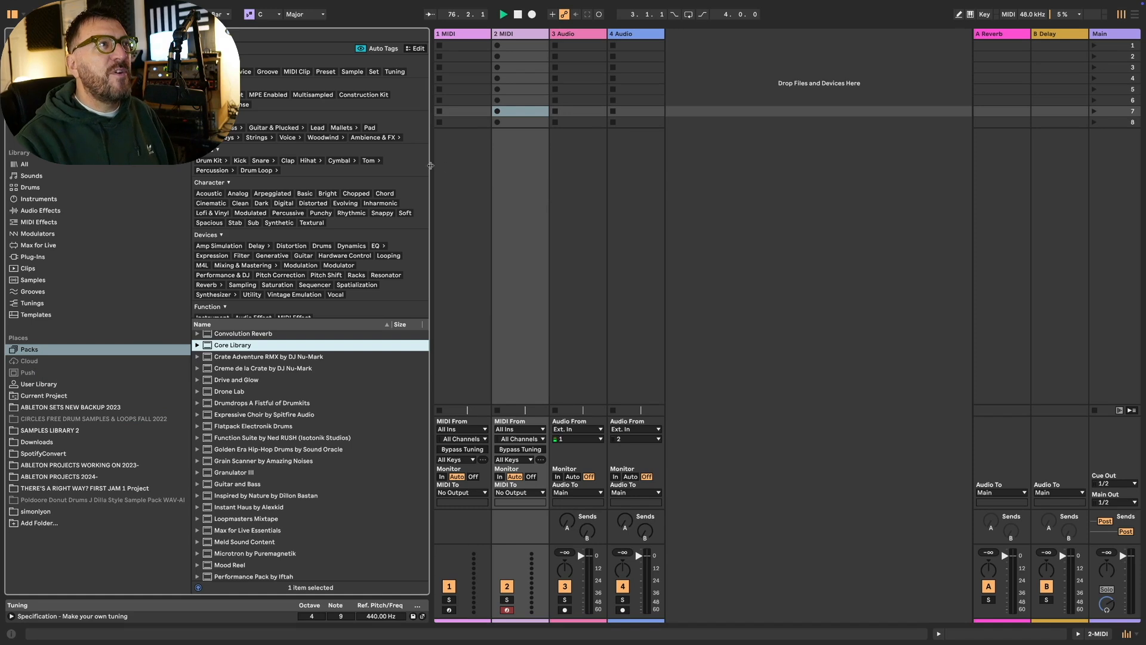
Narrow the browser, expand the Core Library pack and select its Samples folder
drag(429, 165, 386, 167)
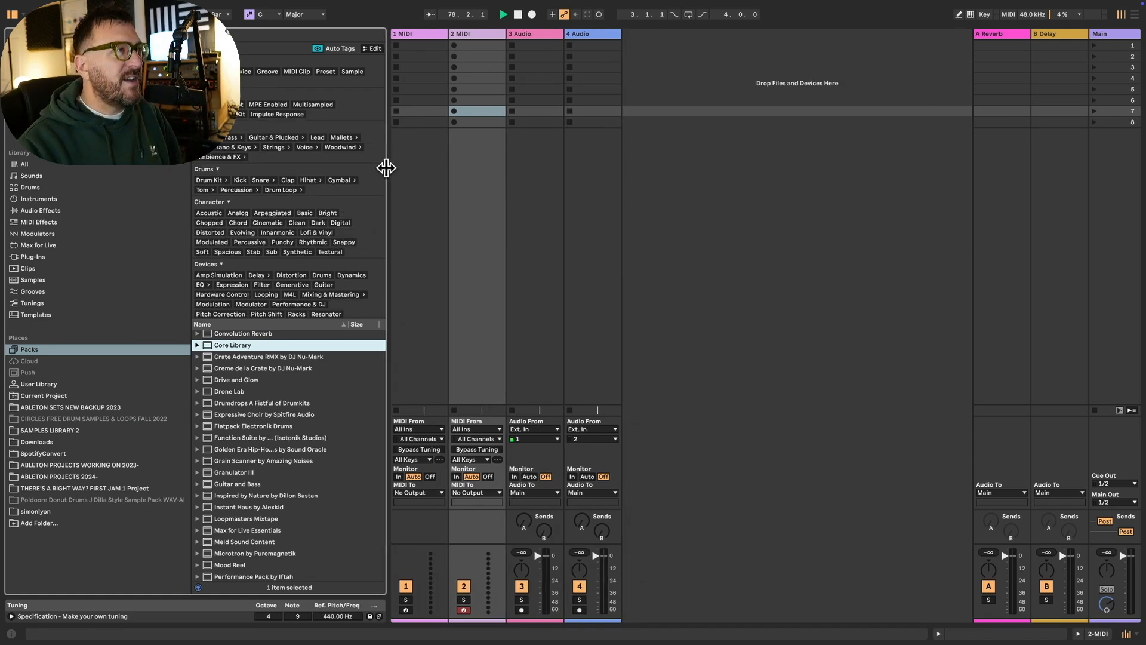
click(39, 349)
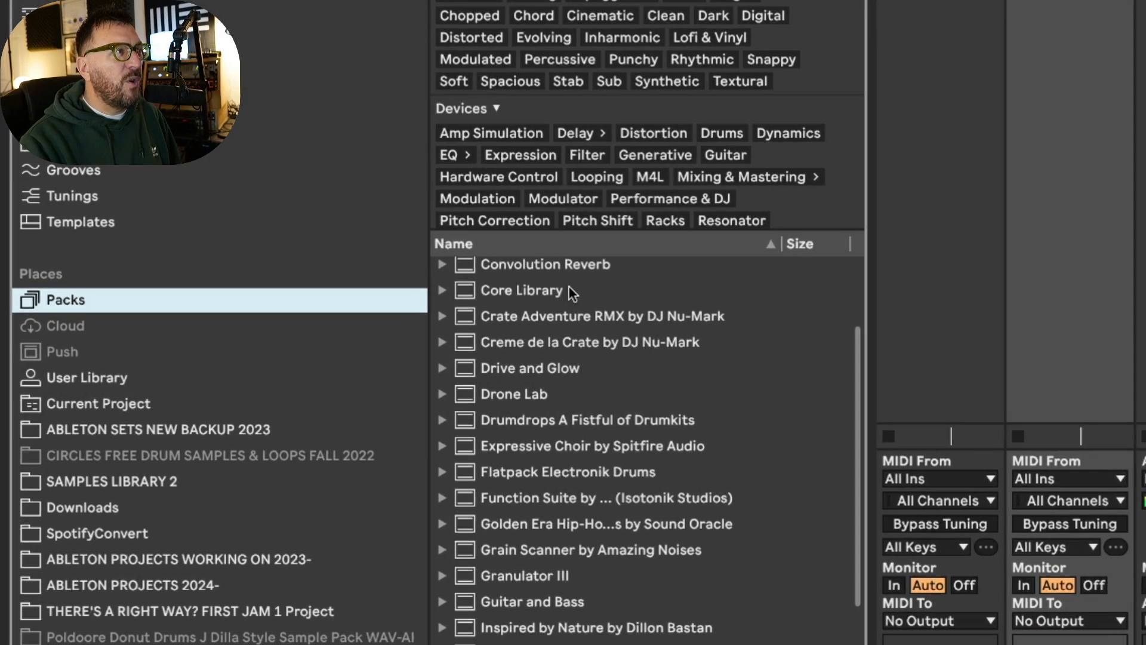
click(365, 315)
click(323, 316)
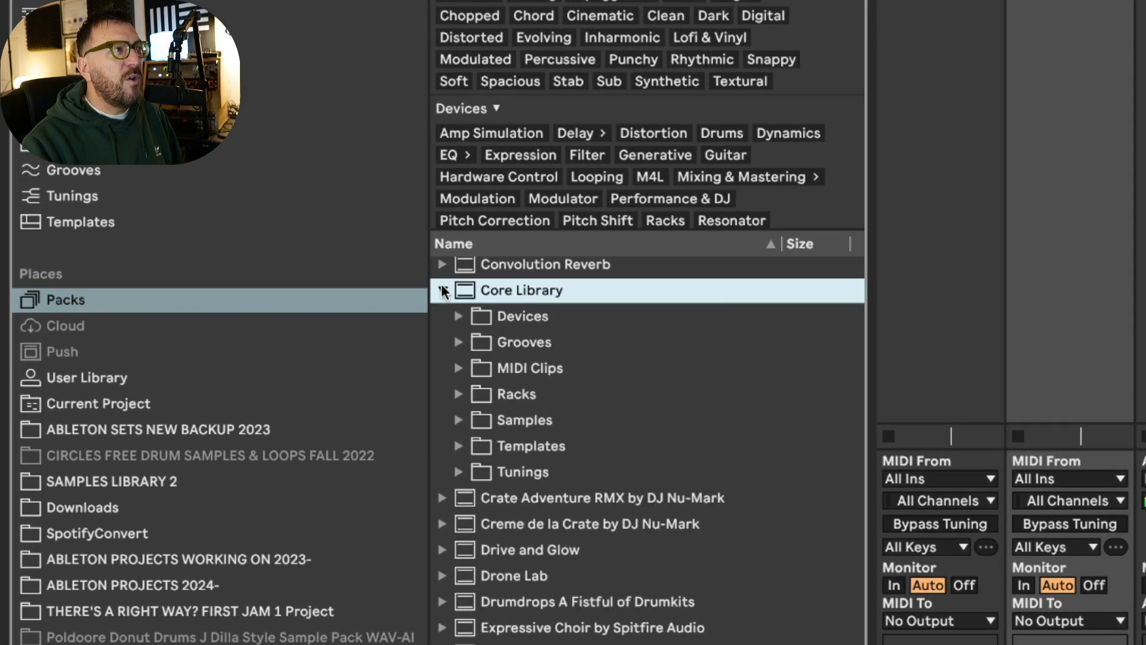
click(535, 372)
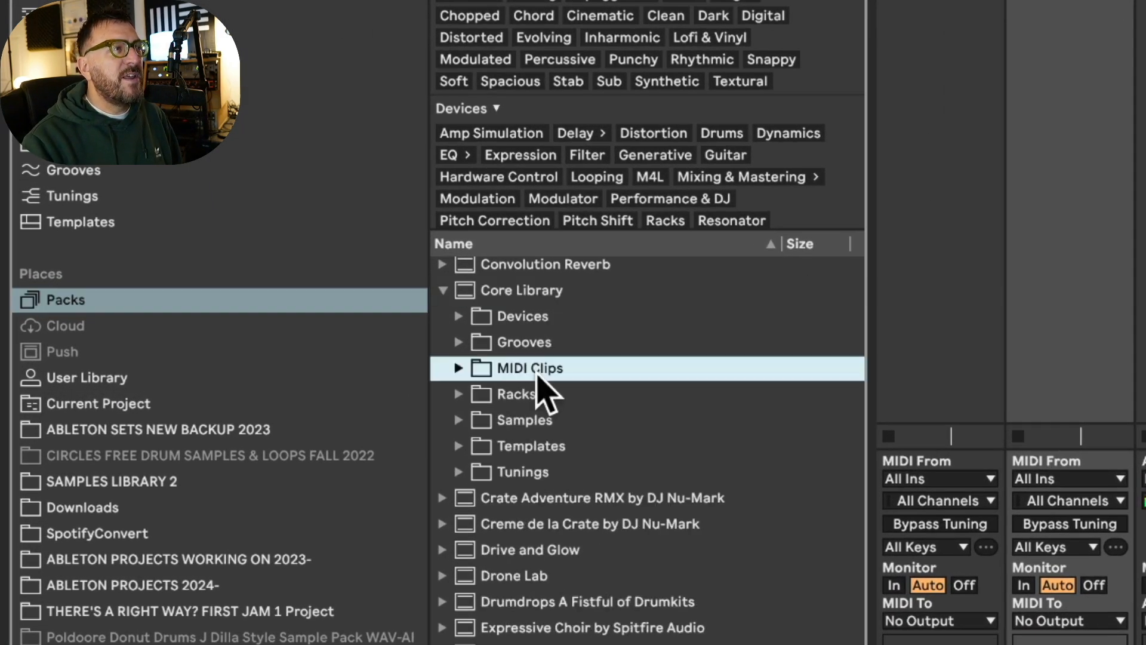
click(549, 422)
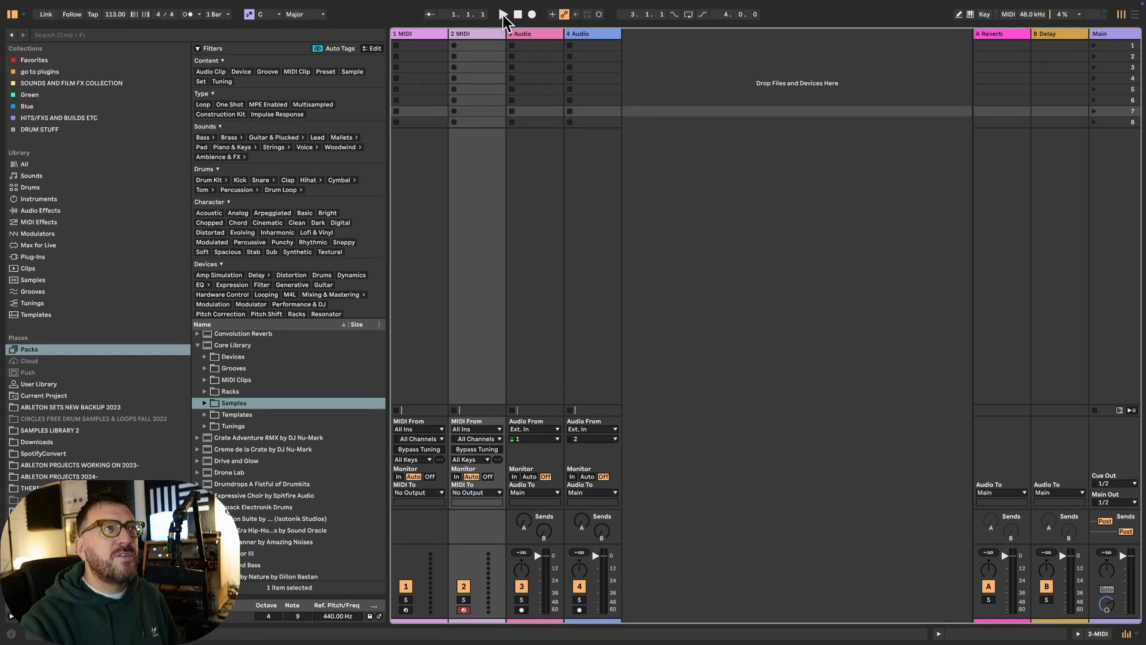
Start playback, switch the metronome on to hear the current tempo, and switch it off again
click(503, 15)
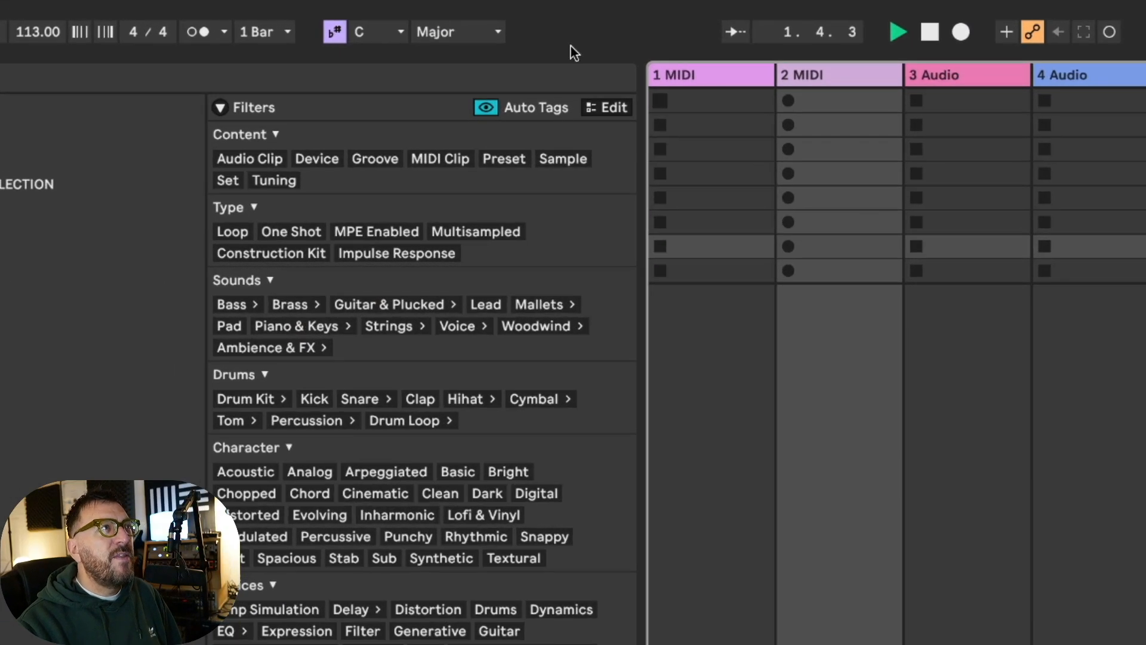
click(199, 34)
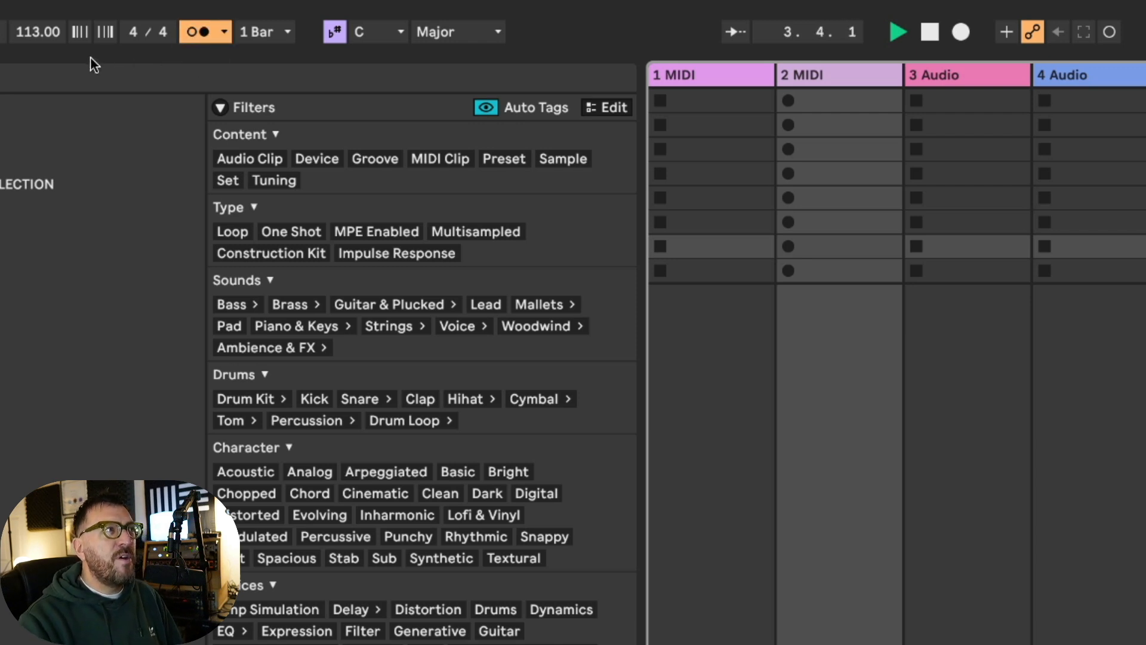
click(195, 32)
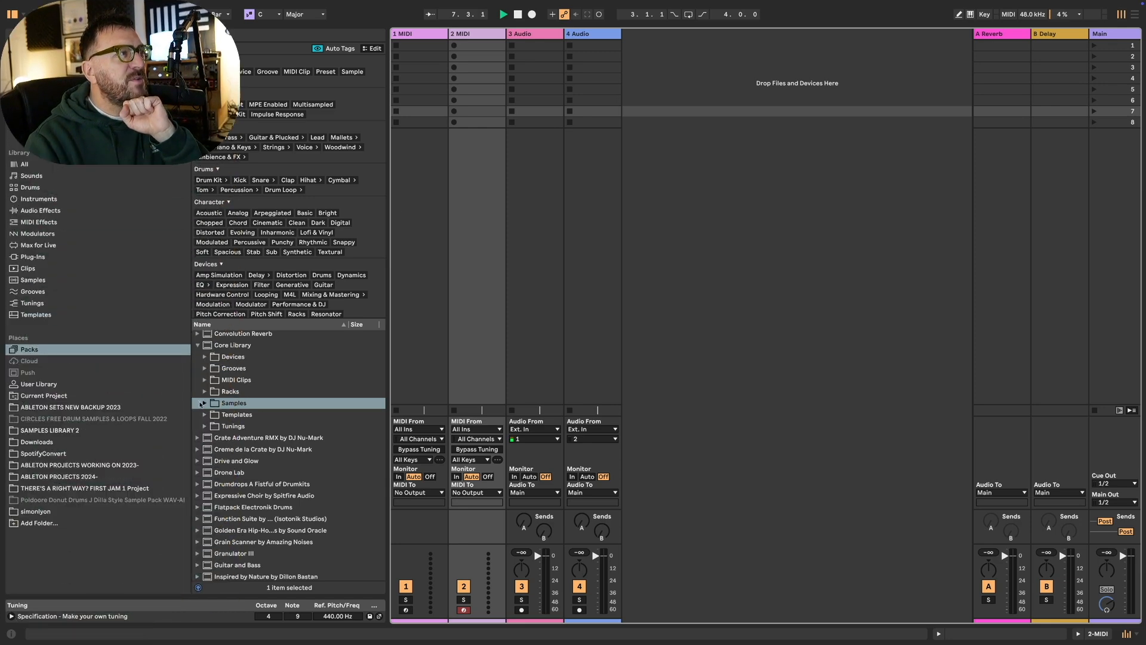
Widen the browser, open the Core Library's Samples > Loops > Drums > Full folder and preview 80s Beat 90 bpm.wav
click(203, 404)
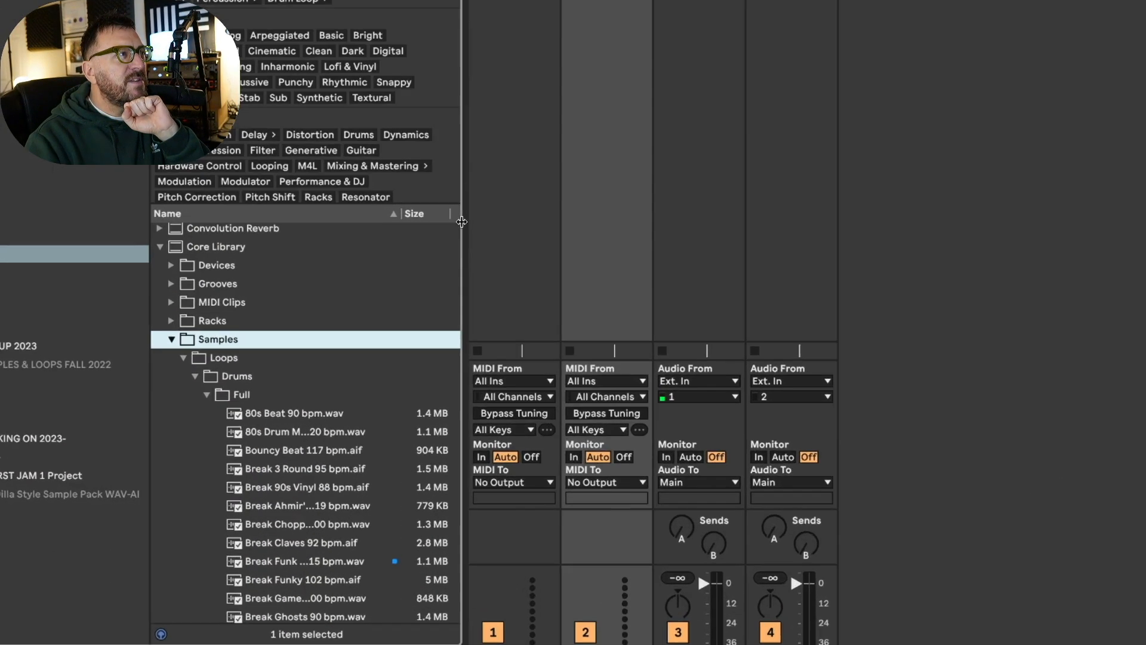
drag(382, 332, 509, 315)
click(225, 344)
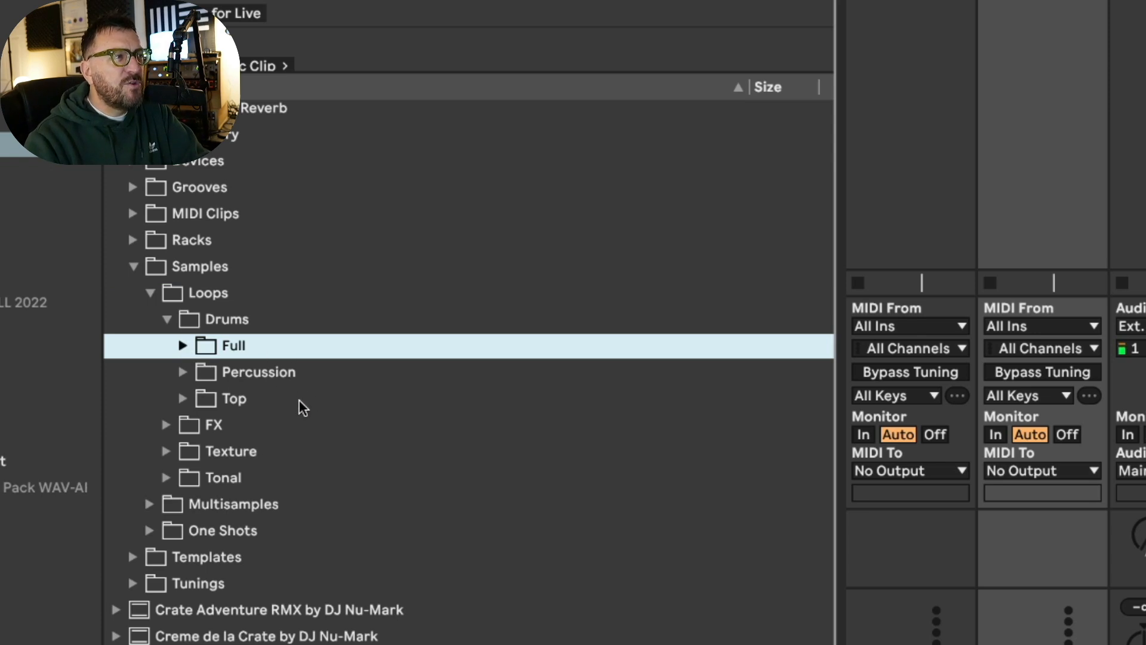
click(183, 345)
scroll(328, 325, down, 3)
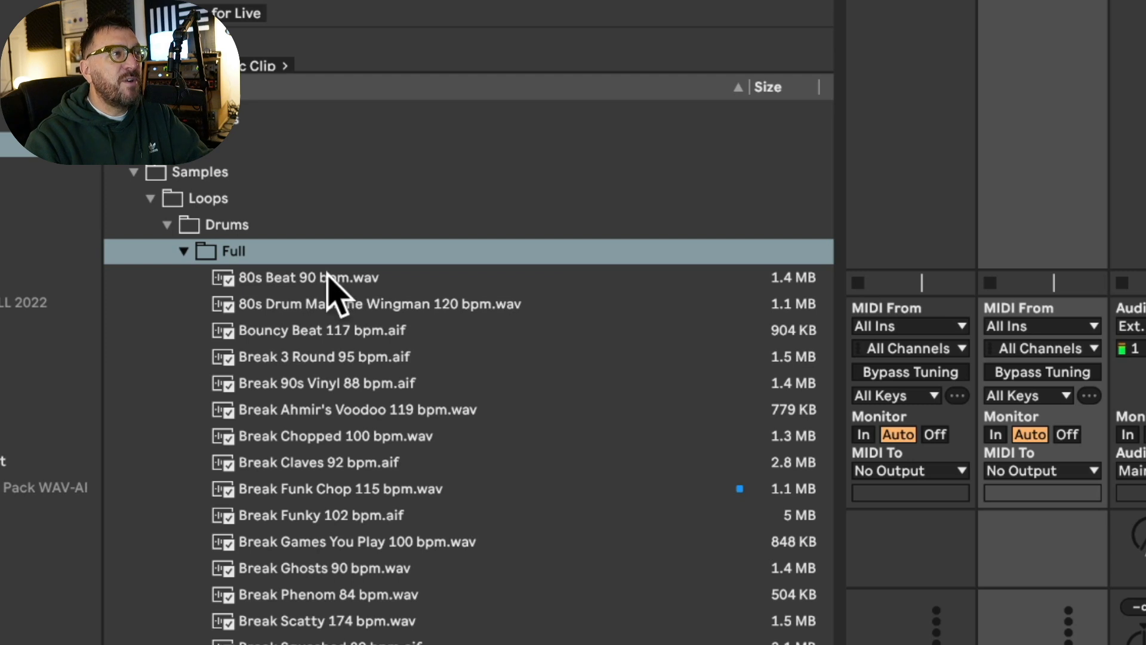
click(371, 279)
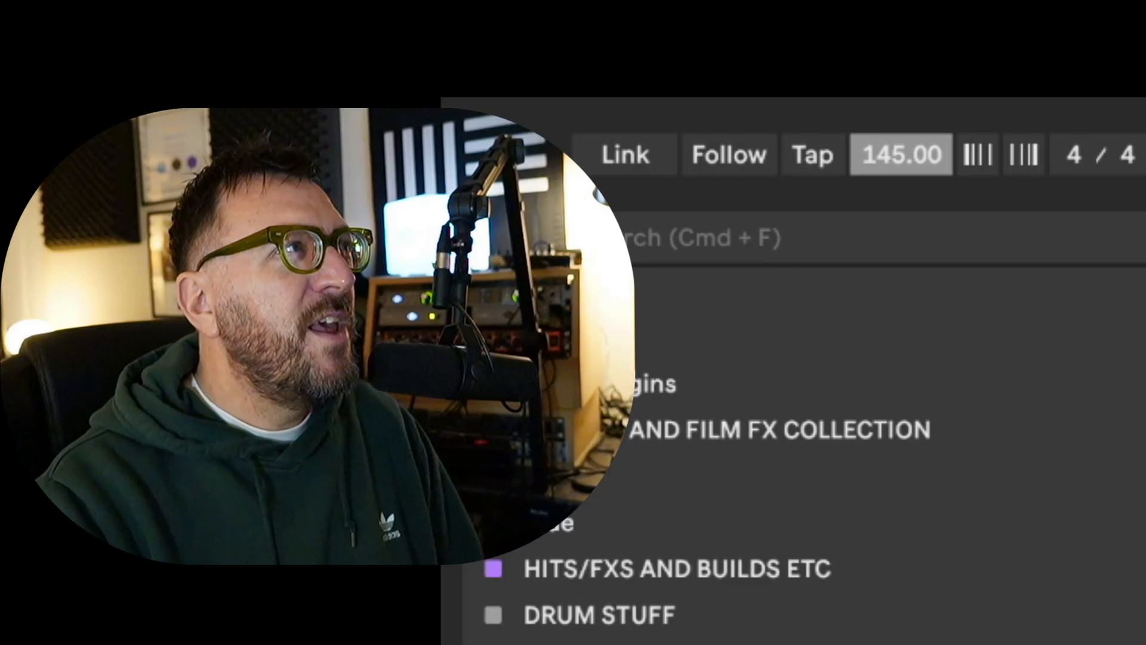
Set the tempo to 120 BPM, and tap in a slower tempo of about 98 BPM
drag(902, 154, 901, 184)
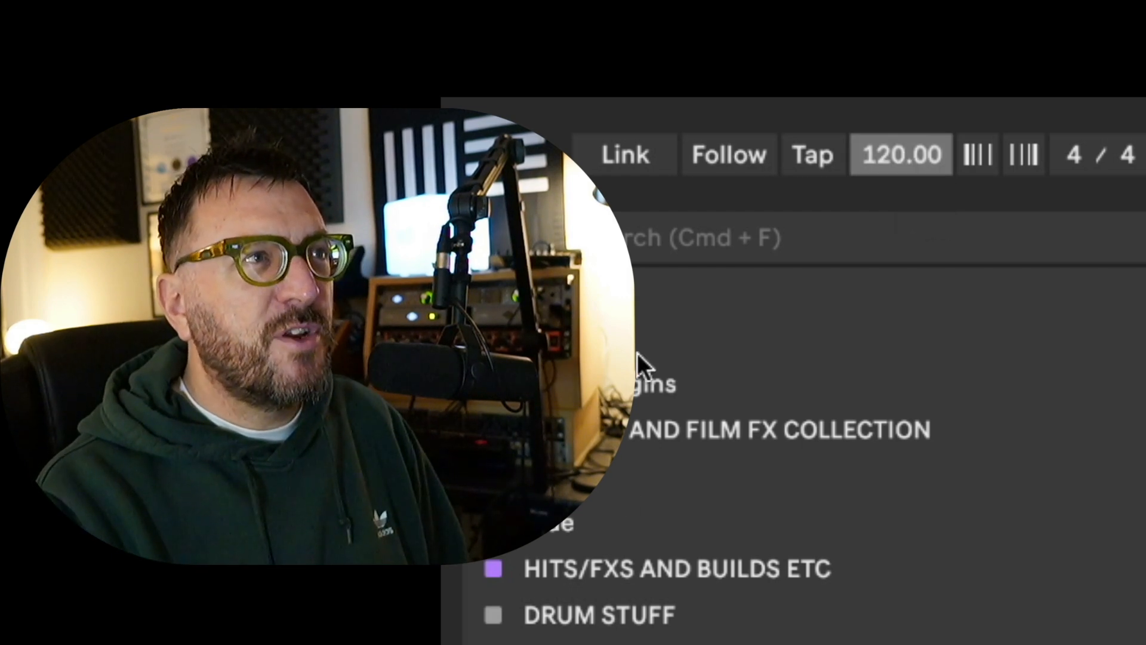
click(812, 150)
click(812, 150)
click(812, 150)
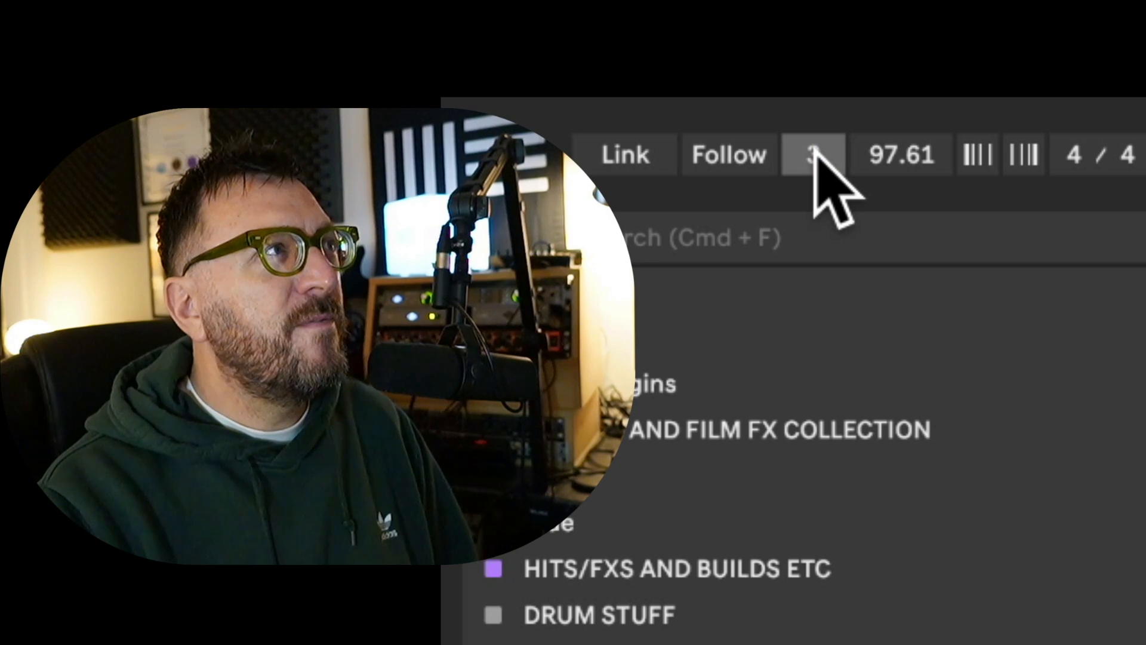
click(816, 152)
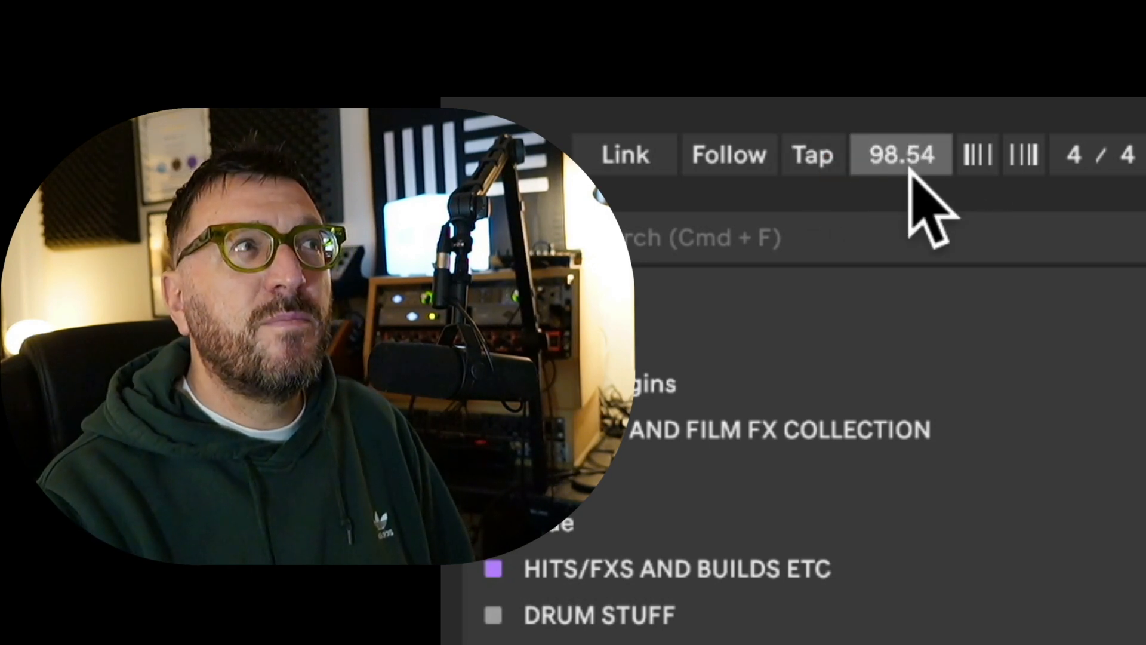
Tap in a much faster tempo of about 193 BPM
click(812, 154)
click(812, 154)
click(812, 154)
click(812, 154)
click(812, 154)
click(812, 154)
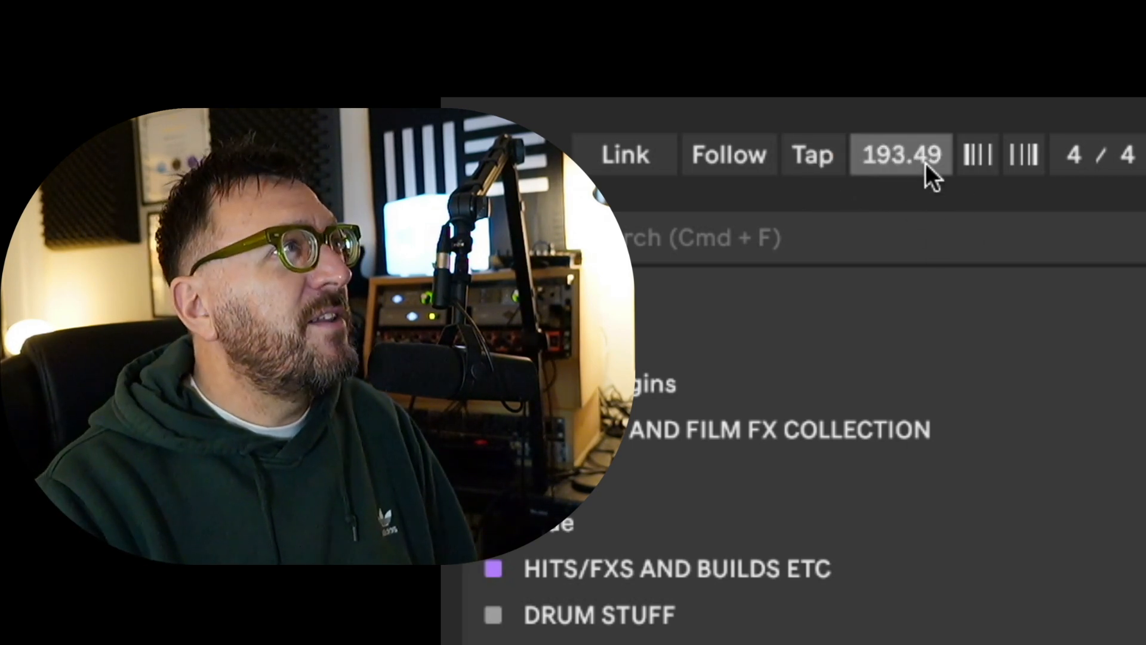
Set the song tempo to 112 BPM, using the metronome to judge the speed
click(1032, 141)
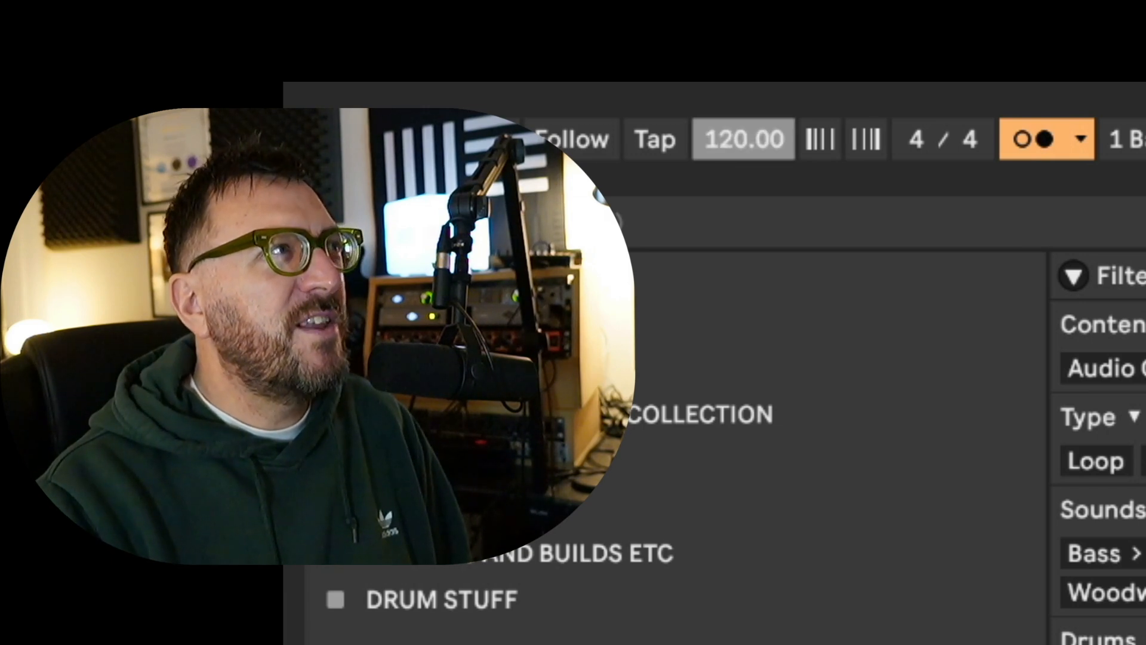
drag(726, 138, 726, 125)
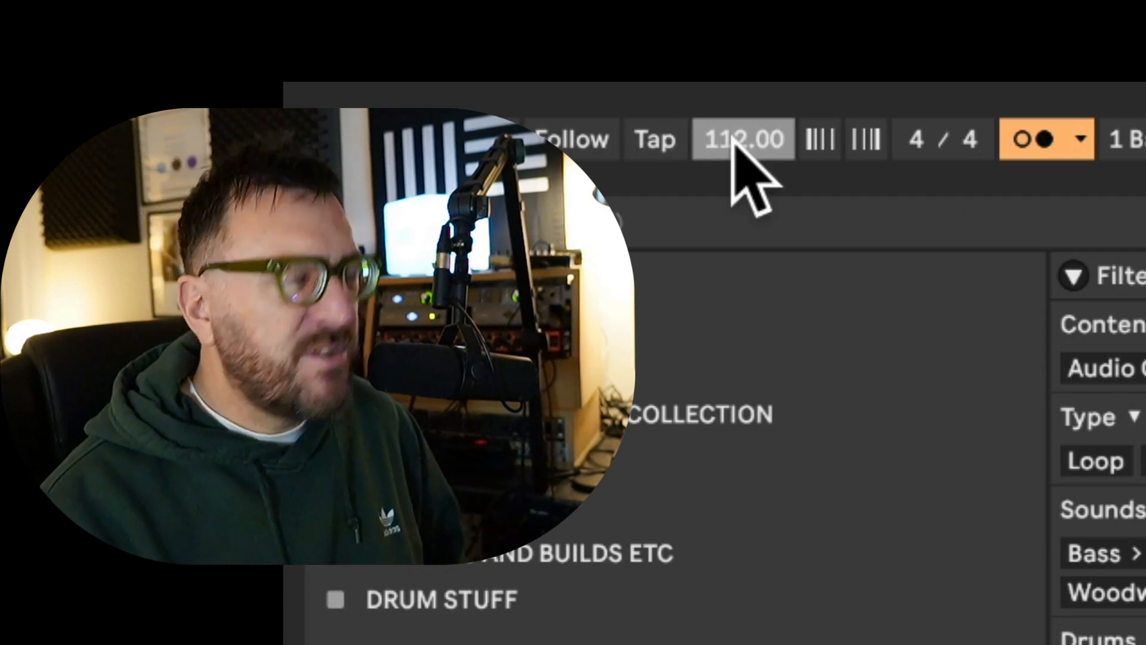
scroll(736, 142, up, 2)
scroll(735, 143, down, 3)
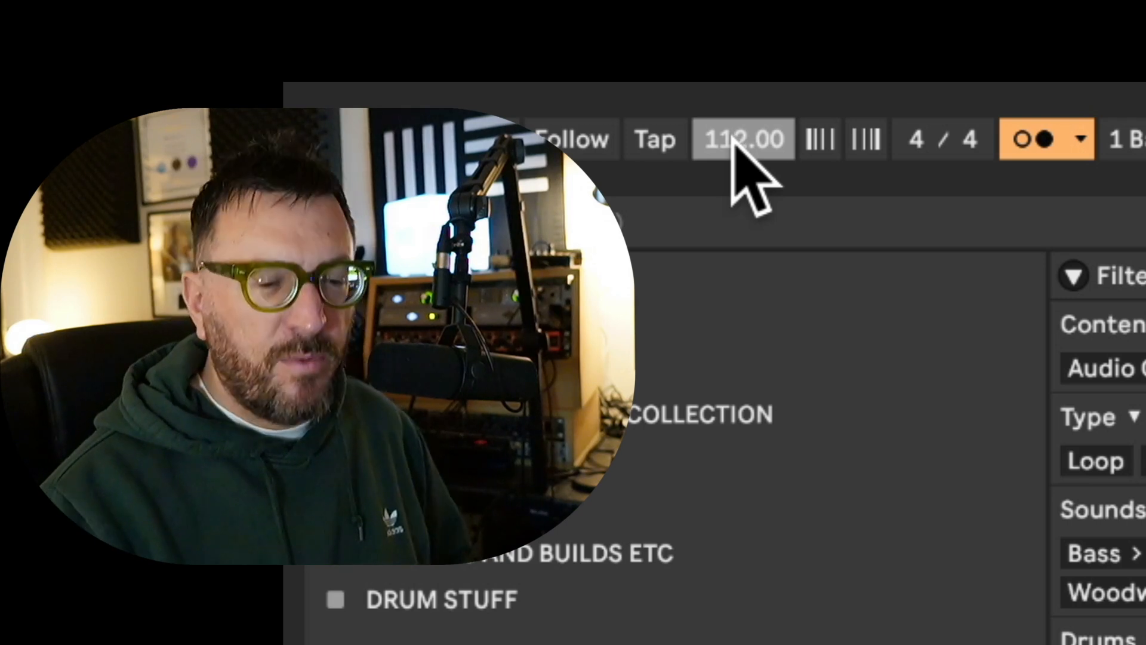
scroll(757, 151, up, 2)
scroll(760, 156, down, 1)
scroll(761, 156, up, 2)
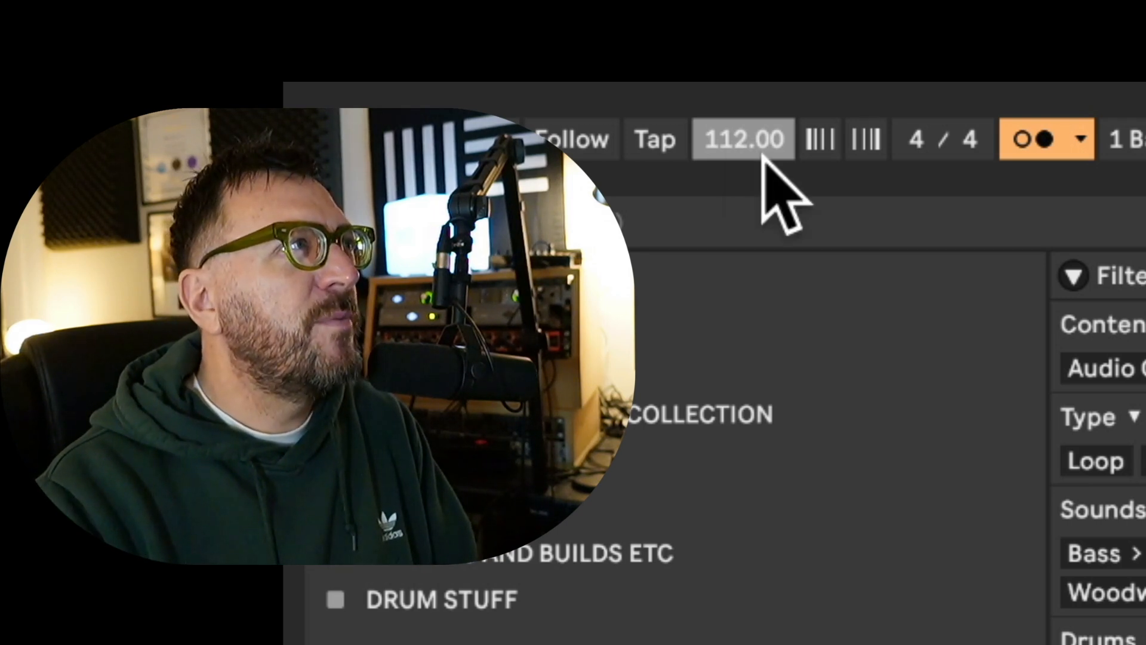
click(1022, 149)
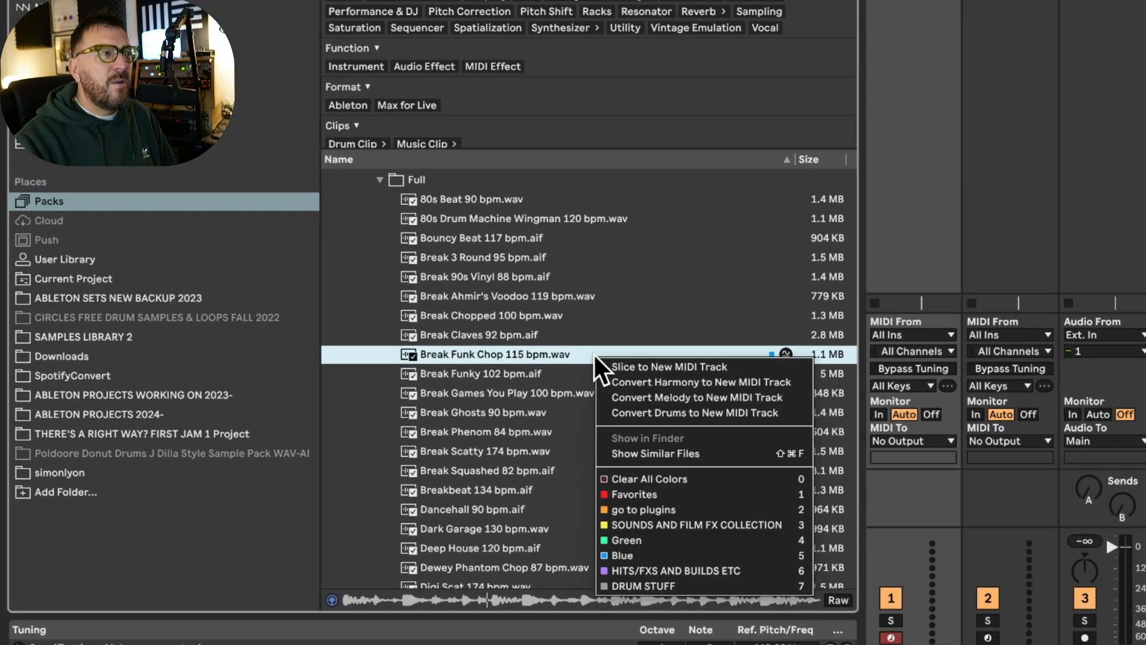
Load Break Funk Chop 115 bpm.wav into the third clip slot of track 3 and open it in an enlarged clip view
click(660, 287)
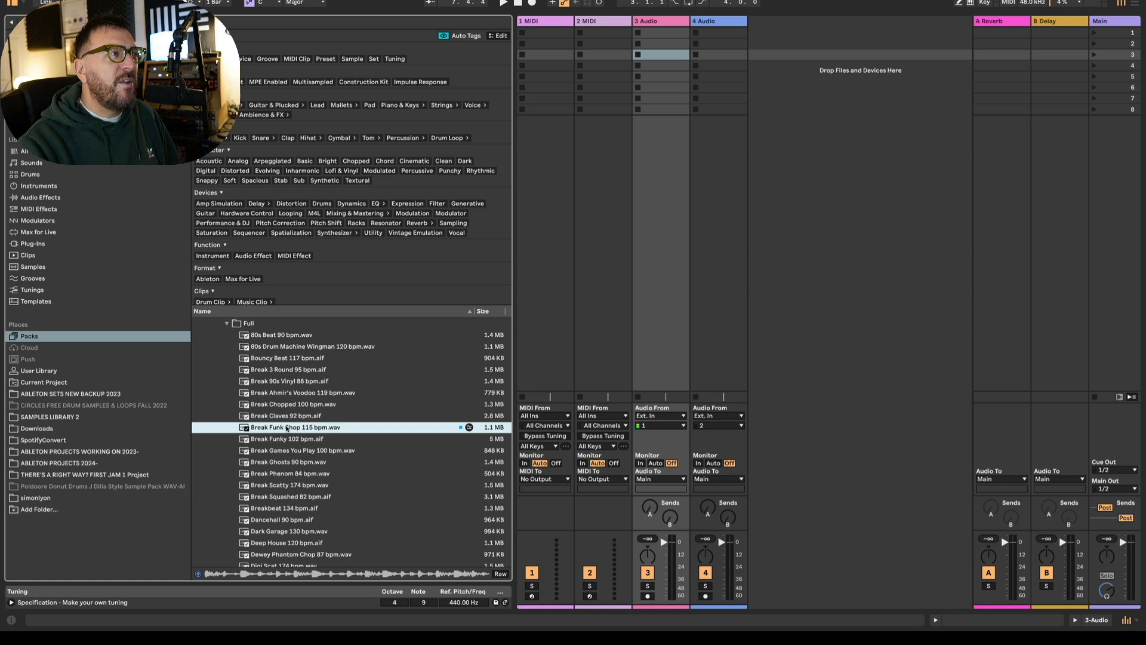
drag(490, 245, 603, 103)
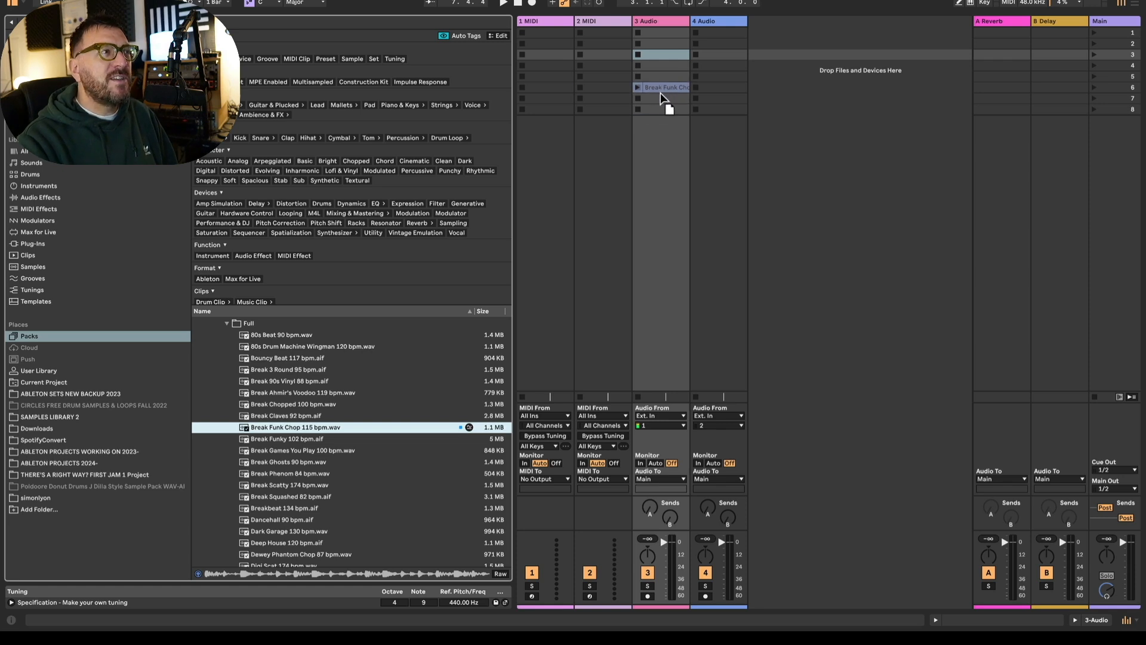
drag(660, 94, 661, 57)
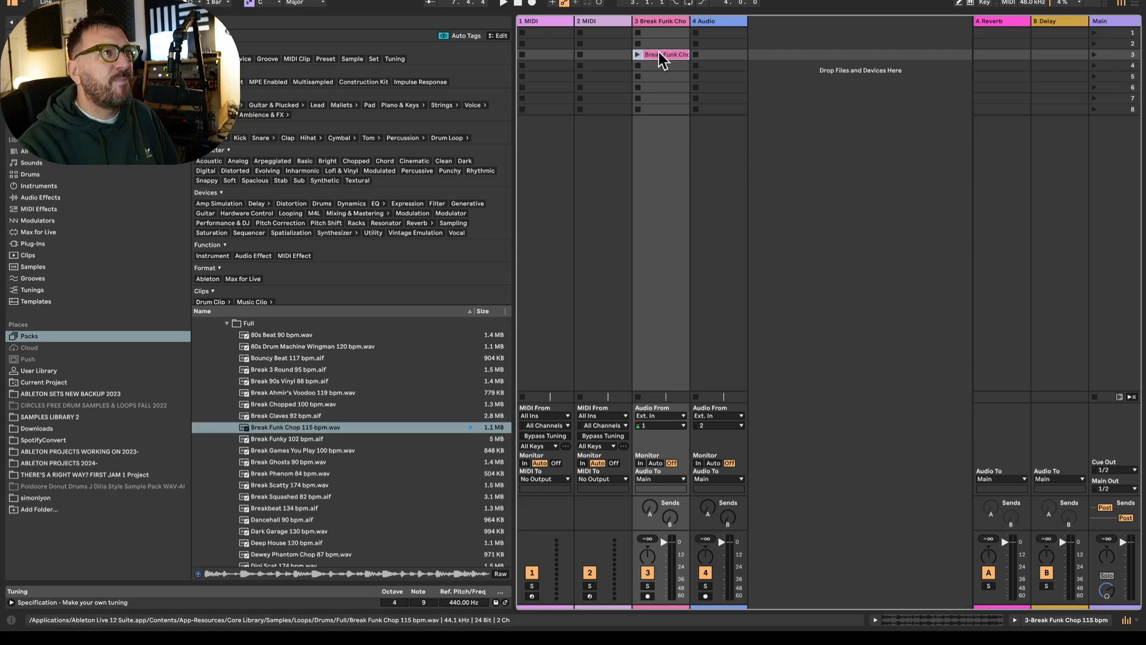
double_click(664, 56)
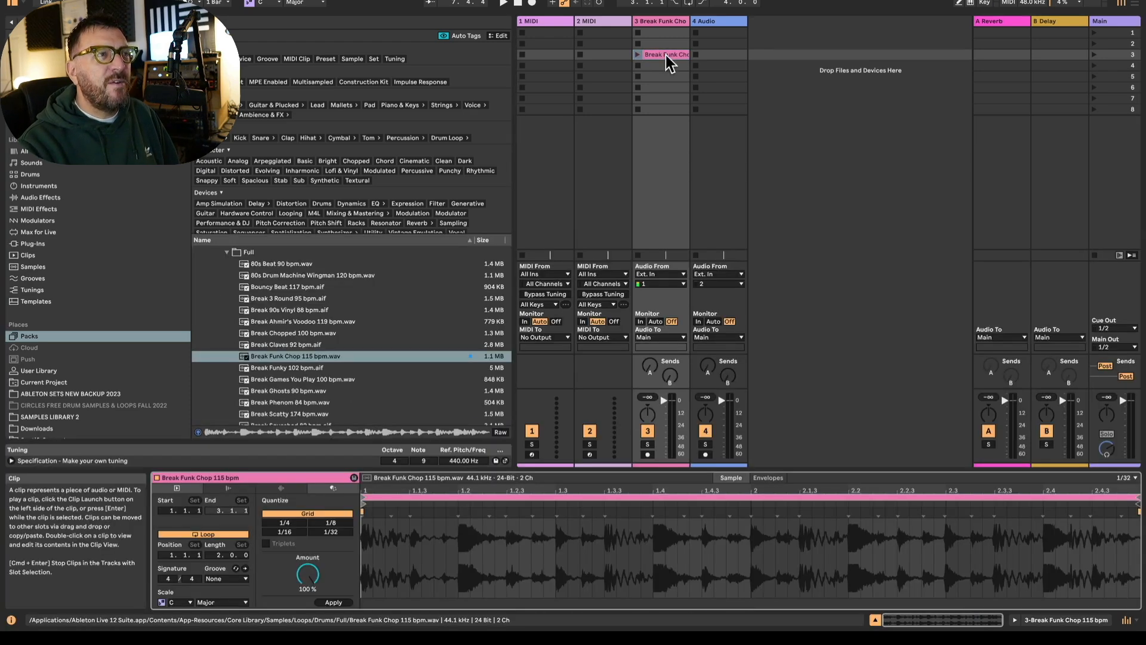
drag(668, 470, 652, 323)
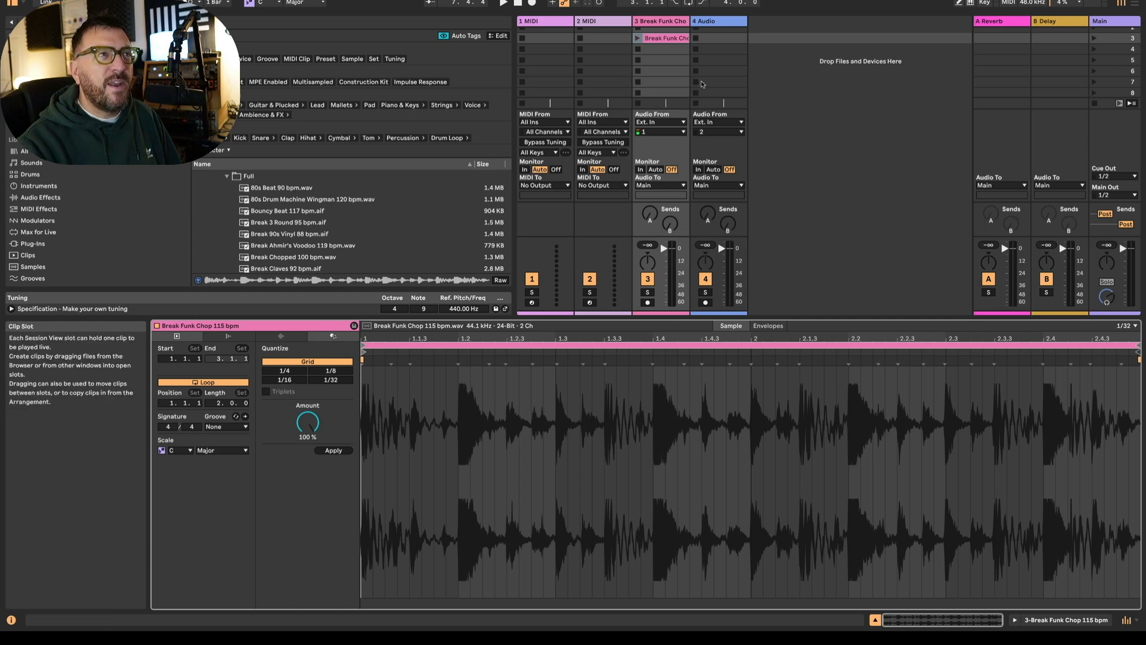
Play the Break Funk Chop clip, display its audio and warp settings, and stop the clip
click(638, 40)
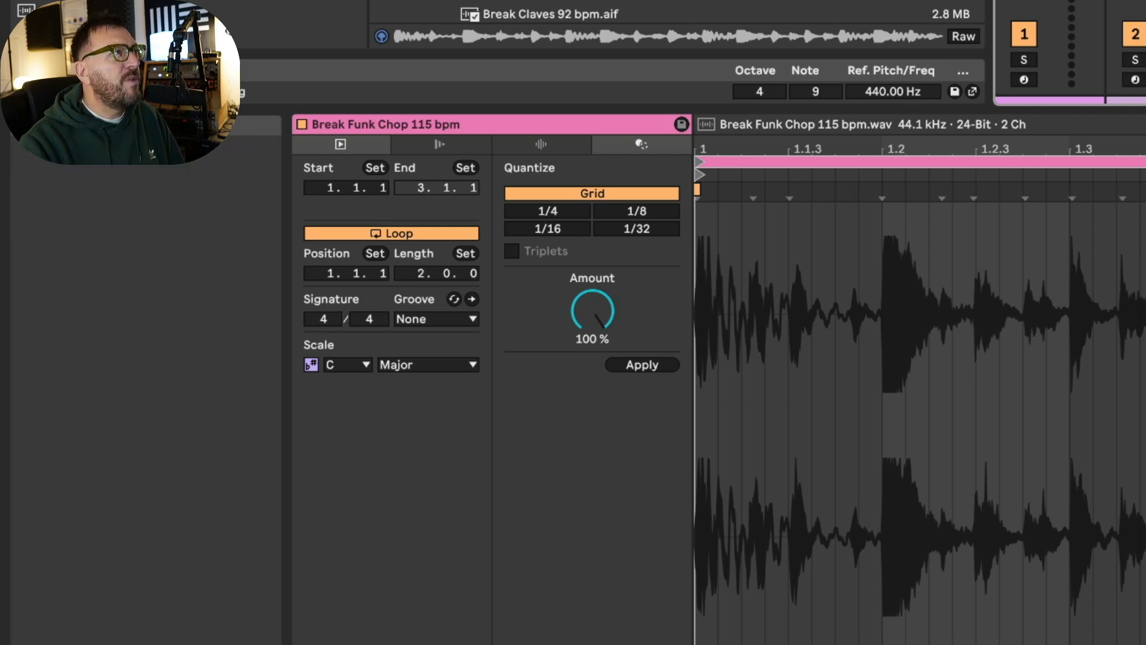
click(541, 144)
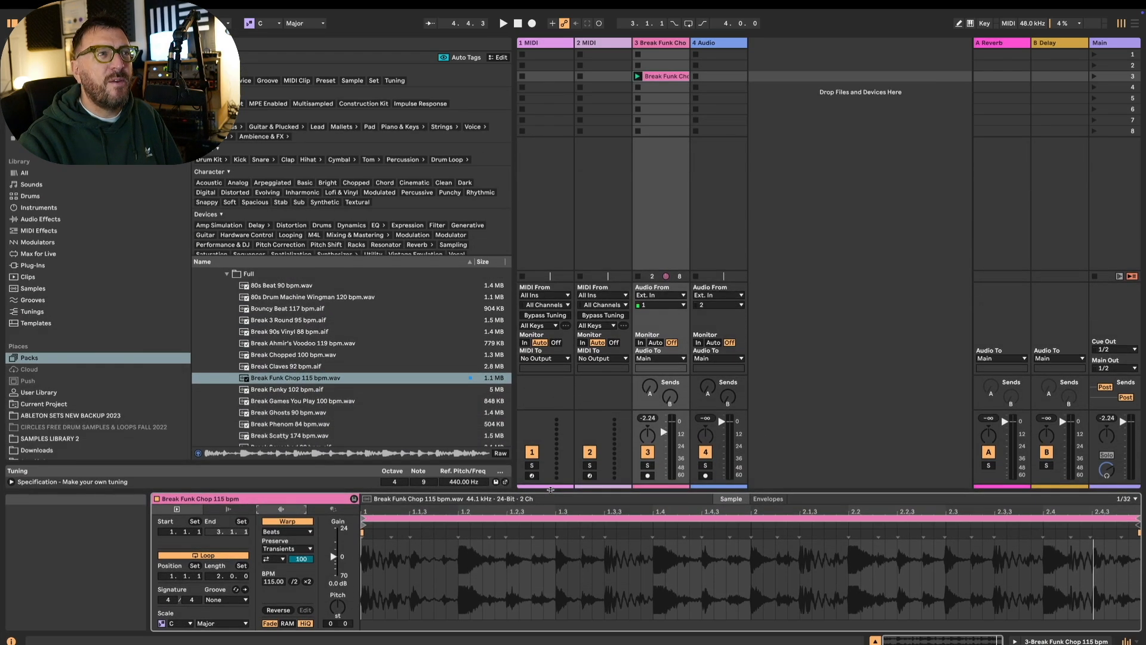
click(636, 88)
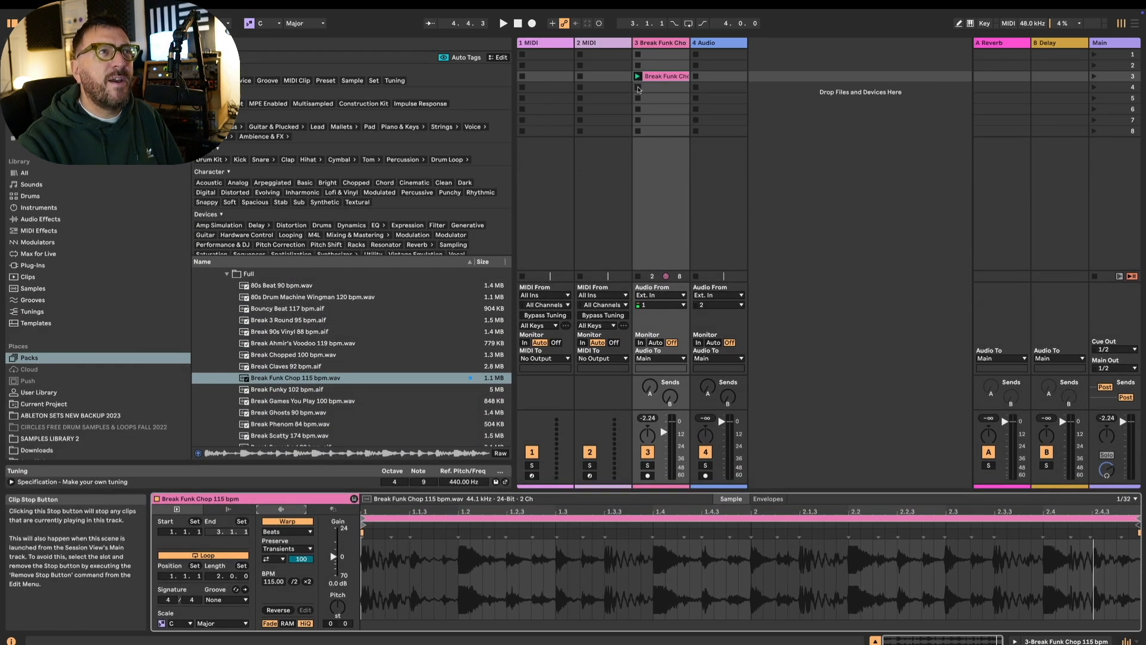
Preview the drum loop Dirty Neptune 96 bpm.aif and add it to a clip slot on track 3
scroll(409, 340, down, 3)
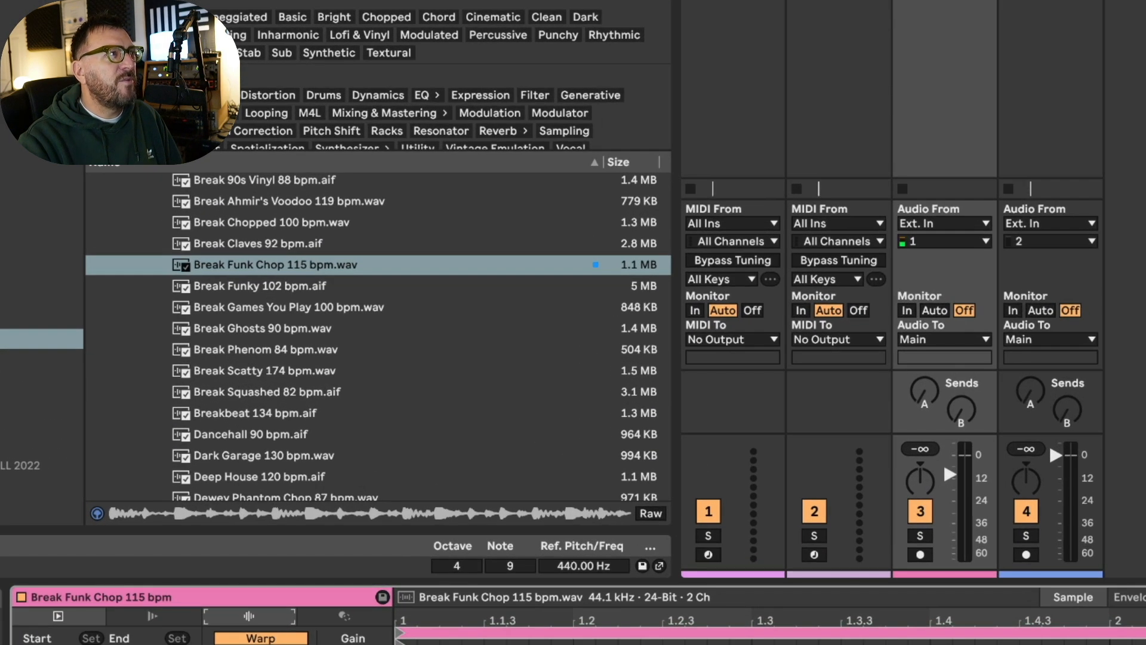
scroll(448, 374, down, 4)
scroll(494, 373, down, 2)
click(330, 347)
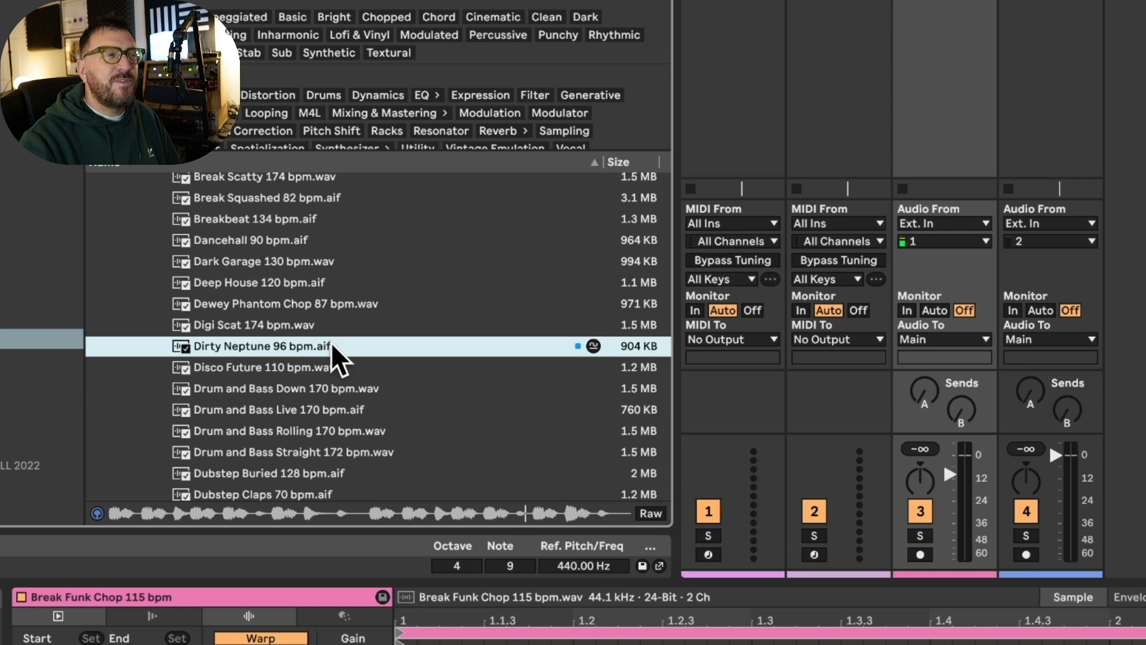
drag(329, 346, 943, 1)
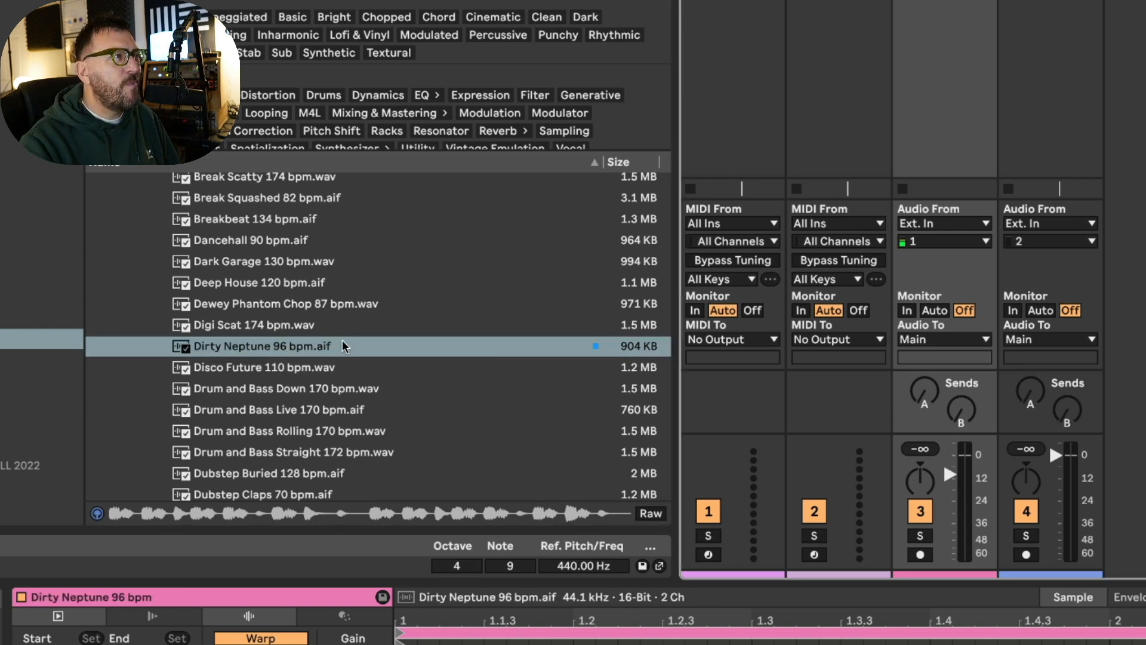
Preview the drum loop Funk 112 bpm.aif and add it to a clip slot on track 3
scroll(345, 352, down, 5)
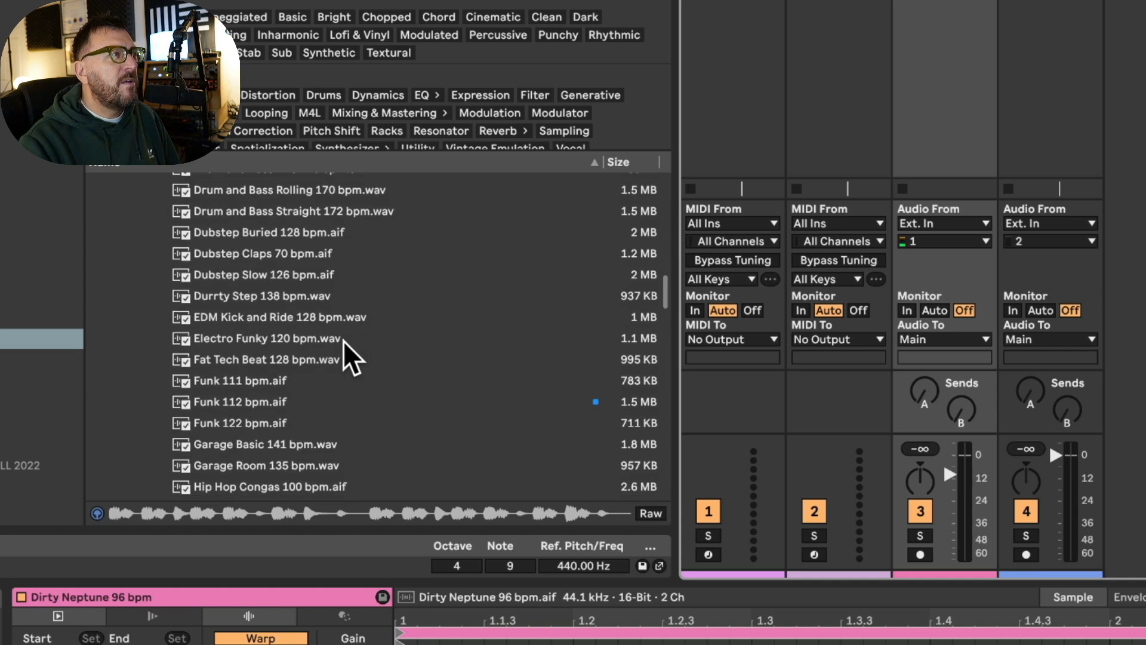
click(253, 402)
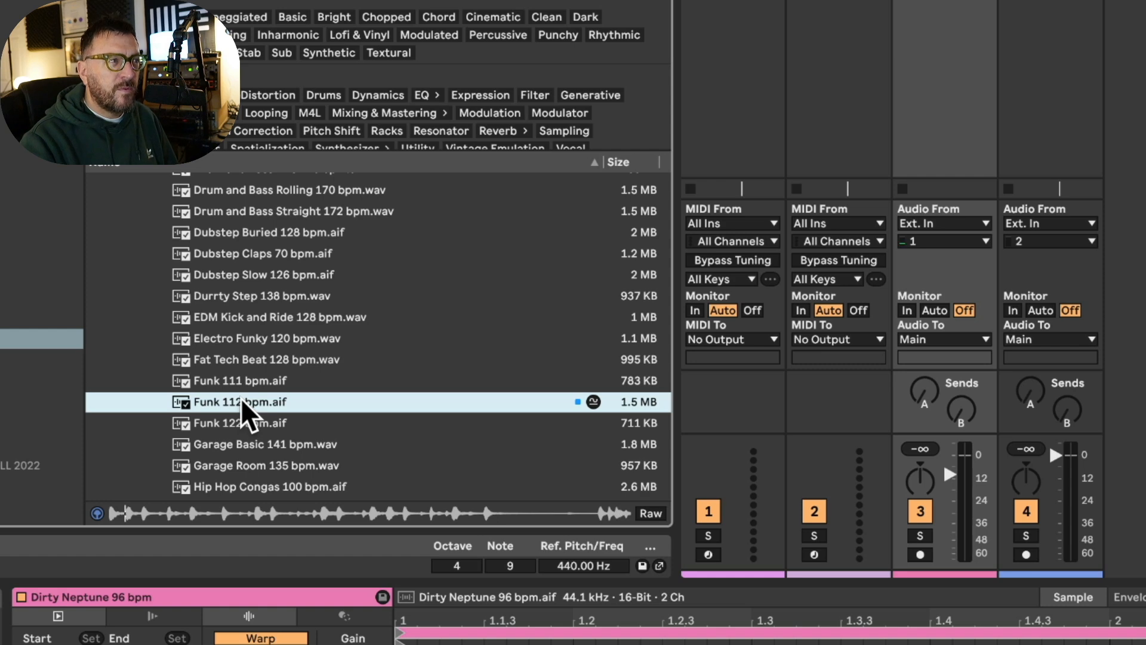
drag(244, 412, 737, 30)
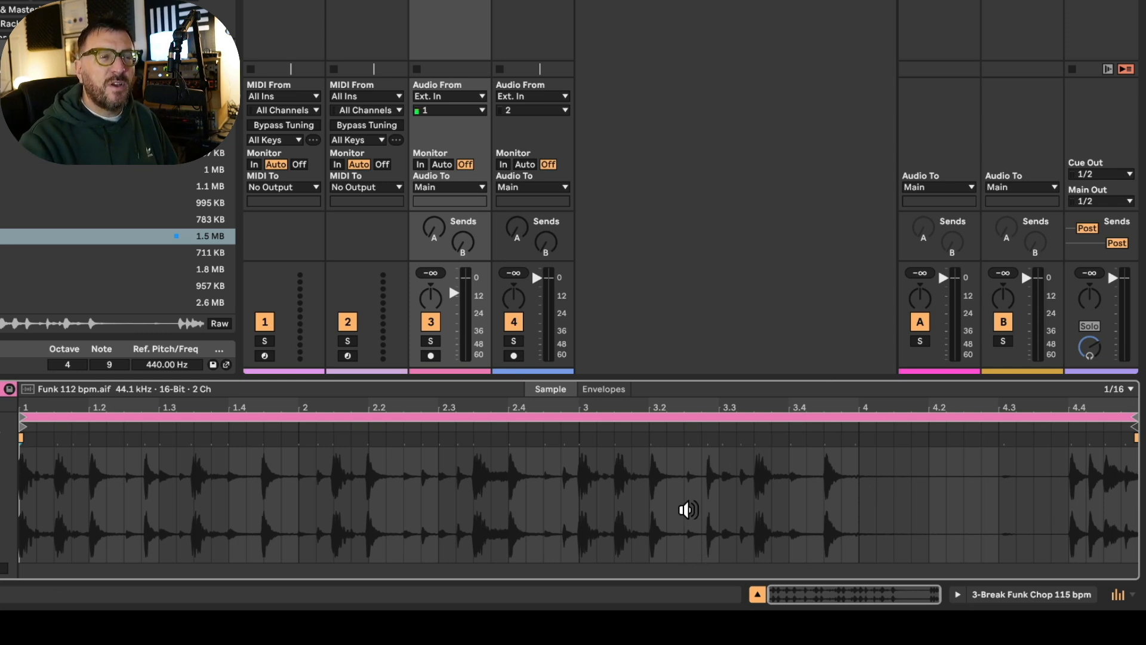
Launch the Funk 112 bpm, Dirty Neptune and Break Funk Chop clips on track 3 in turn, and stop playback
click(450, 6)
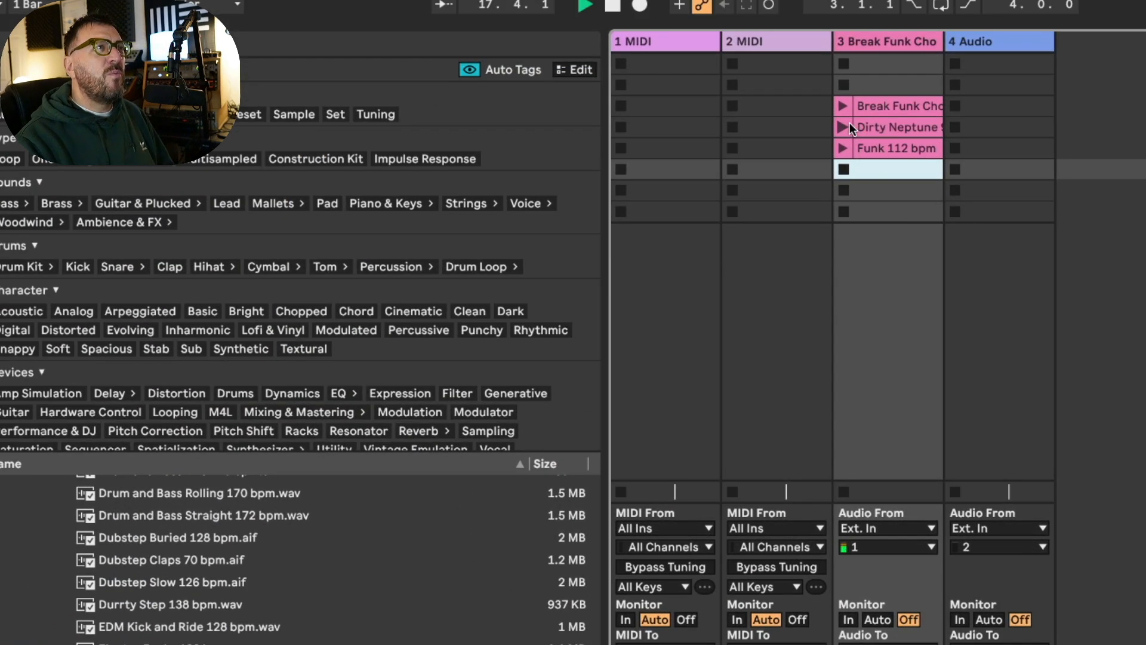
click(839, 148)
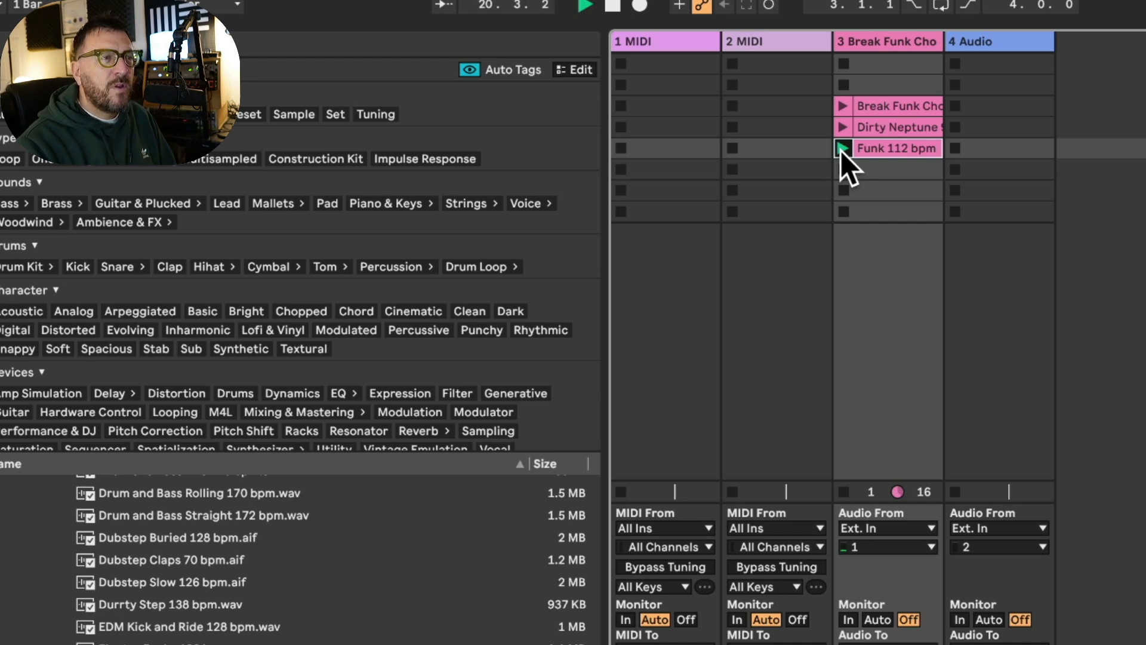
click(839, 128)
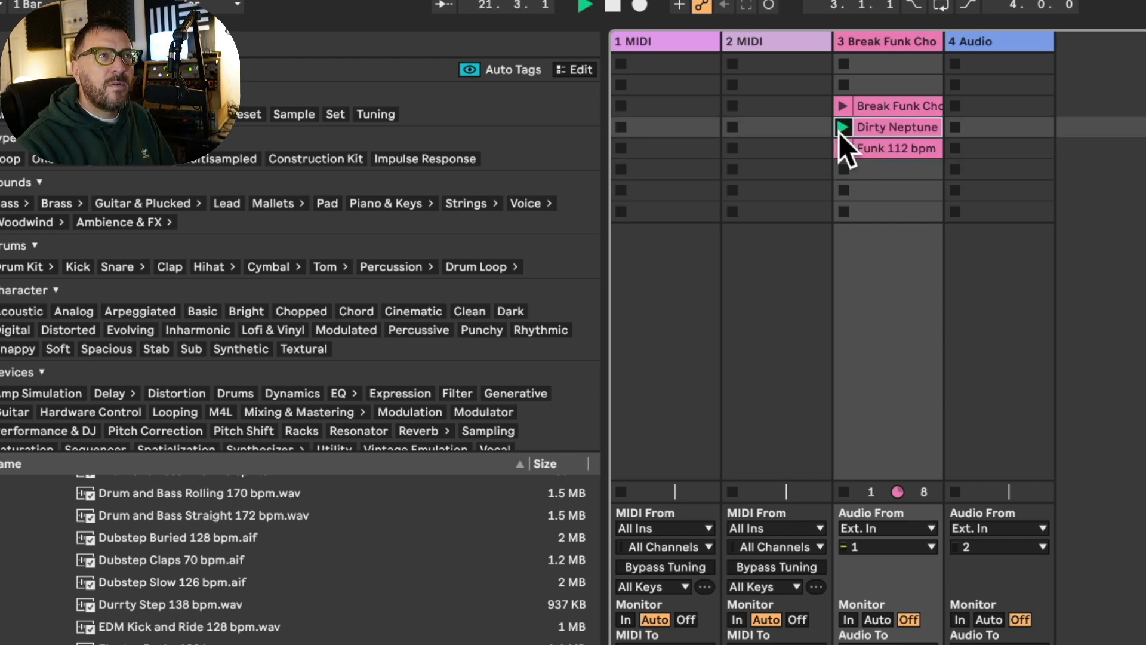
click(841, 107)
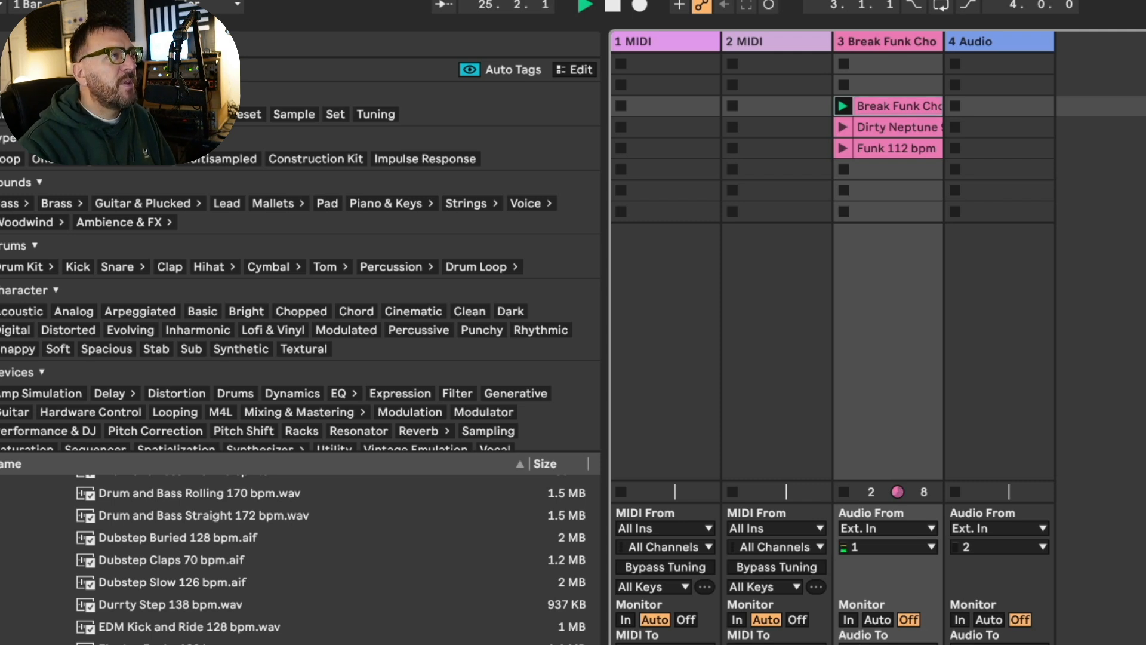
key(space)
Collapse the drum loops folder in the browser and expand the Tonal loops folder to show its Guitar samples
scroll(298, 560, up, 20)
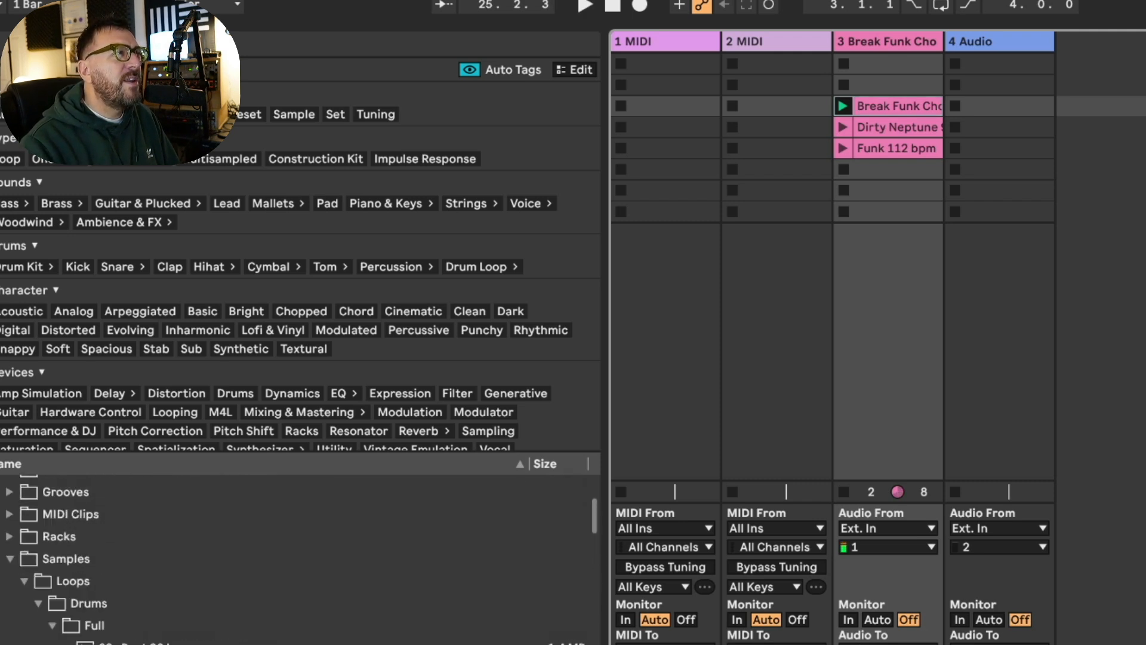
click(53, 626)
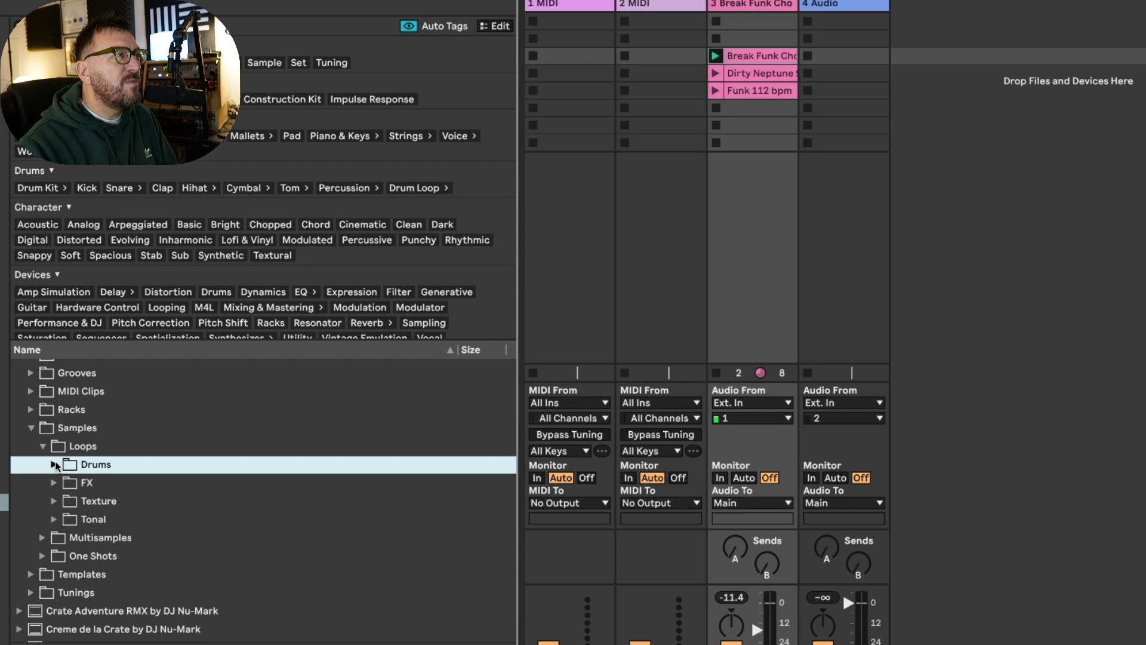
click(53, 464)
click(54, 519)
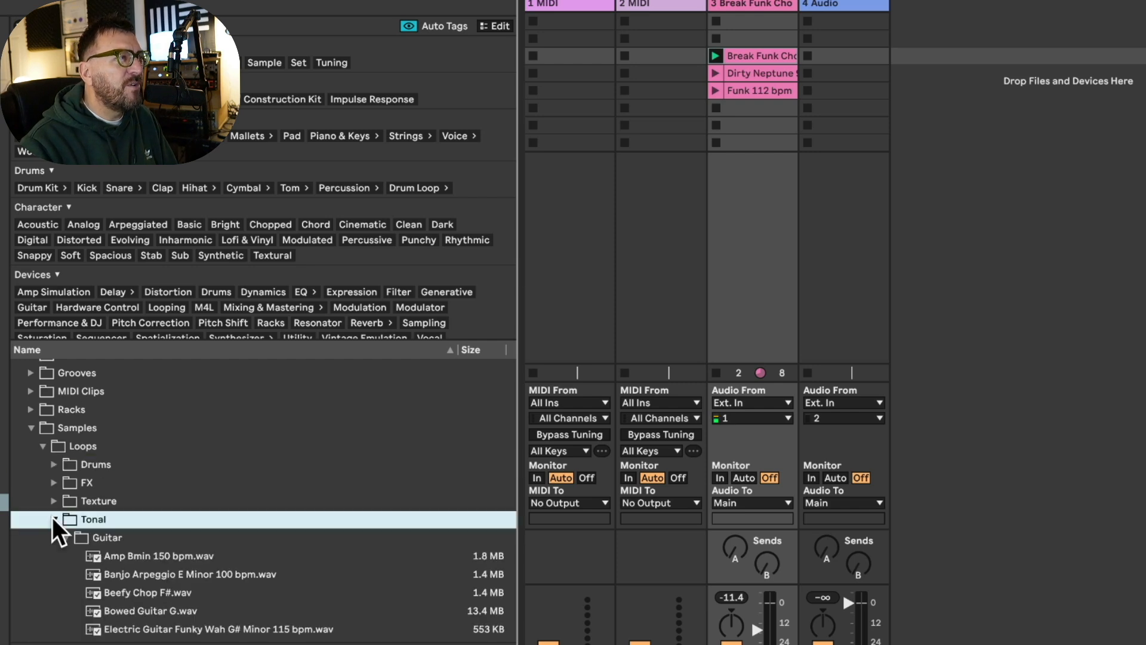
scroll(204, 461, down, 3)
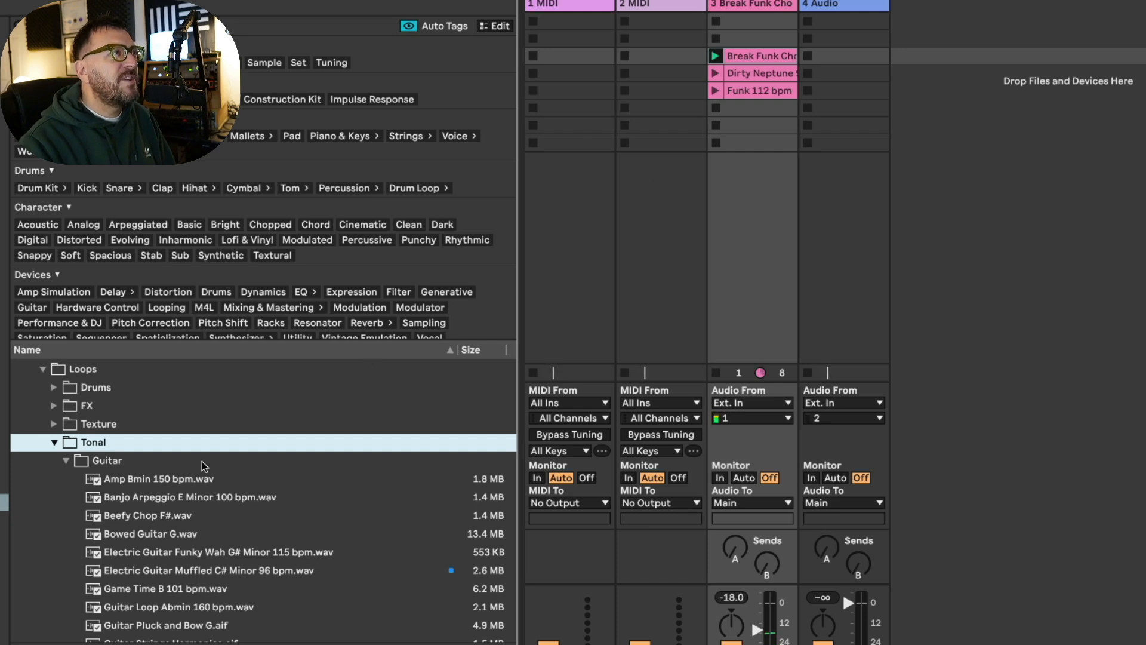
Preview the Amp Bmin, Banjo Arpeggio and Beefy Chop F# guitar loops, and add Beefy Chop F#.wav to track 4's sixth clip slot
click(174, 484)
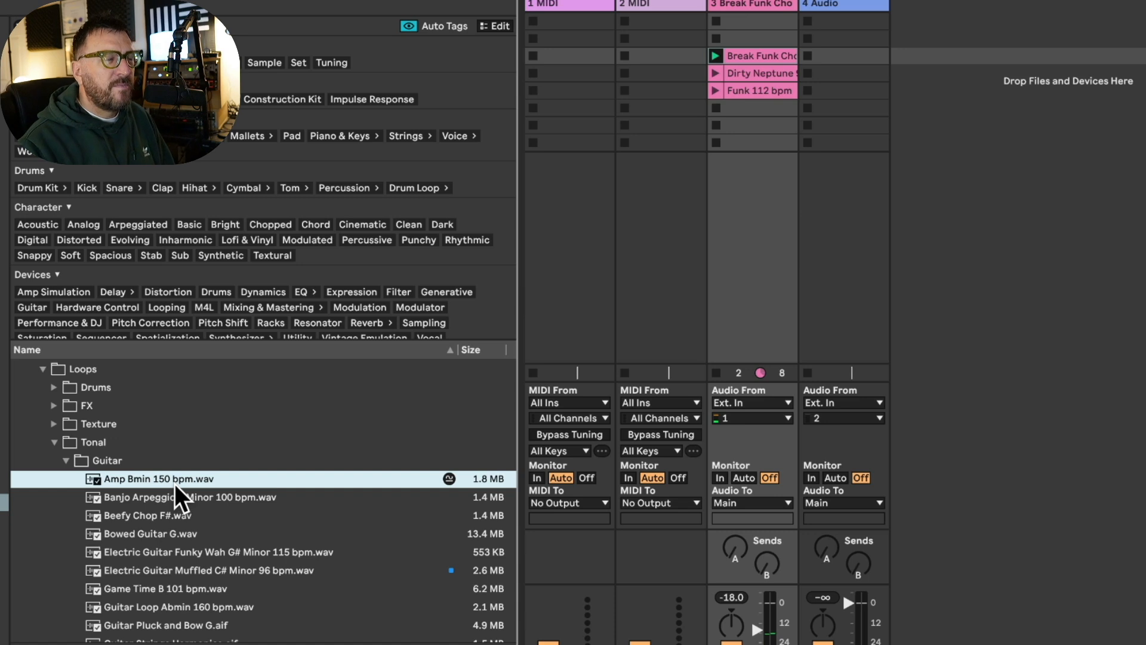
key(Down)
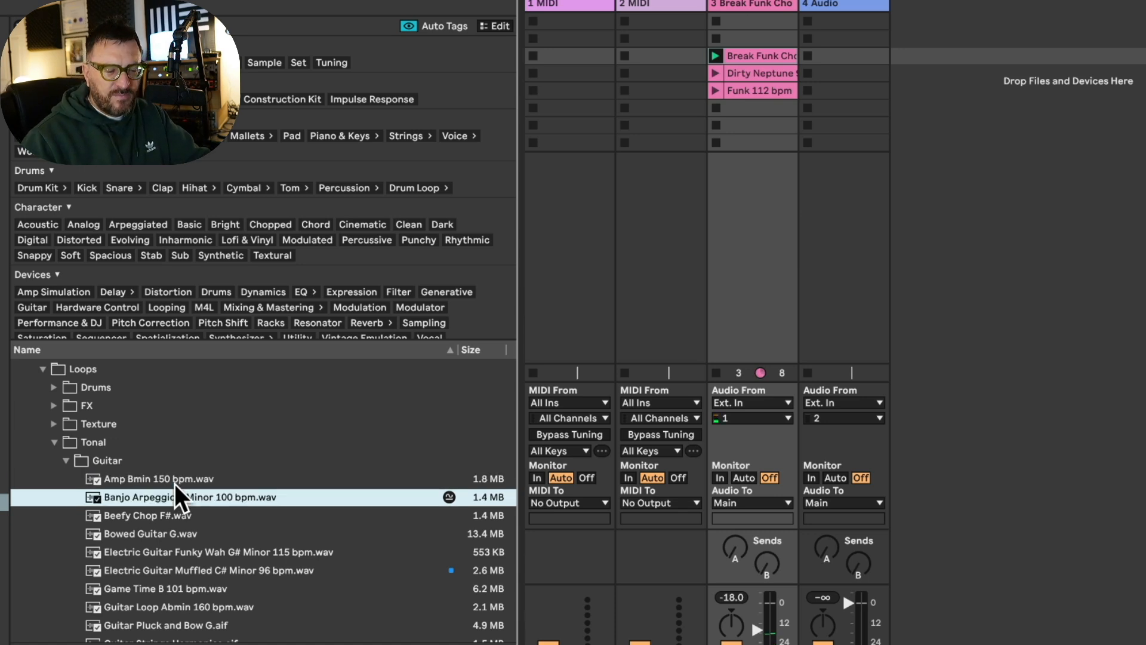
key(Down)
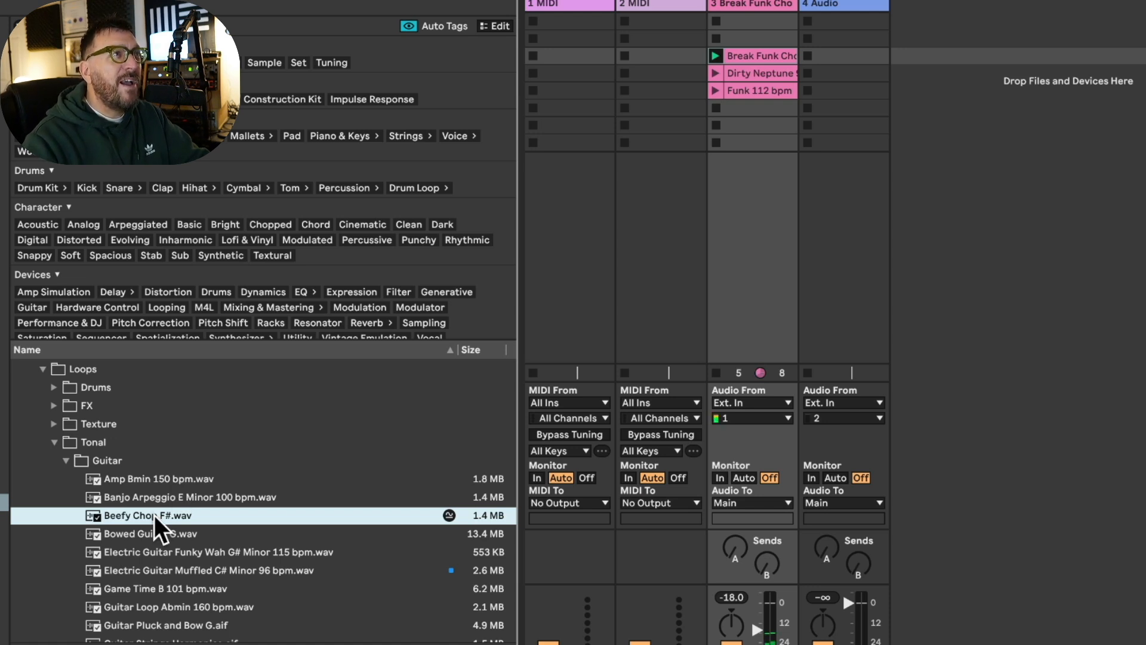
drag(154, 515, 868, 104)
Preview Electric Guitar Muffled C# Minor 96 bpm.wav, add it to track 4 below Beefy Chop F#, and reselect Beefy Chop F#.wav in the browser
click(244, 570)
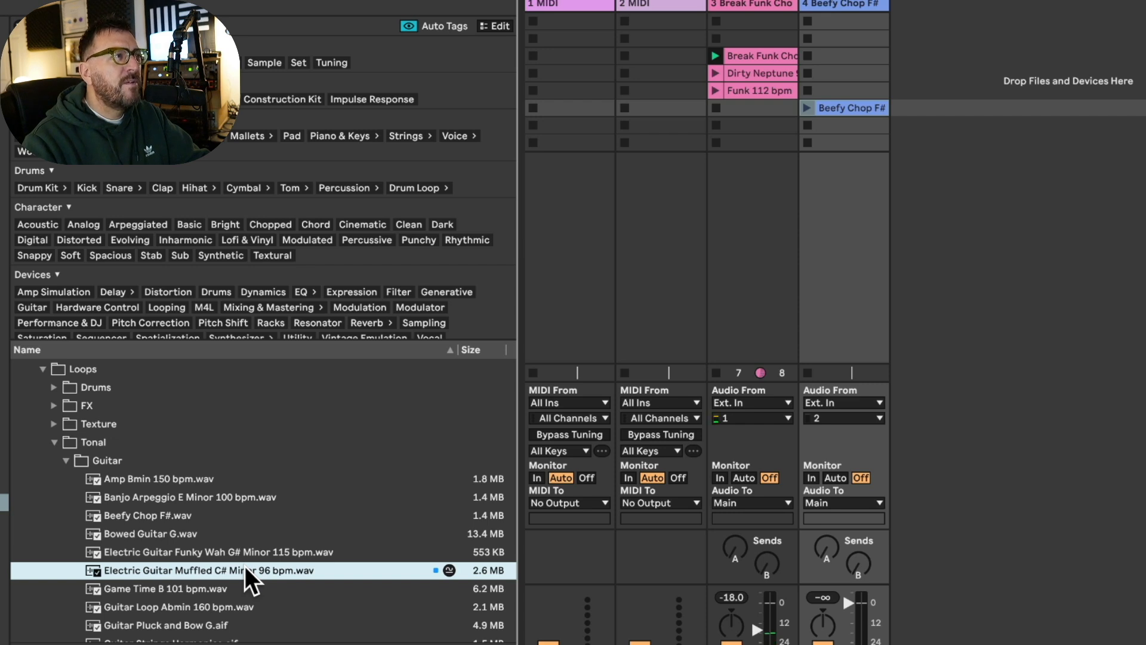
drag(245, 567, 839, 122)
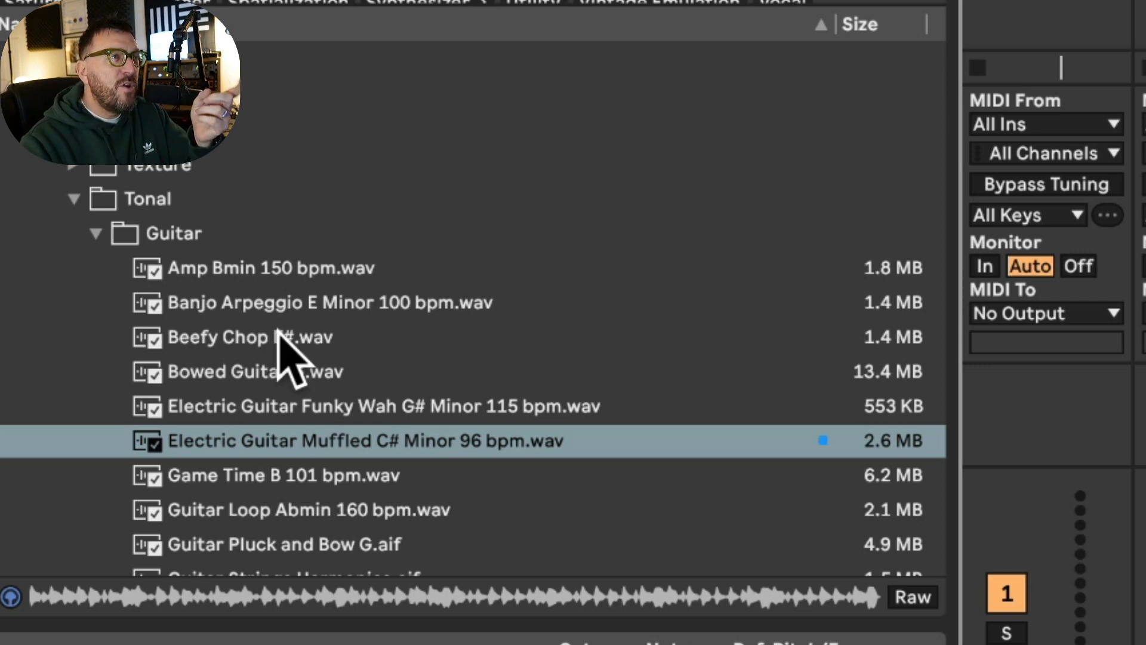
click(356, 332)
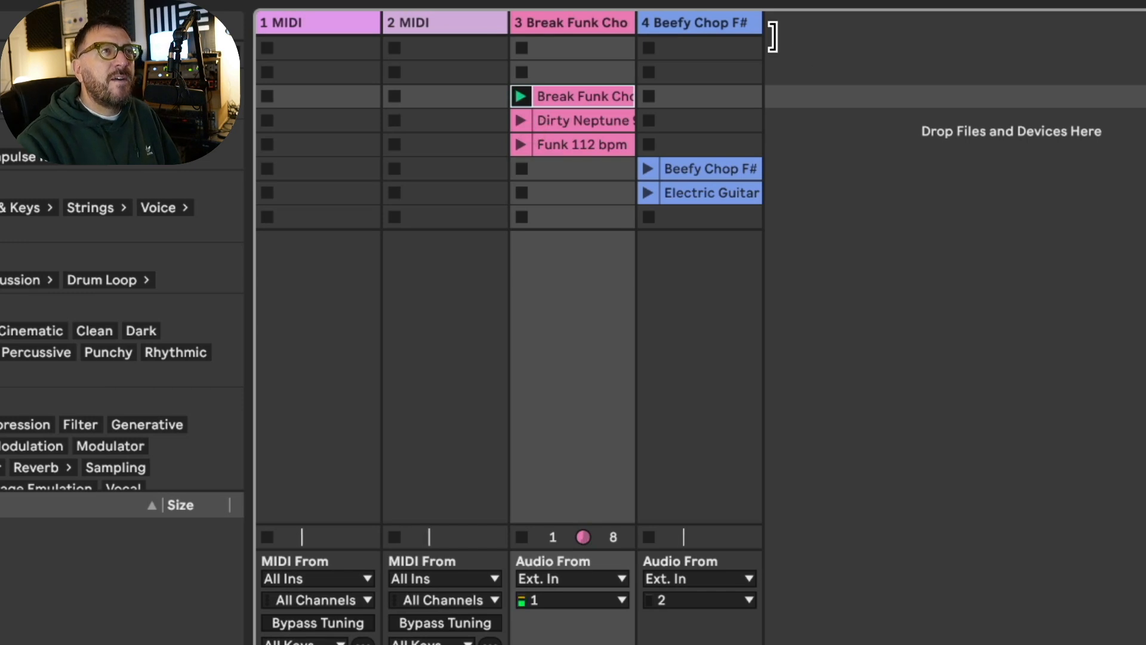
Widen track 4 and launch its two guitar clips in turn against the Break Funk Chop and Funk 112 bpm drum clips
drag(765, 29, 882, 29)
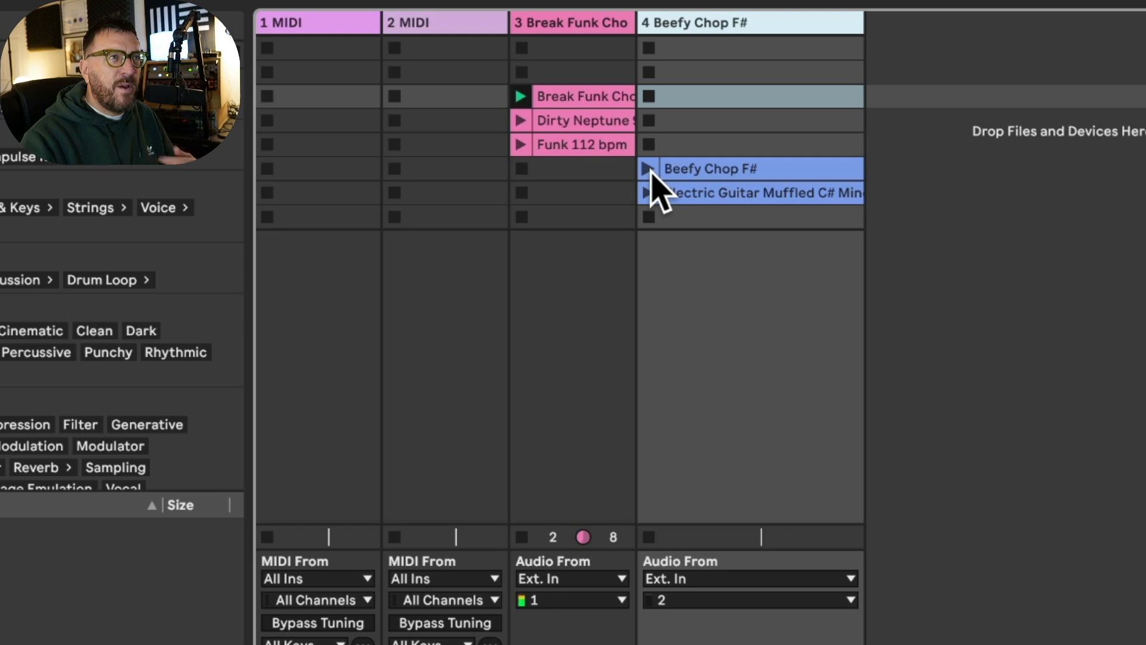
click(649, 170)
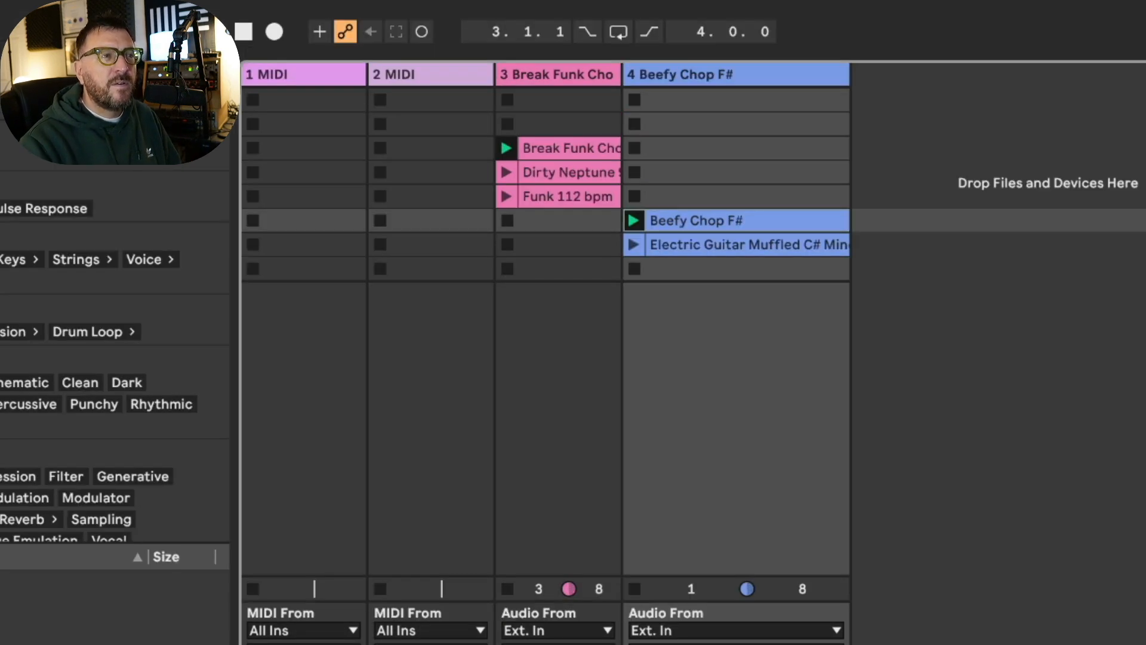
click(636, 245)
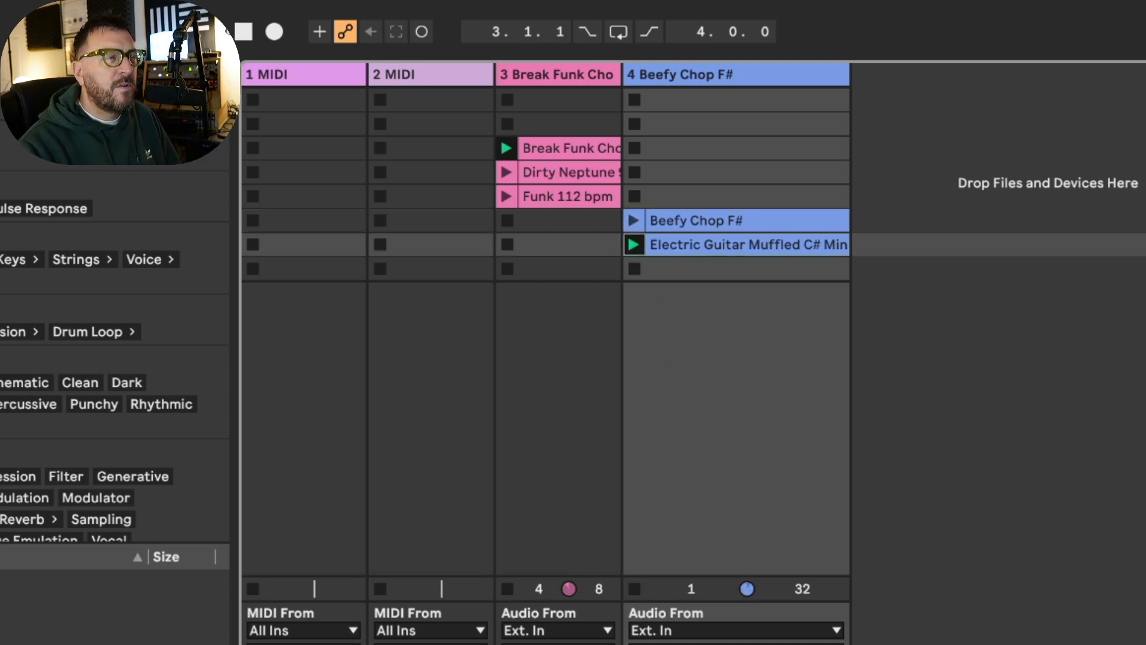
click(507, 201)
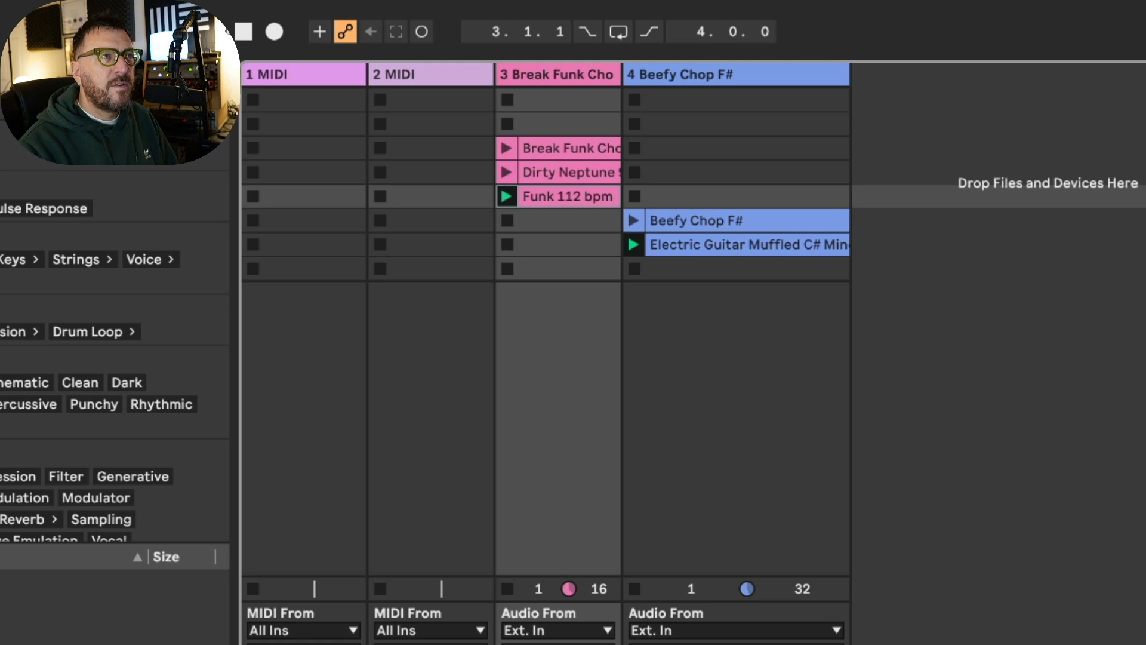
click(507, 149)
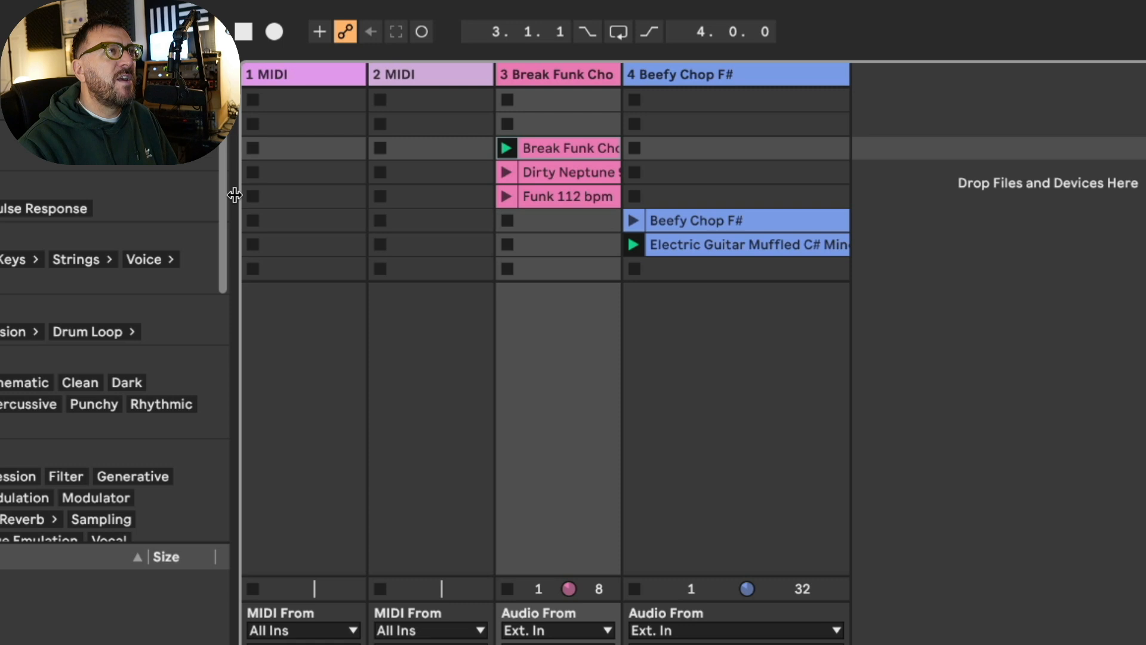
Narrow the browser, play the Break Funk Chop and Electric Guitar Muffled clips together, and stop playback
drag(234, 194, 48, 248)
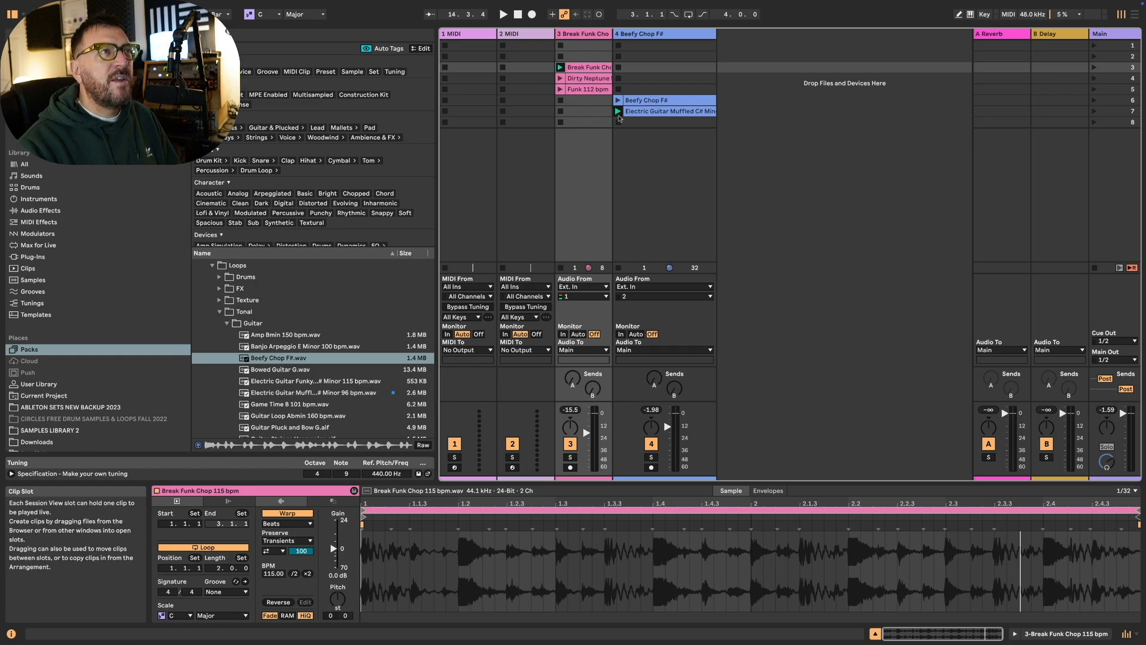
key(space)
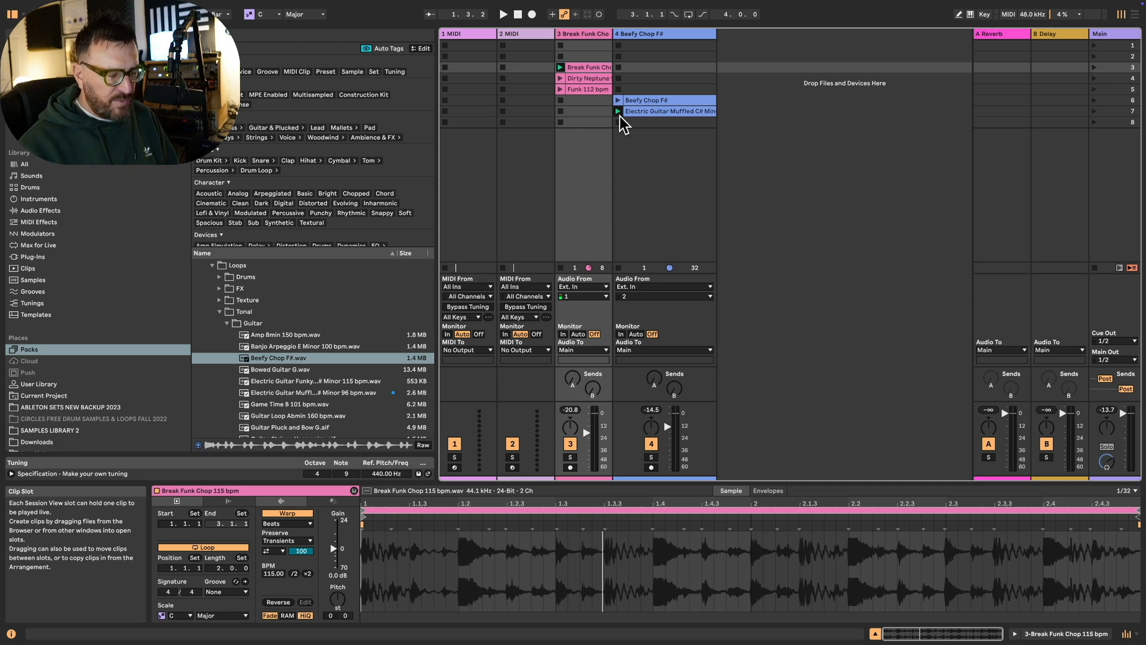
key(space)
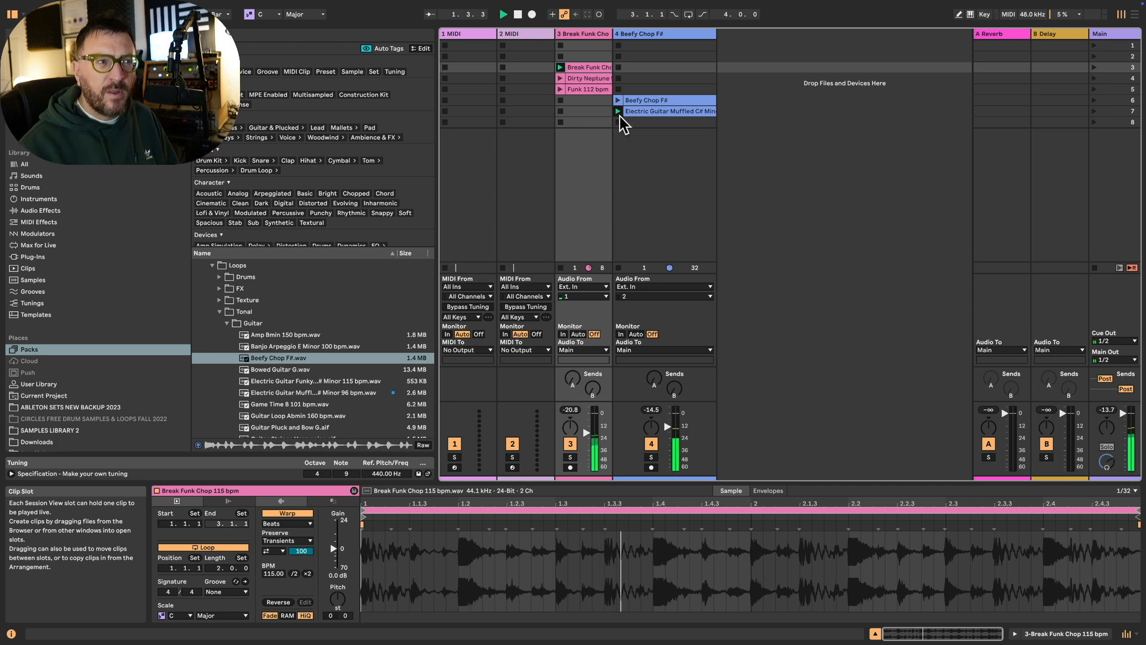
key(space)
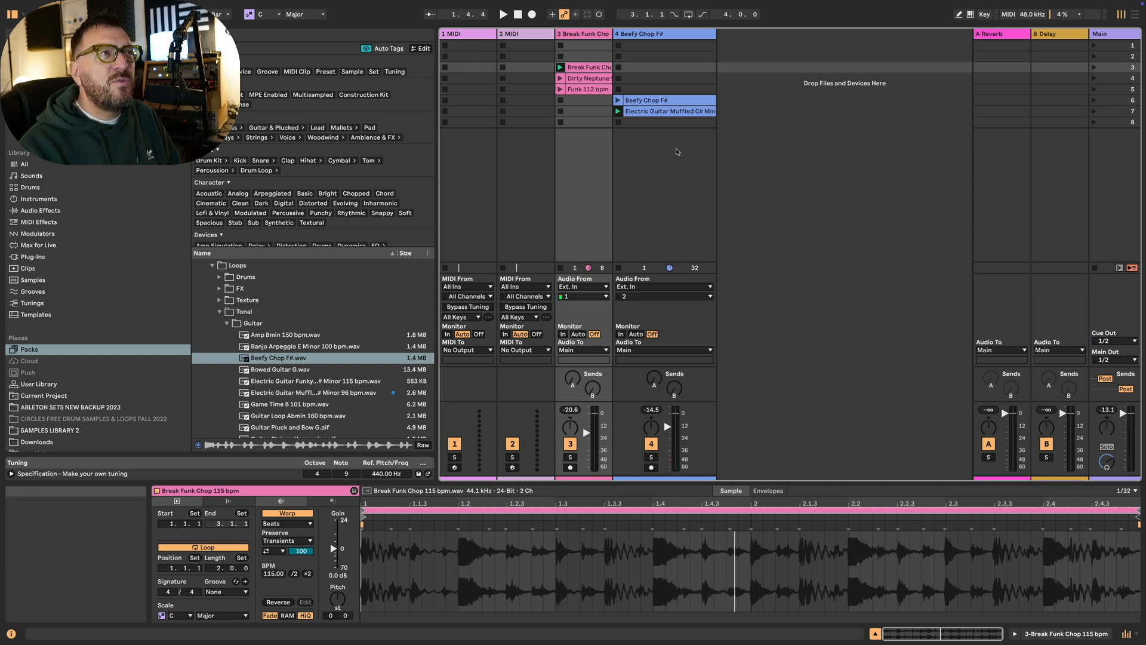
Insert eight empty scenes below scene 8 so that the set has 16 scenes
click(1118, 123)
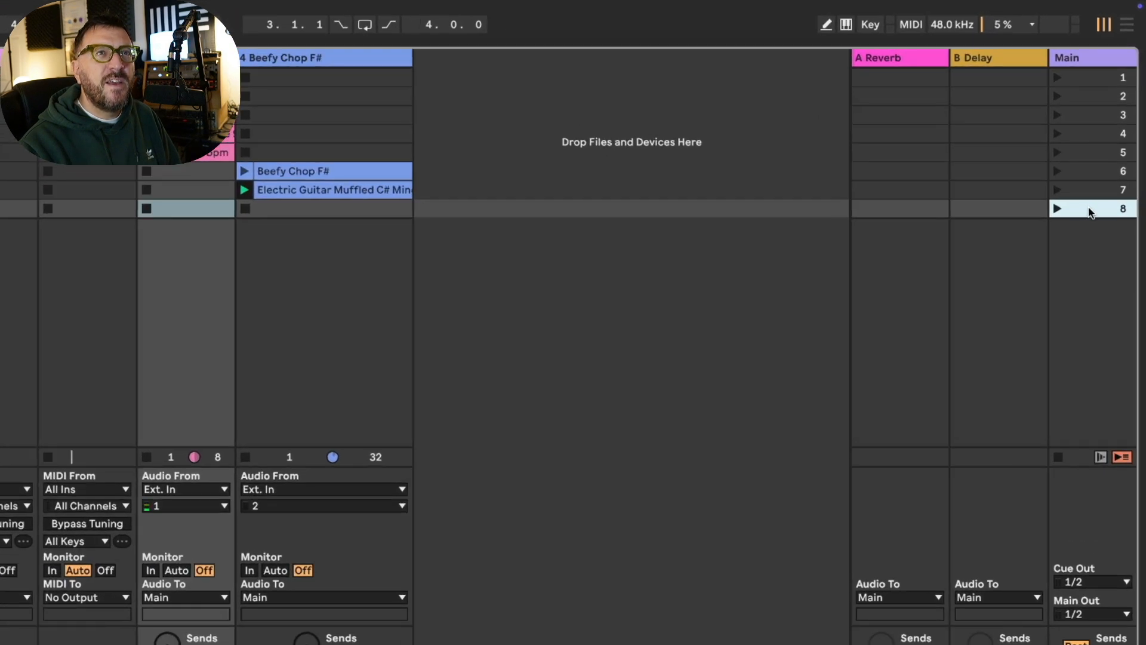
right_click(1087, 204)
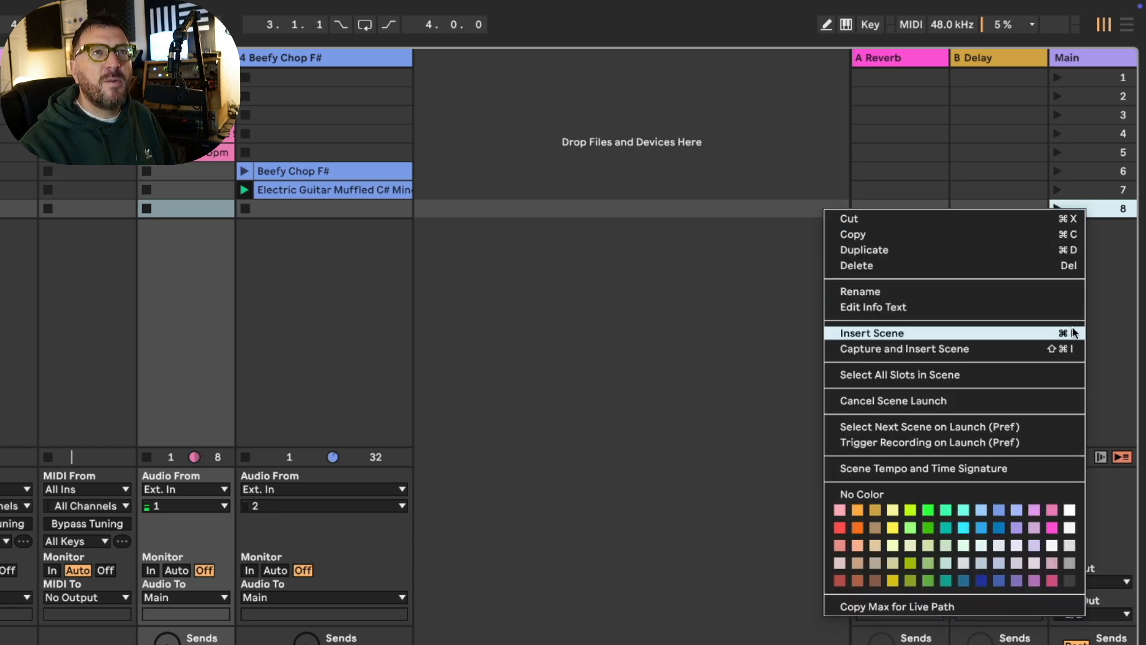
click(1004, 332)
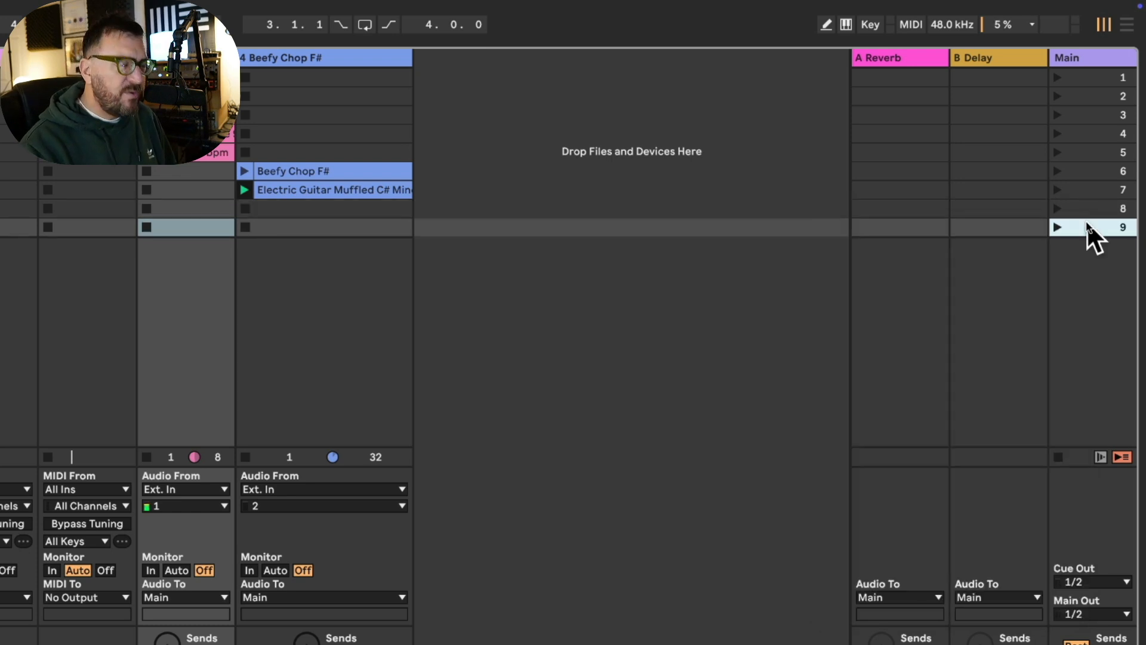
key(super+i)
key(super+i)
key(super+i)
key(super+i)
key(super+i)
key(super+i)
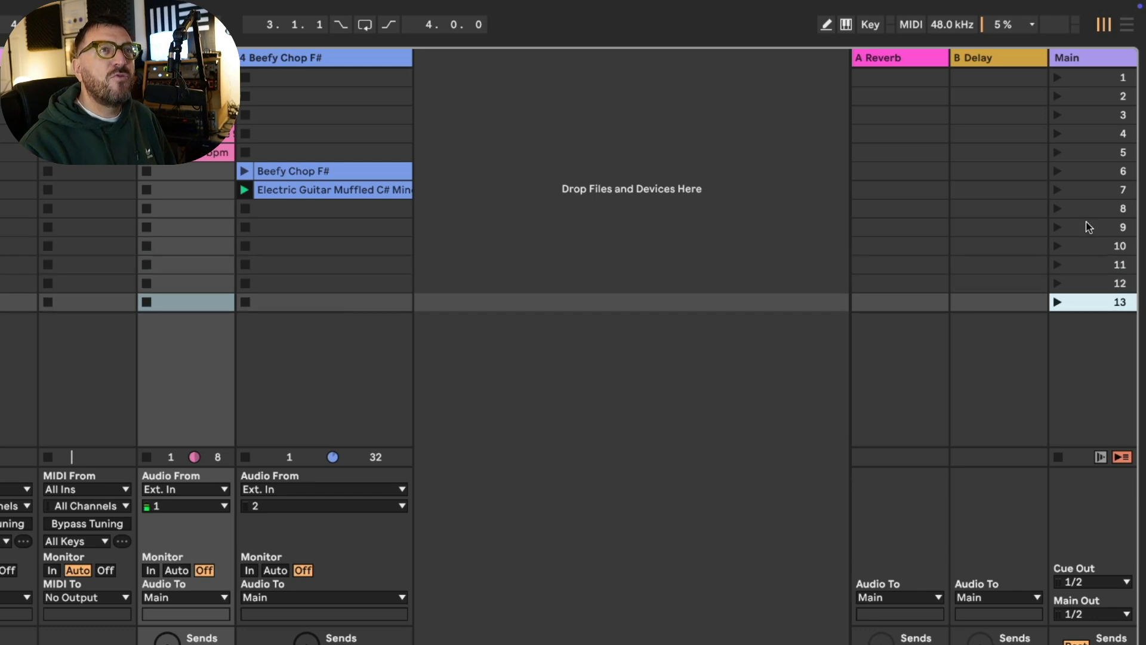
key(super+i)
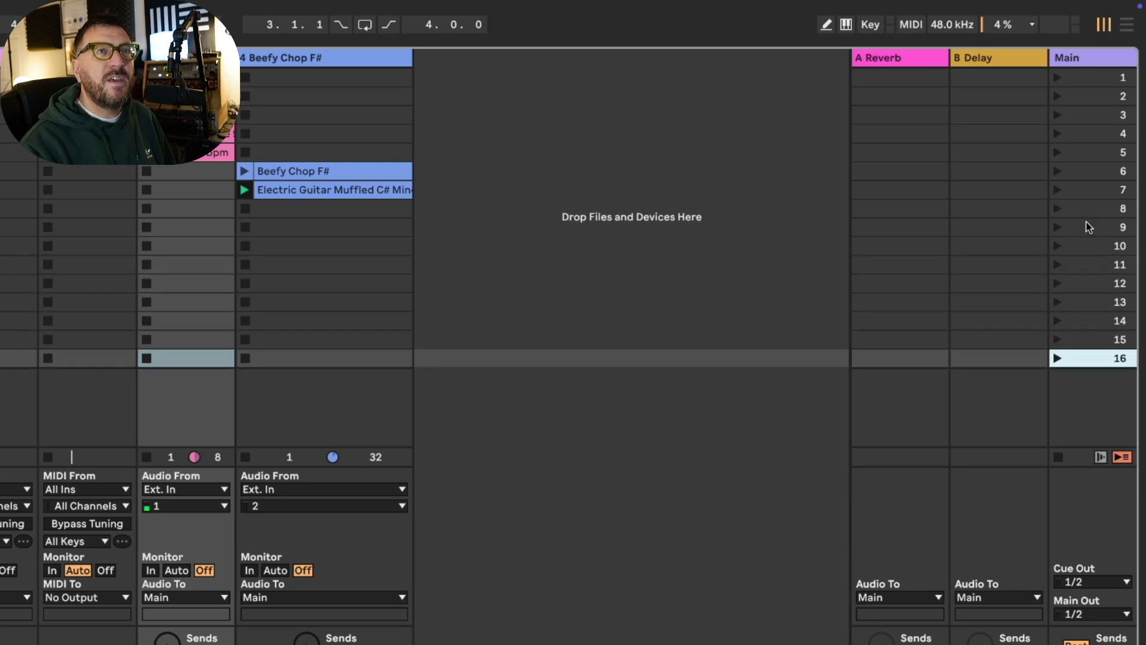
Delete the two empty scenes above the Break Funk Chop clip
click(1102, 209)
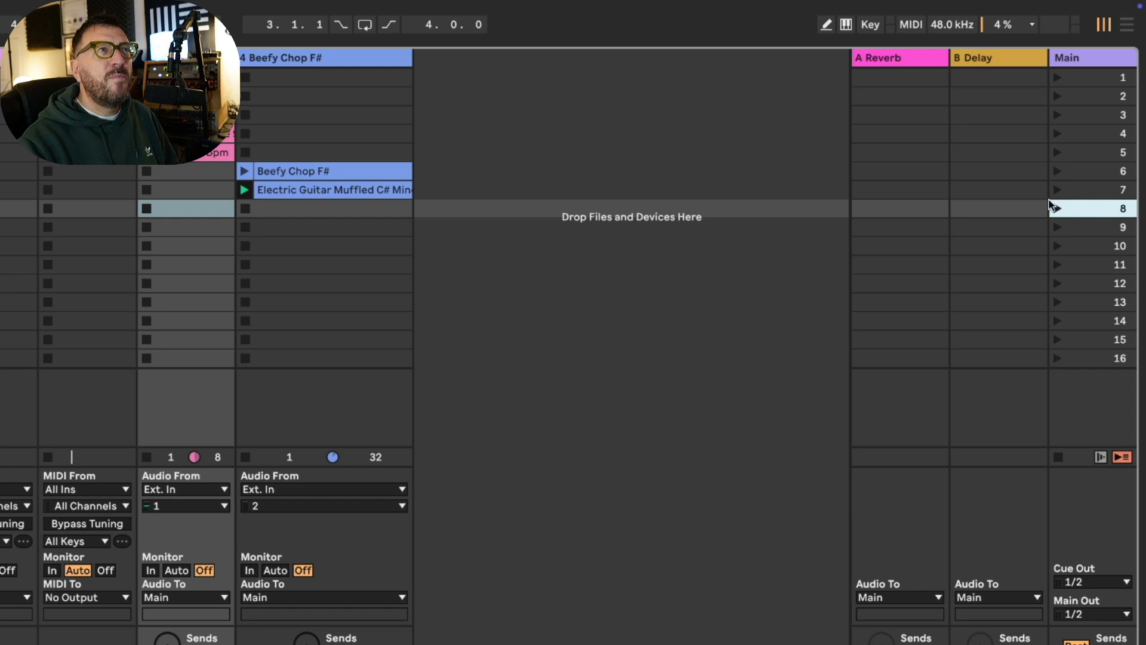
click(1102, 89)
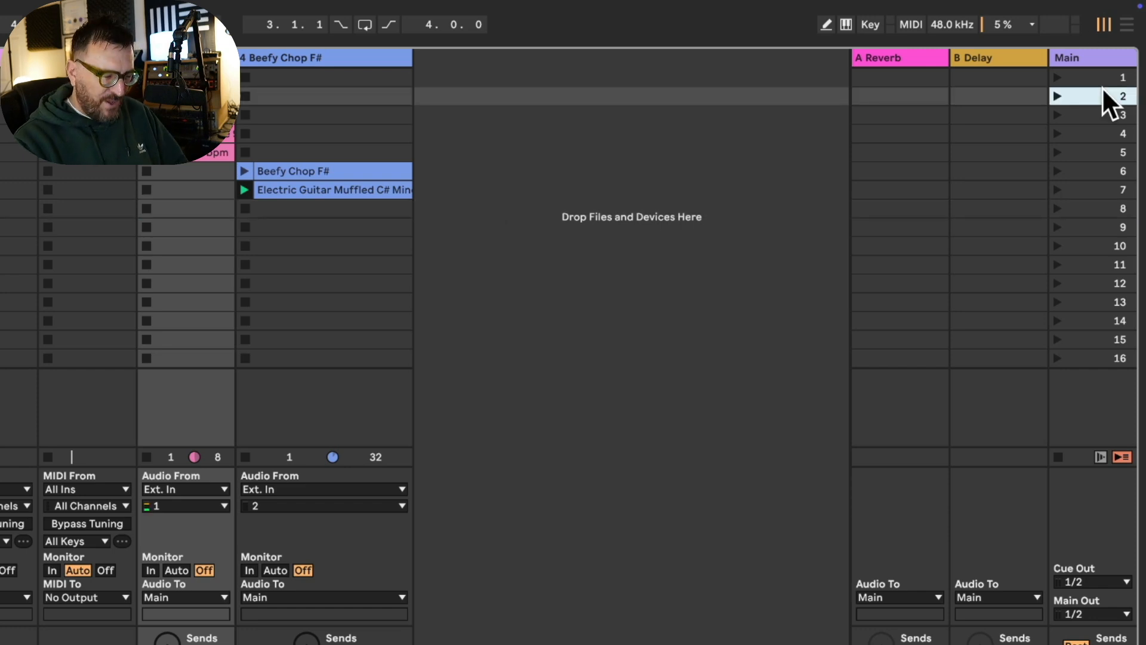
key(shift+Up)
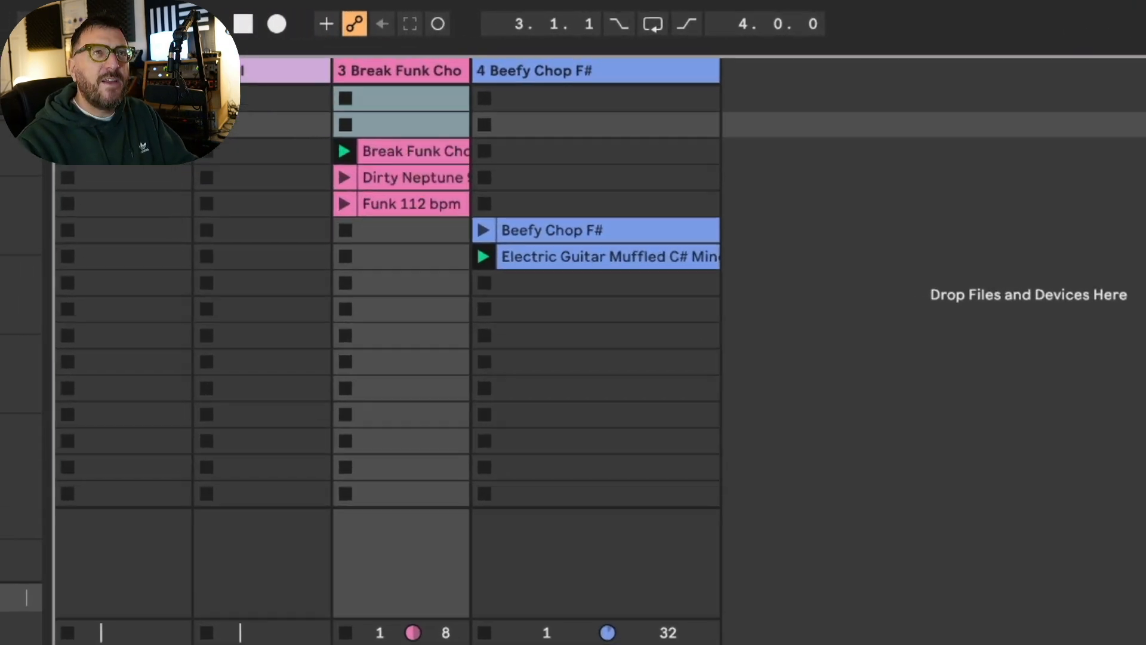
key(Delete)
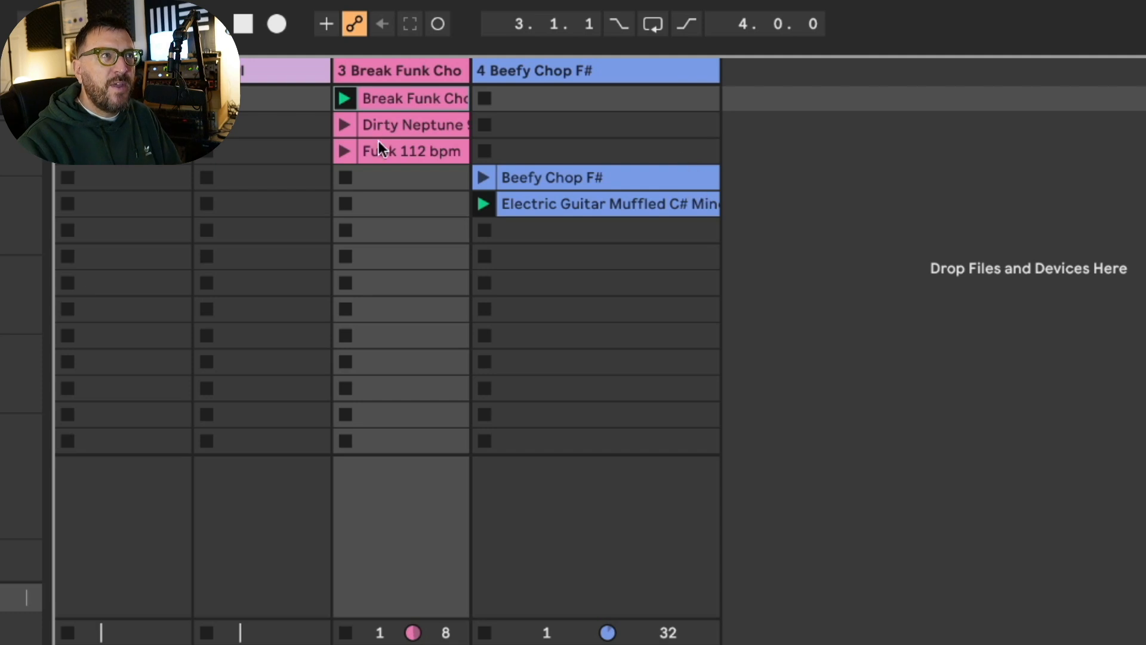
Capture the active drum and guitar clips into a new scene inserted below scene 6
click(406, 230)
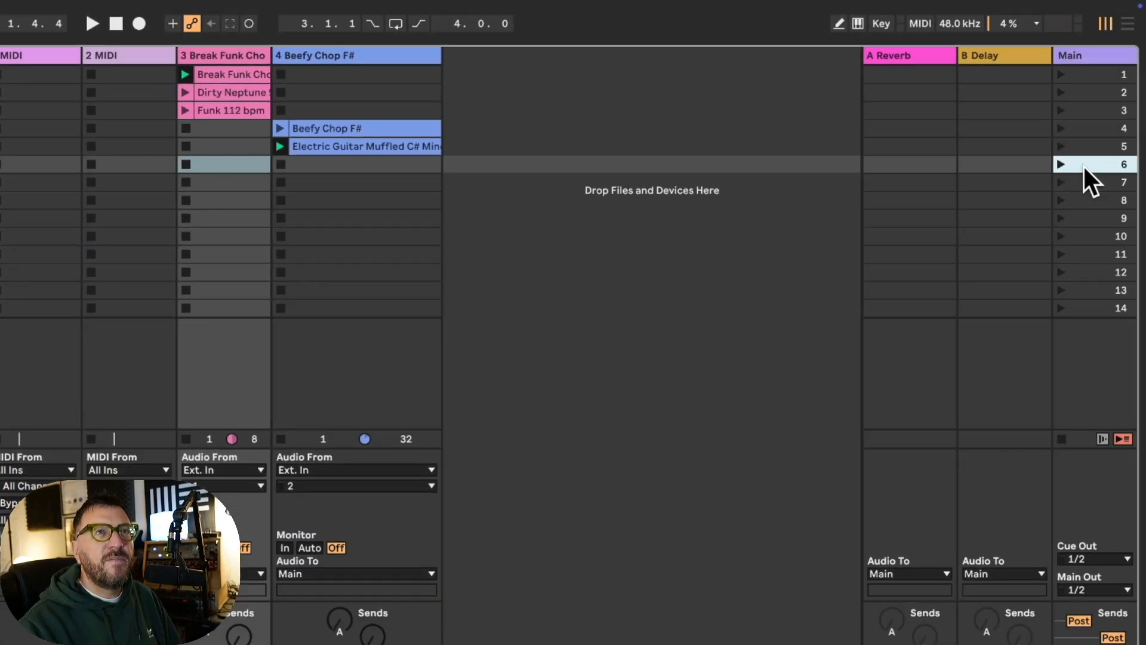
right_click(1082, 164)
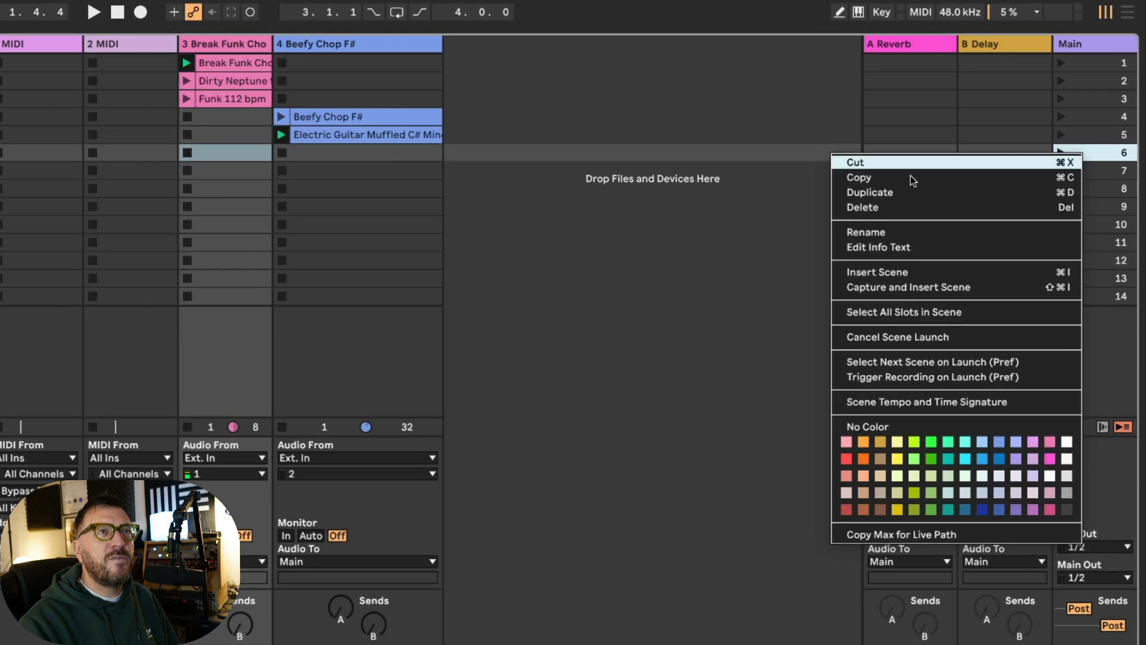
click(1007, 181)
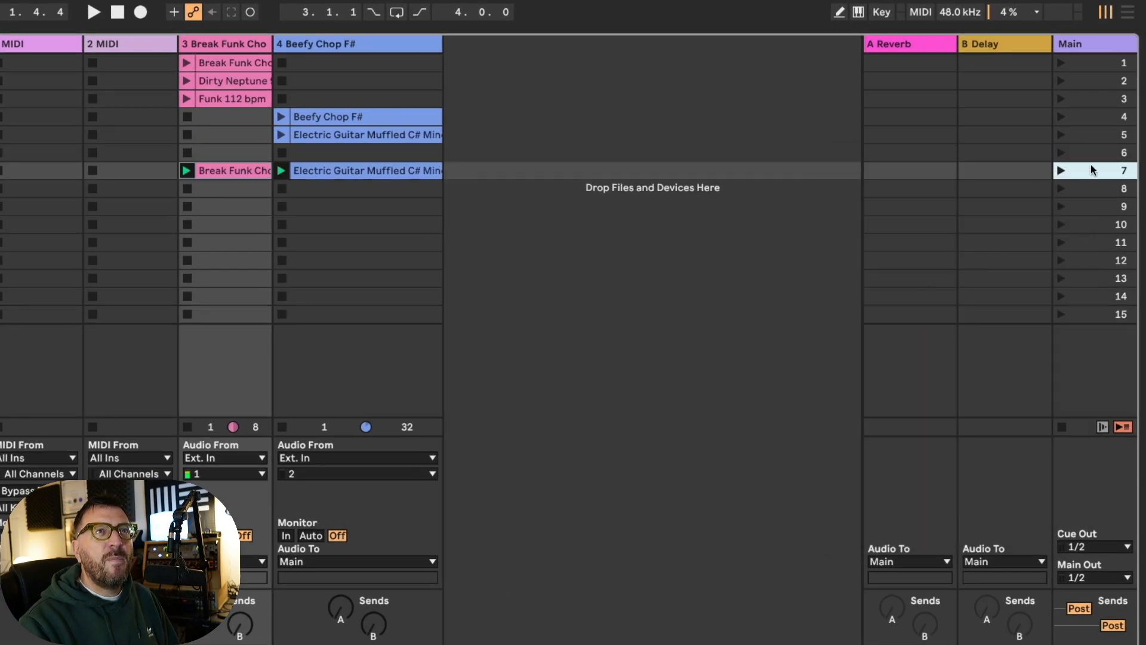
Widen the Main track column, colour scene 7 bright green, and launch that scene
drag(1055, 45, 884, 54)
click(984, 168)
right_click(986, 168)
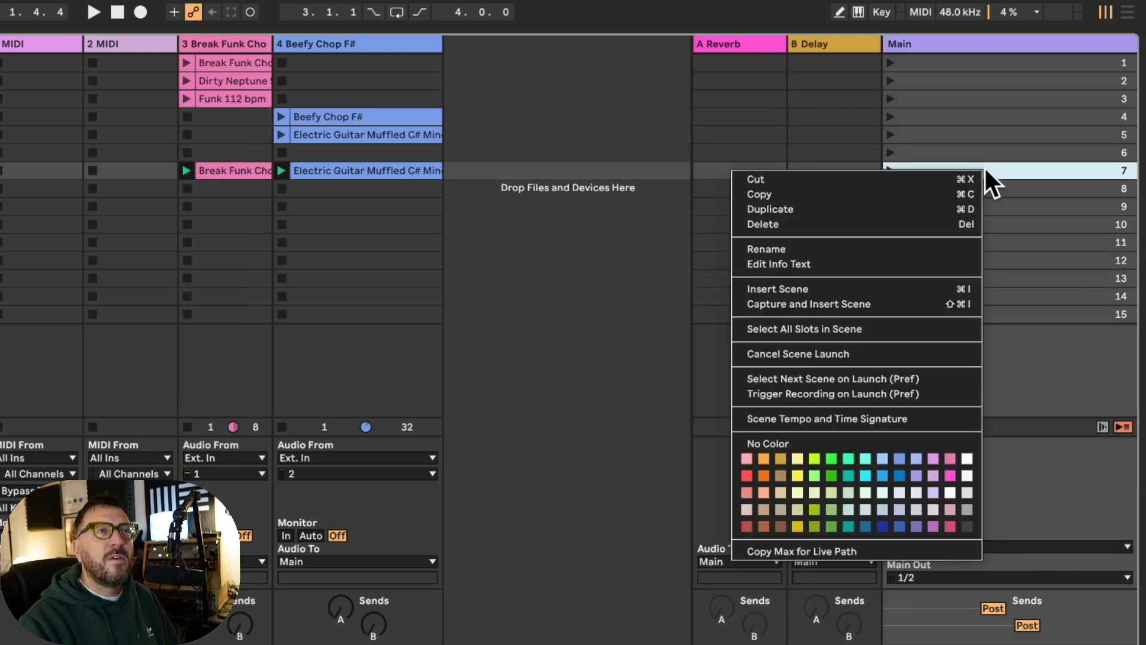
click(831, 458)
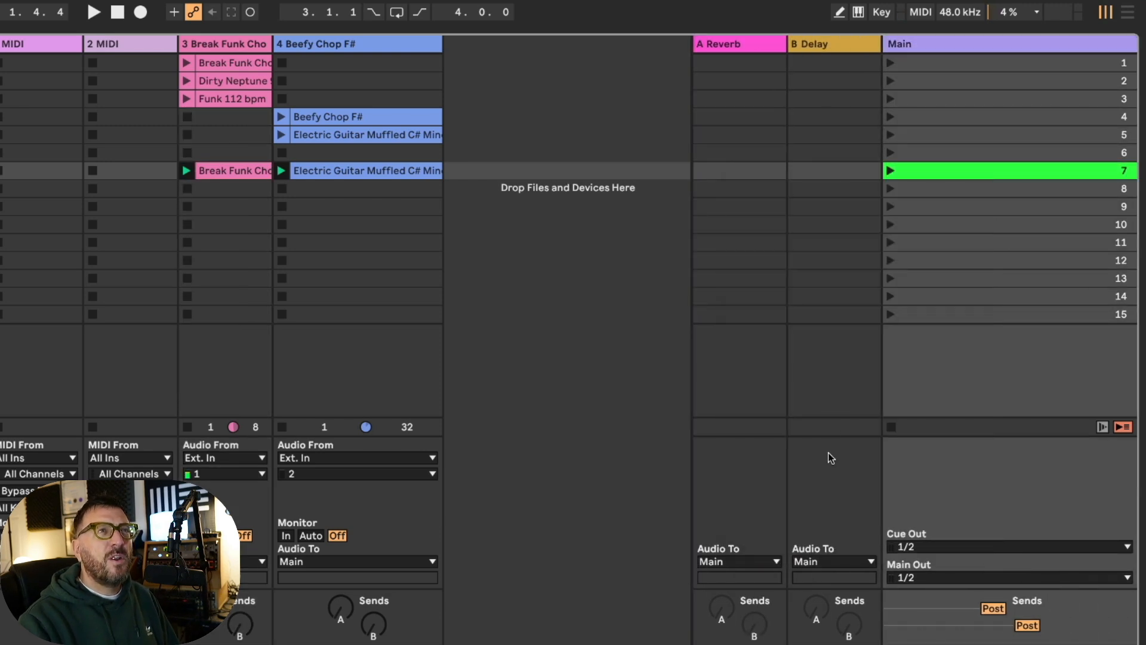
click(918, 190)
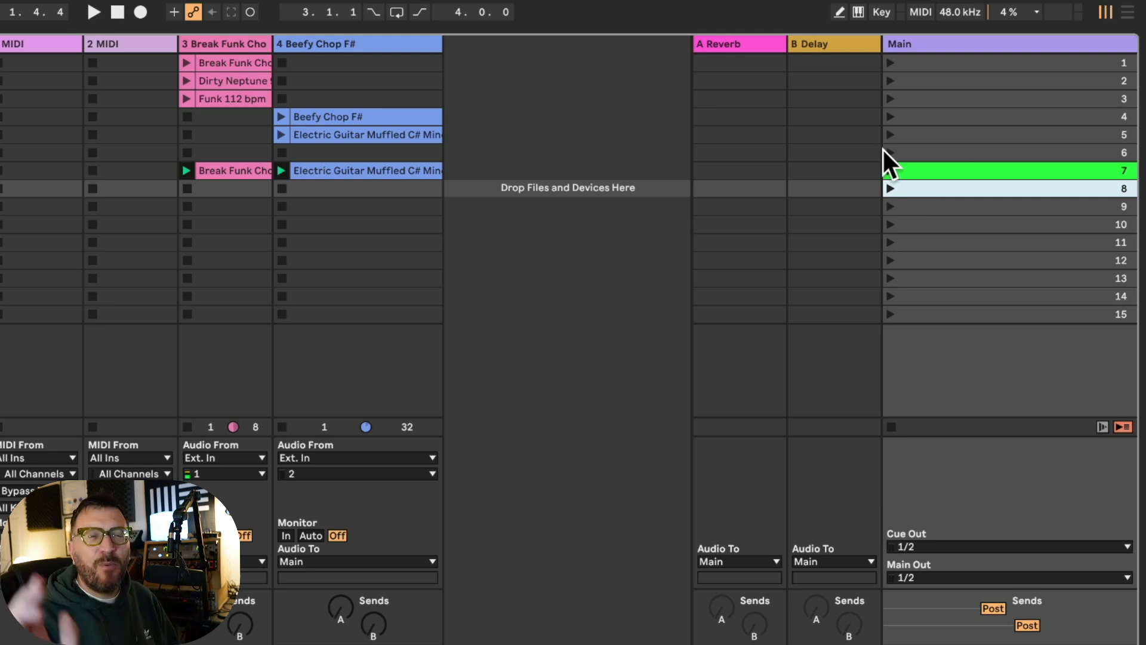
click(890, 170)
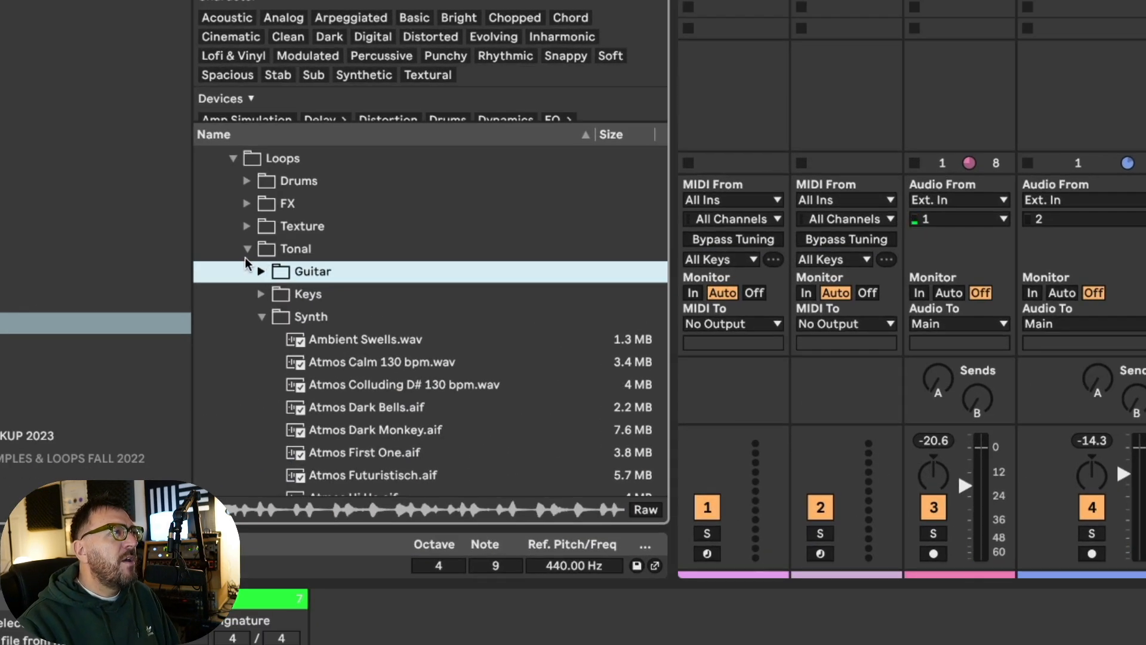
Collapse the Tonal loops and Samples folders in the browser and expand the Core Library's MIDI Clips folder
click(246, 249)
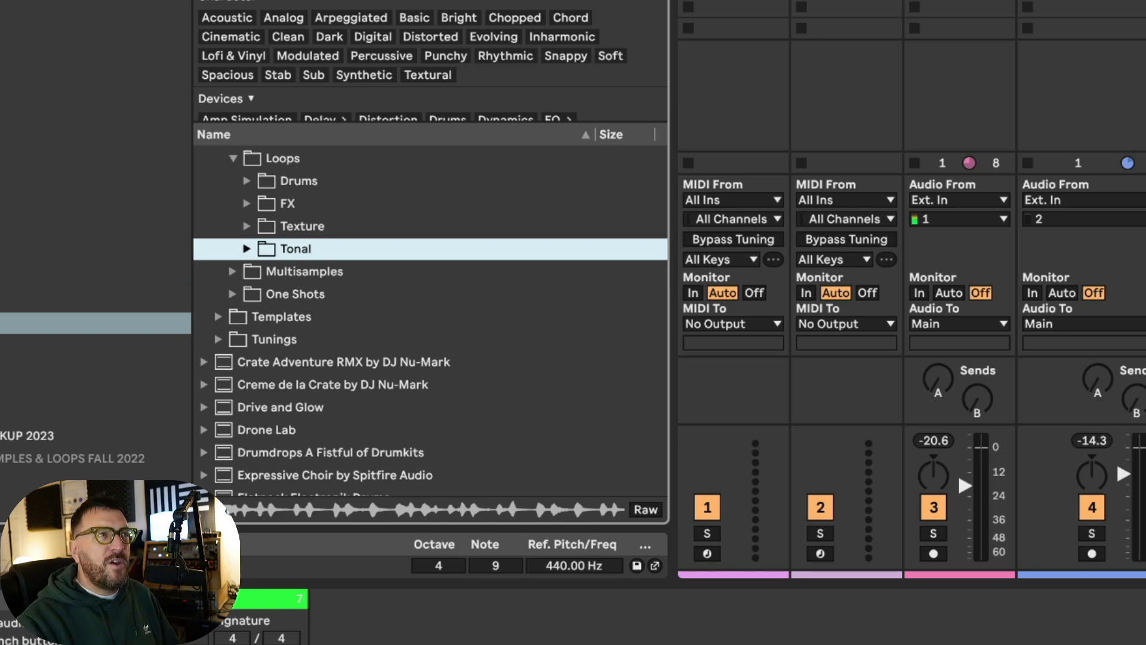
scroll(460, 225, up, 4)
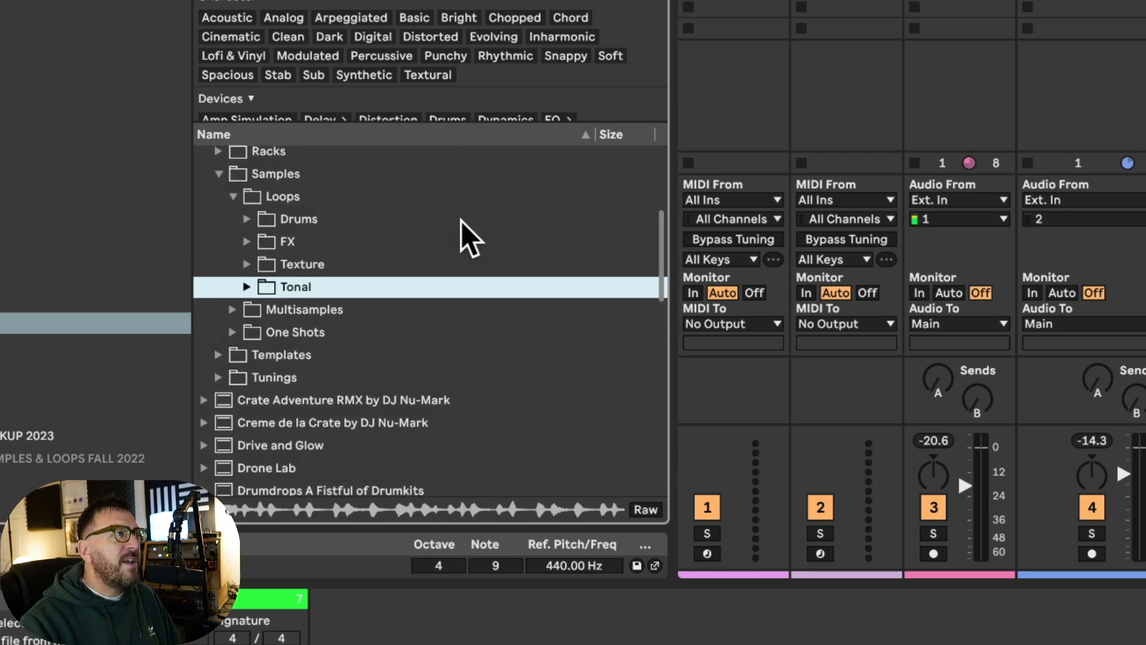
scroll(461, 221, up, 1)
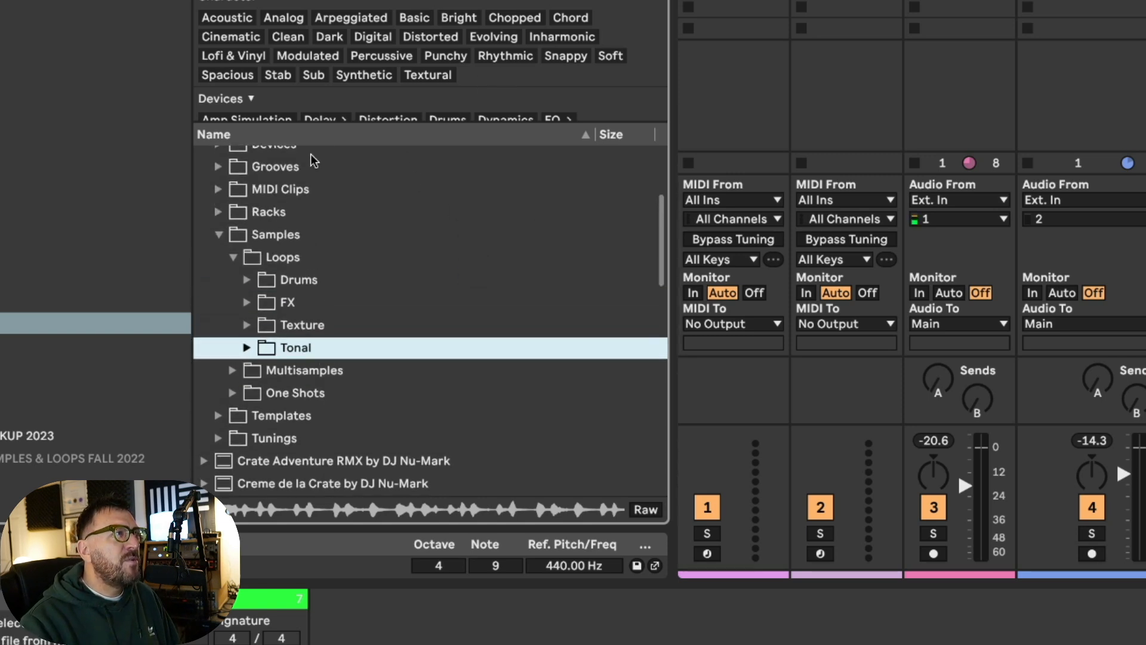
click(224, 235)
click(264, 193)
click(220, 189)
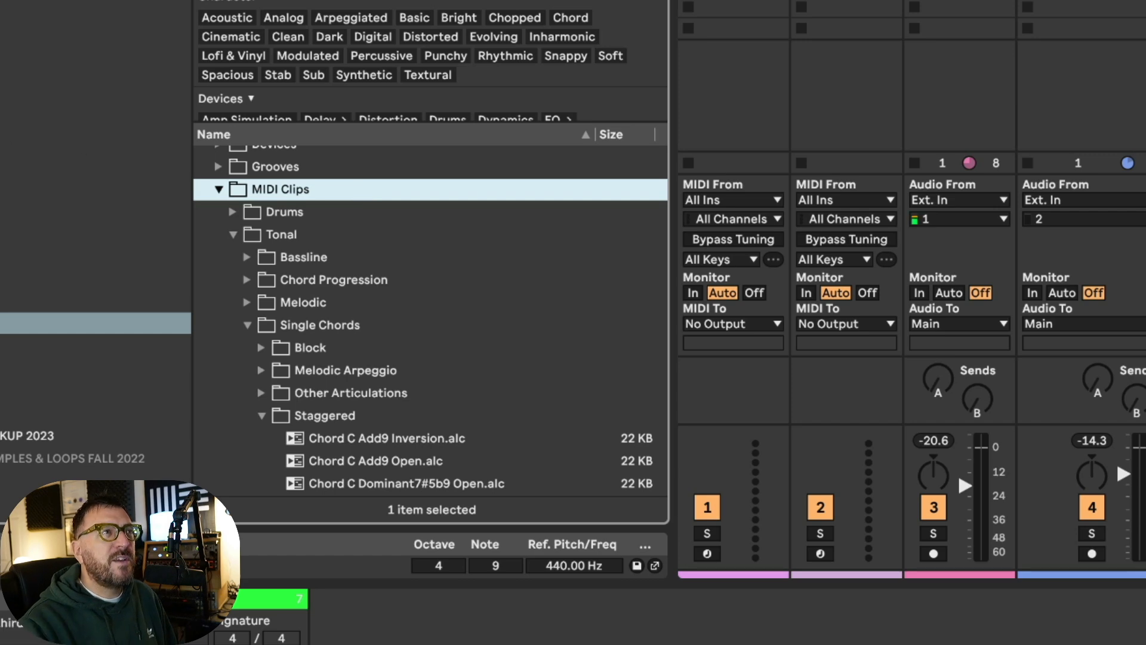
Show the Break Funk Chop clip's waveform and enlarge the clip view to examine its audio
click(960, 2)
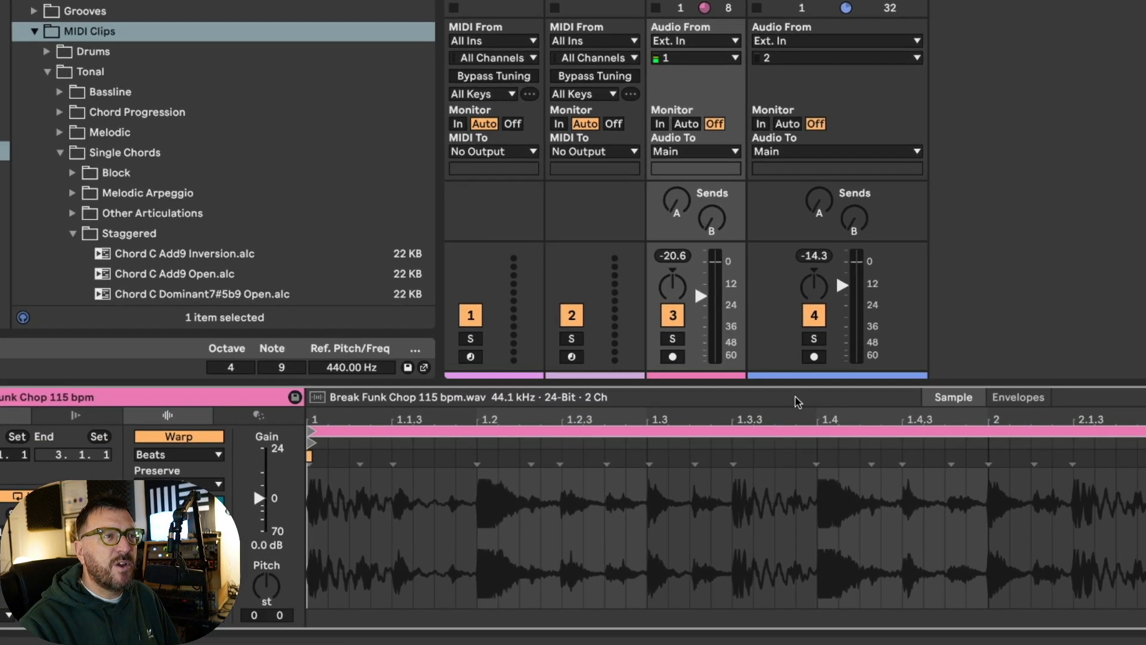
drag(795, 391, 791, 227)
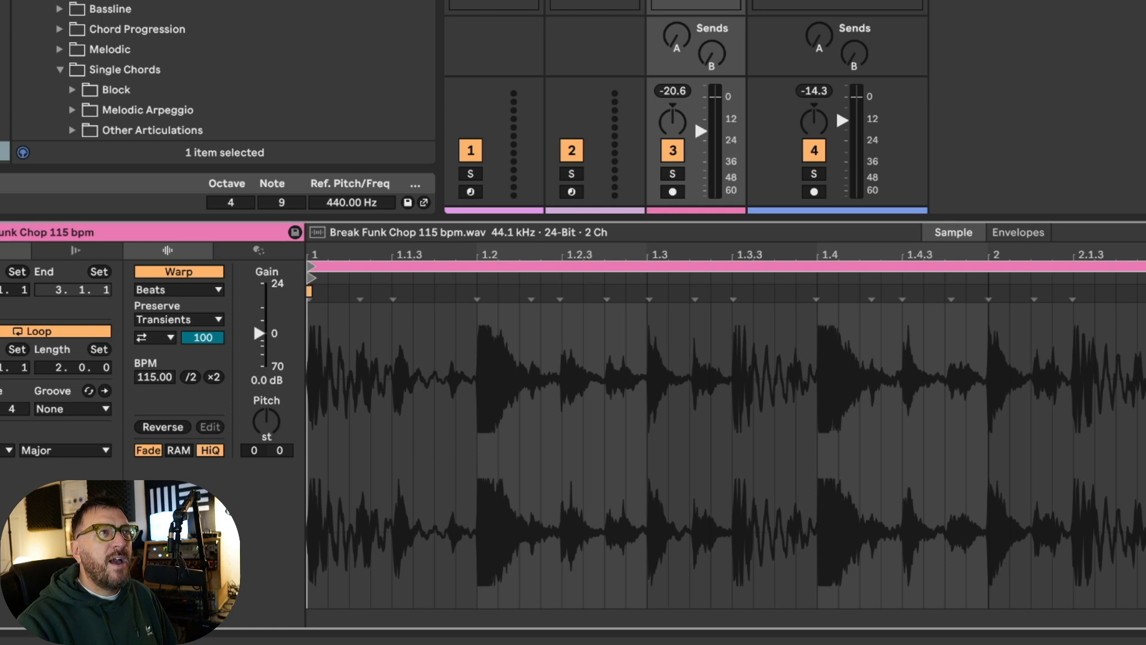
click(696, 2)
Collapse the Single Chords folder and expand the Chord Progression folder among the tonal MIDI clips
scroll(103, 87, down, 3)
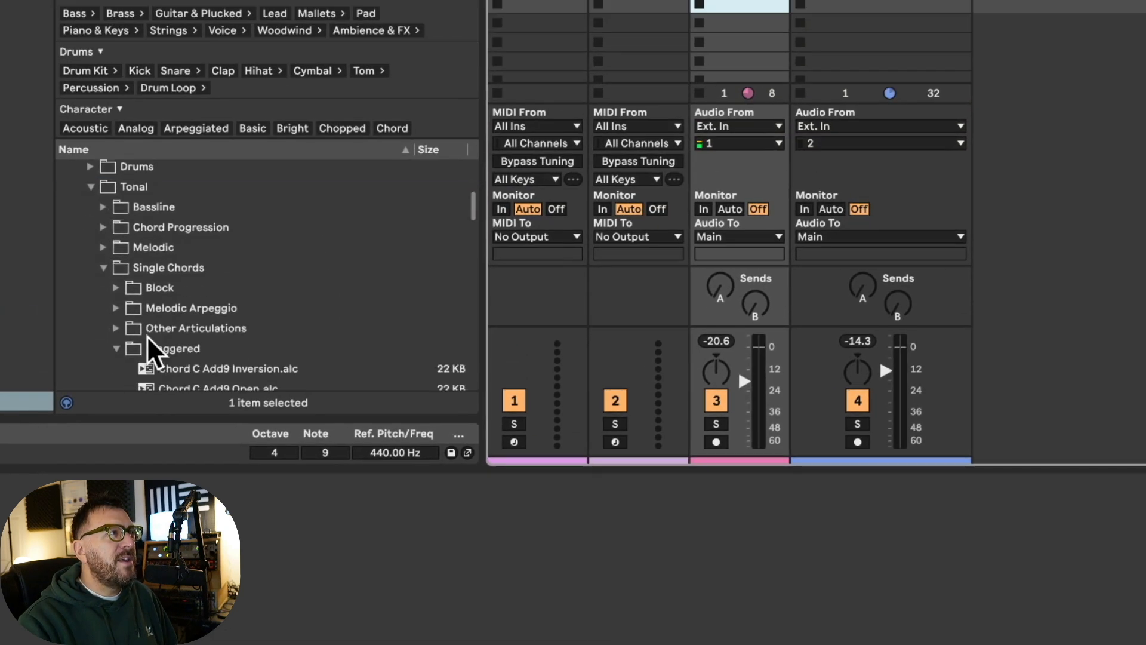
scroll(221, 10, down, 4)
scroll(264, 261, up, 3)
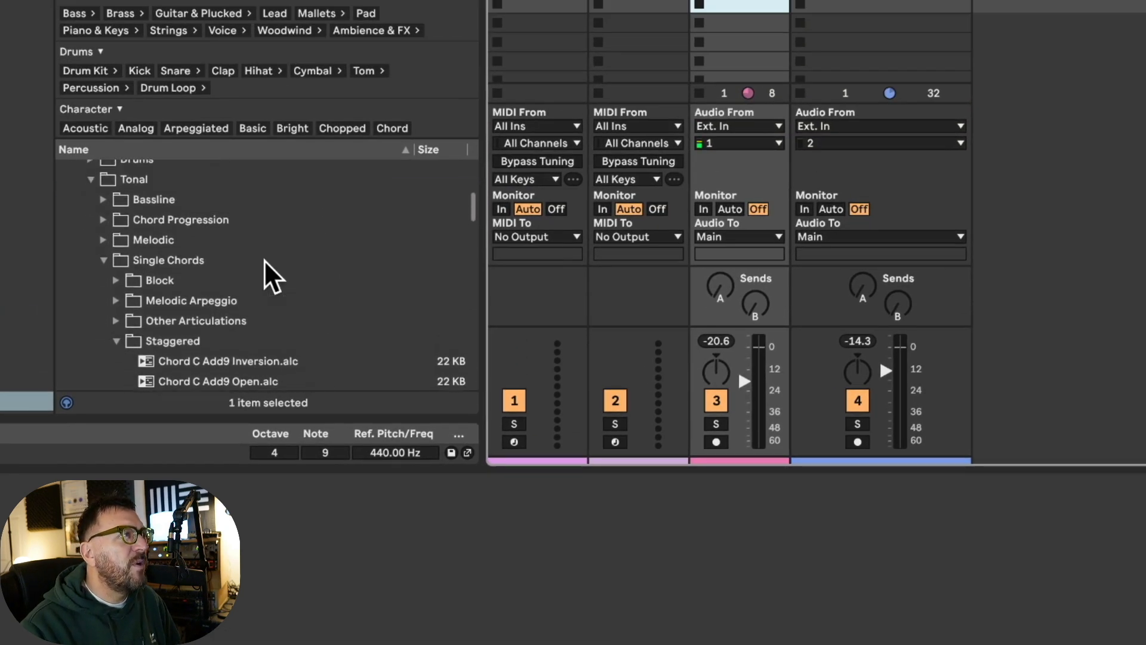
click(103, 263)
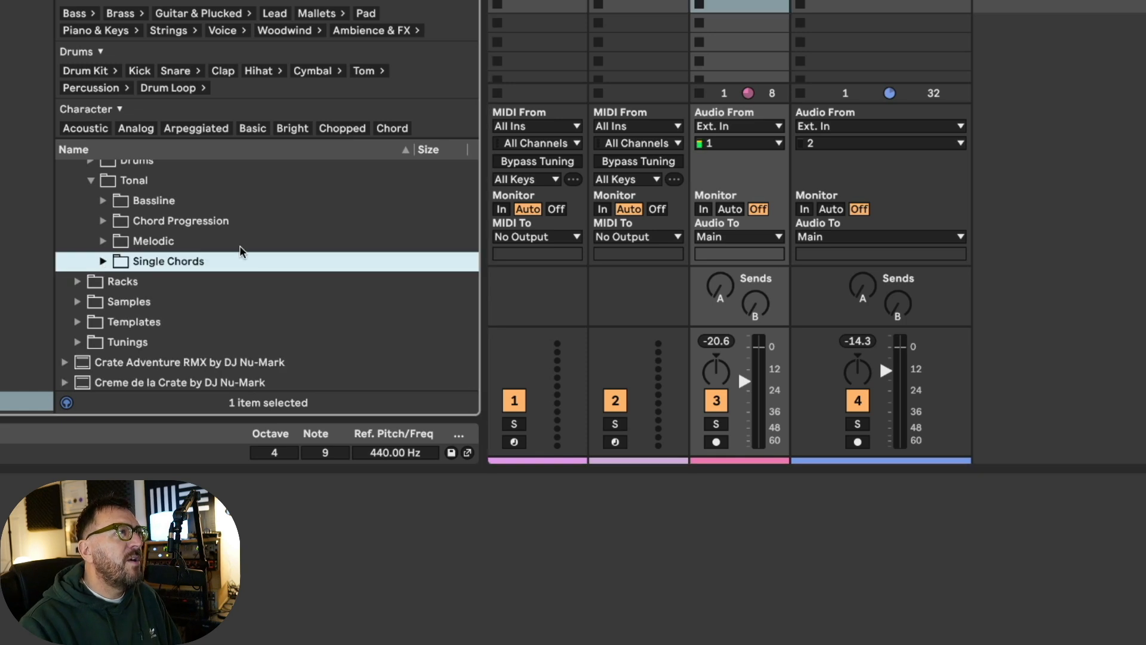
click(104, 221)
scroll(285, 273, down, 3)
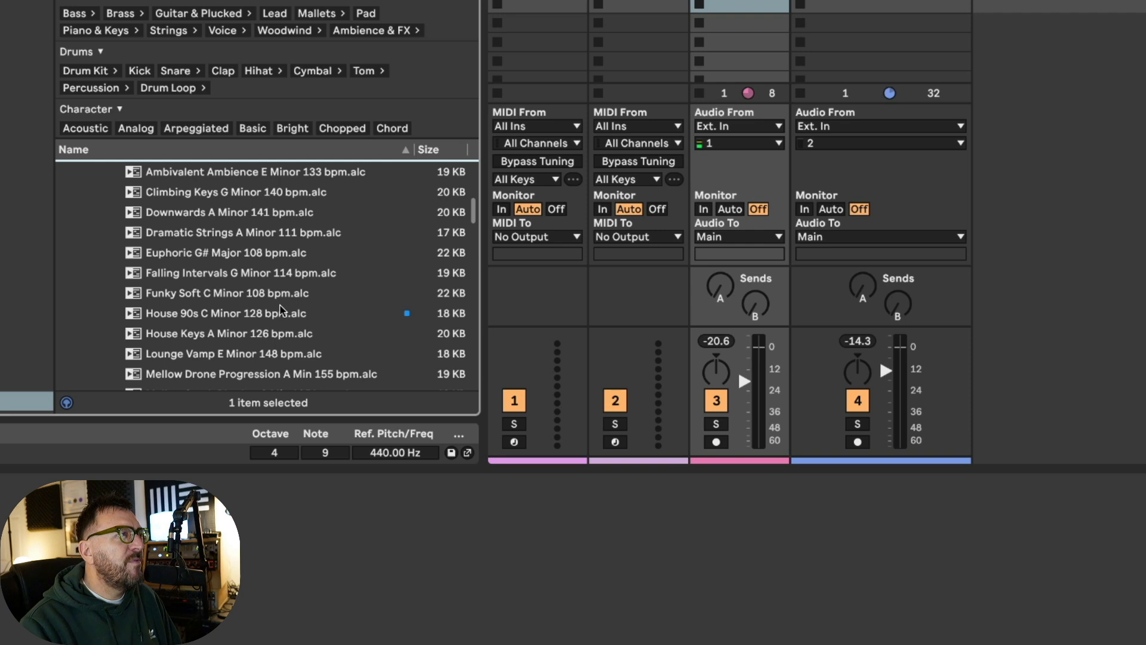
Preview the Downwards A Minor, Falling Intervals G Minor, House Keys A Minor and House 90s C Minor chord progressions
click(239, 210)
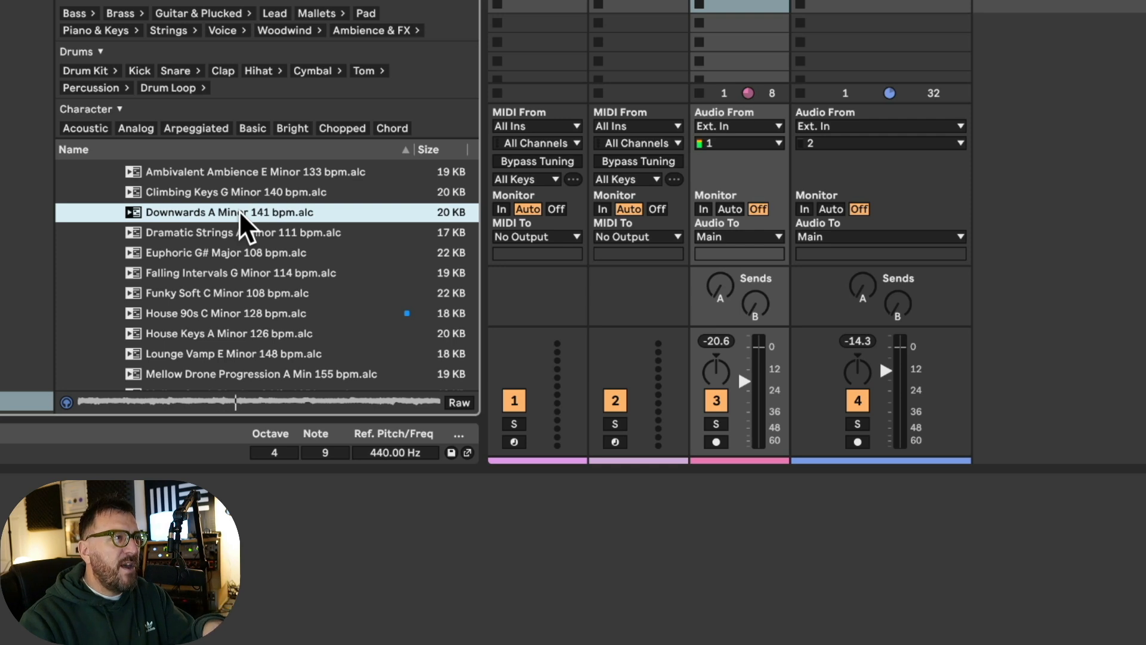
click(239, 271)
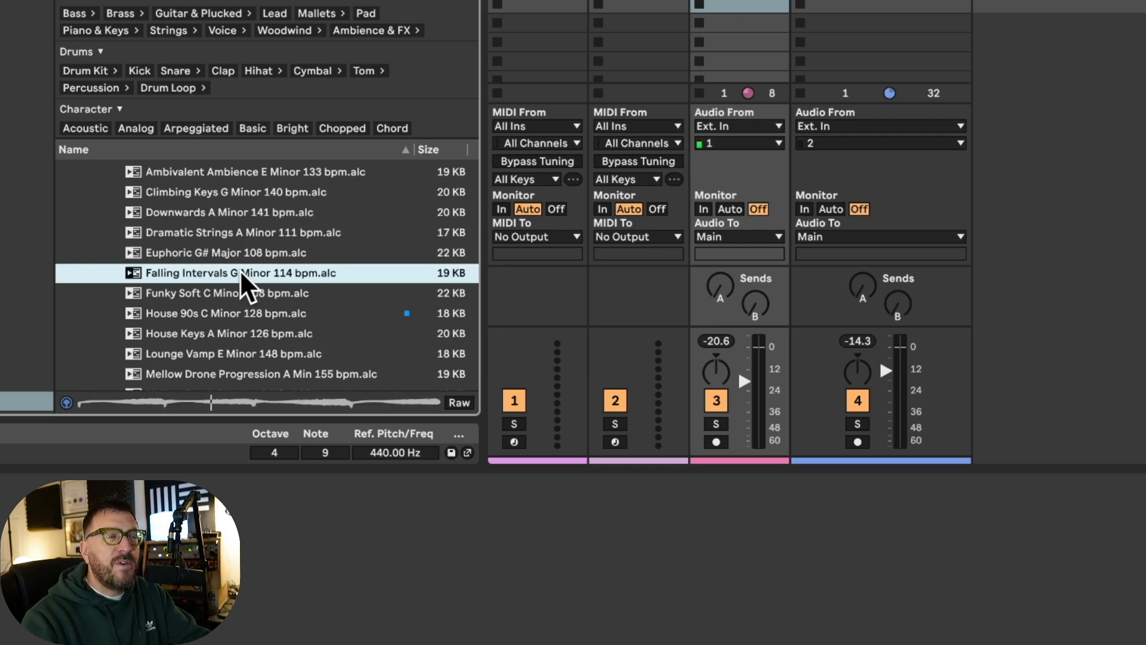
click(251, 328)
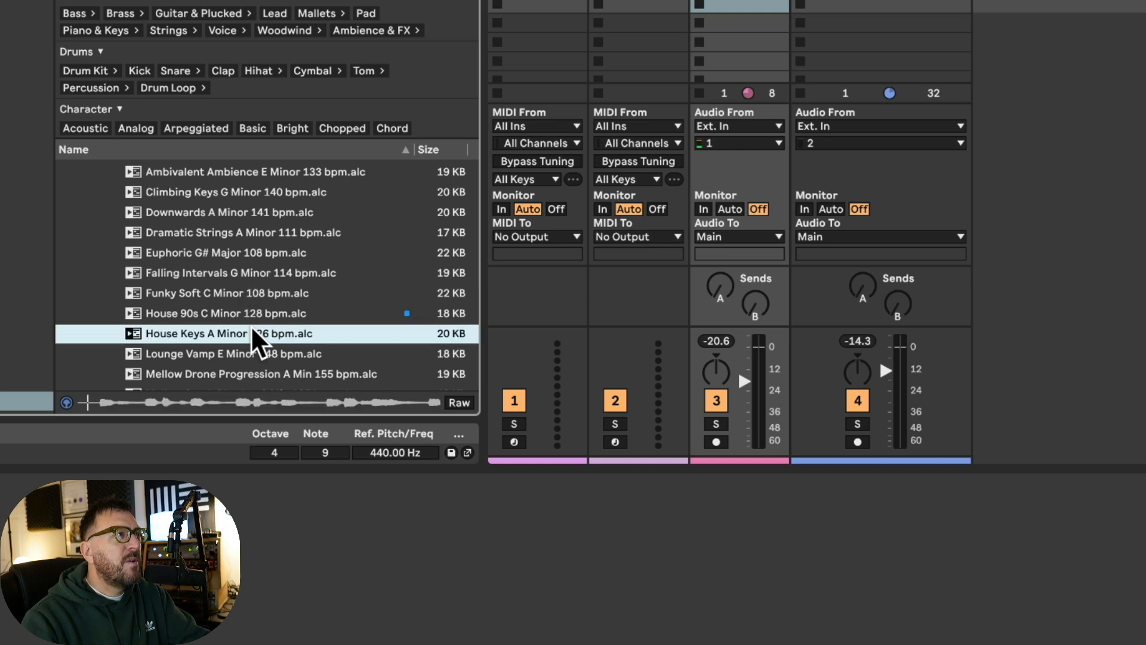
click(252, 310)
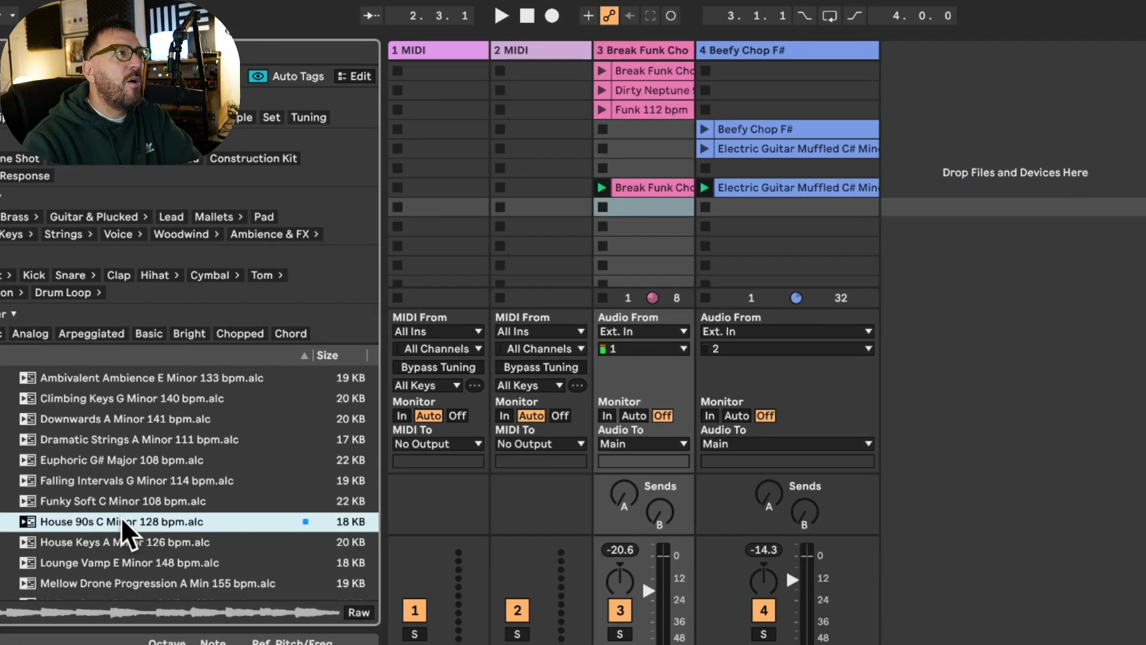
Load House 90s C Minor 128 bpm onto a new instrument track and select that track, armed for playing
mouse_move(123, 520)
mouse_down()
mouse_move(260, 332)
mouse_move(509, 186)
mouse_move(89, 576)
mouse_move(133, 539)
mouse_move(123, 523)
mouse_up()
double_click(123, 522)
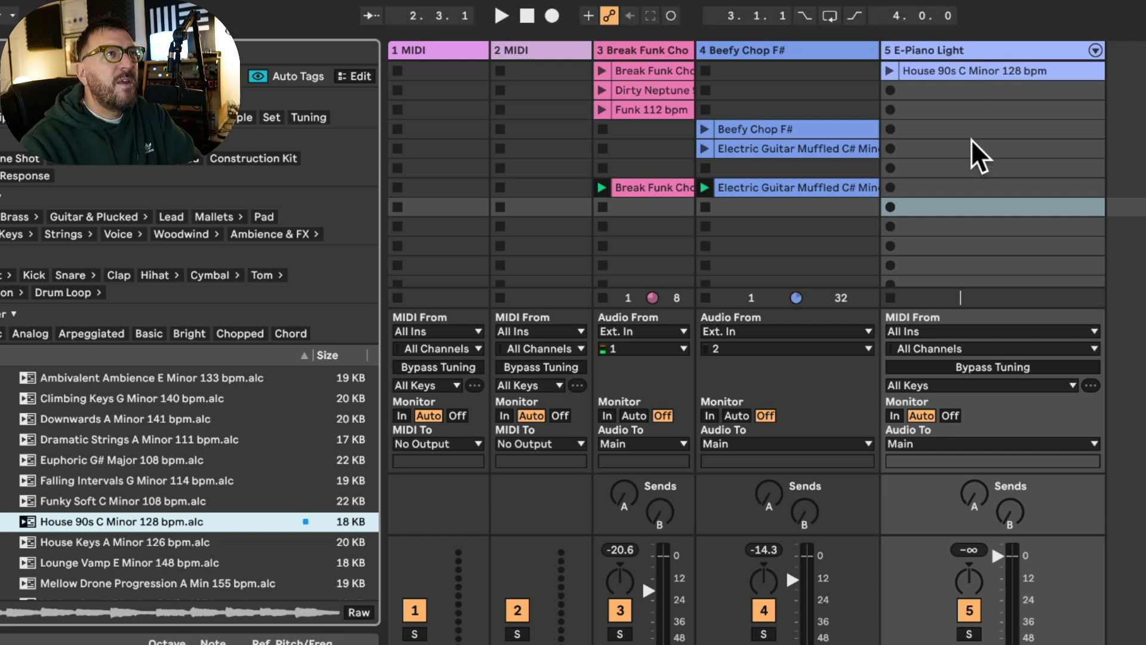
click(531, 55)
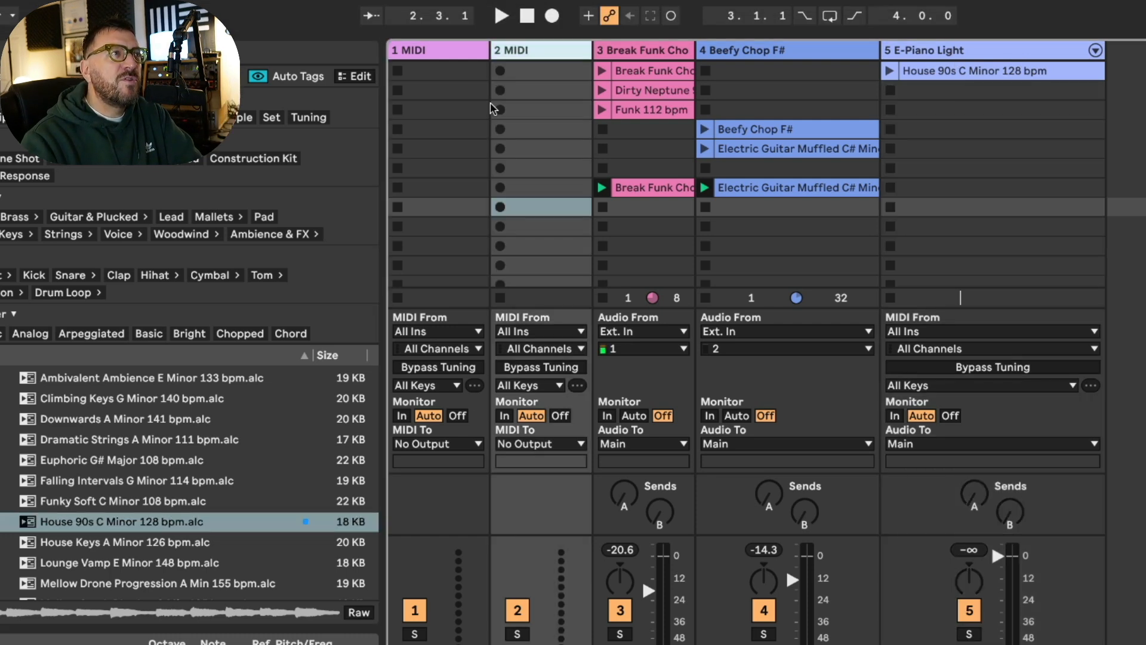
click(991, 53)
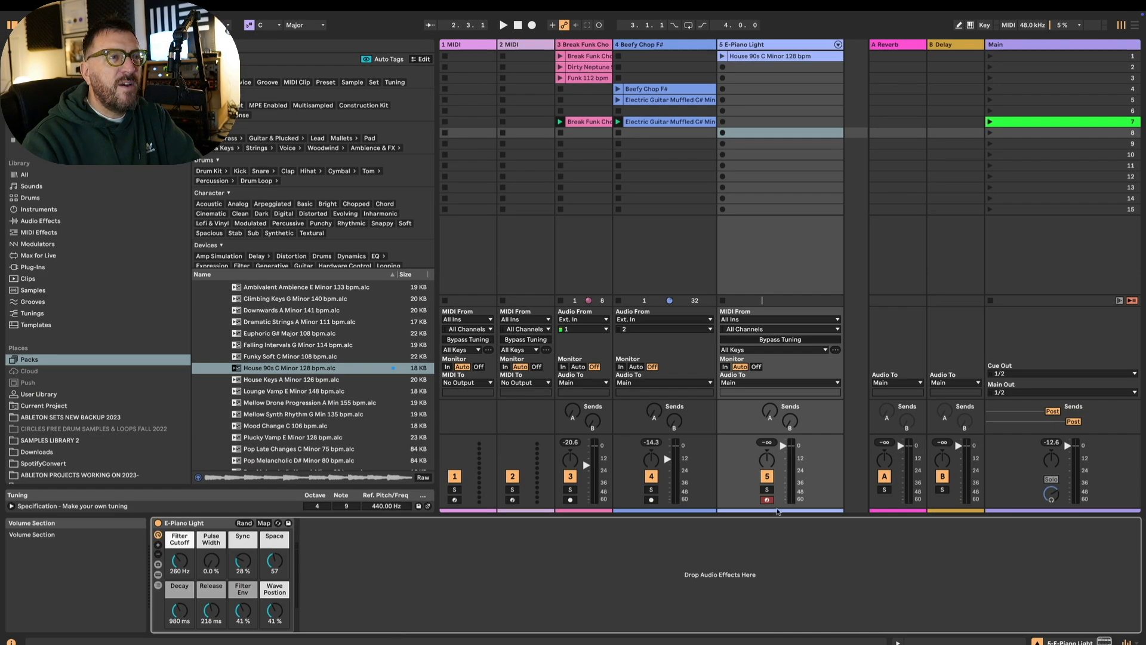
click(767, 499)
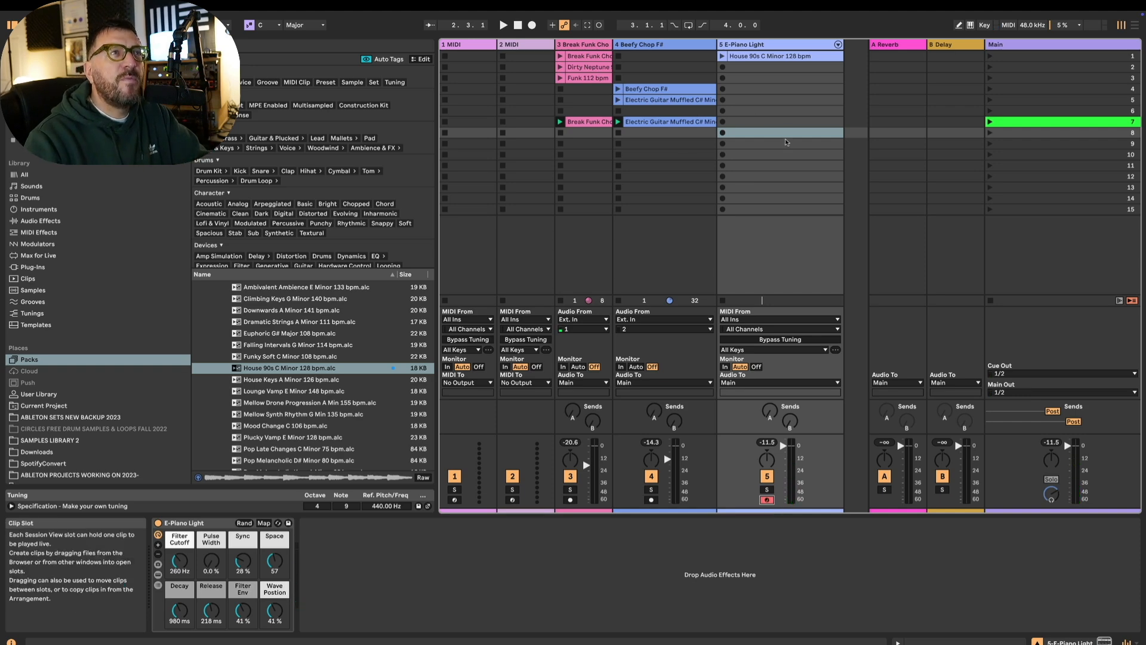
Open the House 90s C Minor clip and enlarge the note editor to examine its chords
click(769, 57)
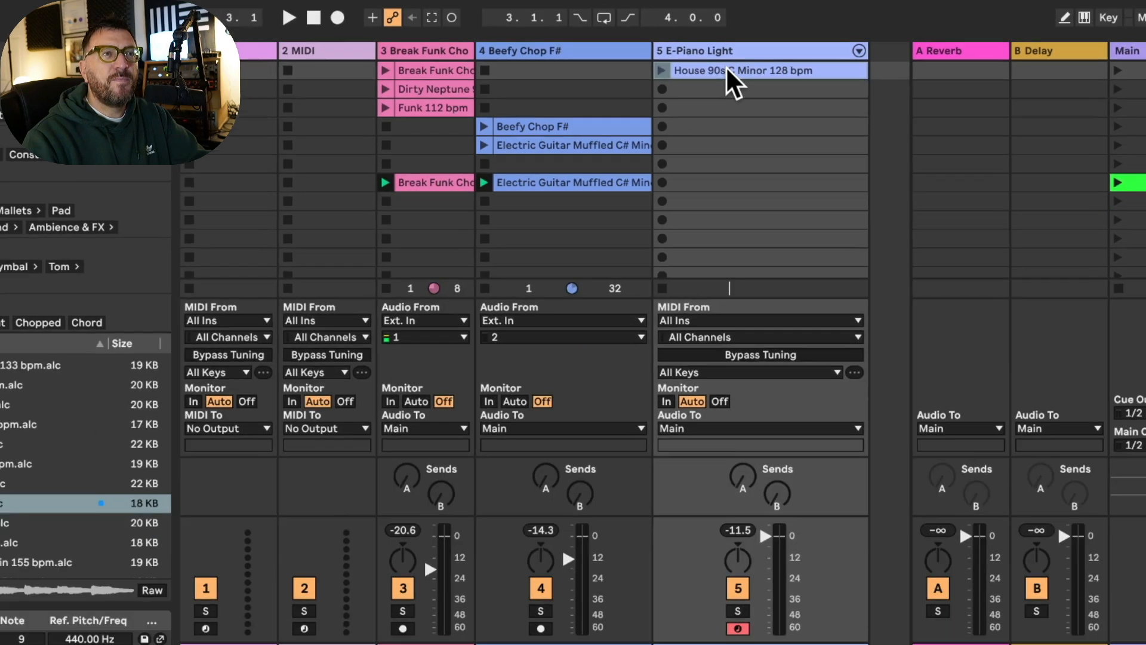
double_click(725, 81)
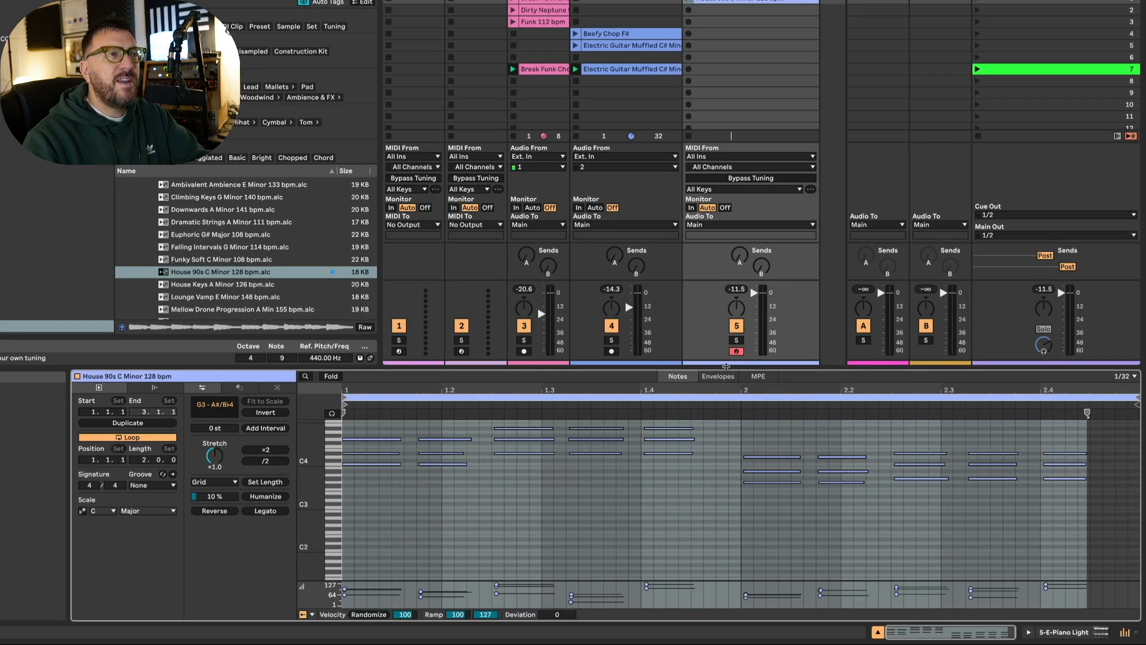
drag(727, 366, 727, 204)
click(684, 399)
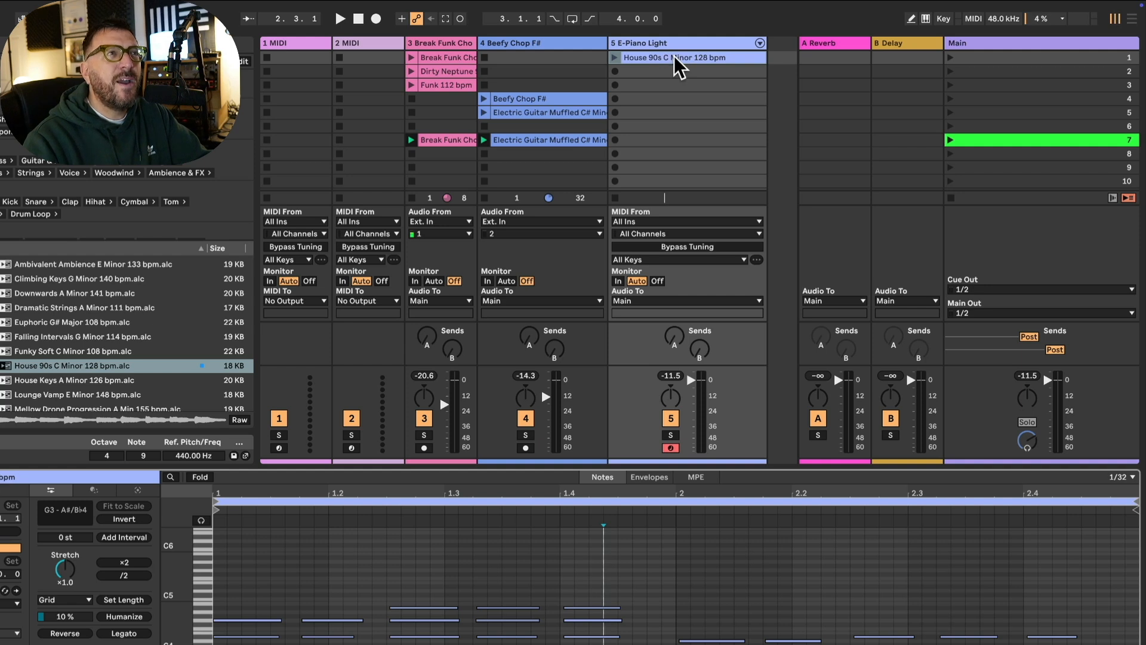
Stop the guitar track's clip and play the scene 7 Break Funk Chop clip together with the House 90s C Minor clip
click(486, 155)
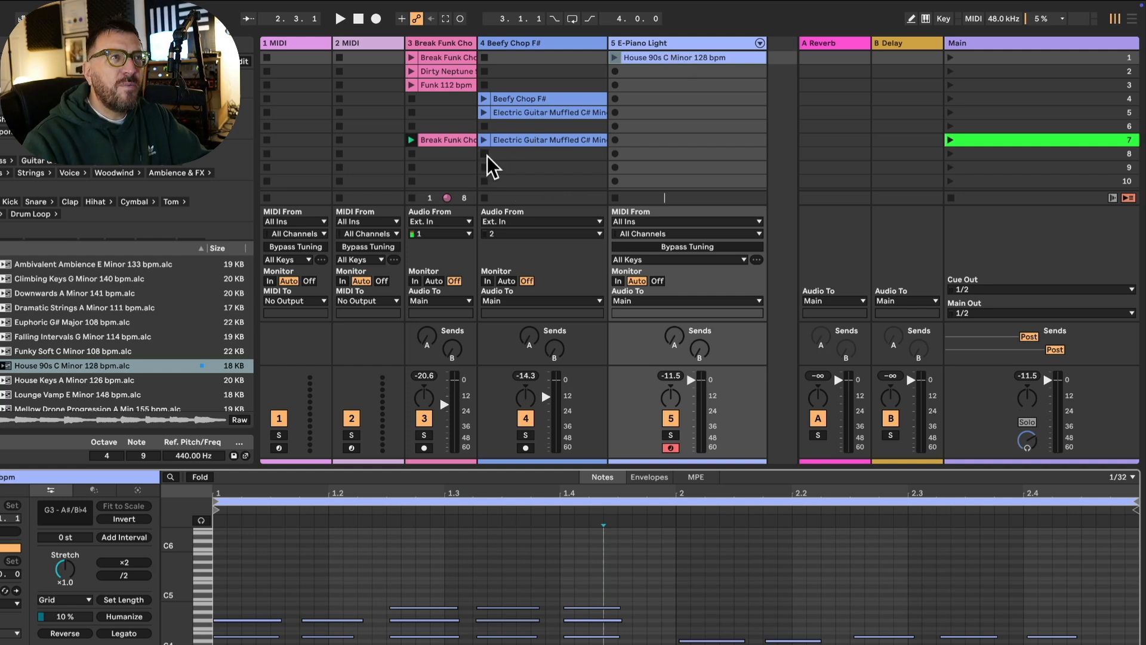
click(412, 143)
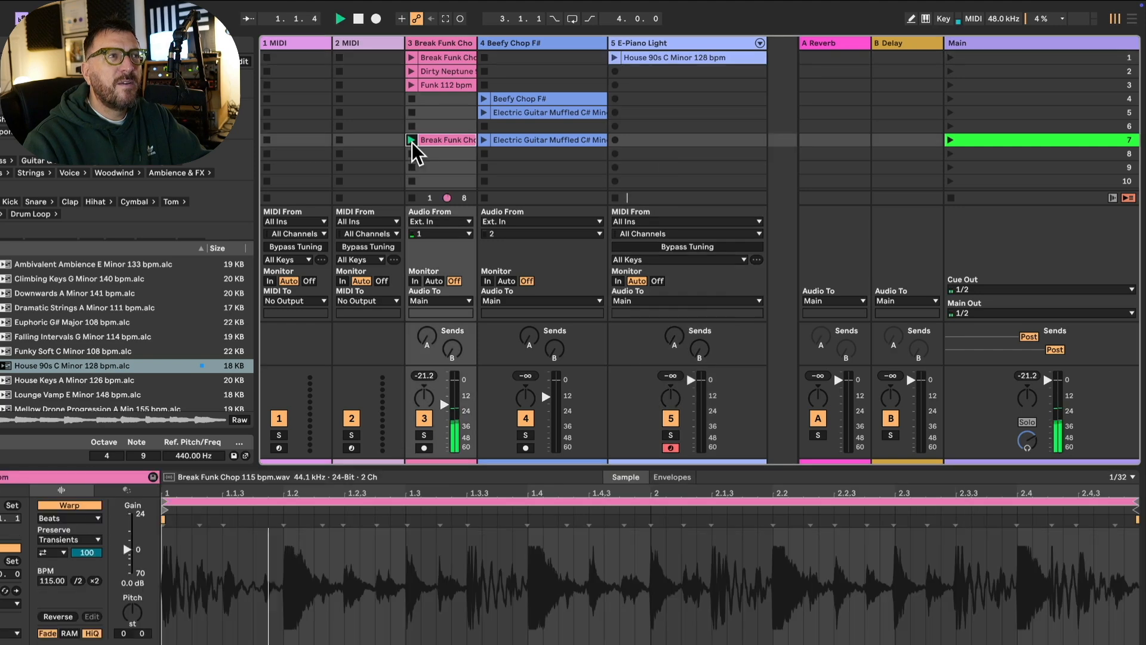
click(615, 58)
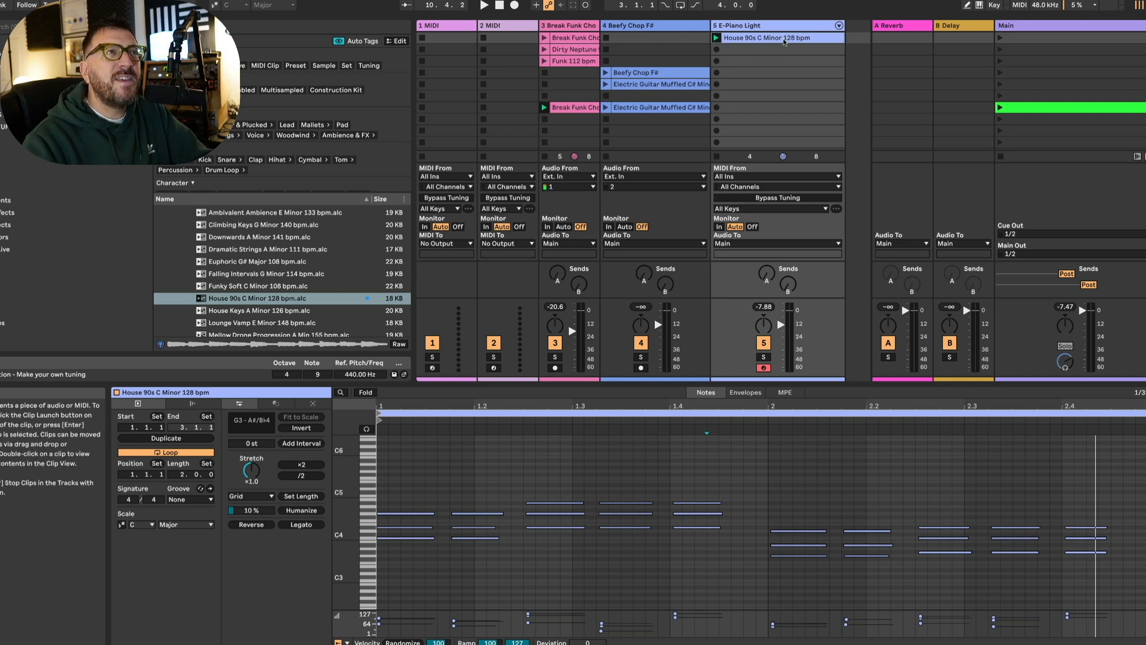
Widen the Beefy Chop F# track to fit its clip names and compare the scene 7 guitar clip with the House 90s clip
click(671, 110)
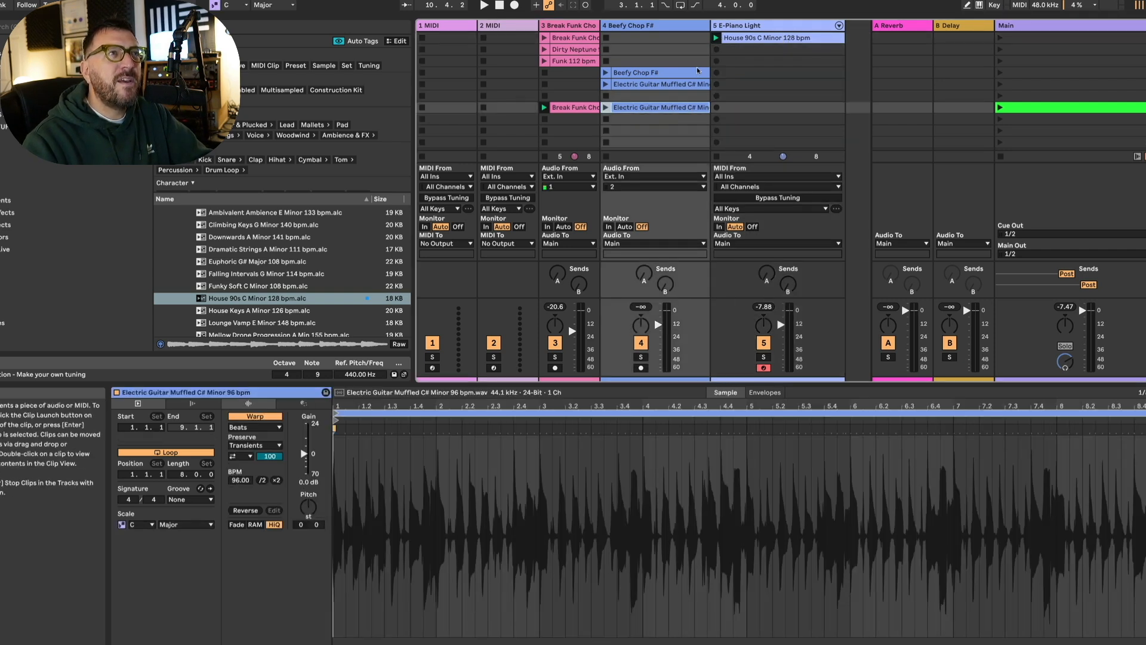
drag(712, 26, 747, 26)
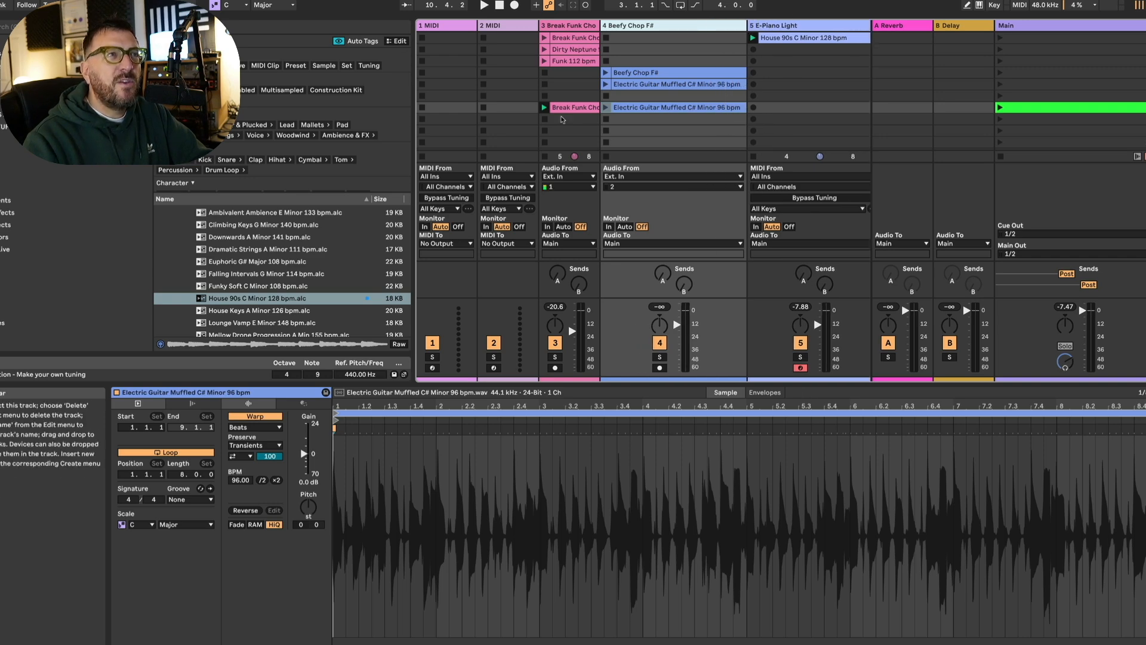
click(804, 38)
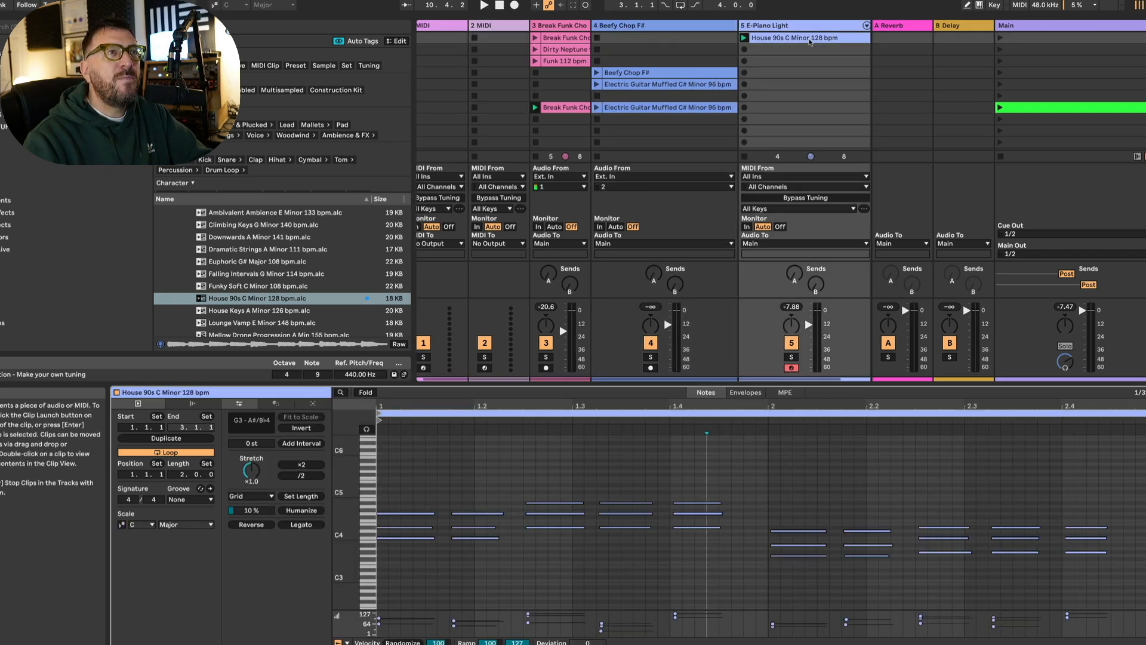
click(684, 110)
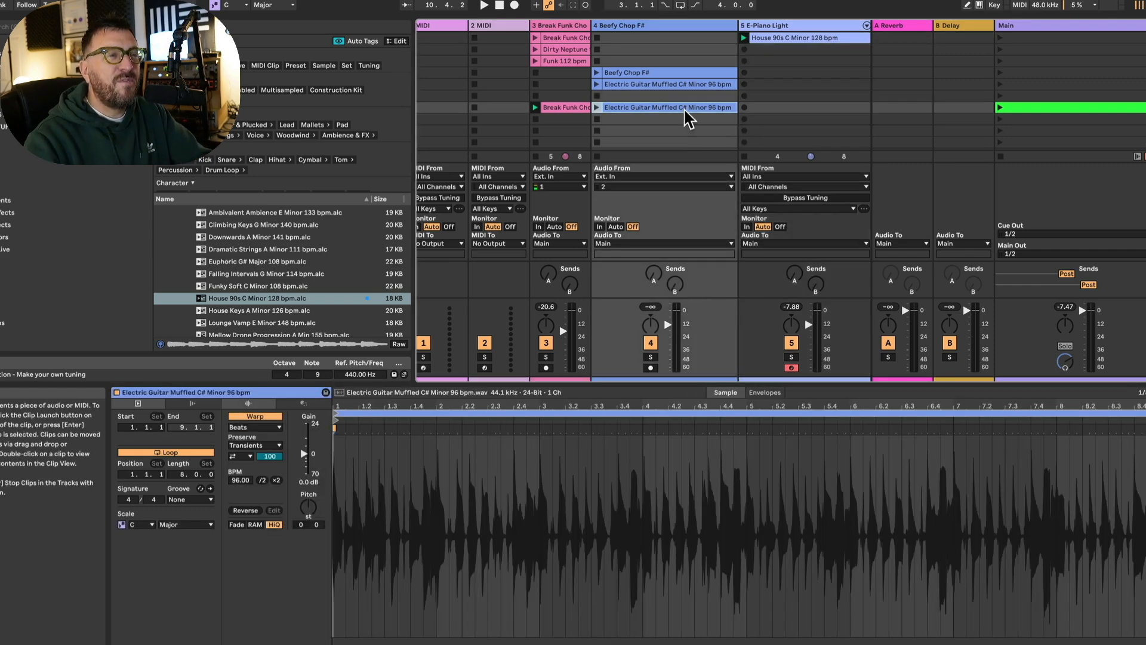
click(688, 119)
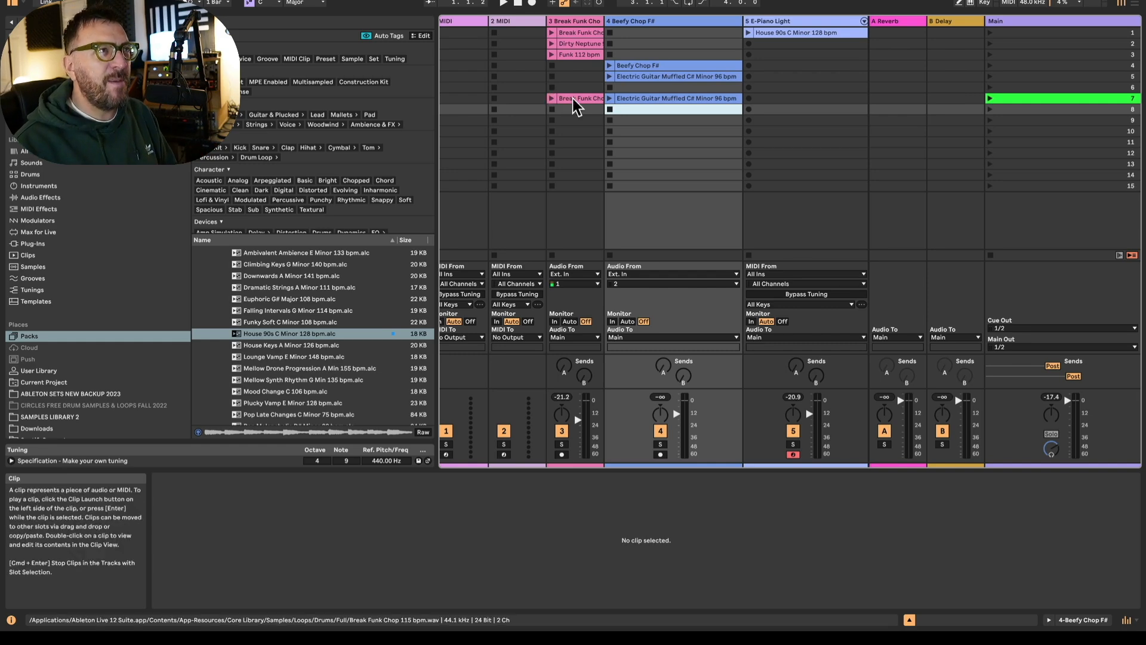
Select the Break Funk Chop clip in scene 7 and launch it on its own
click(573, 99)
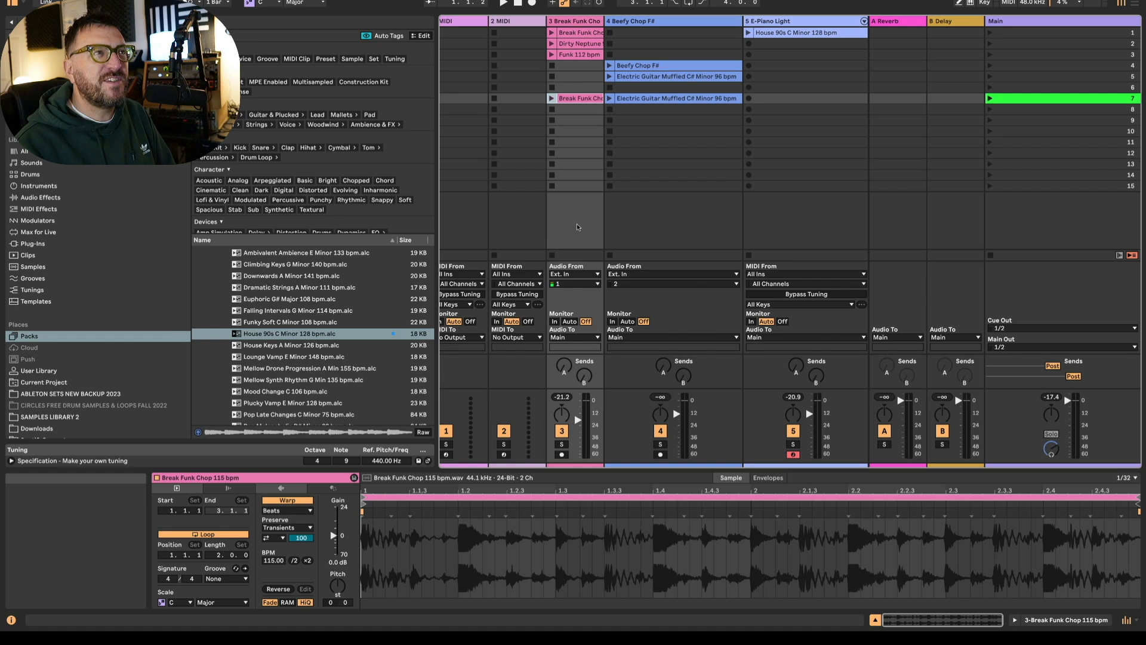
click(551, 99)
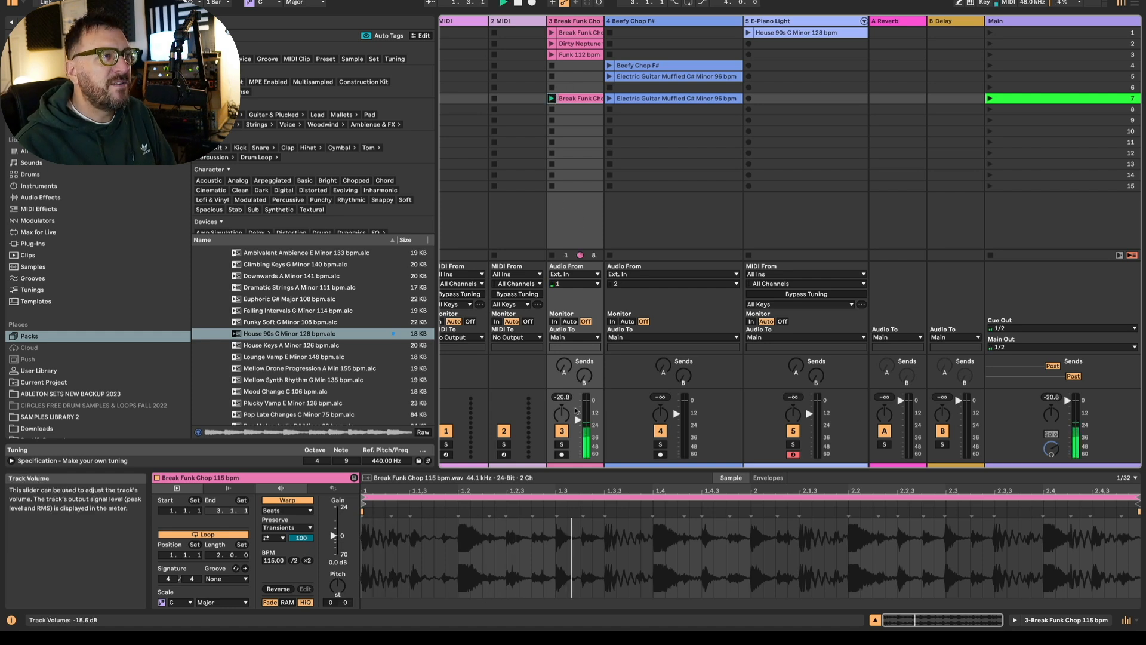
Raise the volume of the Break Funk Chop track slightly and stop its playing clip
drag(578, 420, 577, 417)
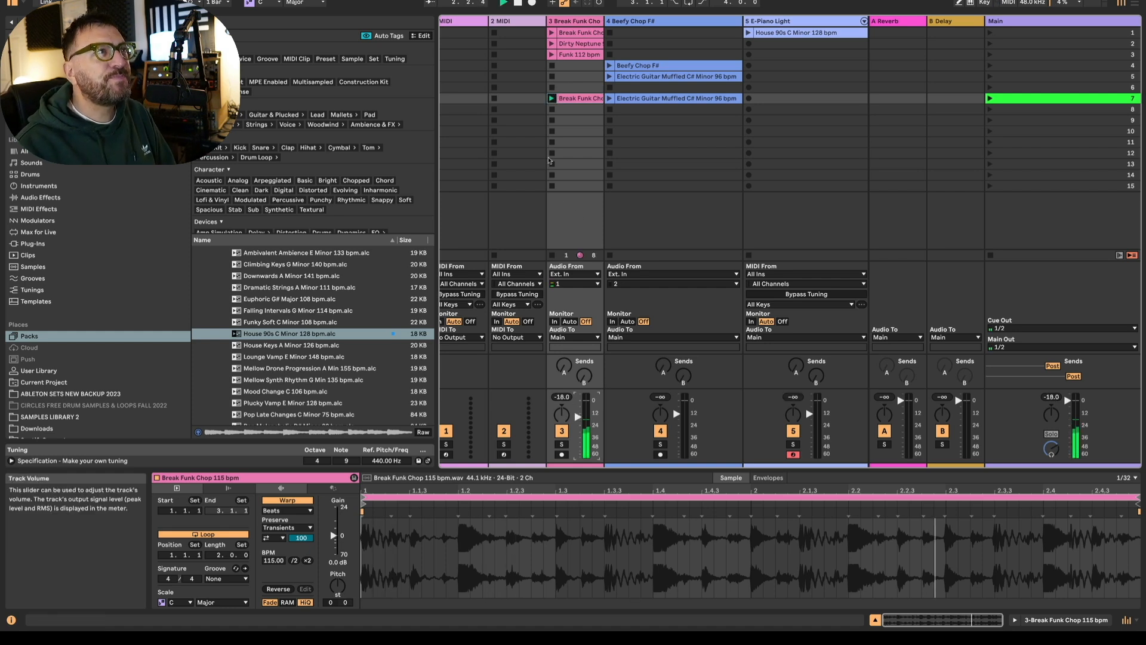
click(551, 112)
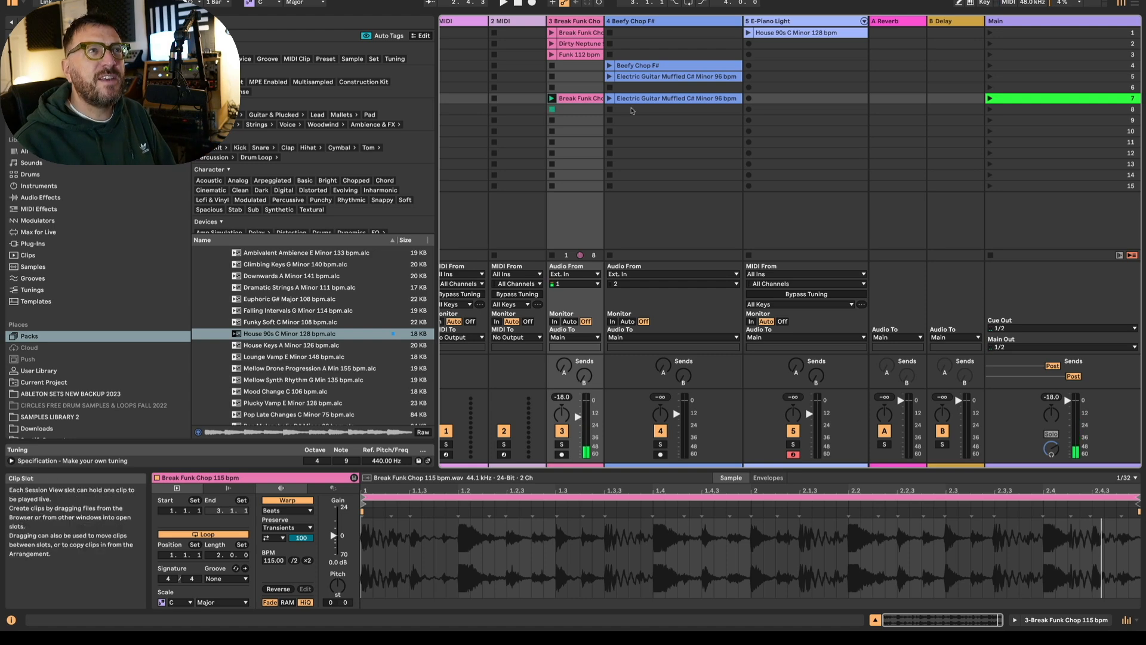
Select the House 90s C Minor clip on the E-Piano Light track and play it on its own
click(794, 34)
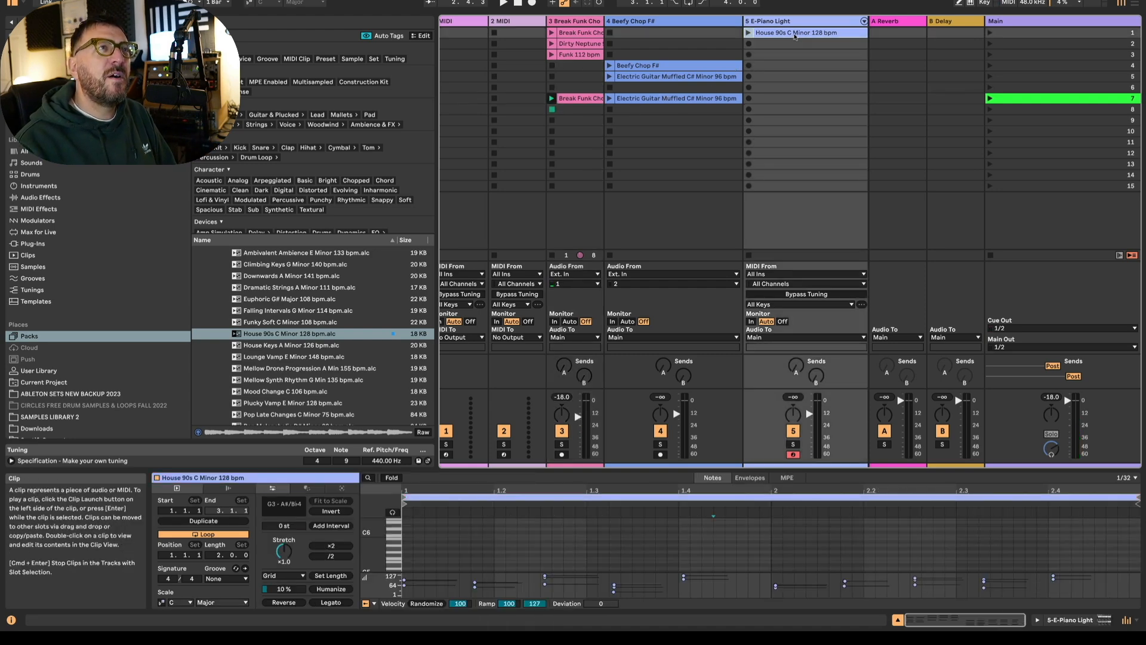
click(748, 33)
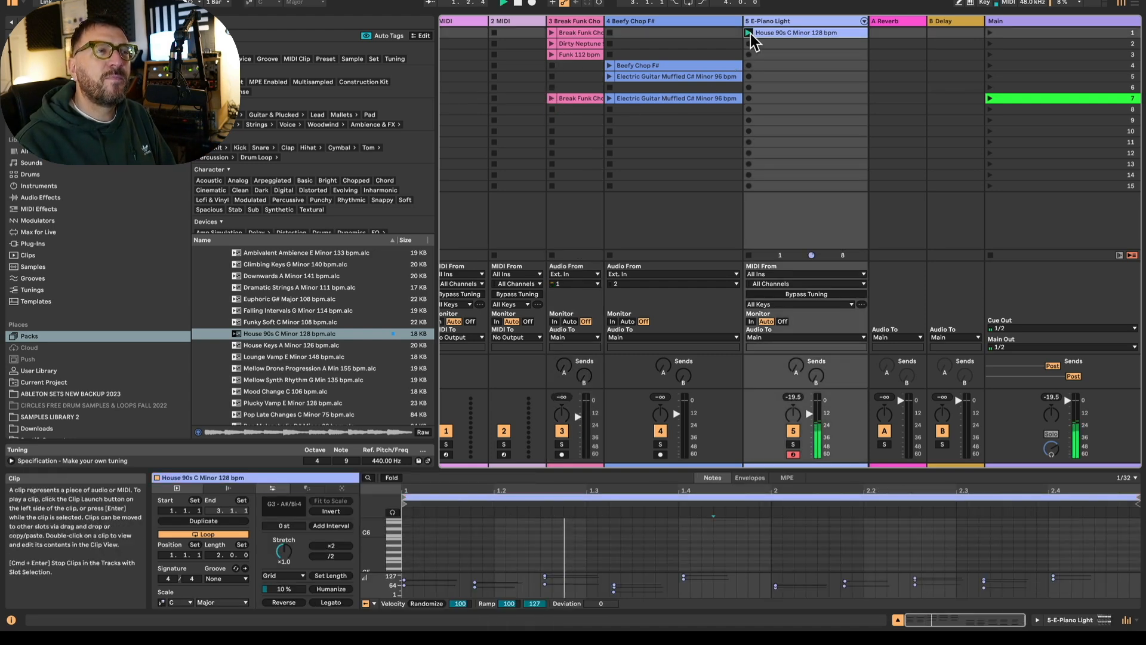
scroll(786, 128, left, 1)
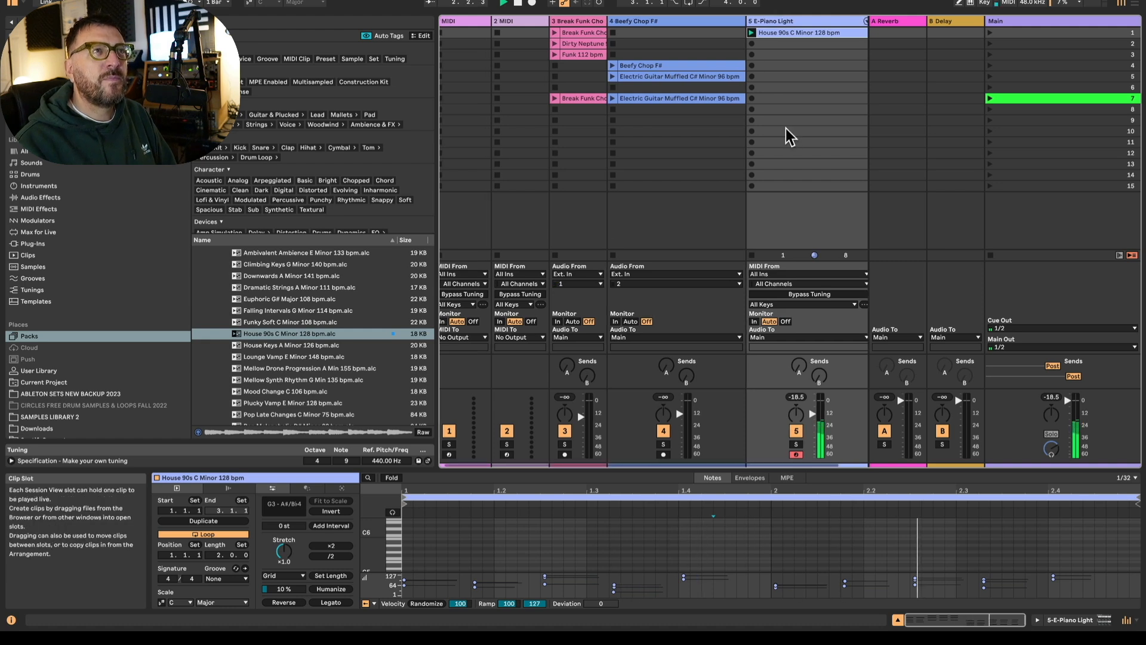
scroll(789, 33, right, 1)
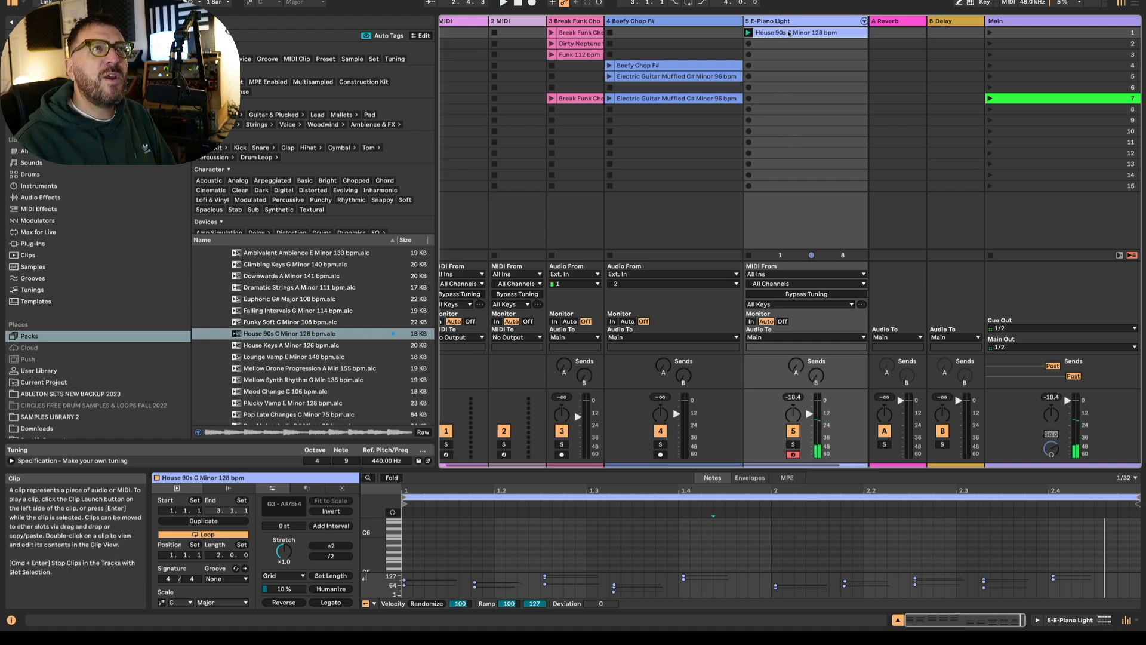
Duplicate the House 90s C Minor clip into scene 2 of the E-Piano Light track and select the copy
right_click(790, 36)
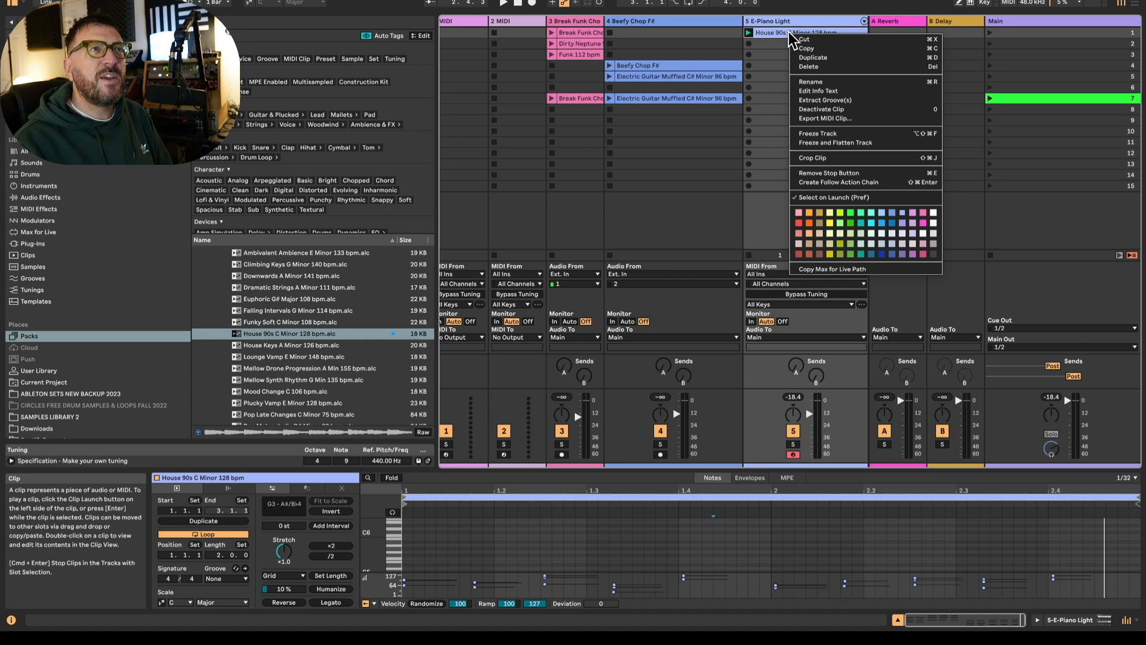
click(765, 56)
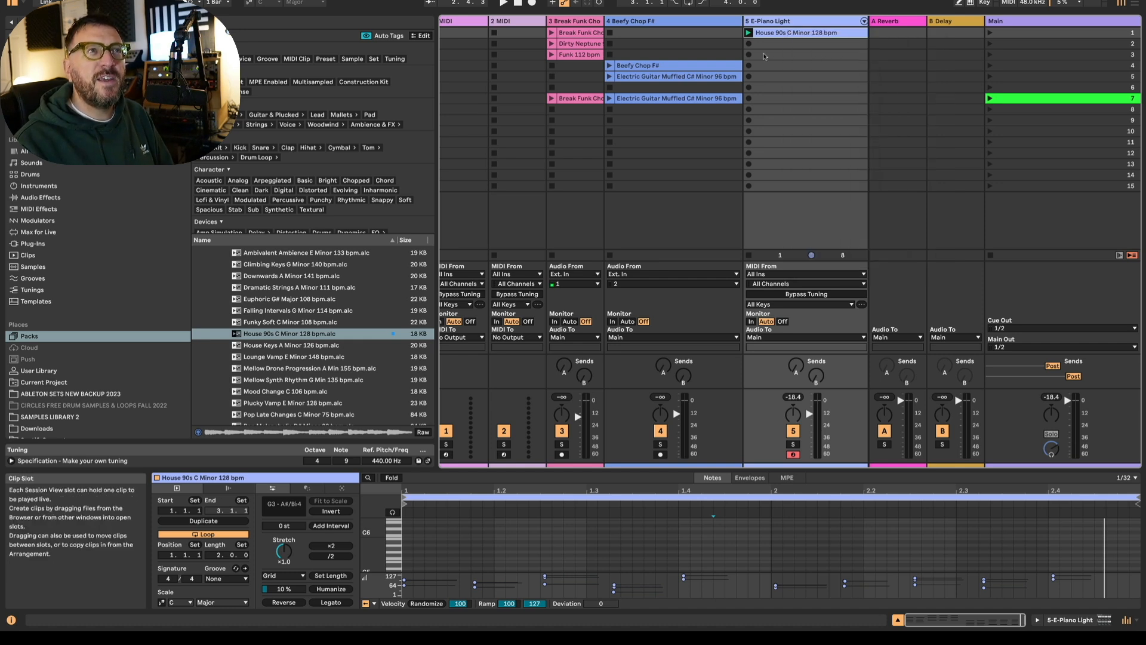
click(783, 40)
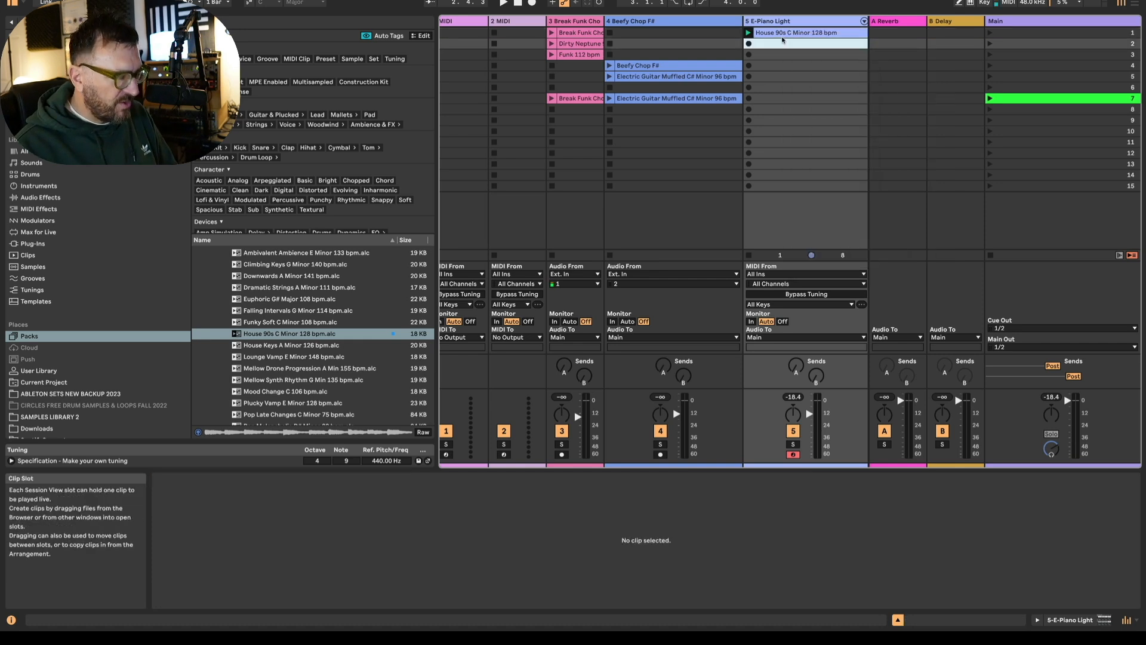
click(784, 35)
right_click(784, 40)
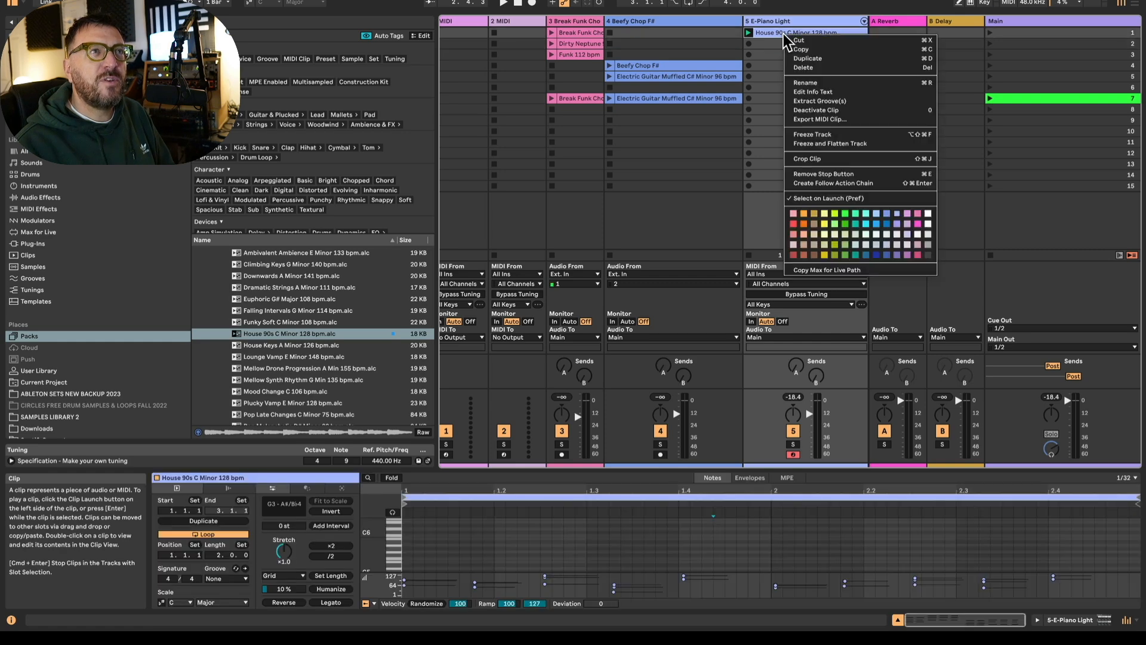
click(799, 59)
click(784, 53)
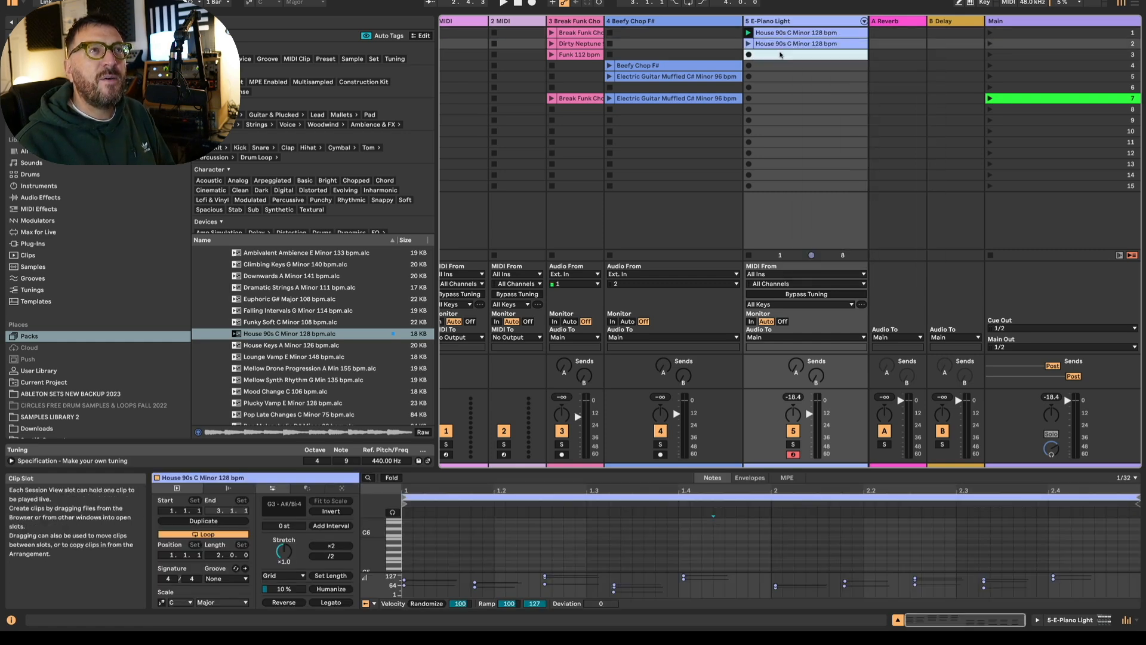
click(782, 44)
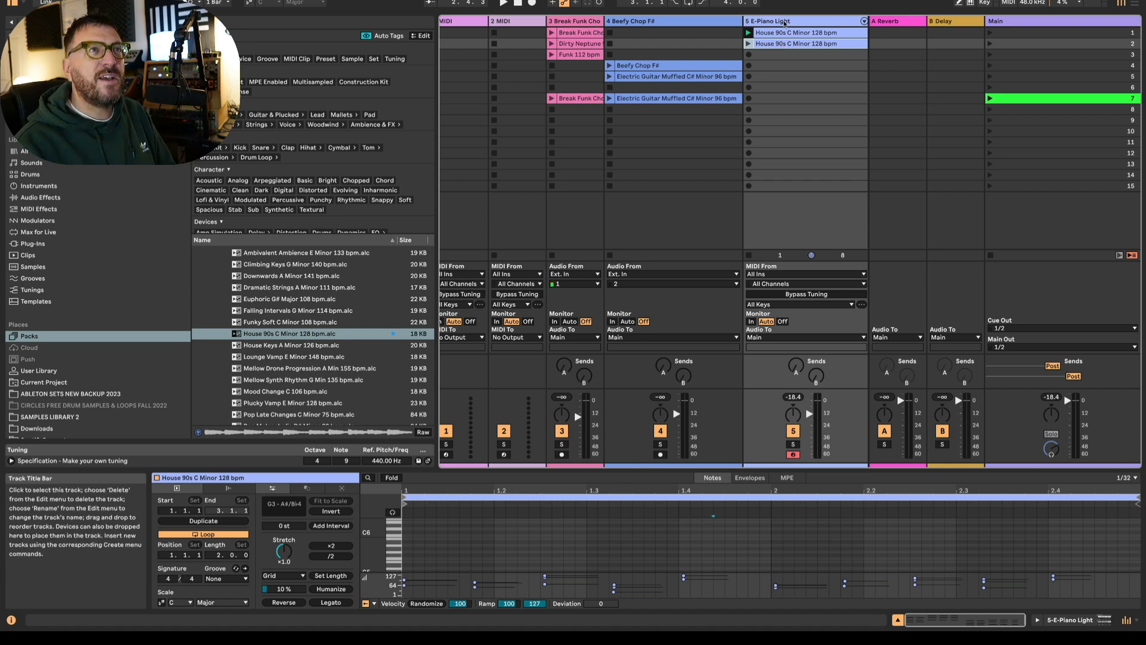
Duplicate the whole E-Piano Light track with its clips and delete the duplicate track
click(785, 24)
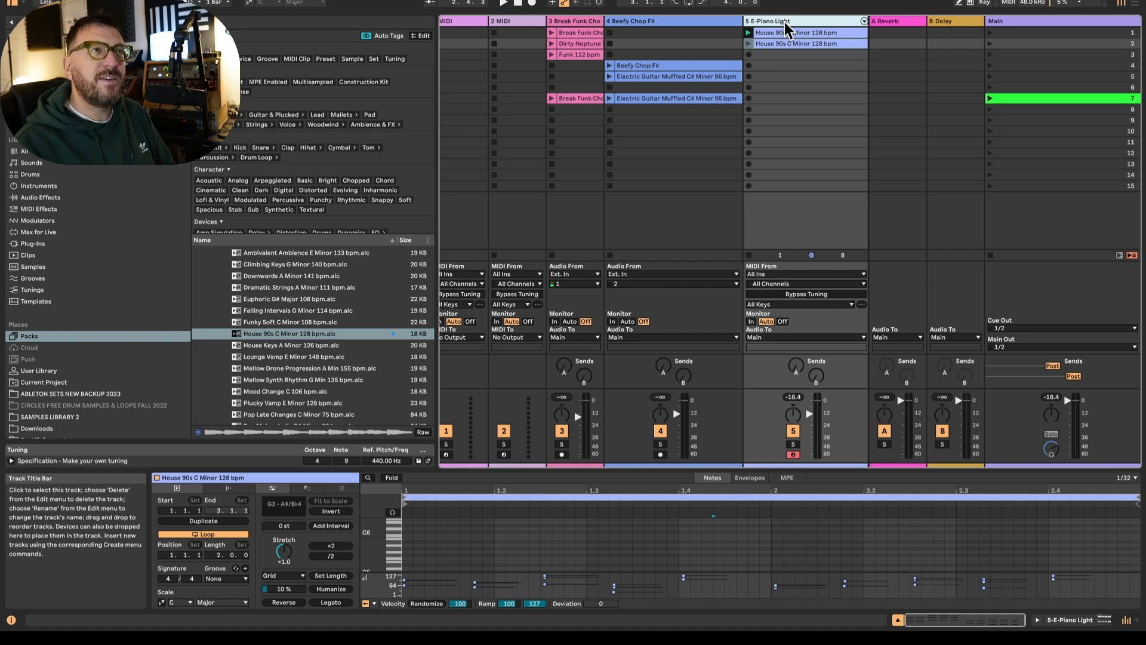
key(ctrl+d)
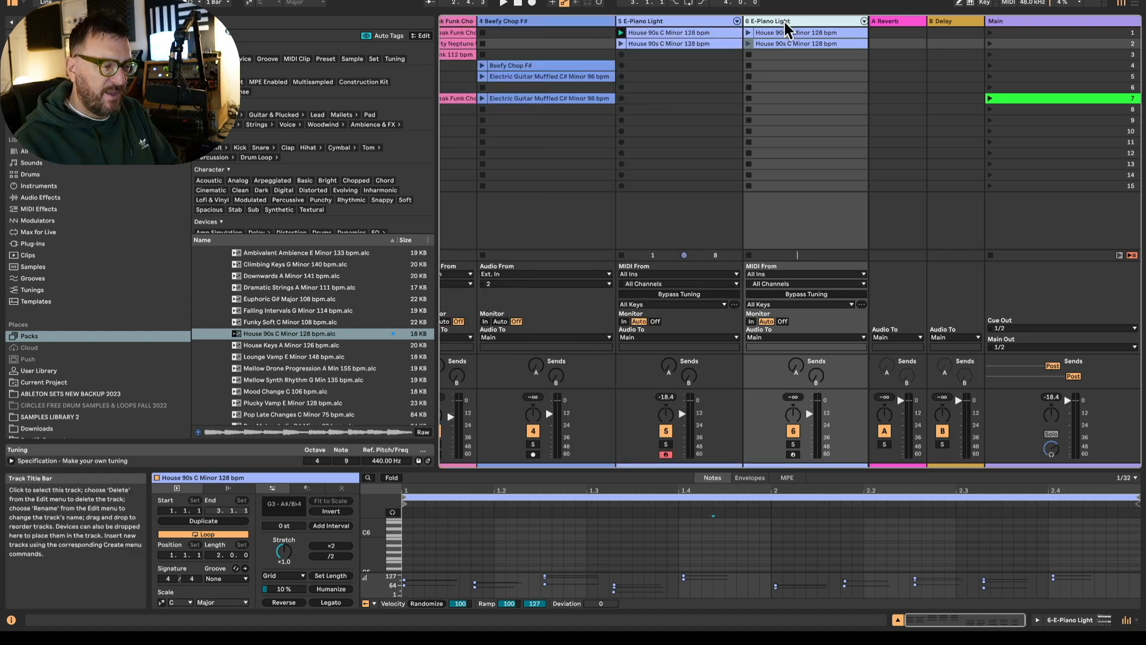
key(Delete)
Duplicate the scene 2 House 90s clip three more times, filling scenes 3 to 5 of the E-Piano Light track
click(729, 44)
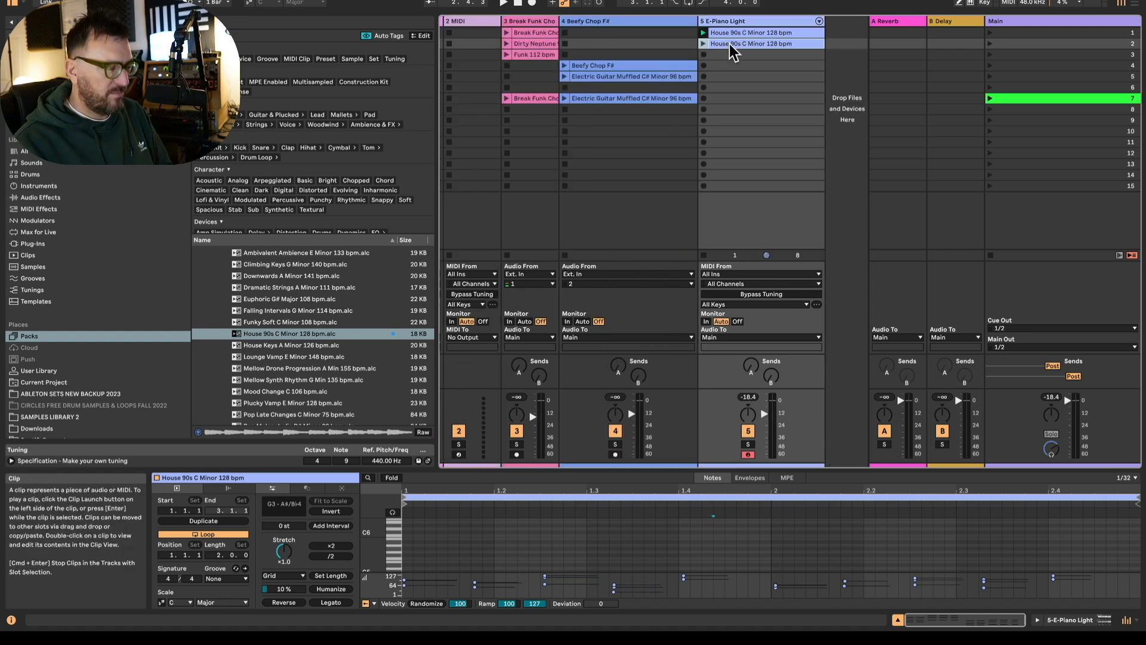
key(ctrl+d)
key(ctrl+d)
key(ctrl+d)
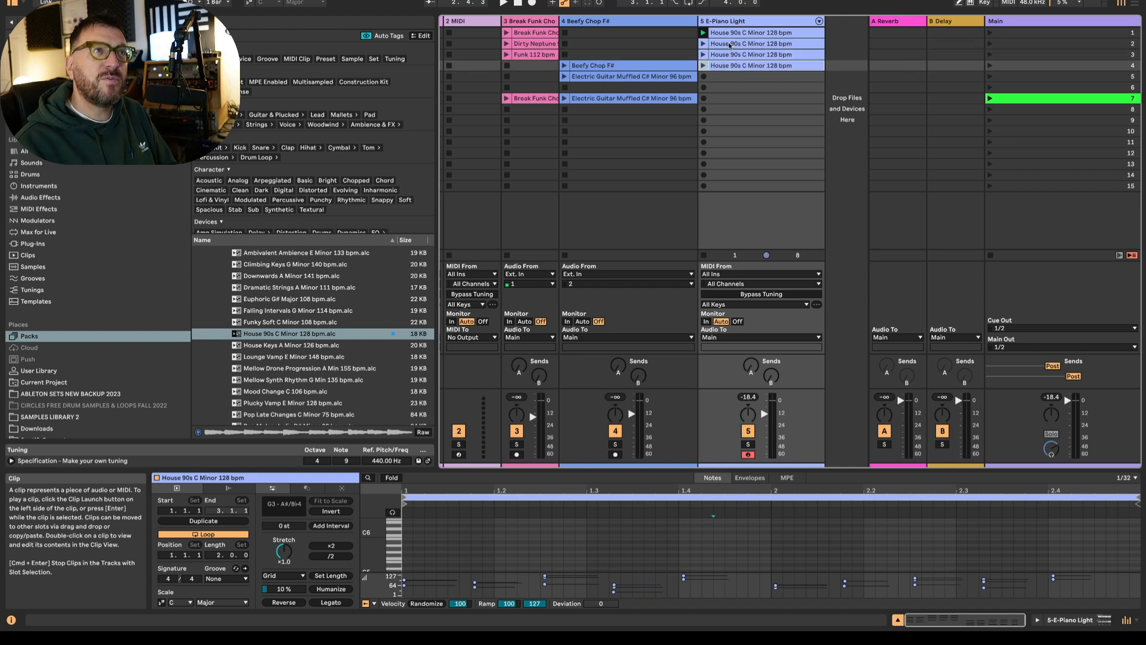
click(733, 45)
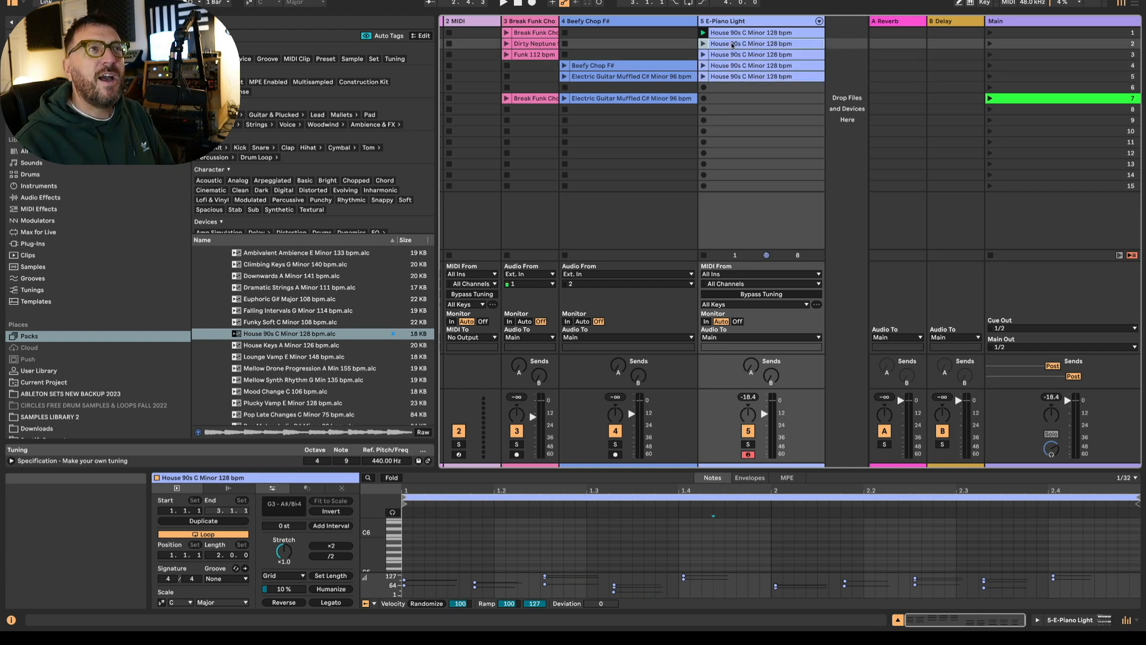
Enlarge the note editor for the scene 1 House 90s clip and color that clip green
click(735, 37)
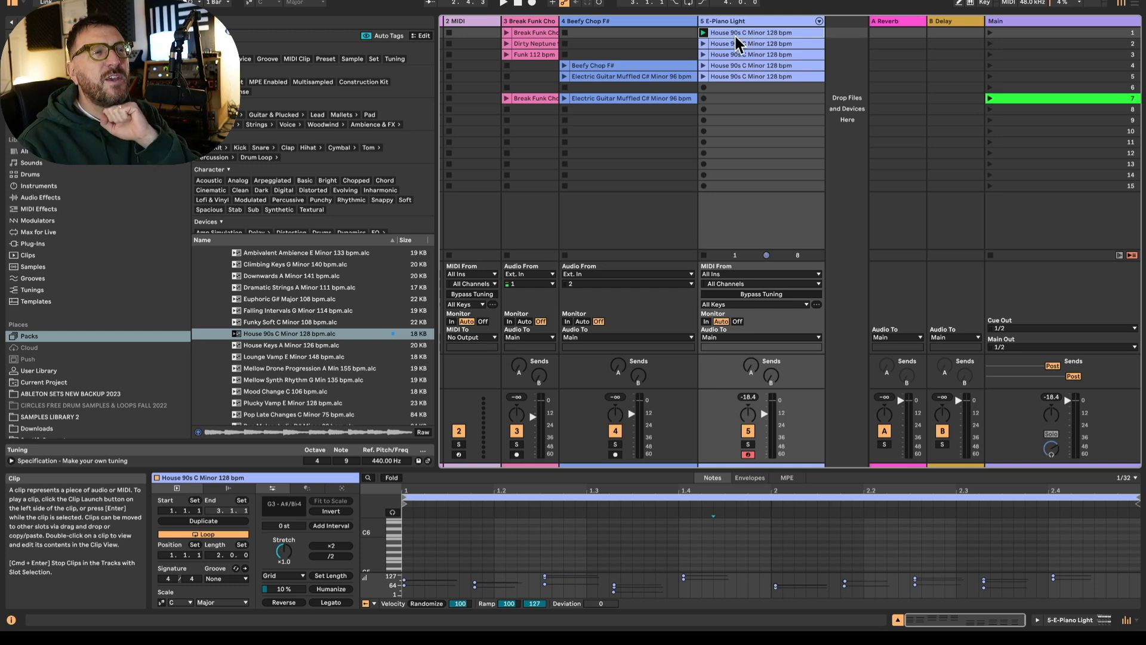
drag(814, 470, 805, 320)
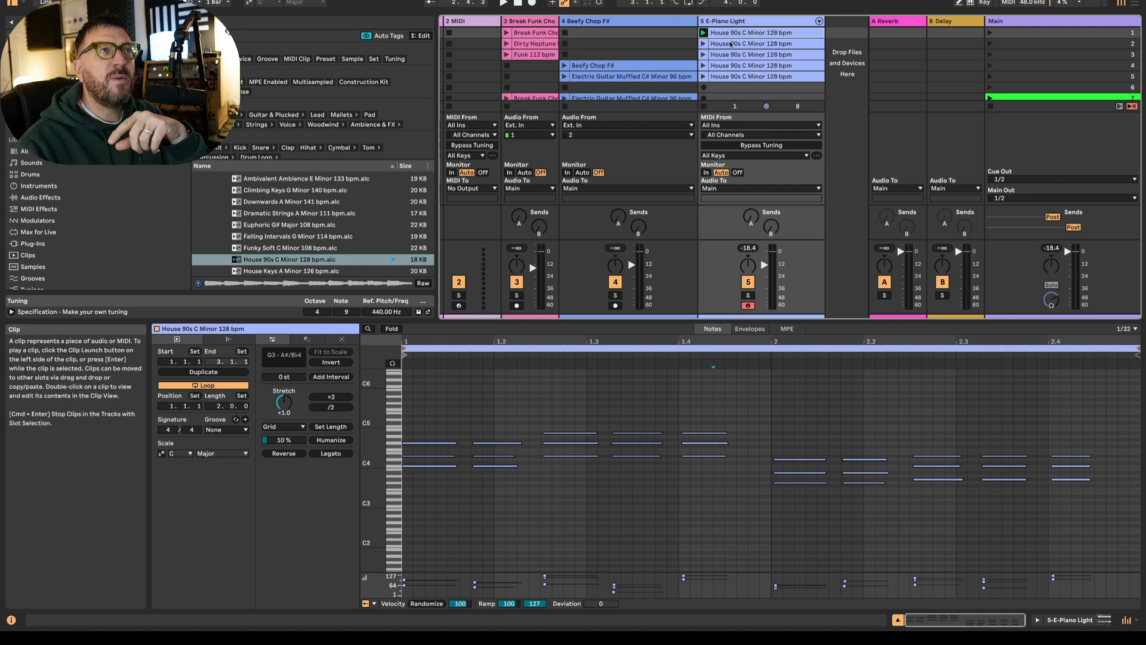
right_click(729, 32)
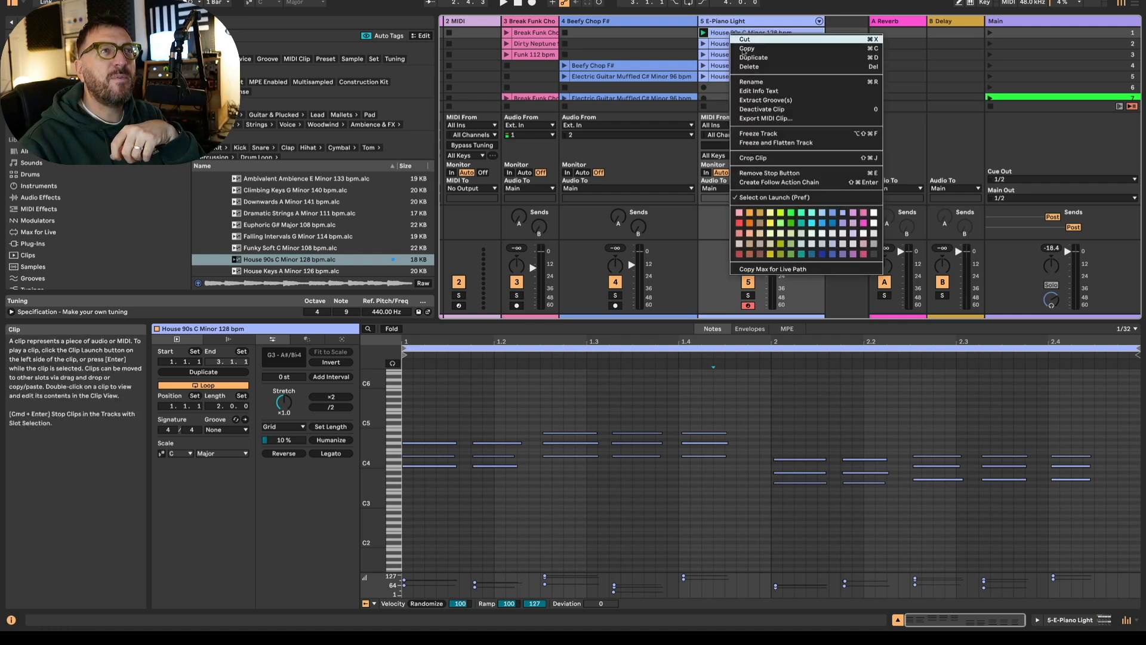
click(790, 223)
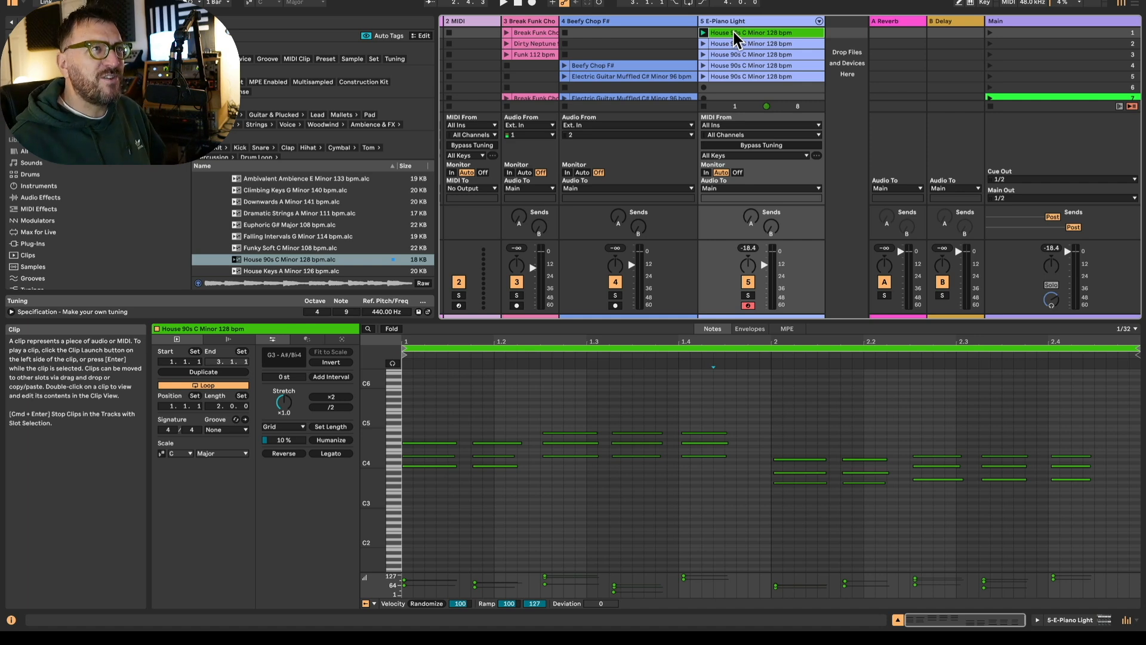
Delete the extra House 90s copies from scenes 3 to 5, keeping only those in scenes 1 and 2
drag(736, 78, 742, 56)
click(740, 67)
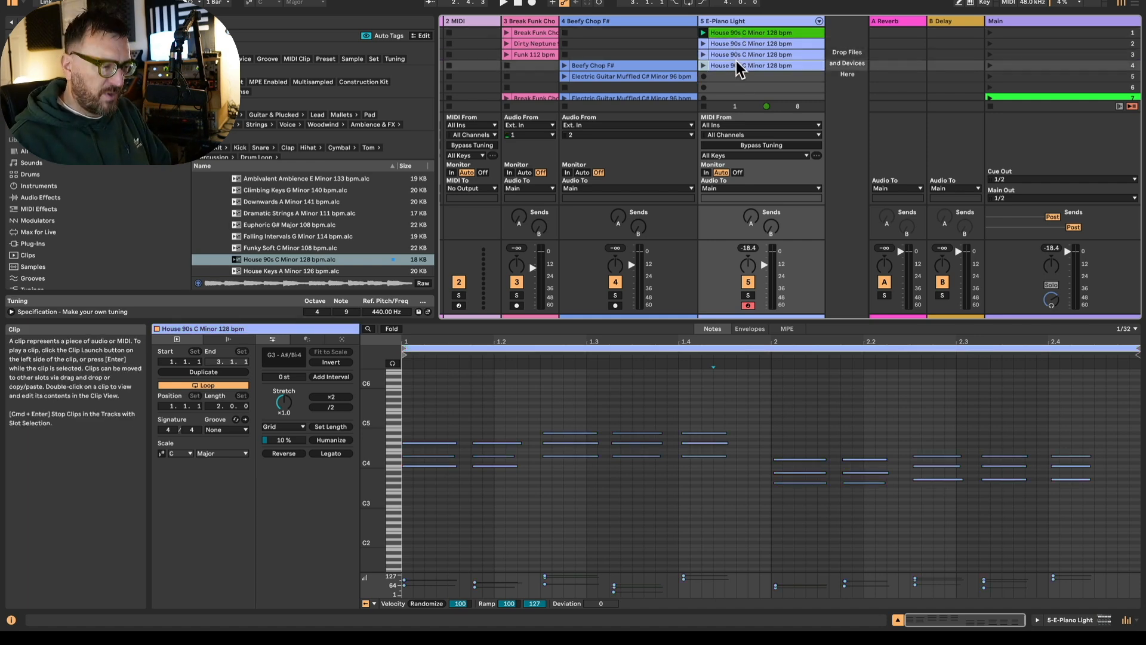
key(Delete)
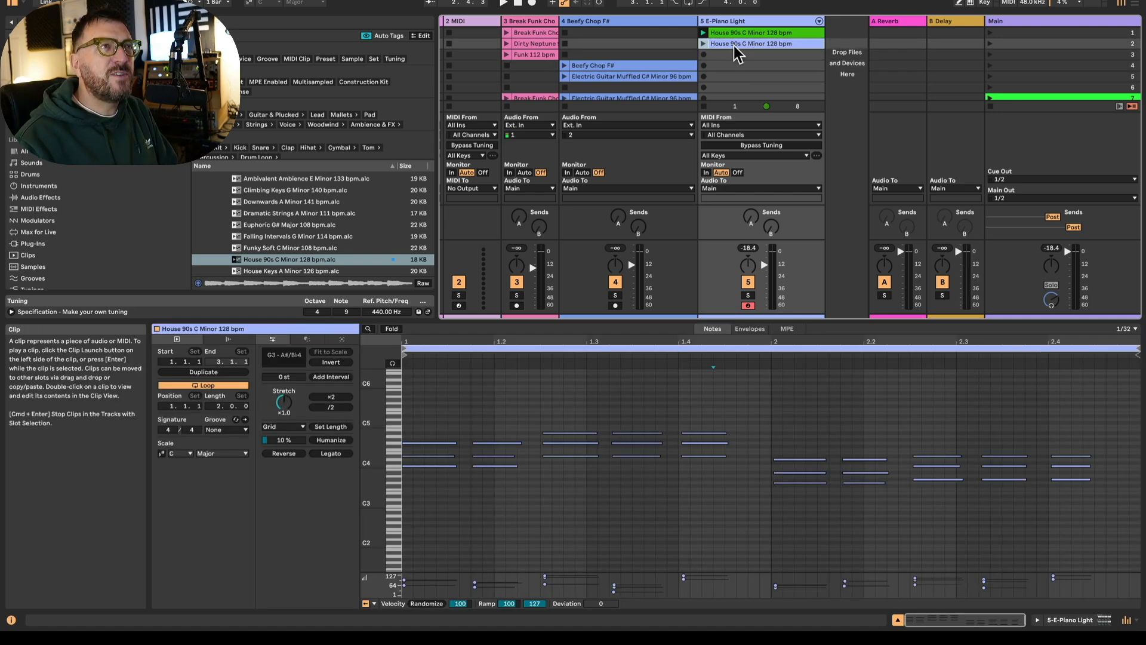
Color the scene 2 House 90s clip yellow and launch it
right_click(734, 46)
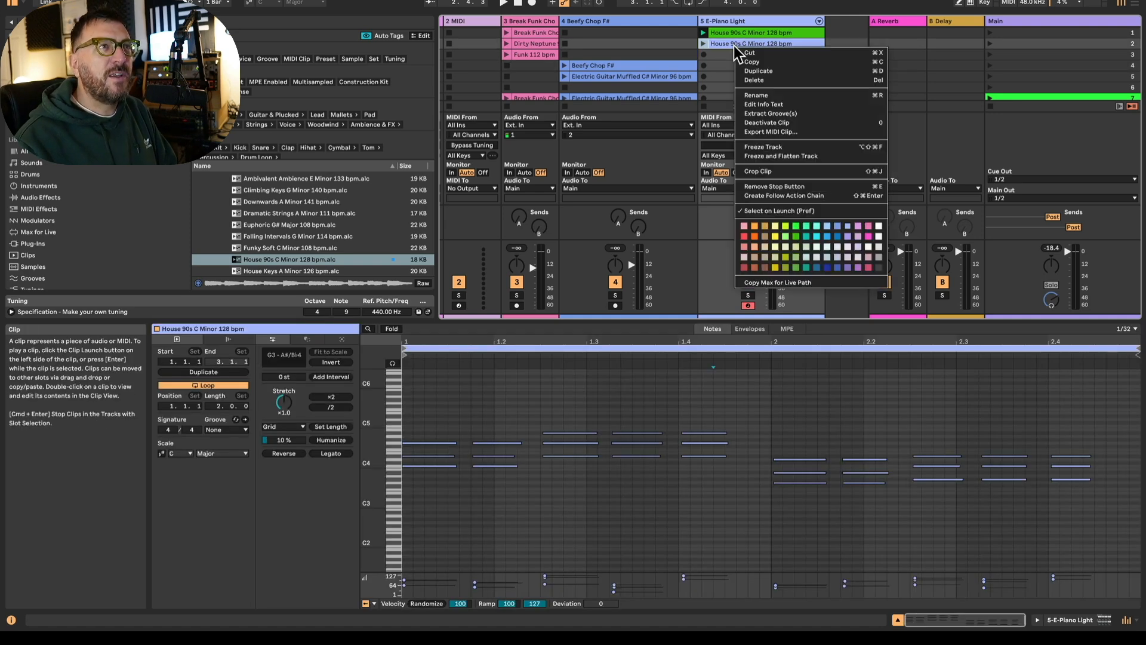
click(778, 237)
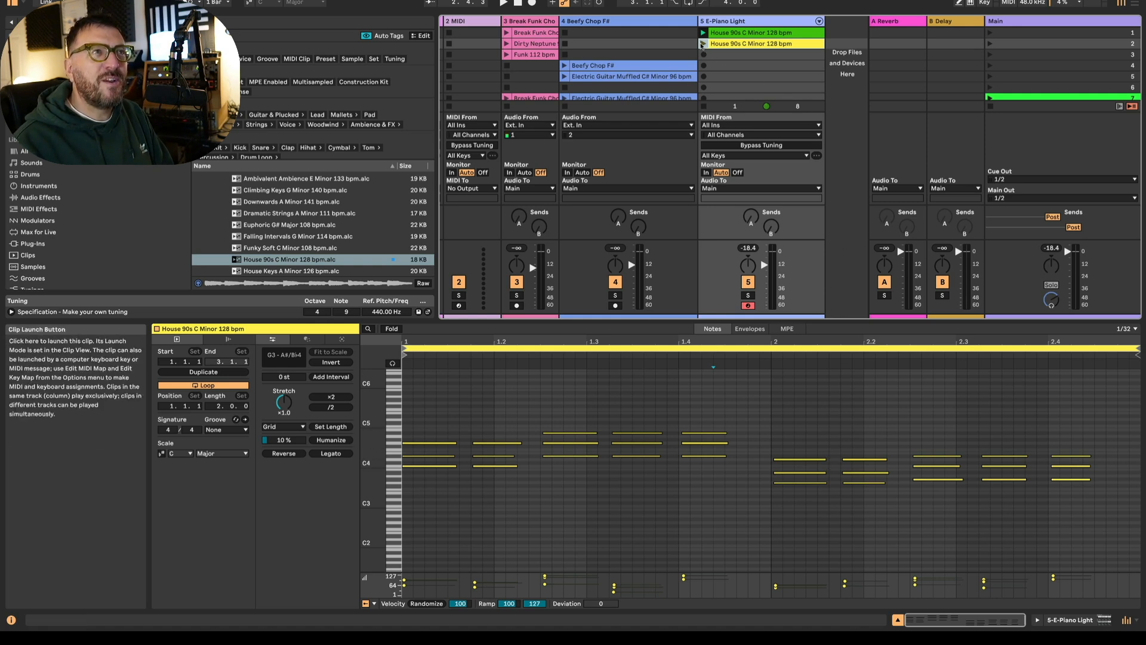
click(703, 43)
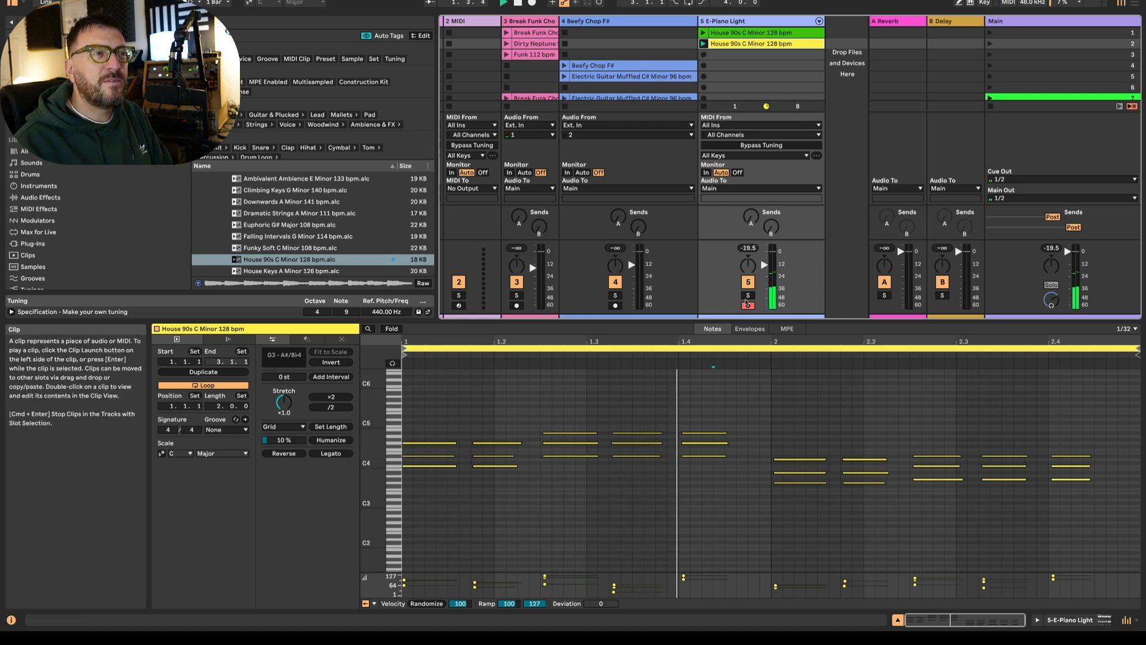
Select all the chord notes in bar 2 of the yellow House 90s clip and deactivate them
click(781, 391)
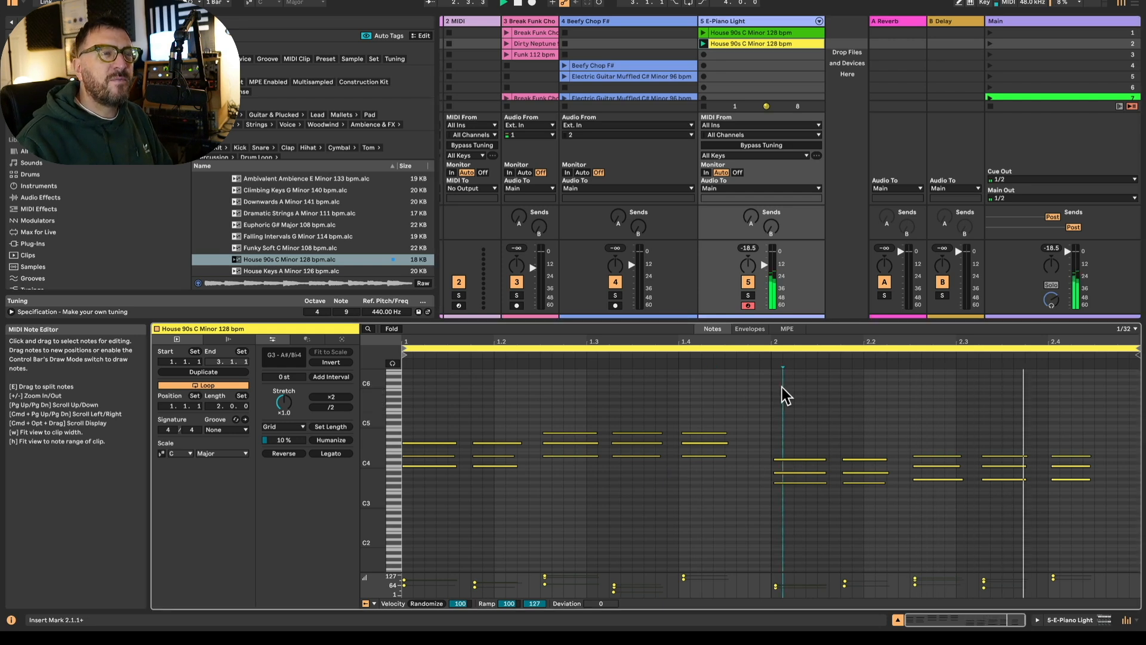
drag(781, 396, 1086, 510)
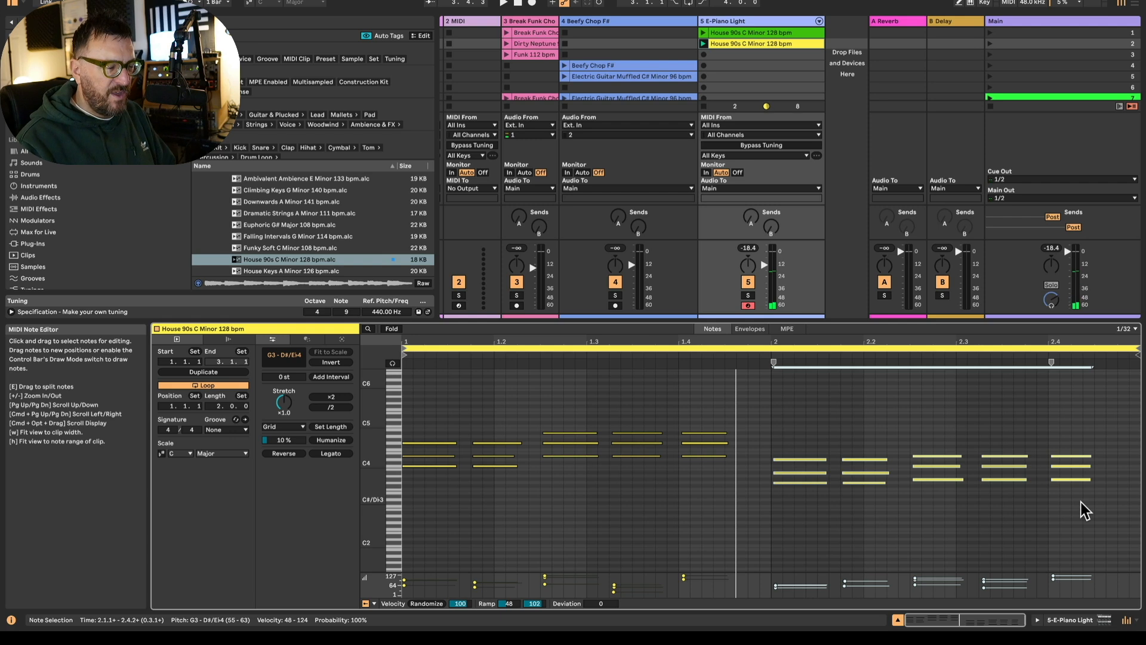
key(0)
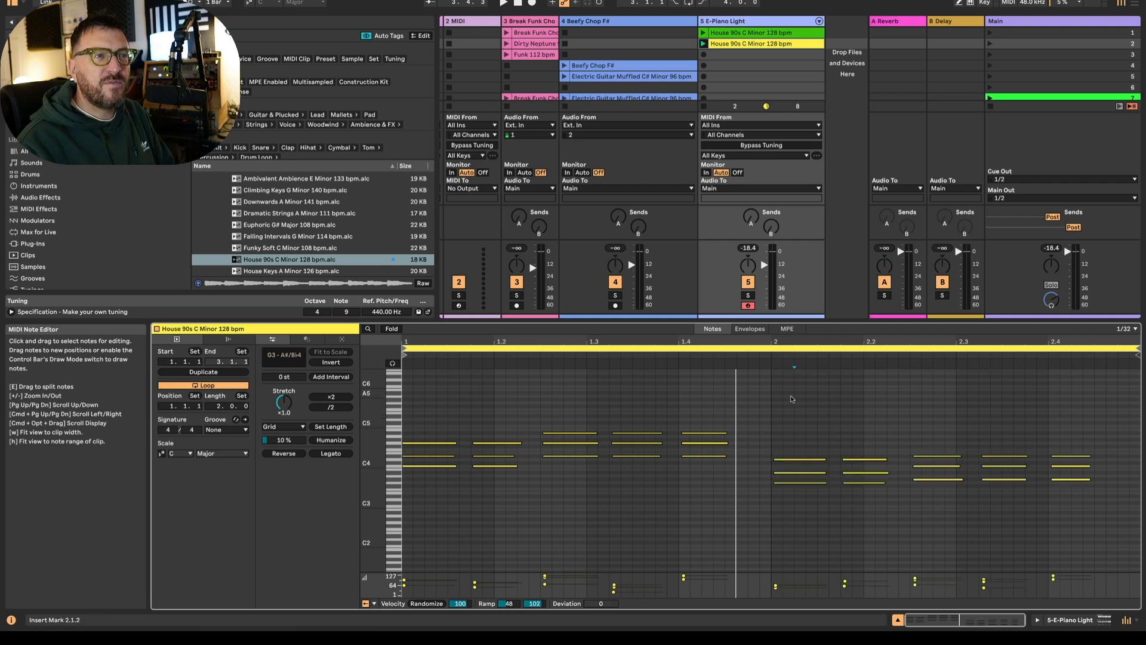
key(0)
right_click(939, 435)
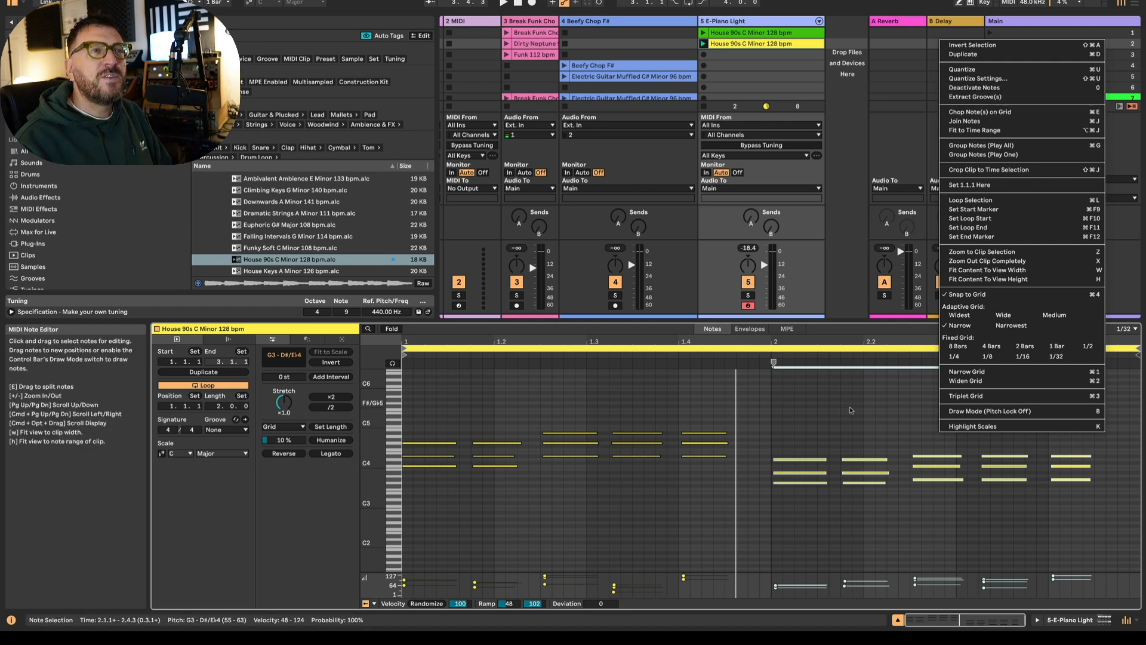
click(770, 409)
drag(770, 409, 1128, 508)
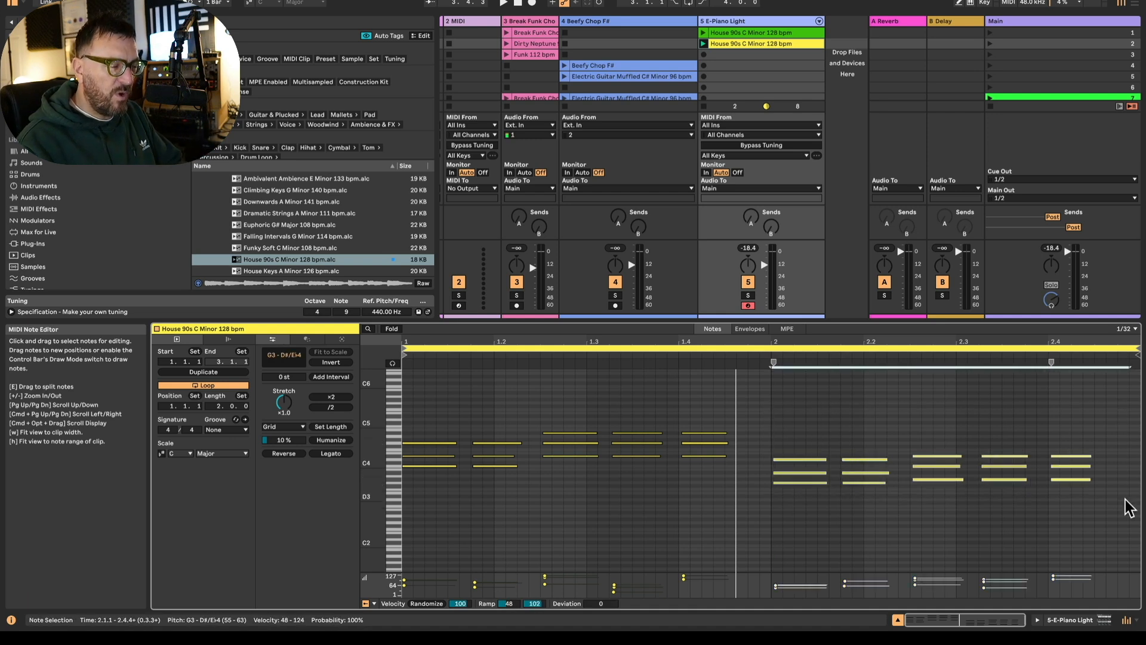
key(0)
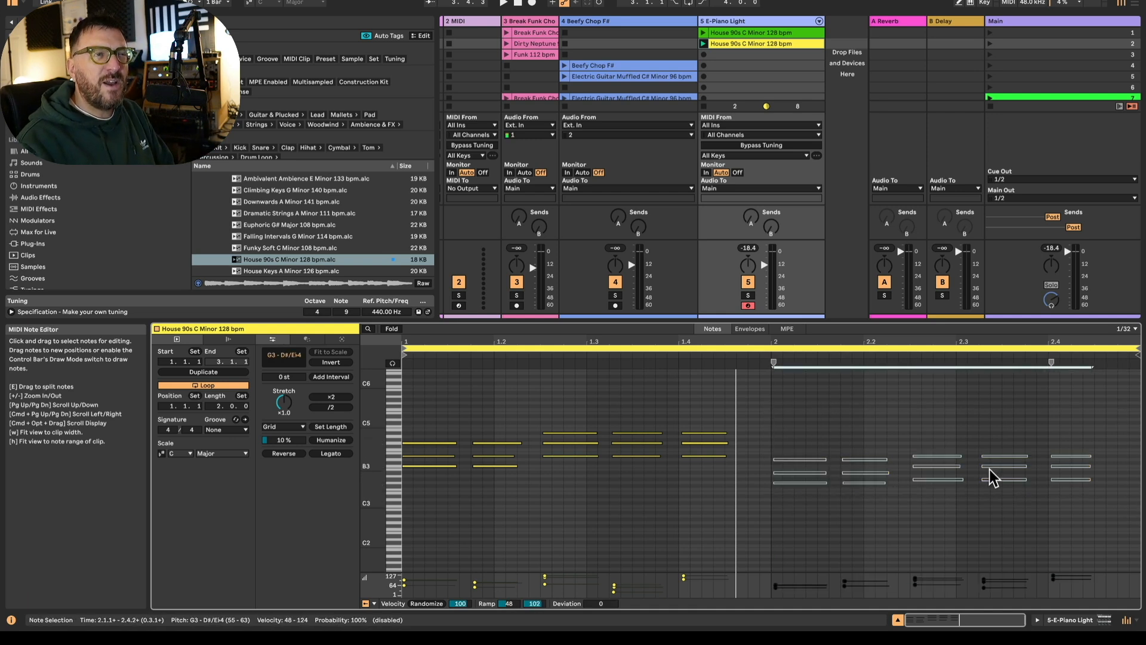
click(783, 83)
click(740, 44)
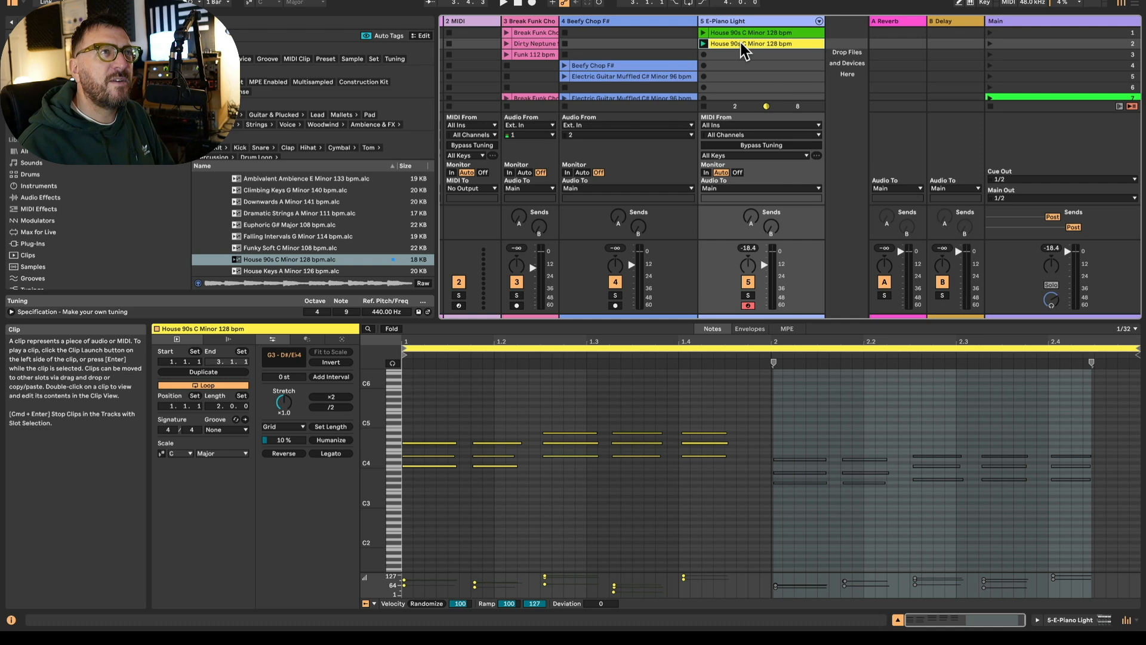
right_click(743, 49)
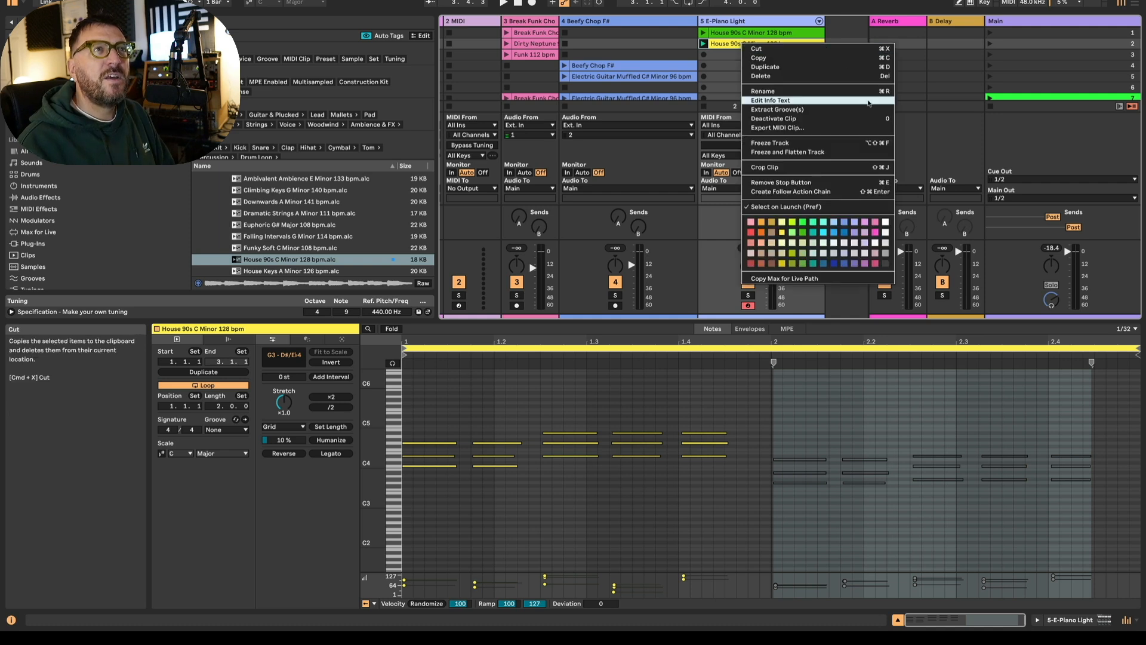
click(716, 62)
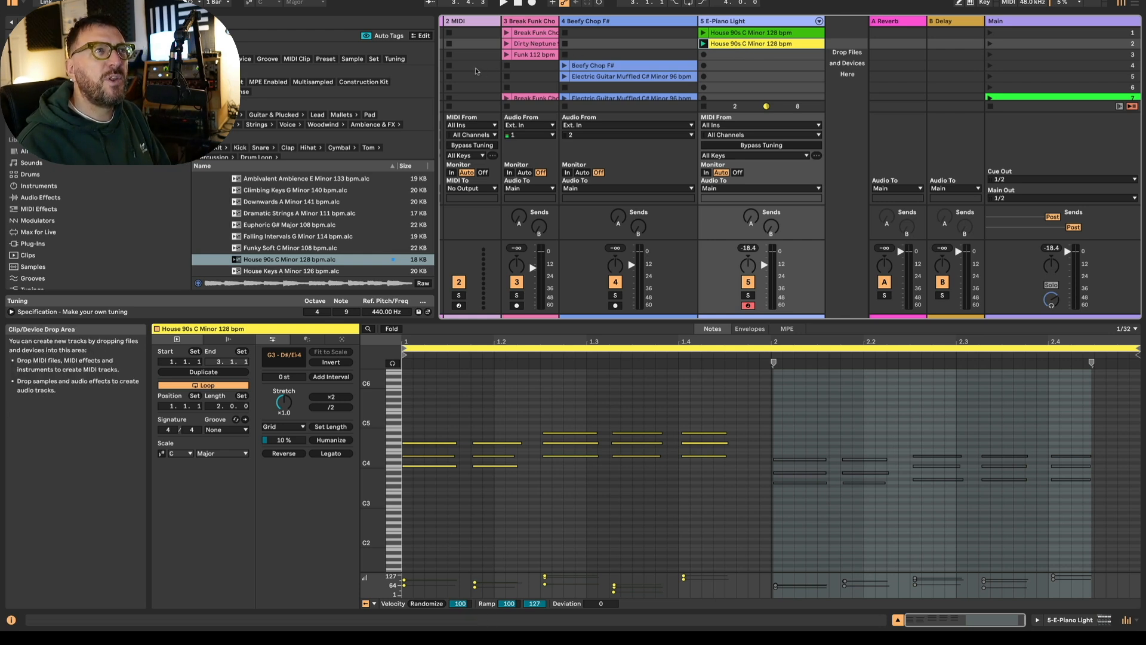
Try shortening the yellow House 90s clip's loop to its first bar by moving the loop end to bar 2
scroll(738, 68, down, 2)
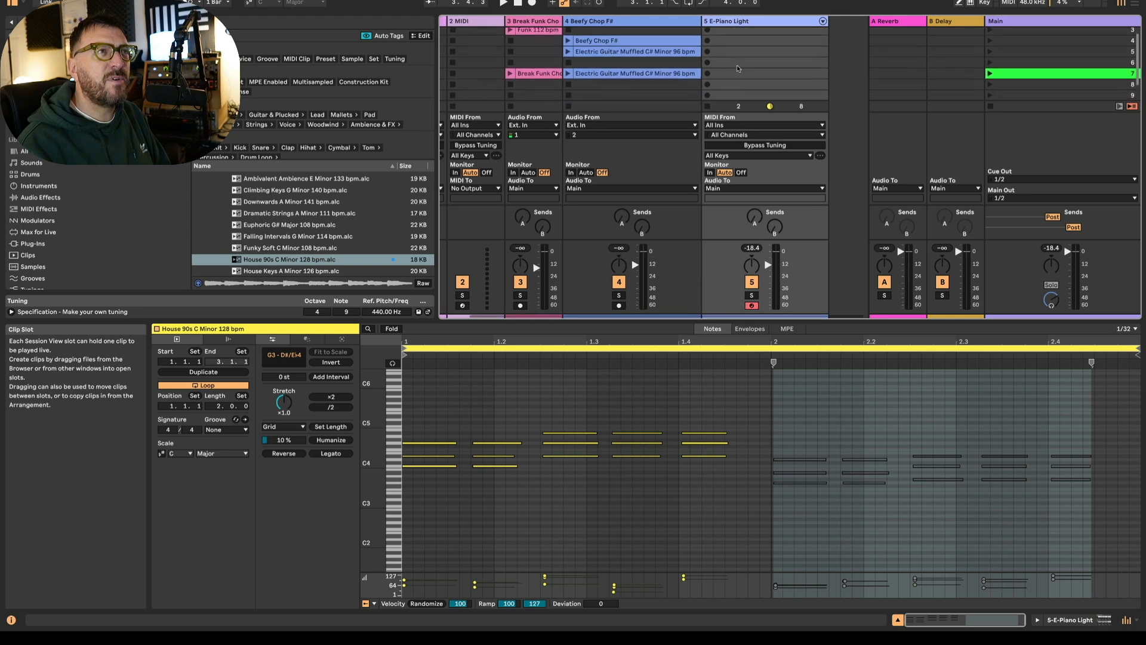
scroll(738, 68, up, 2)
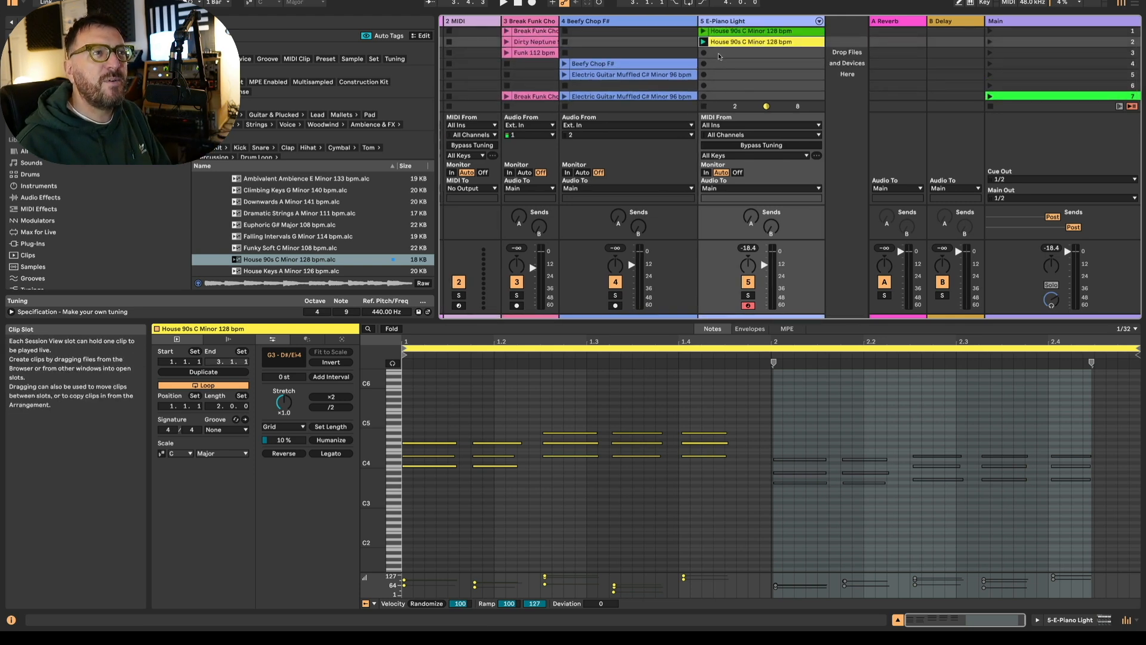
key(space)
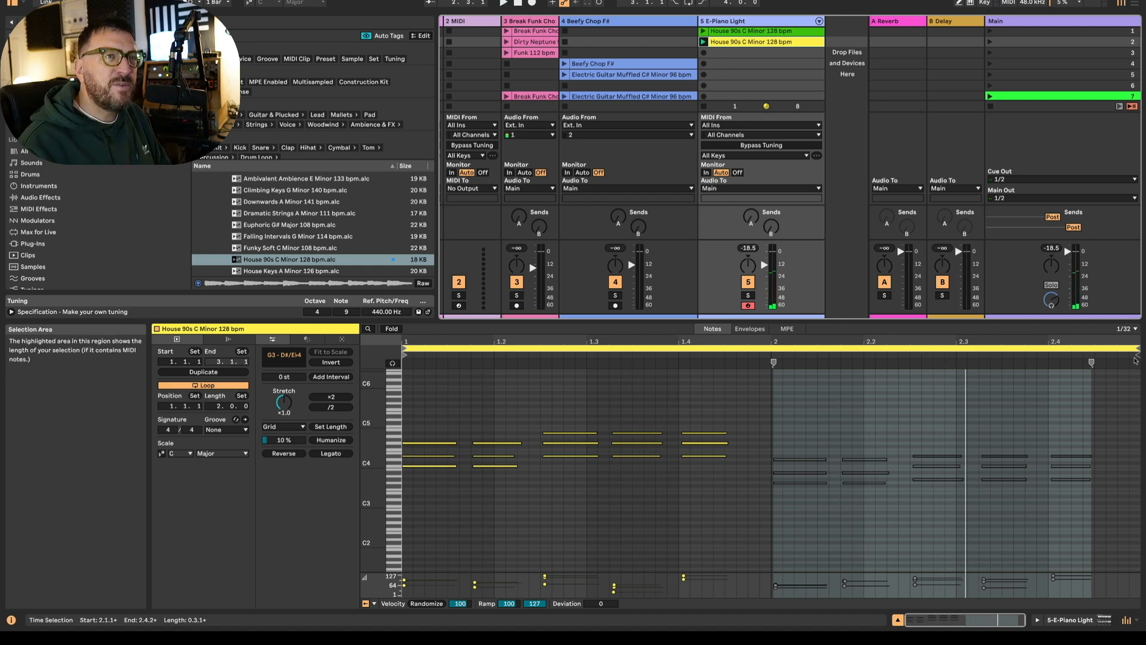
mouse_move(1137, 349)
mouse_down()
mouse_move(836, 388)
mouse_move(778, 432)
mouse_up()
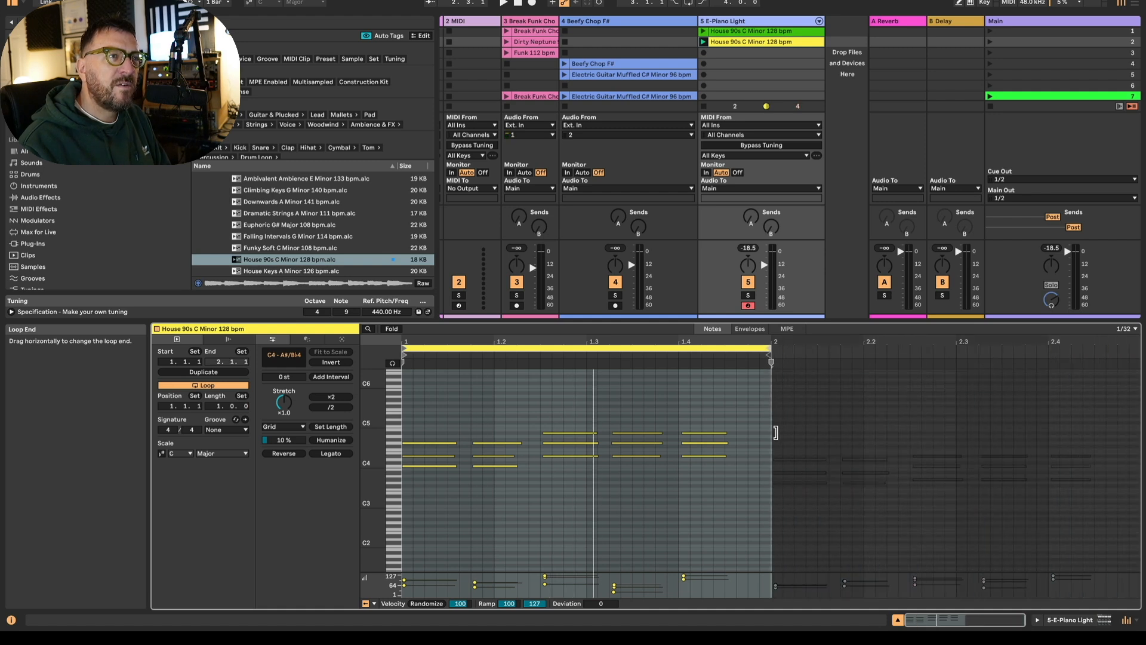
click(522, 418)
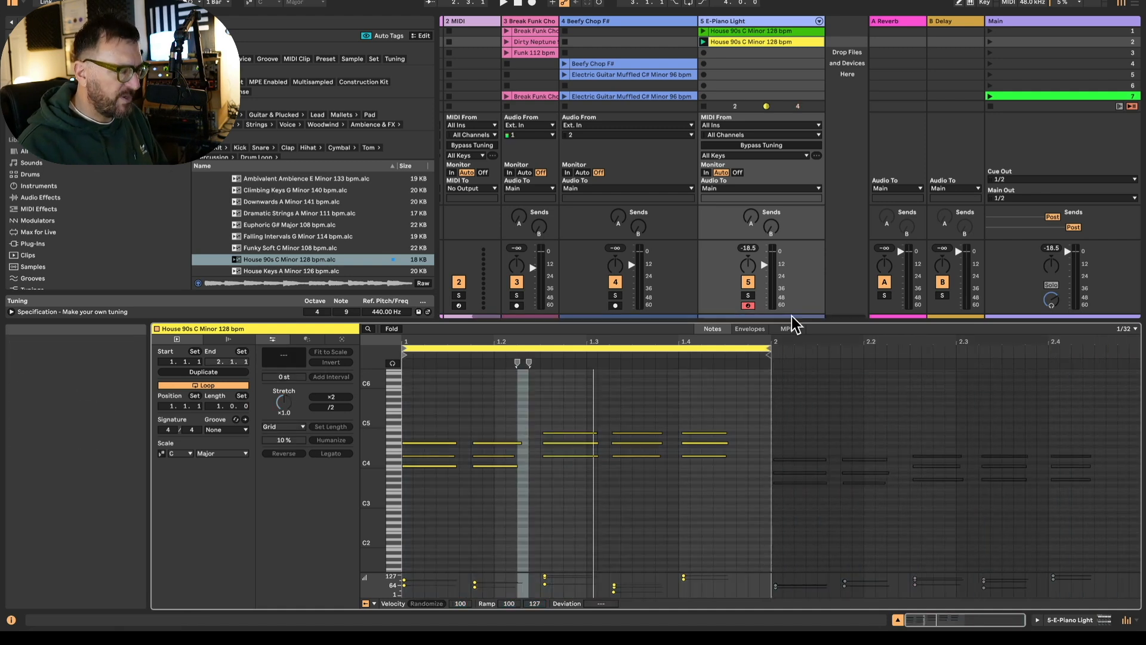
key(super+z)
Select all the bar 1 notes of the yellow House 90s clip, loop that one-bar selection and play it
drag(404, 385, 773, 524)
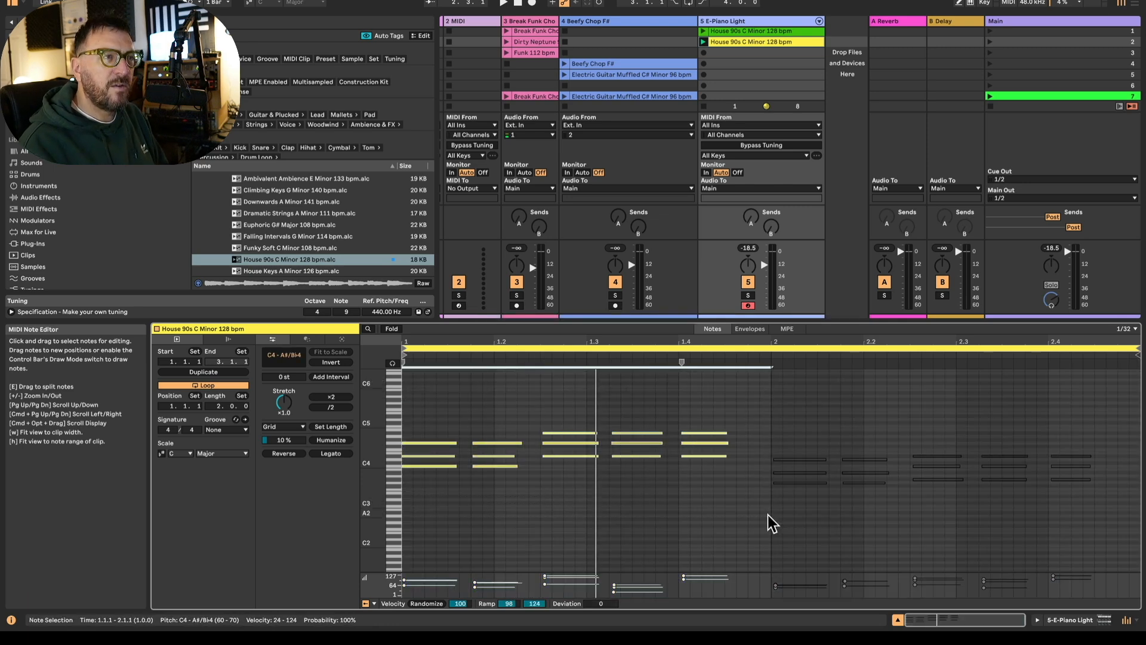
key(super+l)
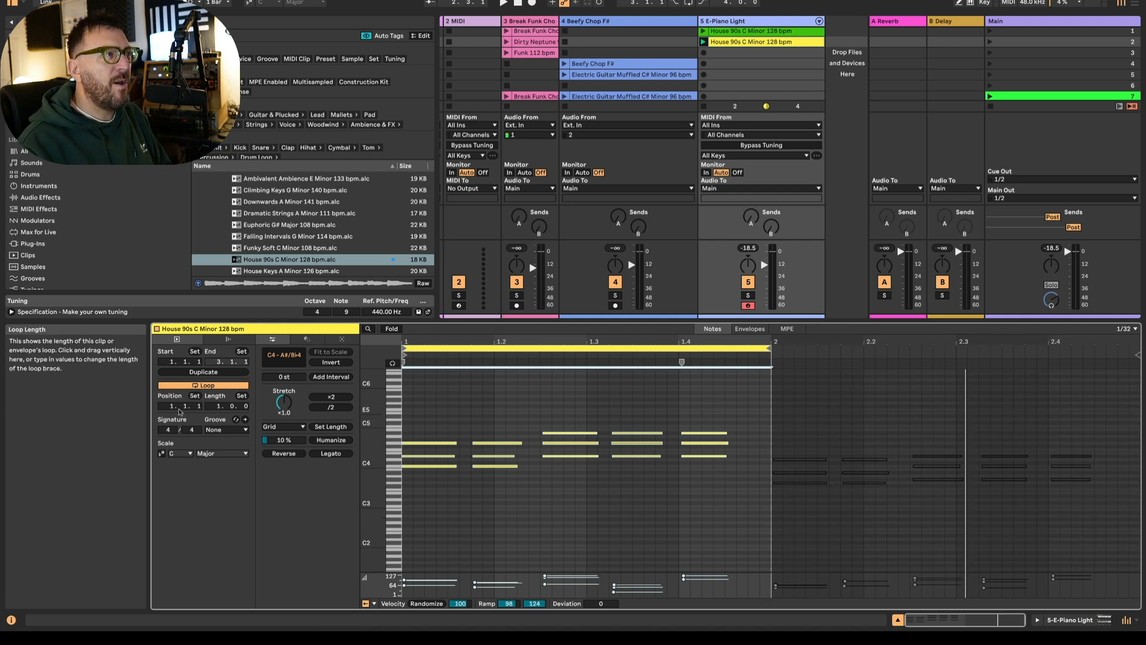
key(space)
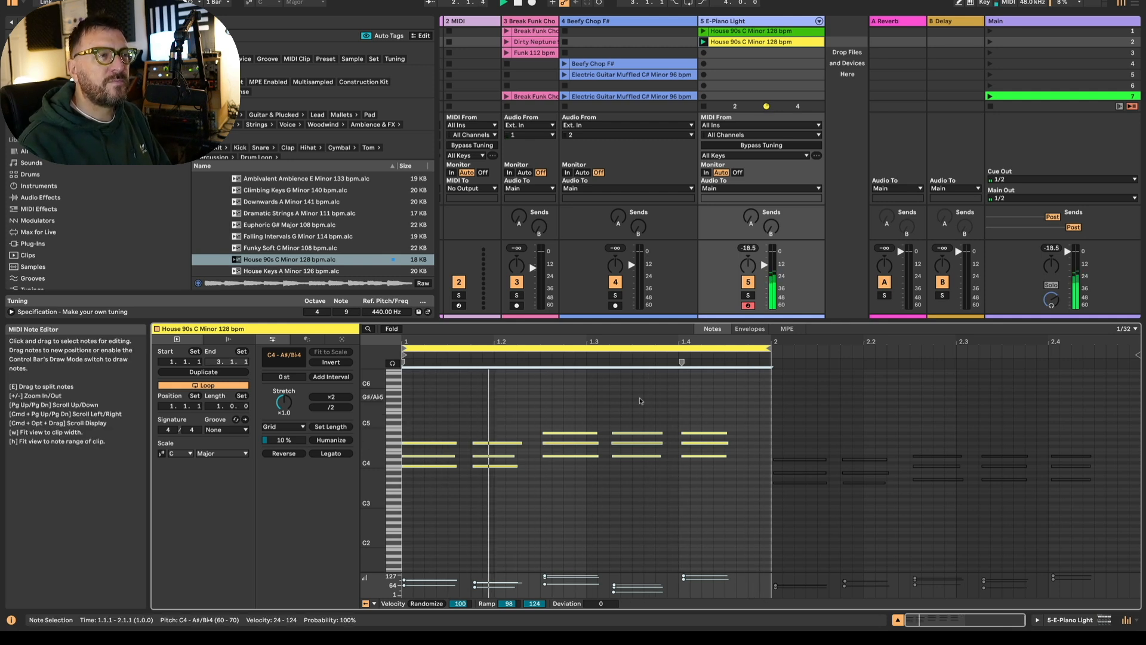
Deactivate the last three chords of bar 1 in the yellow House 90s clip
drag(677, 395, 744, 486)
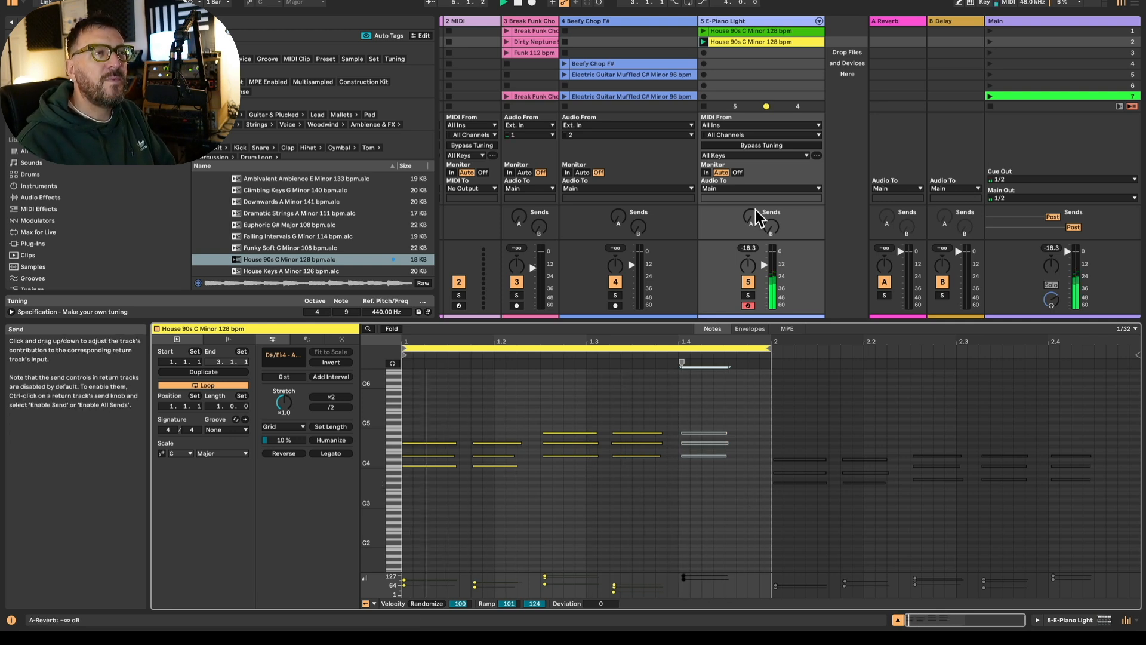
drag(542, 403, 757, 467)
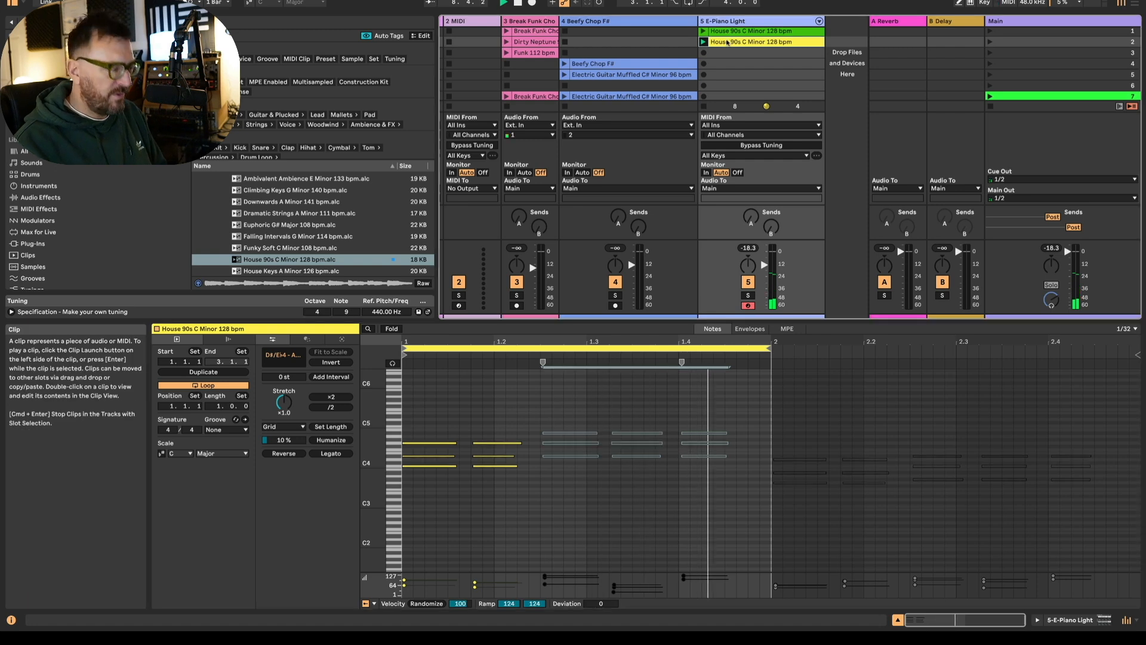
Duplicate the yellow House 90s clip into scene 3 and color the copy magenta
key(super+d)
right_click(729, 53)
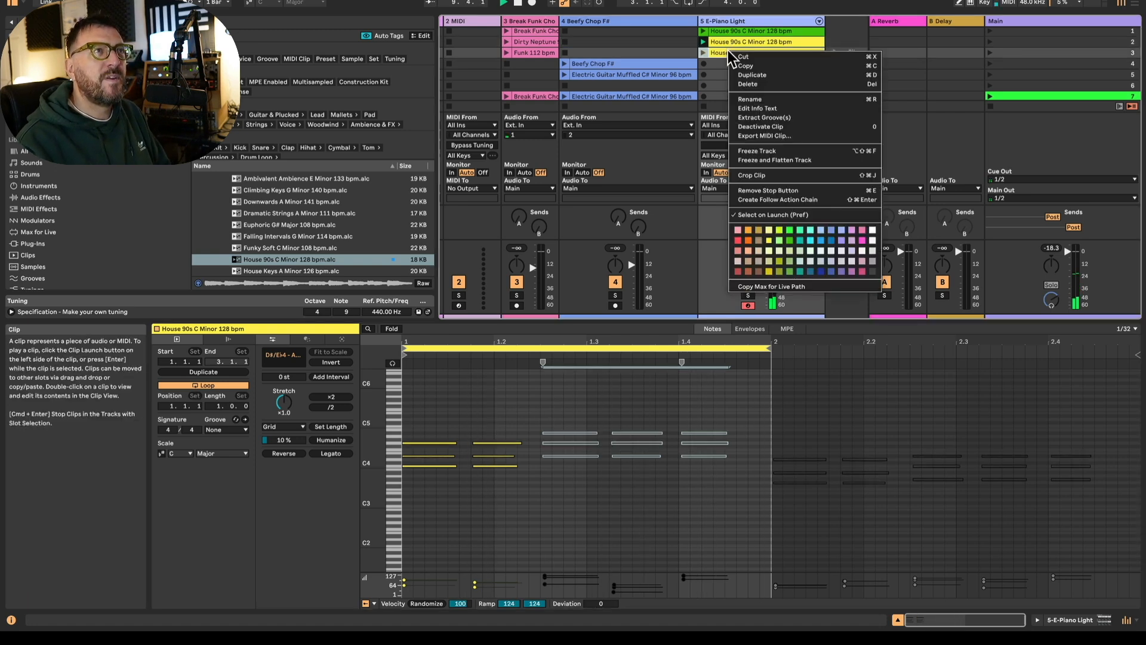
click(862, 240)
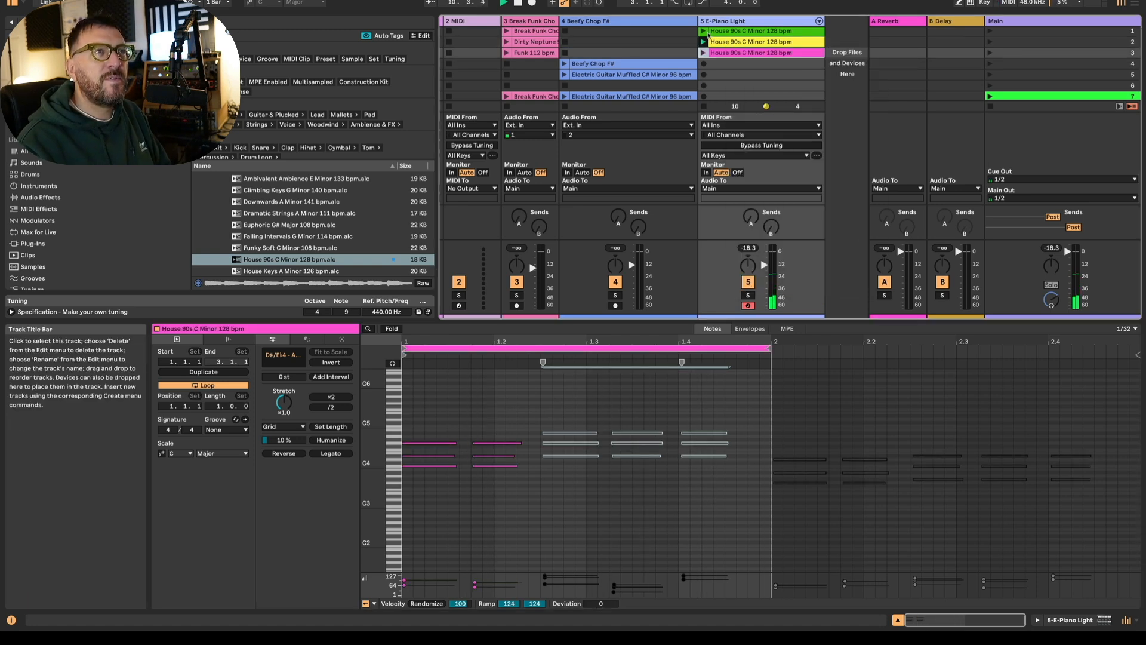
Launch the magenta clip, reactivate the fourth chord of bar 1, and shift the deactivated last chord slightly later
click(707, 43)
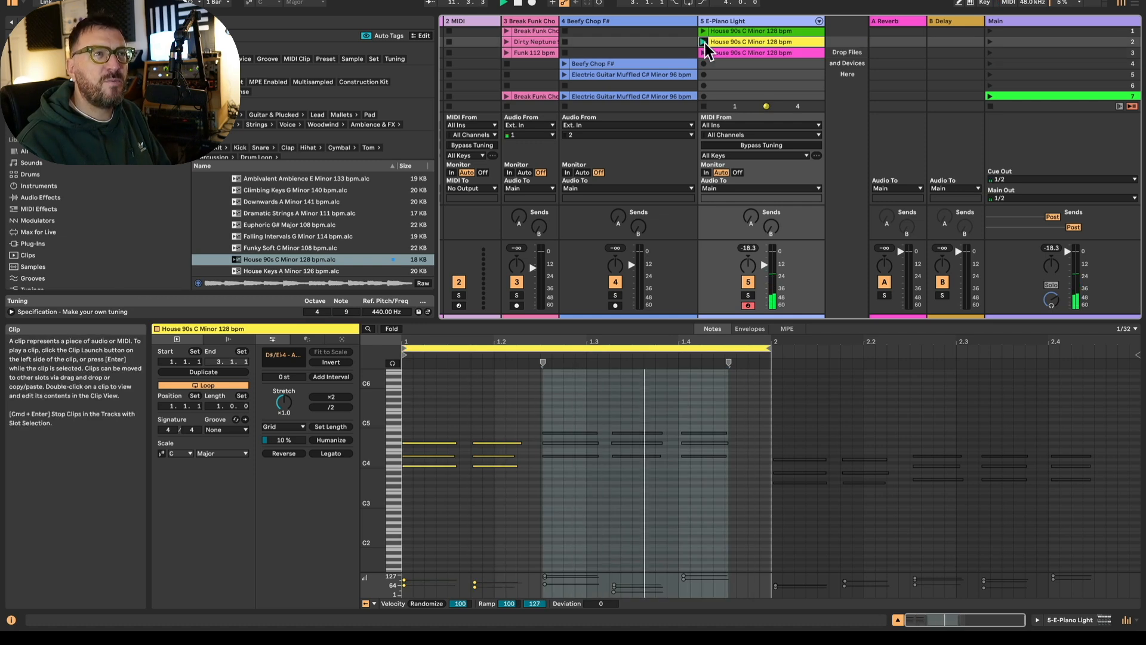
click(705, 54)
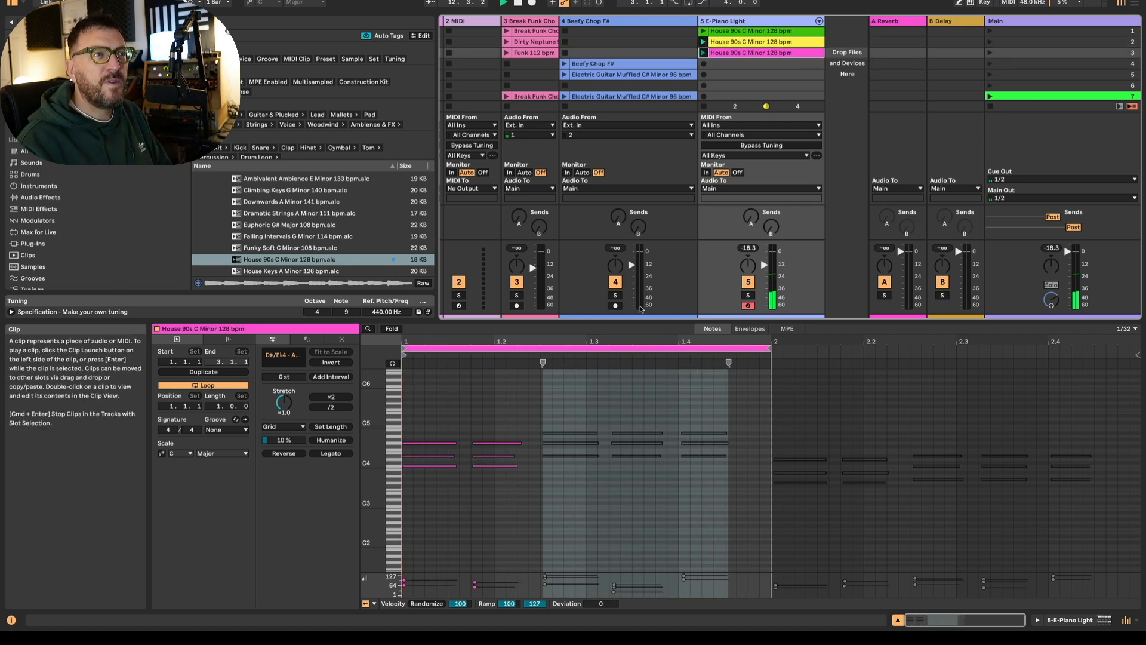
click(623, 401)
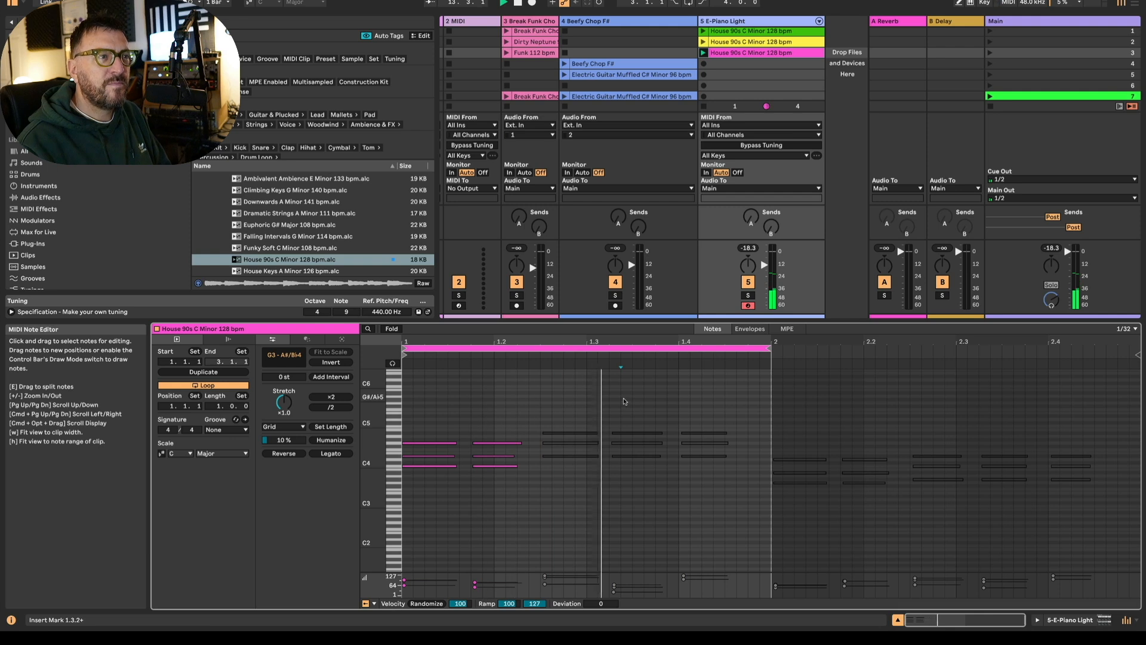
drag(624, 401, 764, 498)
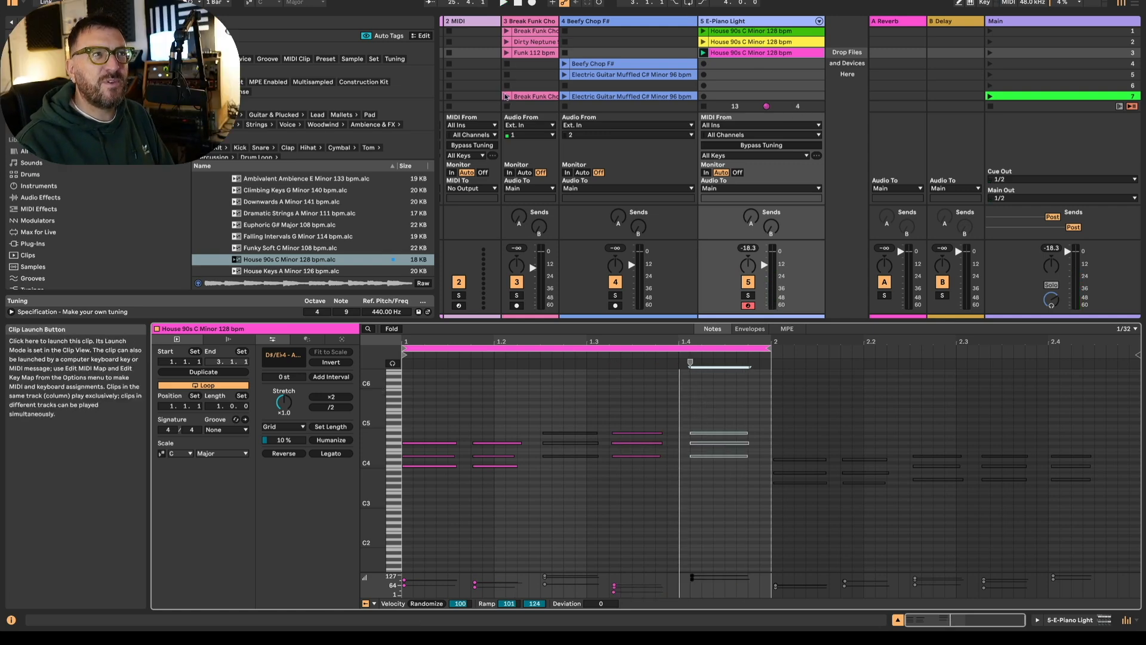
Launch the scene 7 Break Funk Chop clip and move the magenta clip's fourth chord earlier to 1.3.1
click(507, 96)
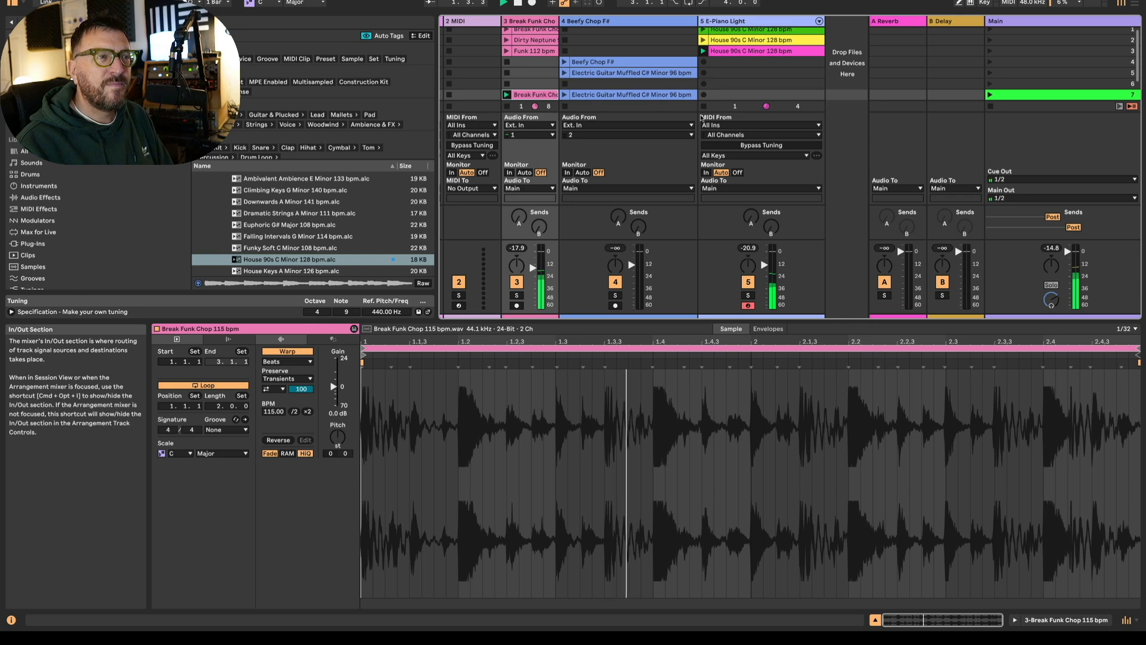
click(734, 50)
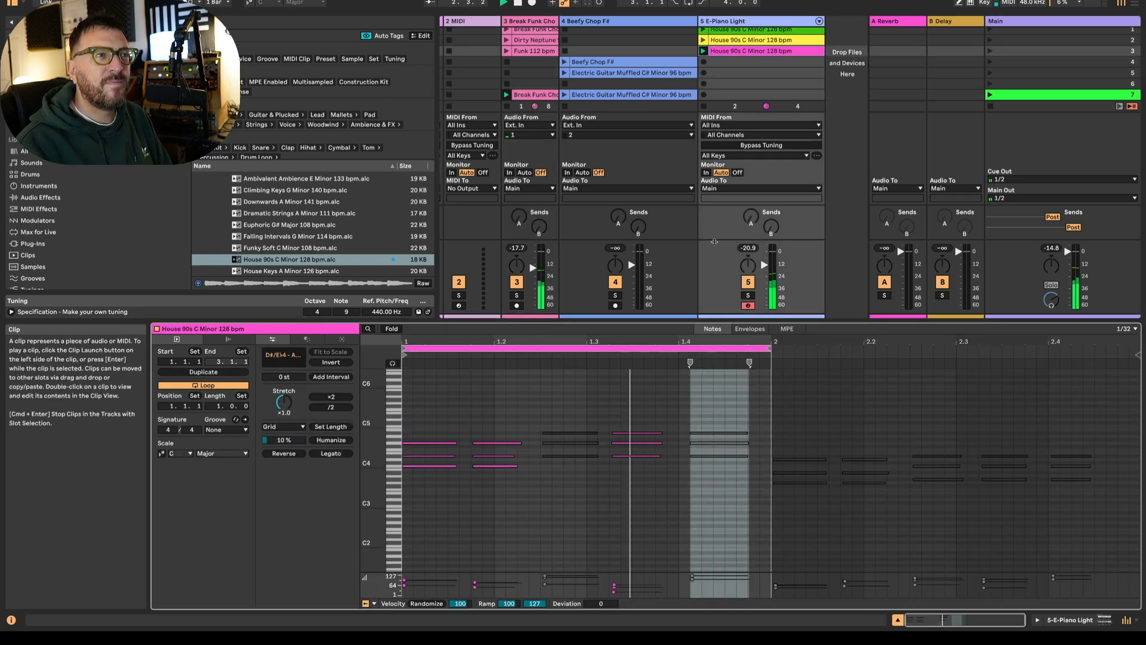
drag(599, 423, 654, 473)
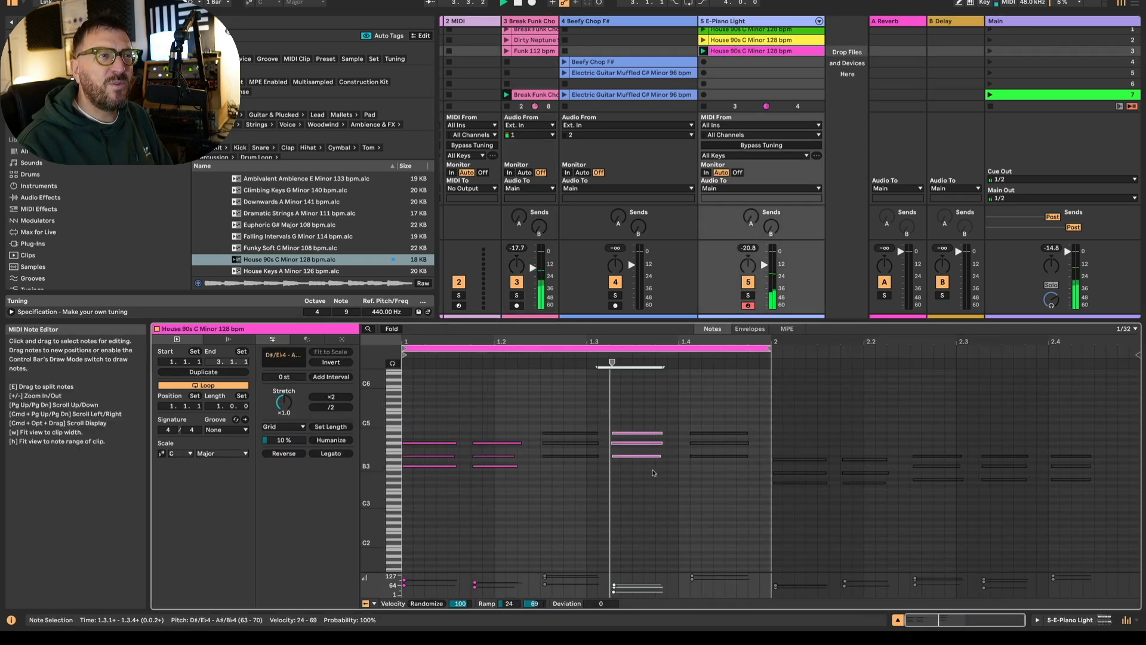
key(Left)
key(Left)
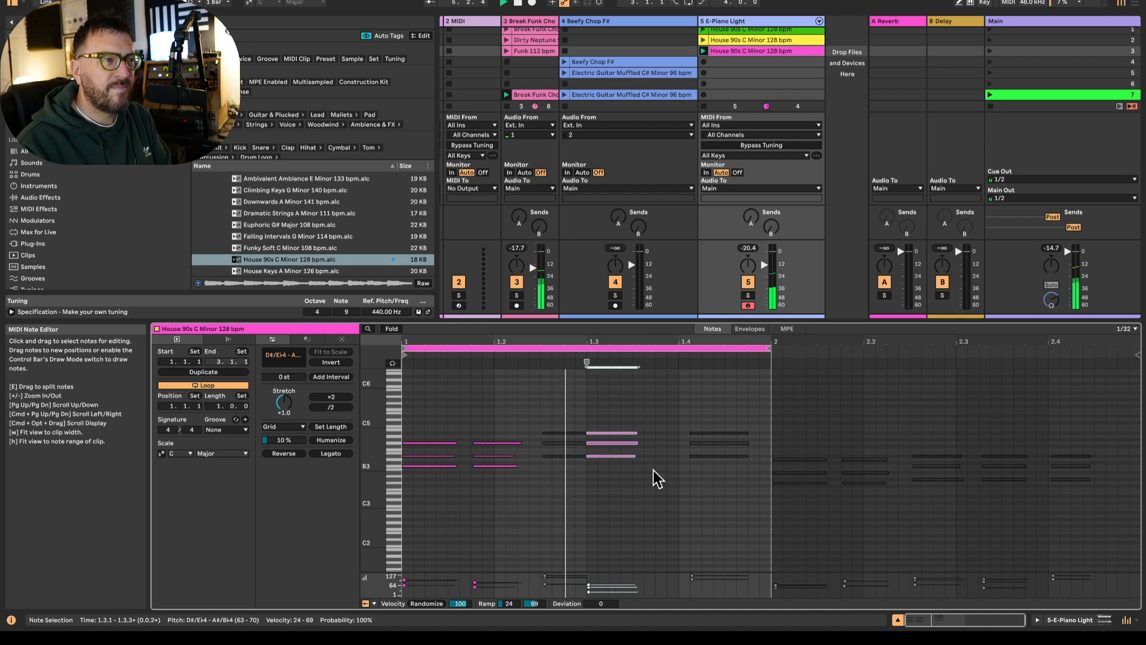
Deactivate the magenta clip's fourth chord, move it later to 1.3.3, and reactivate it
key(0)
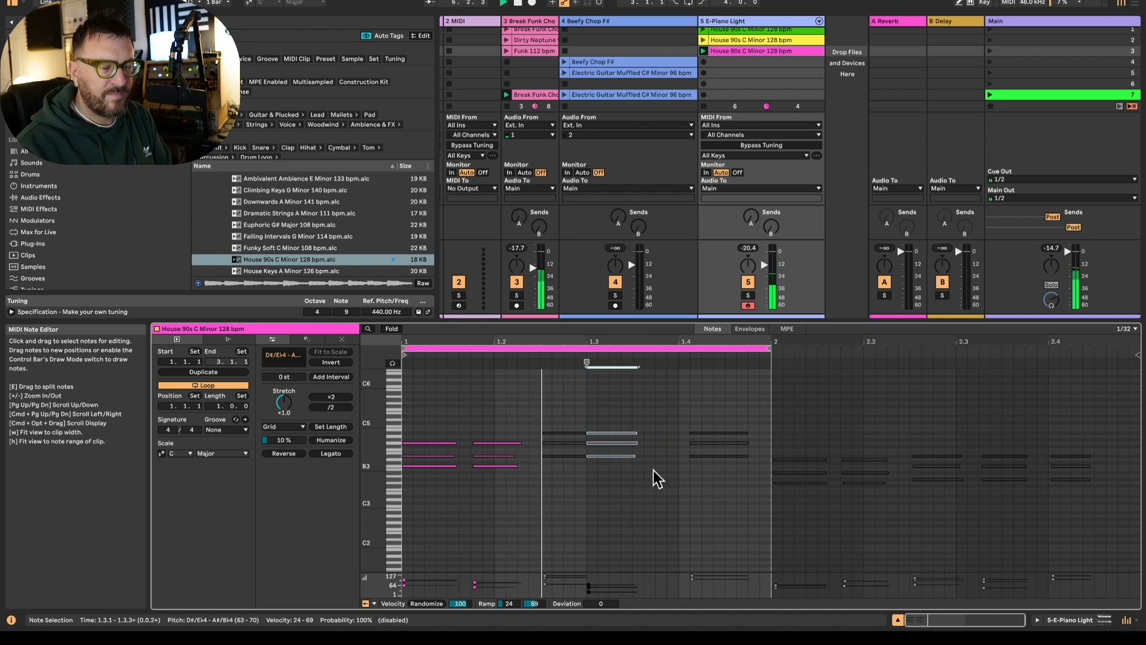
key(Right)
key(Right)
key(Right)
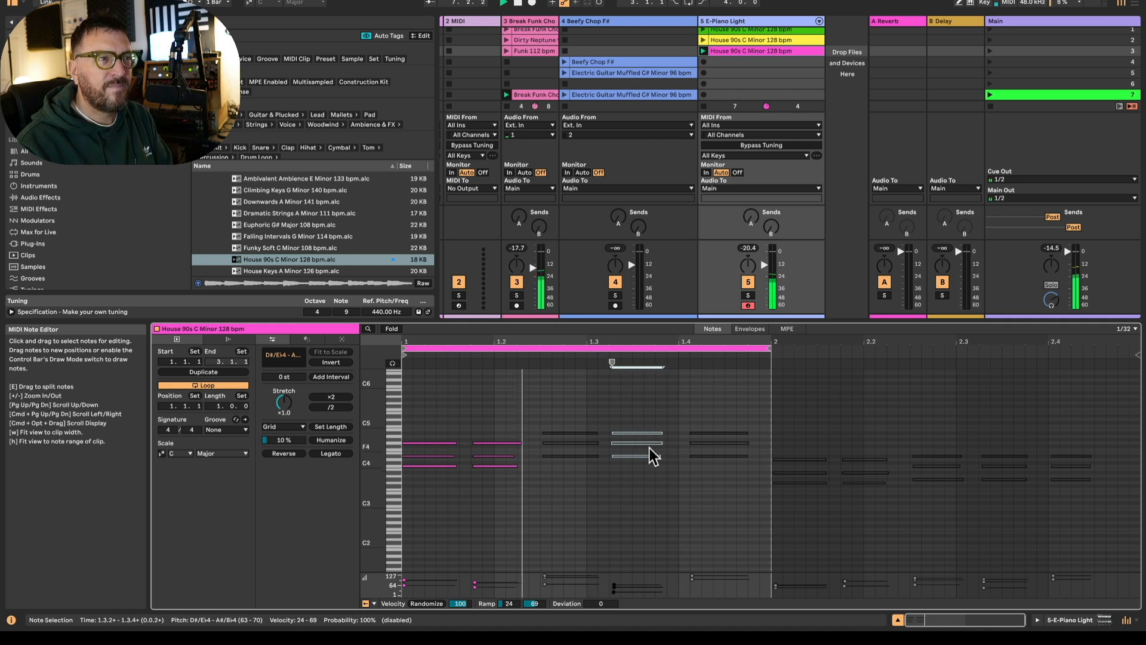
key(Right)
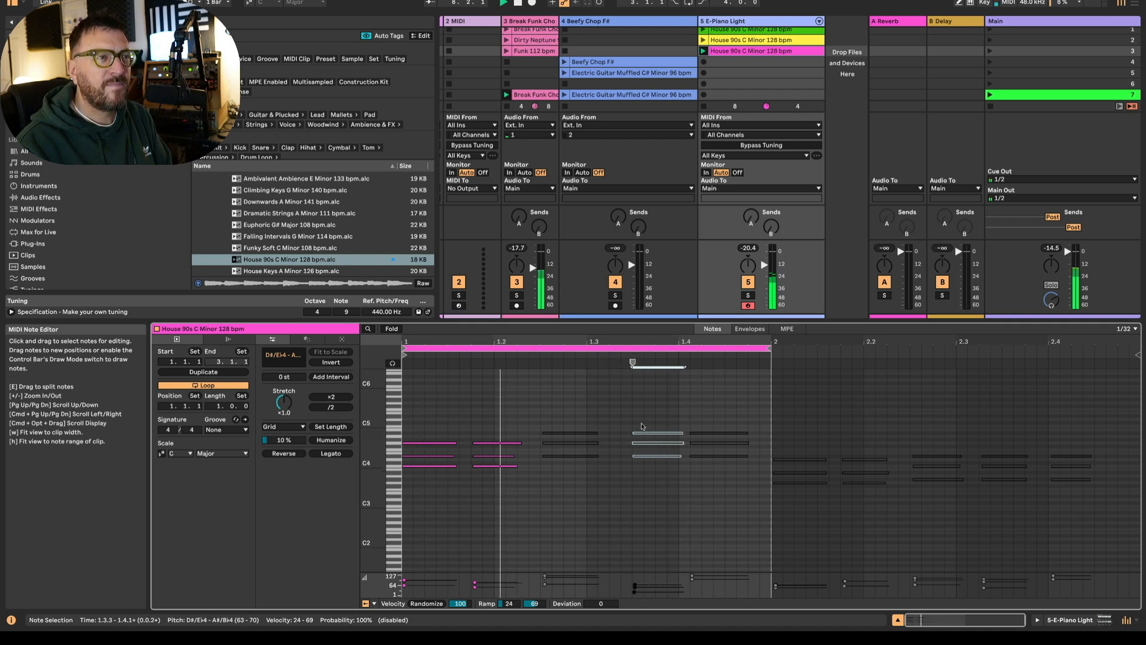
key(0)
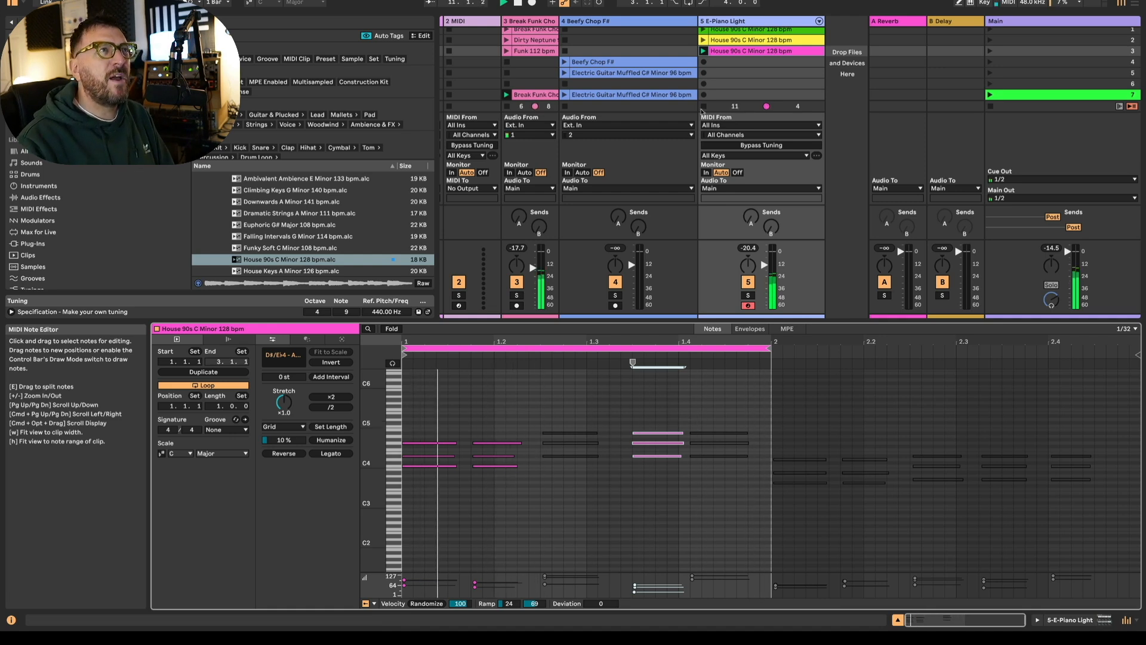
Launch the yellow House 90s clip in scene 2 and enlarge the session clip grid above the note editor
click(707, 40)
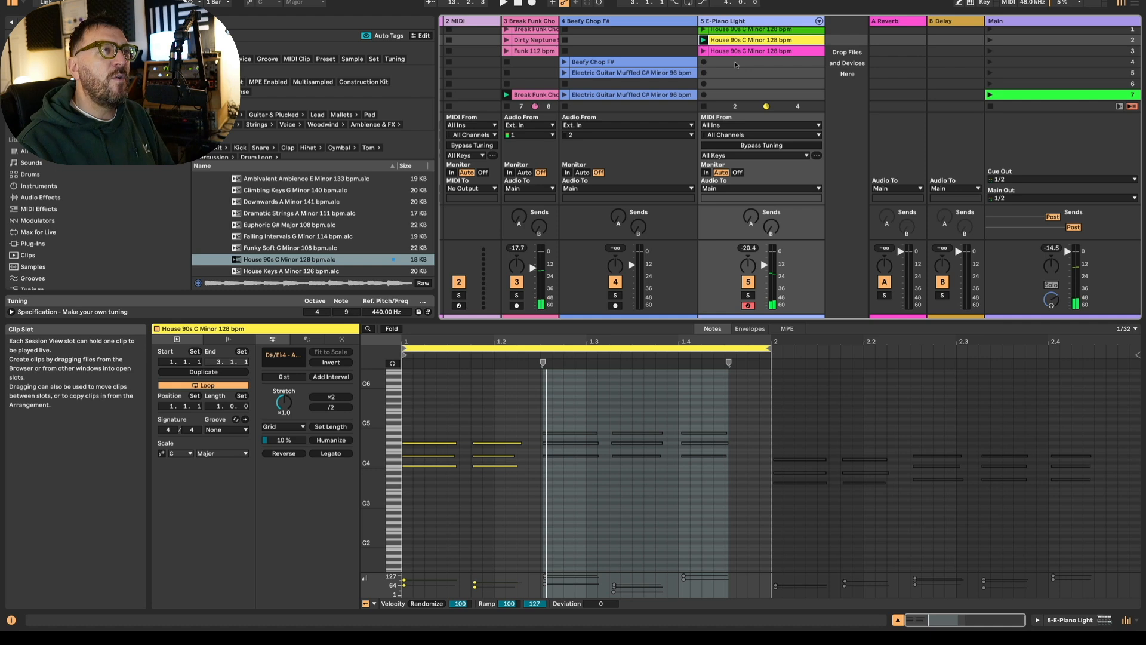
scroll(742, 75, up, 1)
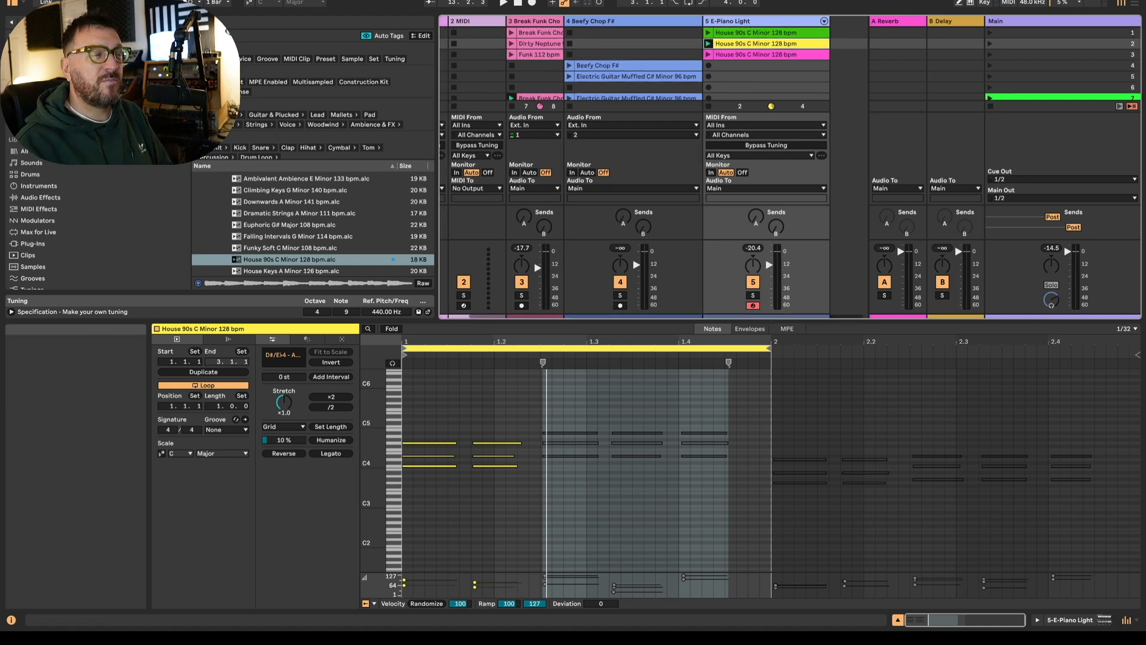
drag(657, 322, 656, 388)
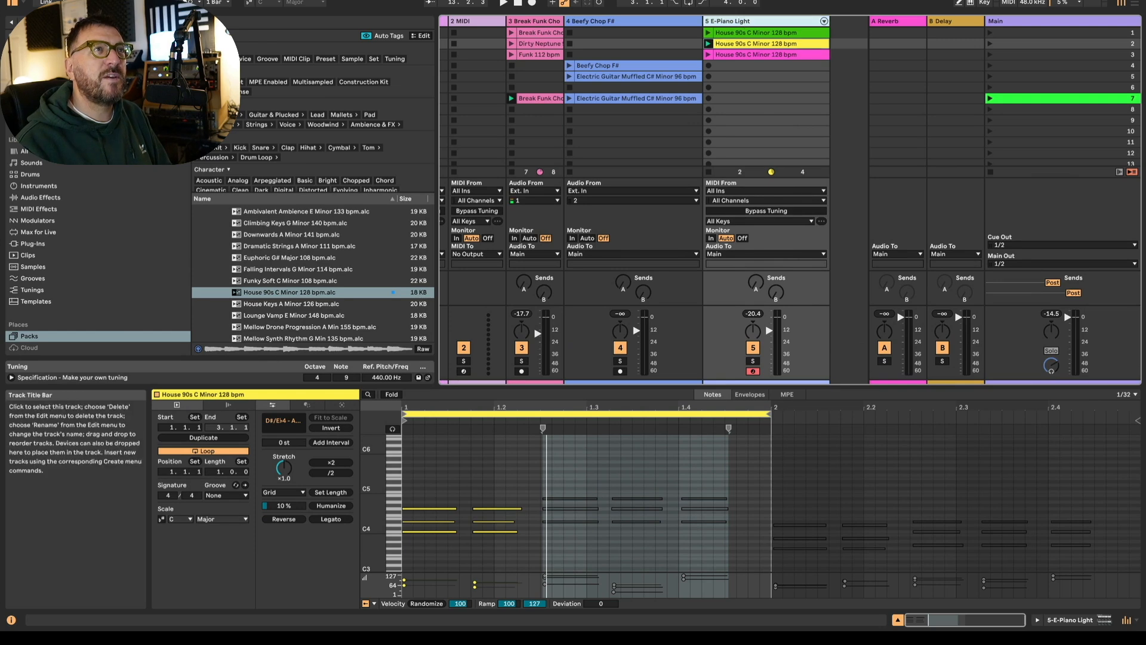
Show the E-Piano Light track's instrument and start hot-swapping its preset among the Piano & Keys sounds
click(746, 22)
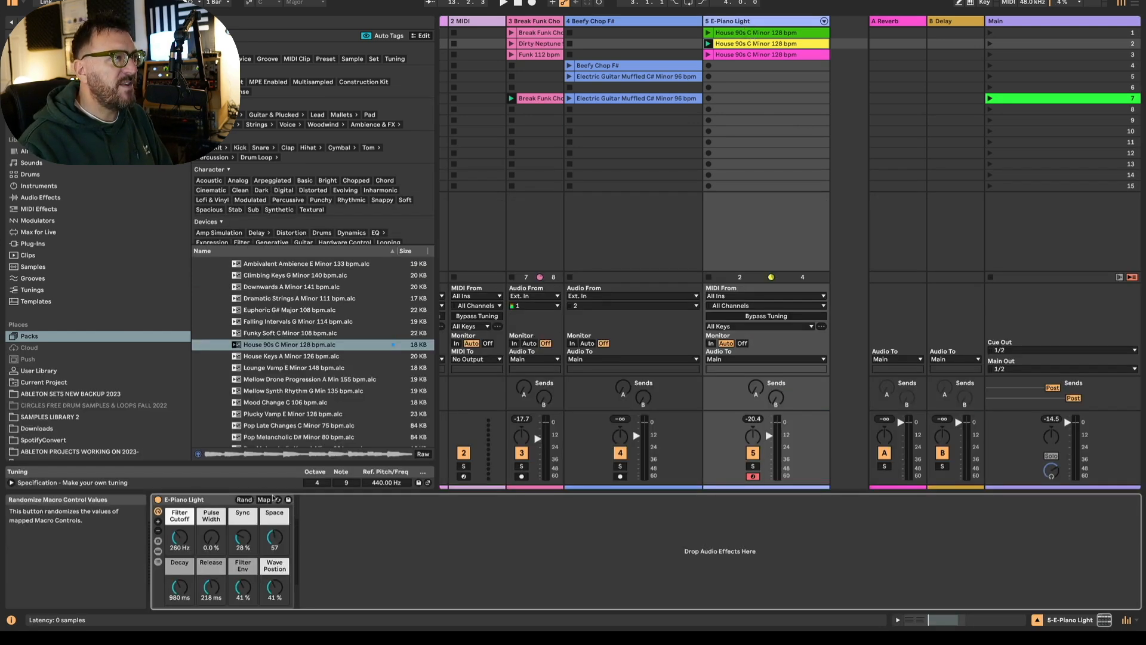
click(278, 500)
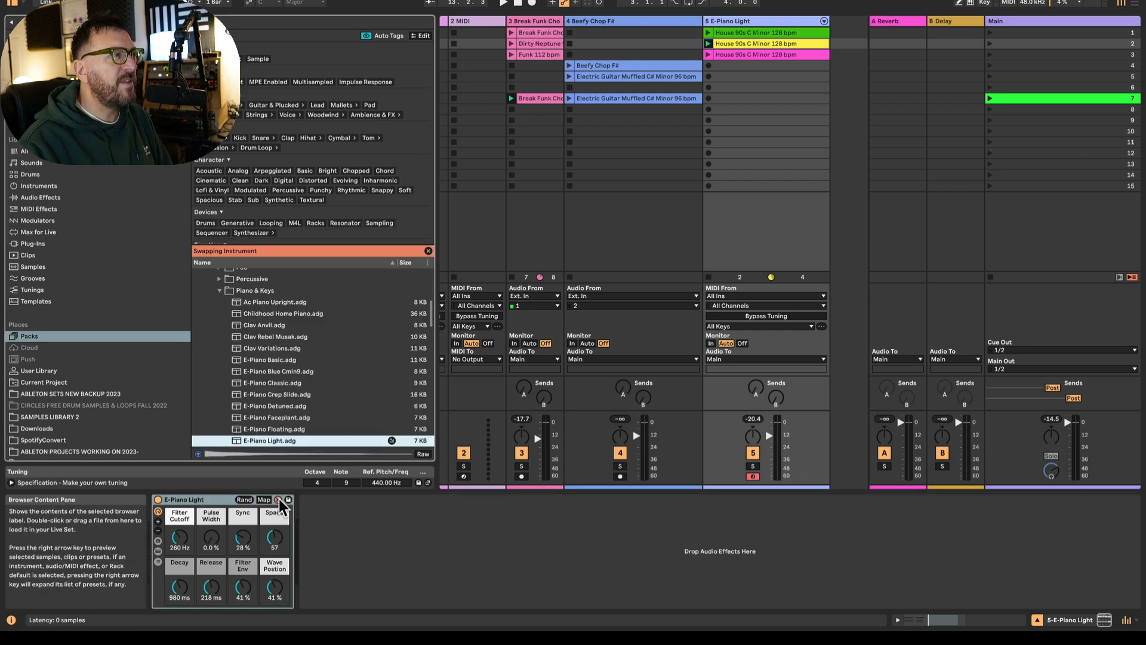
scroll(303, 382, down, 3)
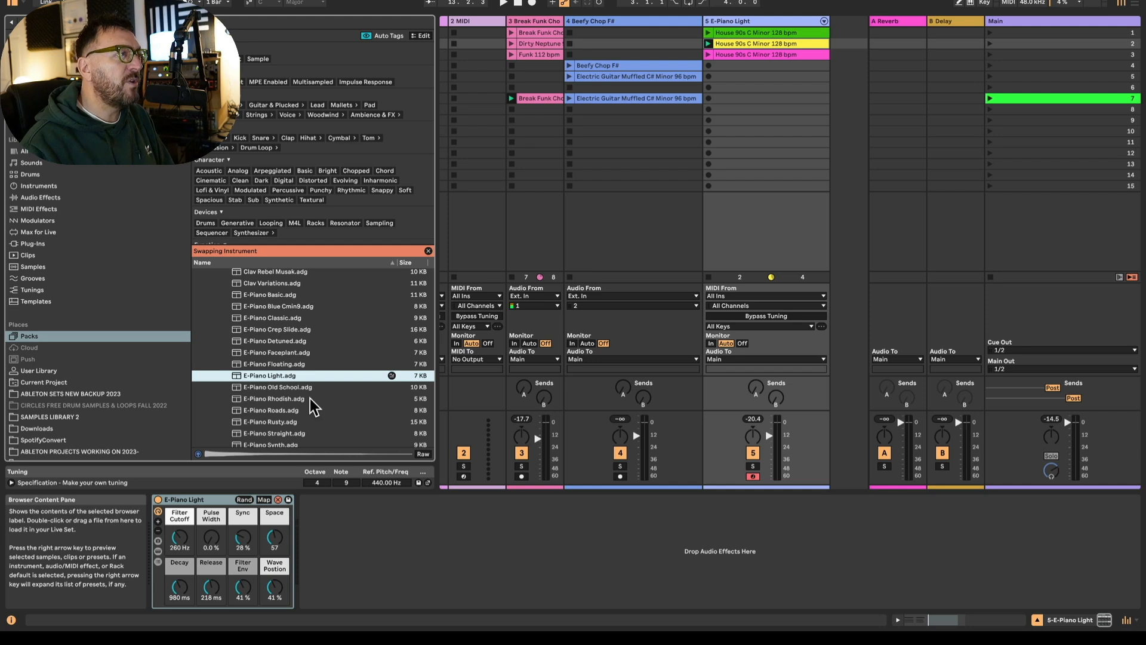
scroll(313, 408, up, 2)
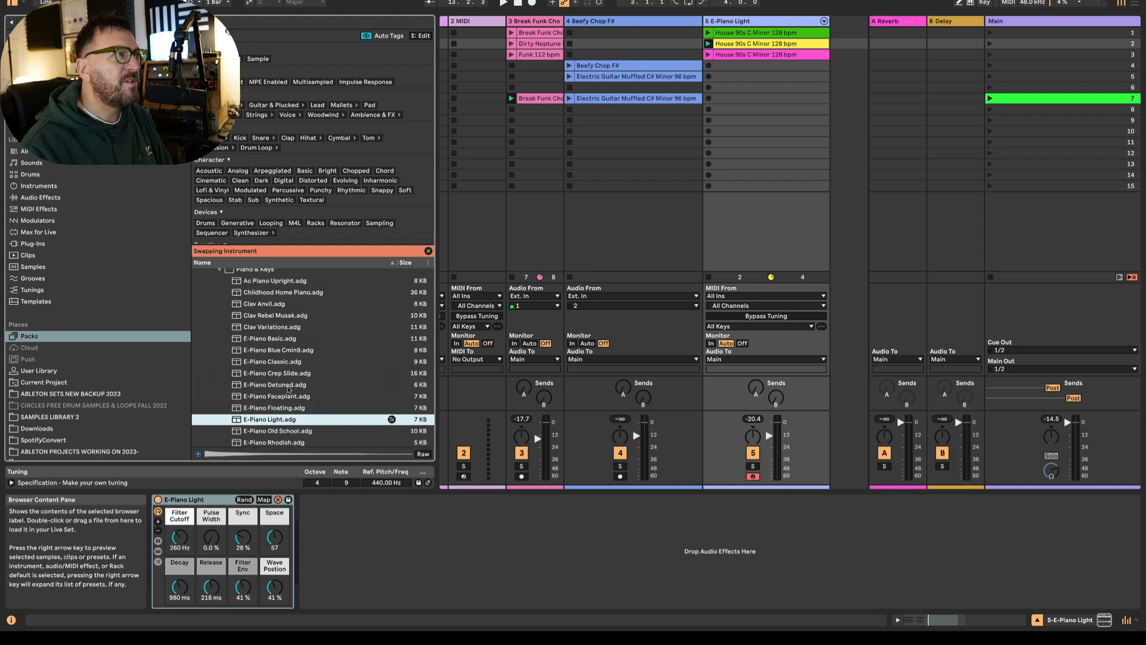
Audition the Piano & Keys presets between E-Piano Blue Cmin9 and E-Piano Light
click(290, 395)
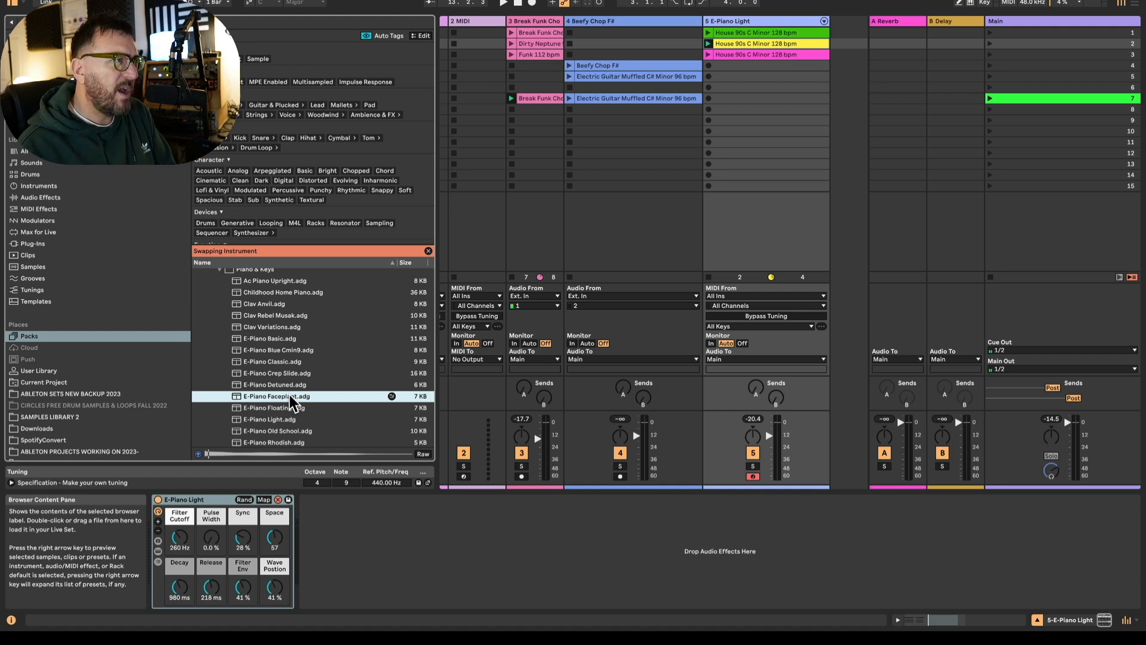
key(Up)
key(Up)
key(Up)
key(Up)
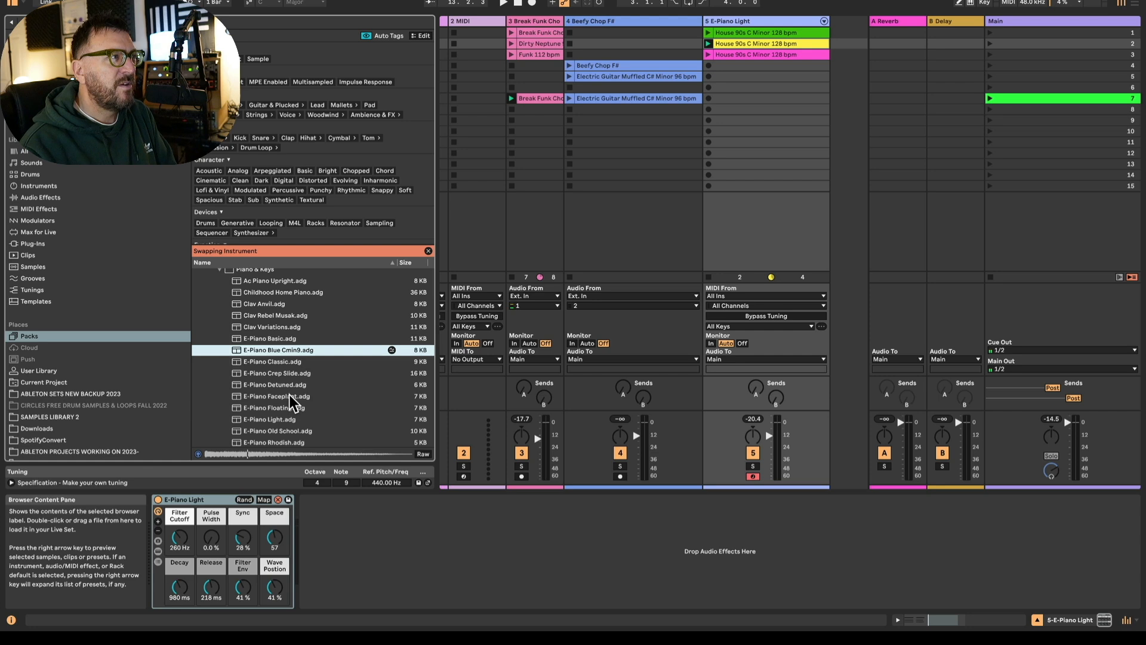
key(Down)
key(Down)
key(Down)
key(Down)
key(Down)
key(Down)
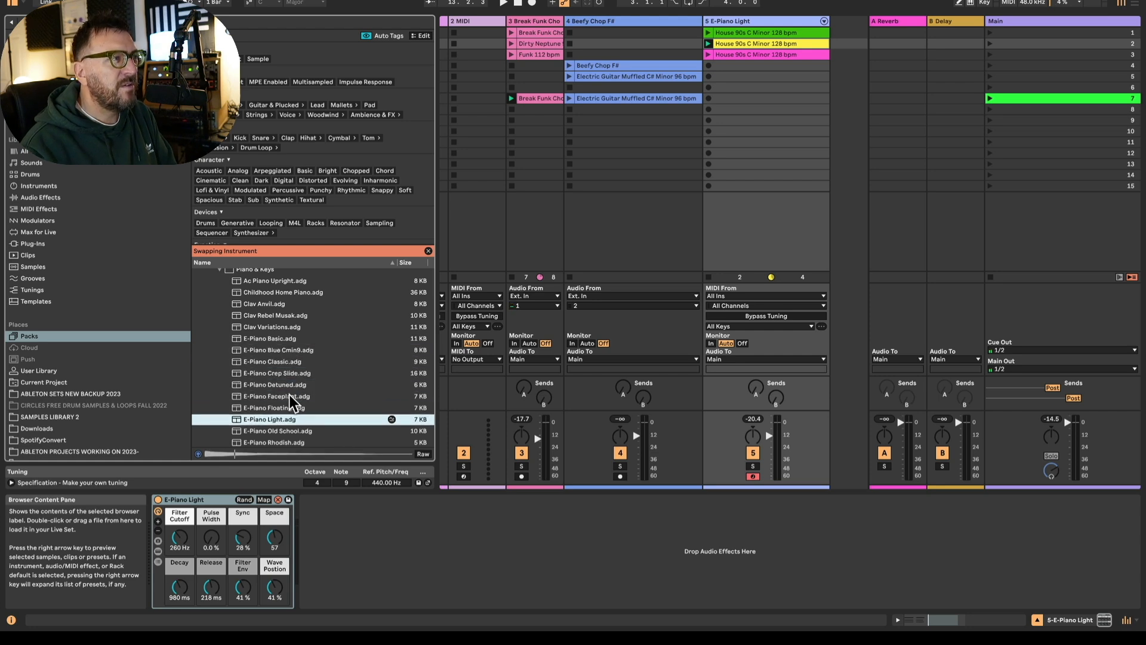
Replace the E-Piano Light instrument with the E-Piano Faceplant preset
key(Up)
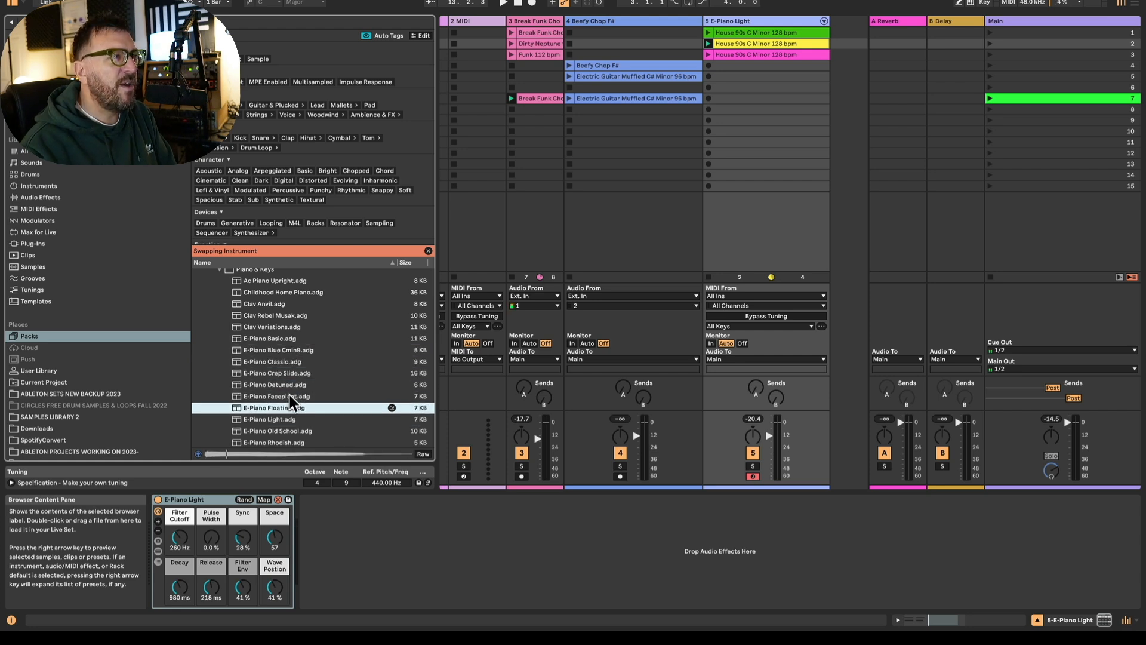
key(Up)
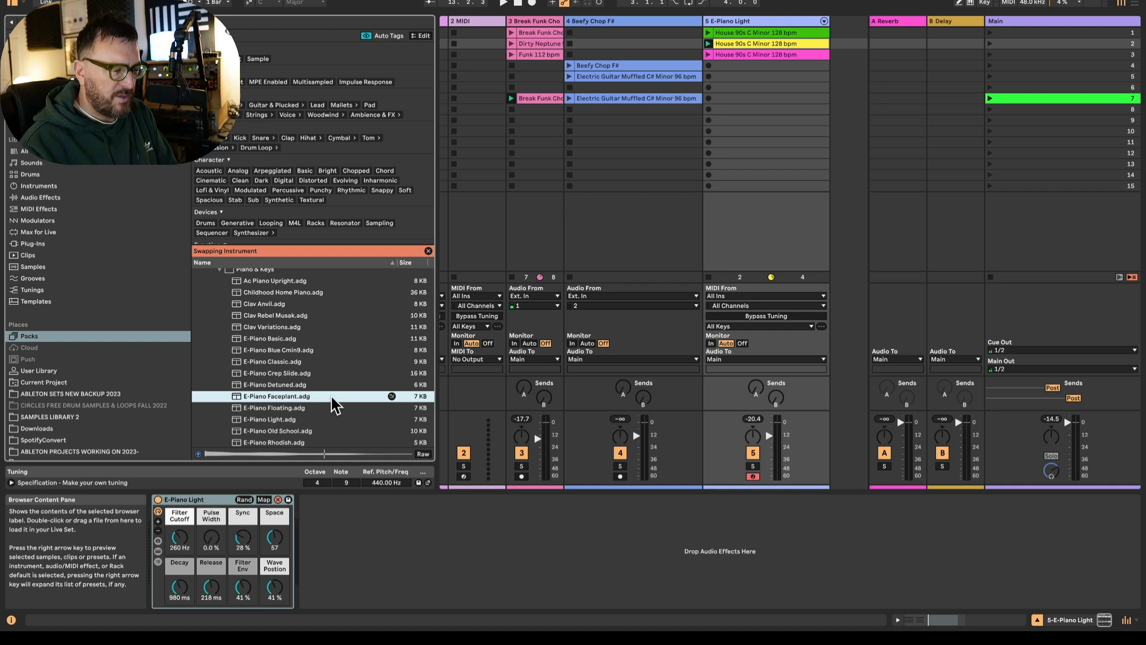
key(Return)
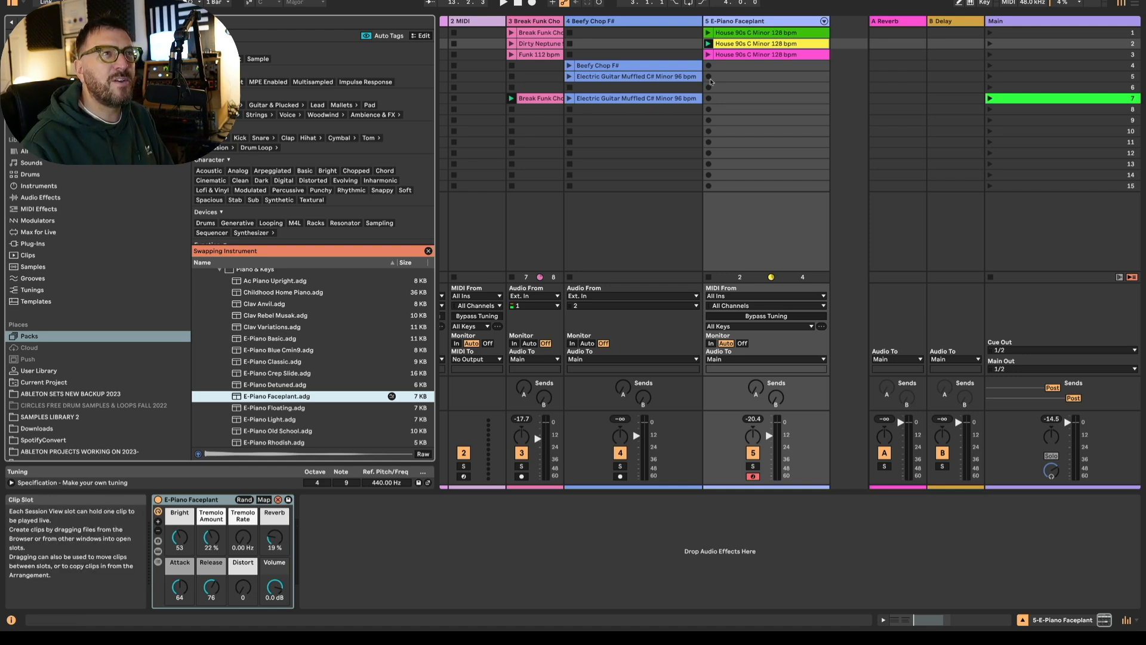
Raise the E-Piano Faceplant track's volume slightly during playback and launch the magenta House 90s clip in scene 3
key(space)
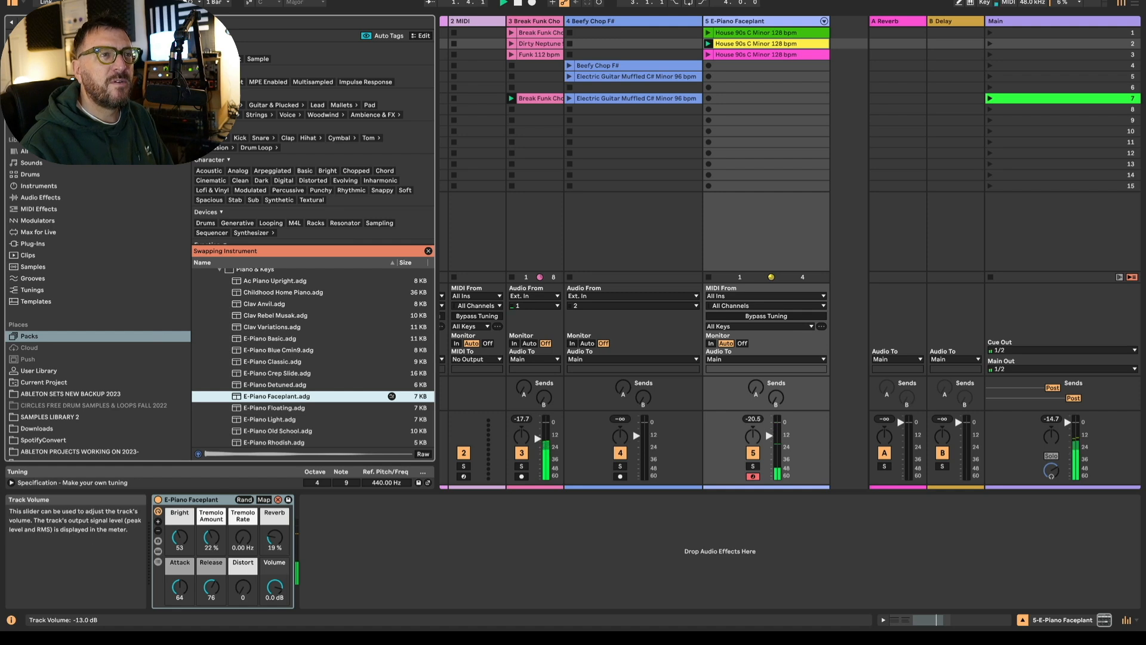
drag(770, 436, 769, 431)
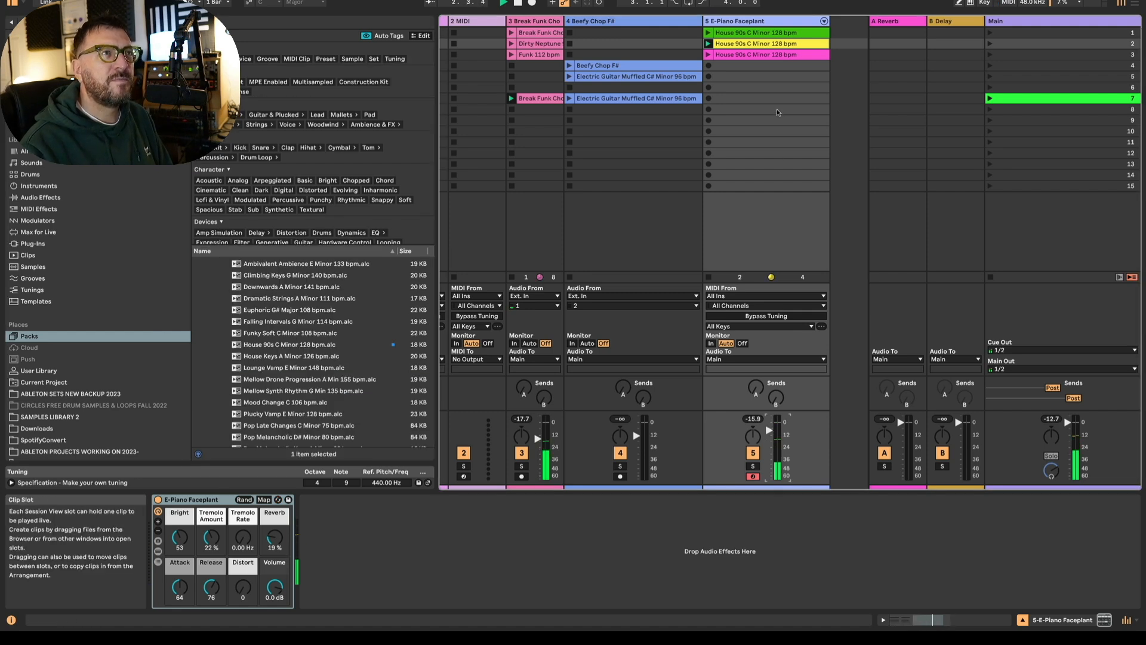
click(708, 55)
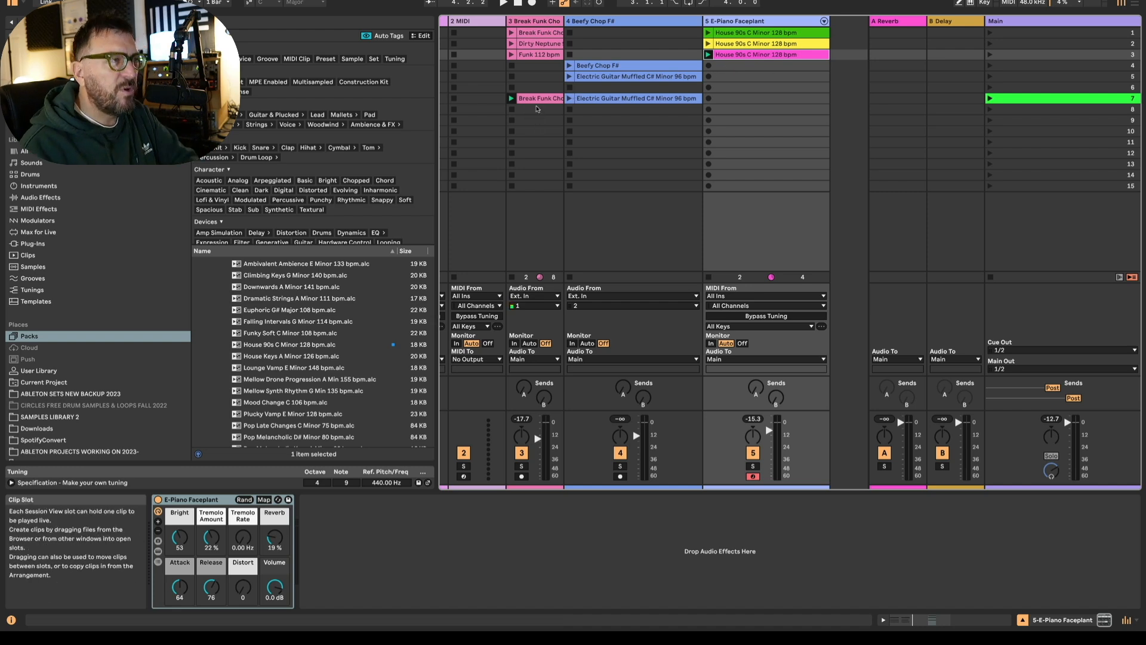
Examine the scene 7 Electric Guitar Muffled clip, then enlarge the magenta House 90s clip's piano roll and select its C4 notes
click(659, 98)
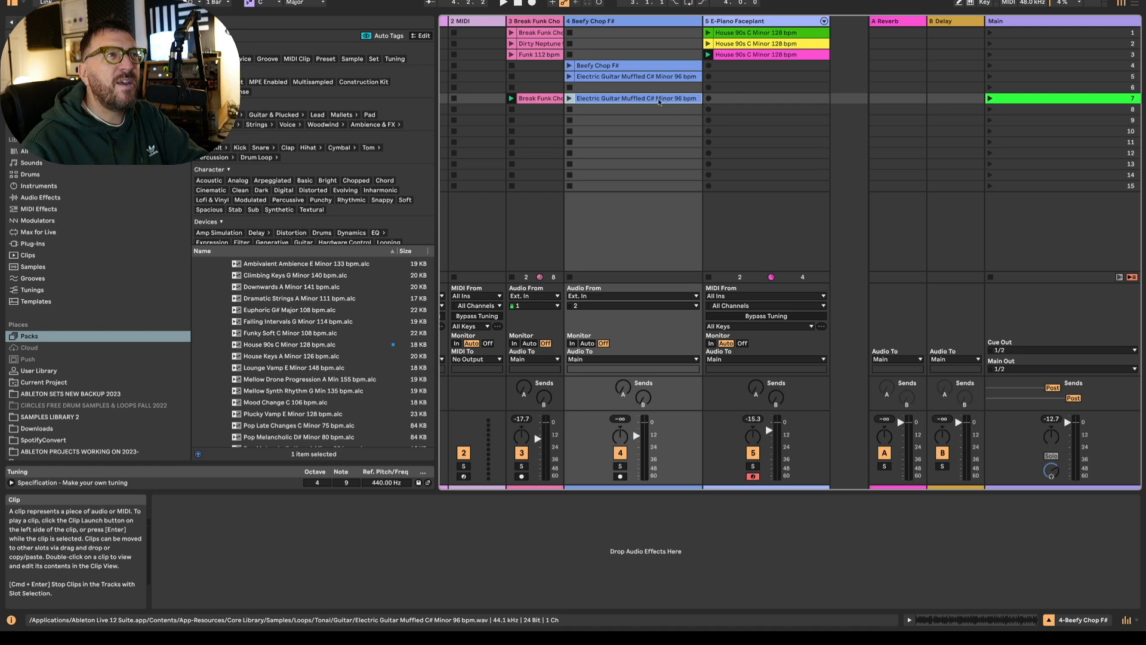
double_click(661, 100)
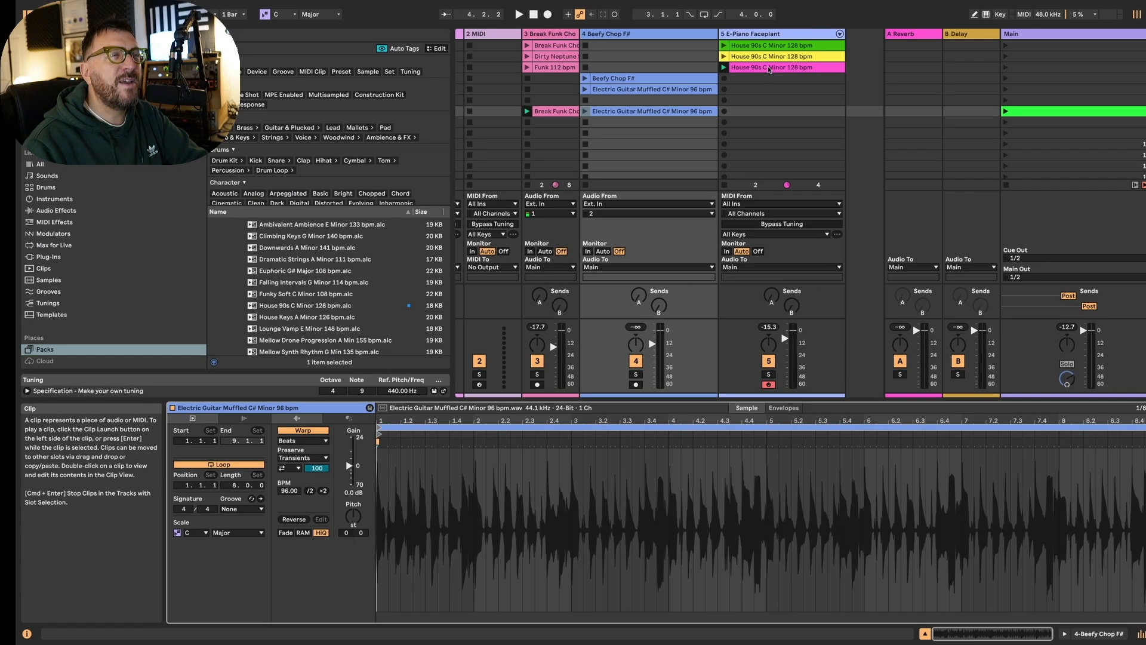
click(770, 68)
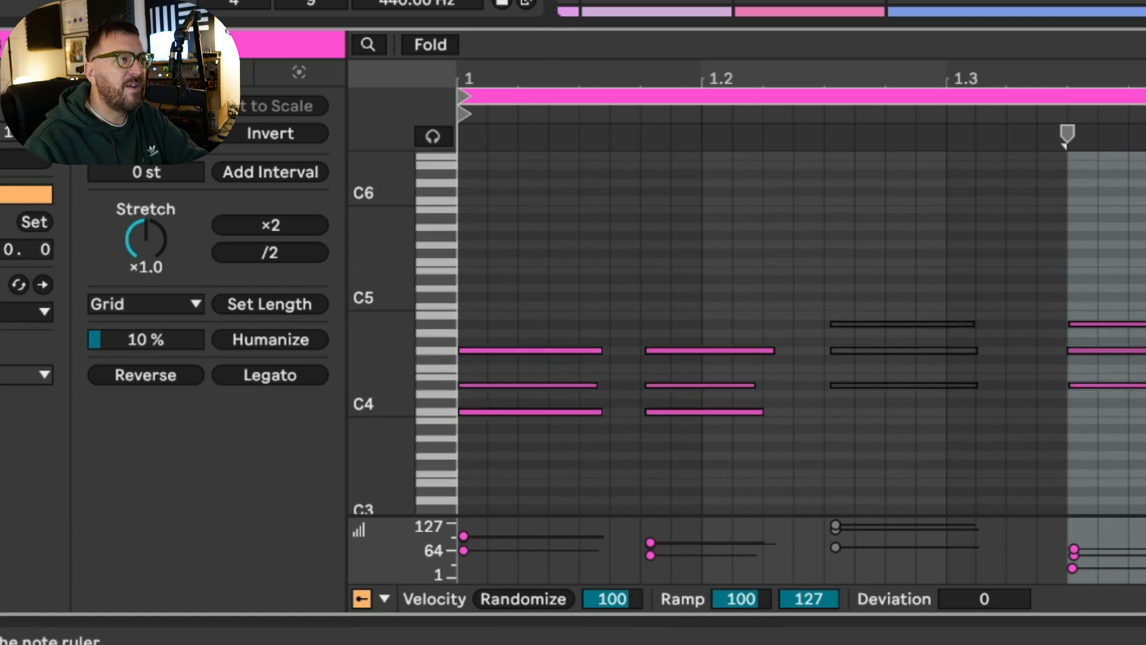
drag(397, 422, 421, 361)
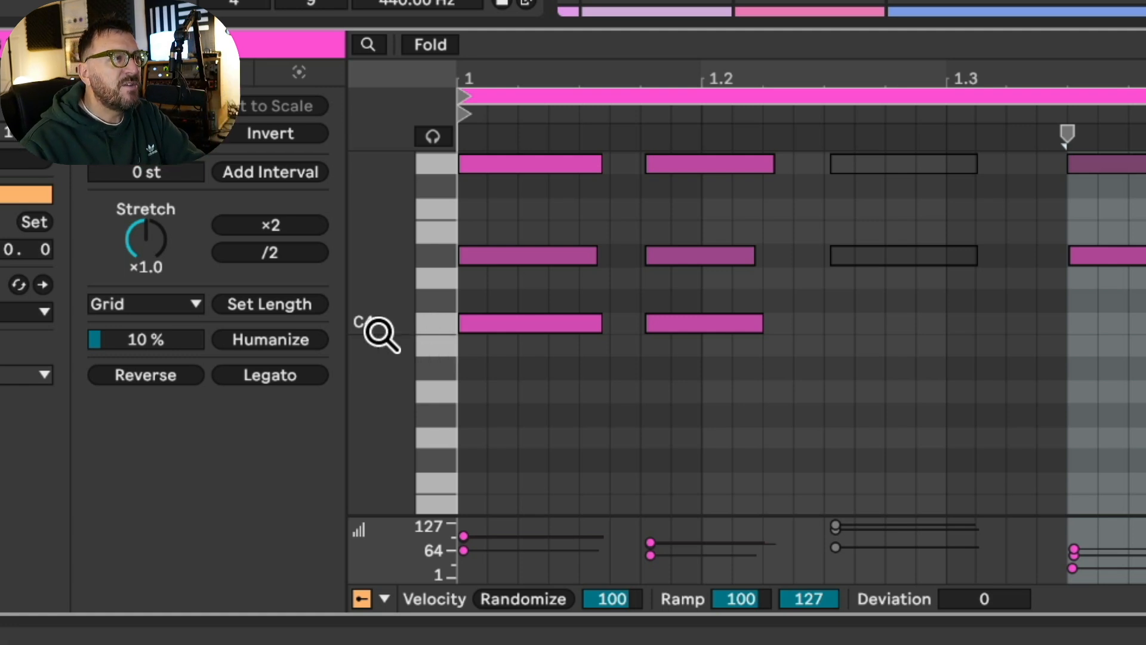
click(421, 320)
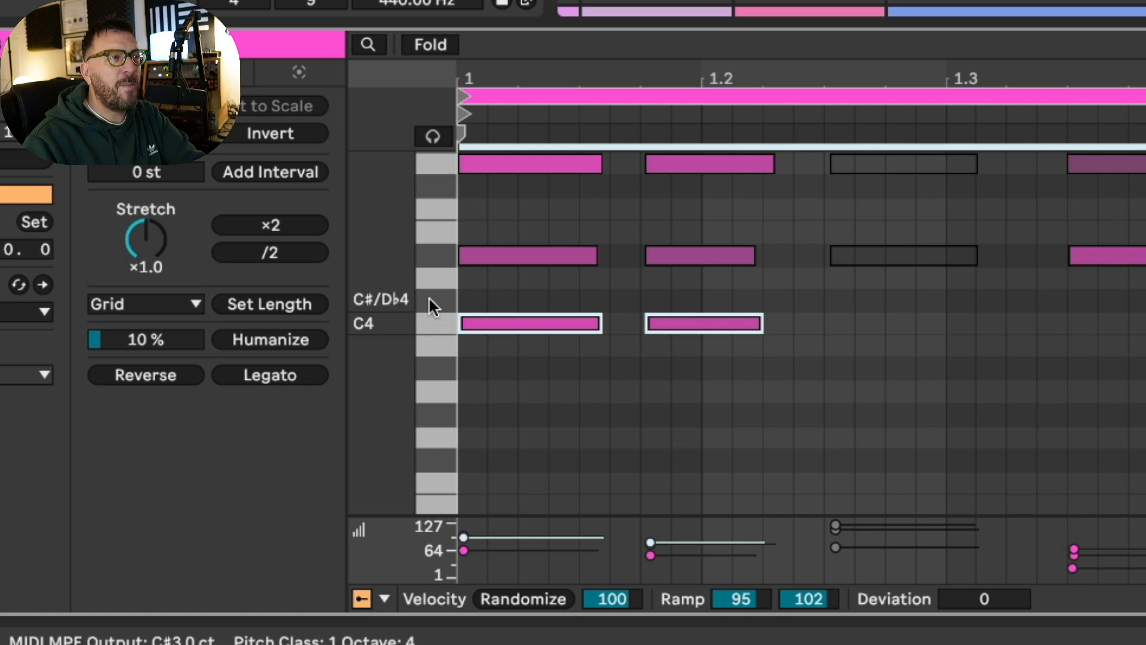
Transpose the scene 7 Electric Guitar Muffled clip to -1 st, comparing it with 0 st during playback
click(961, 2)
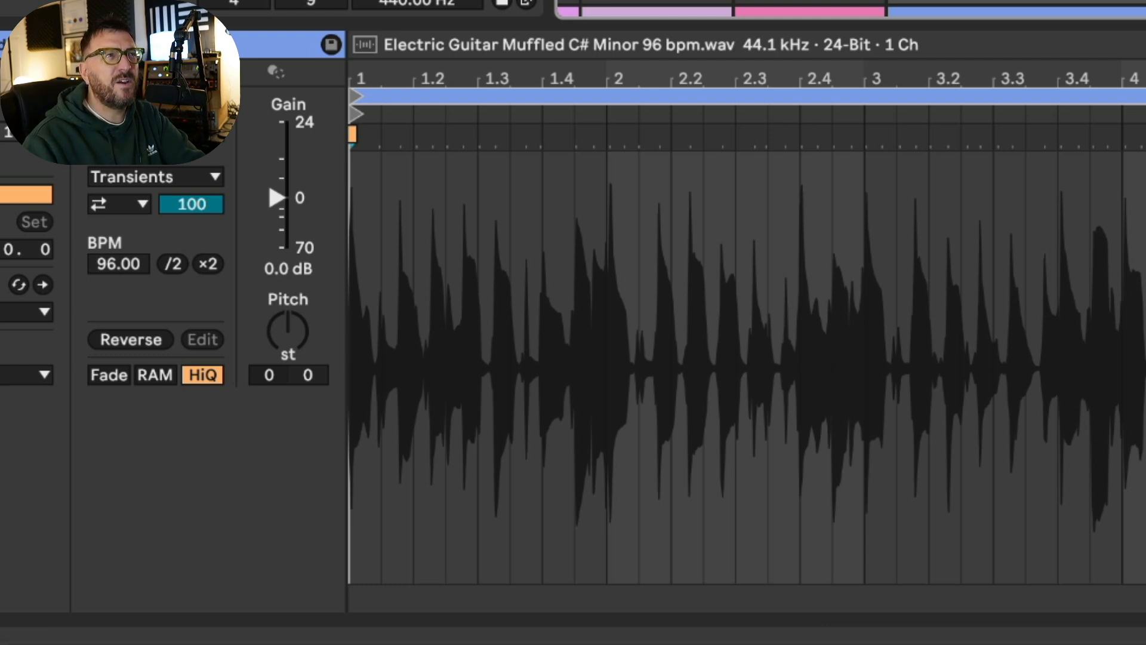
key(space)
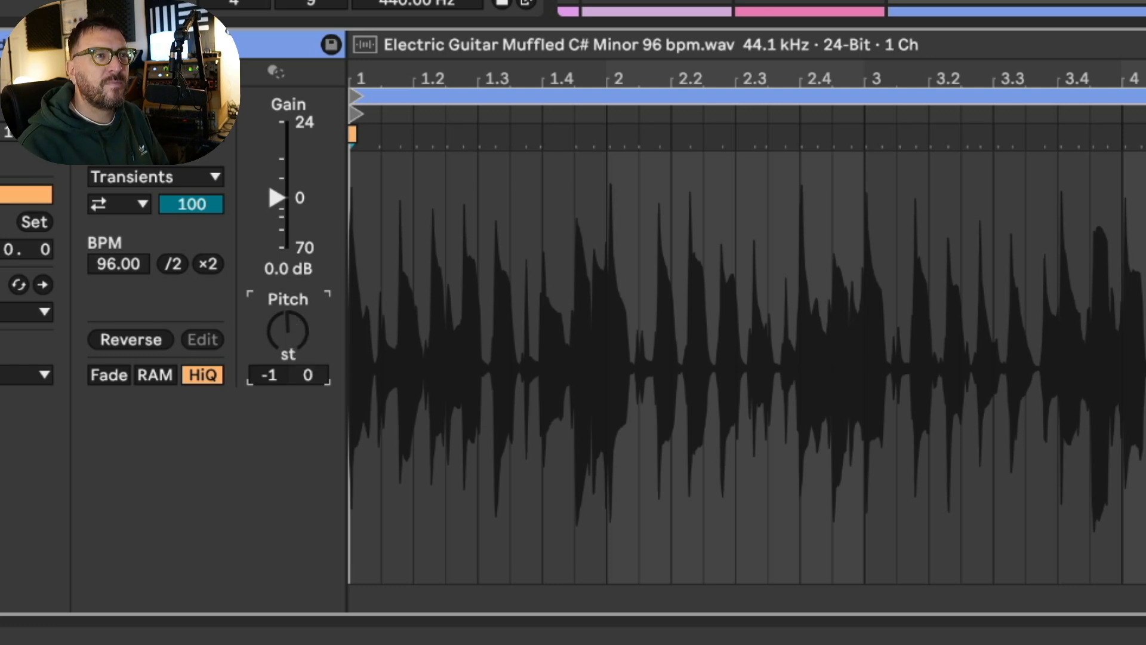
click(851, 5)
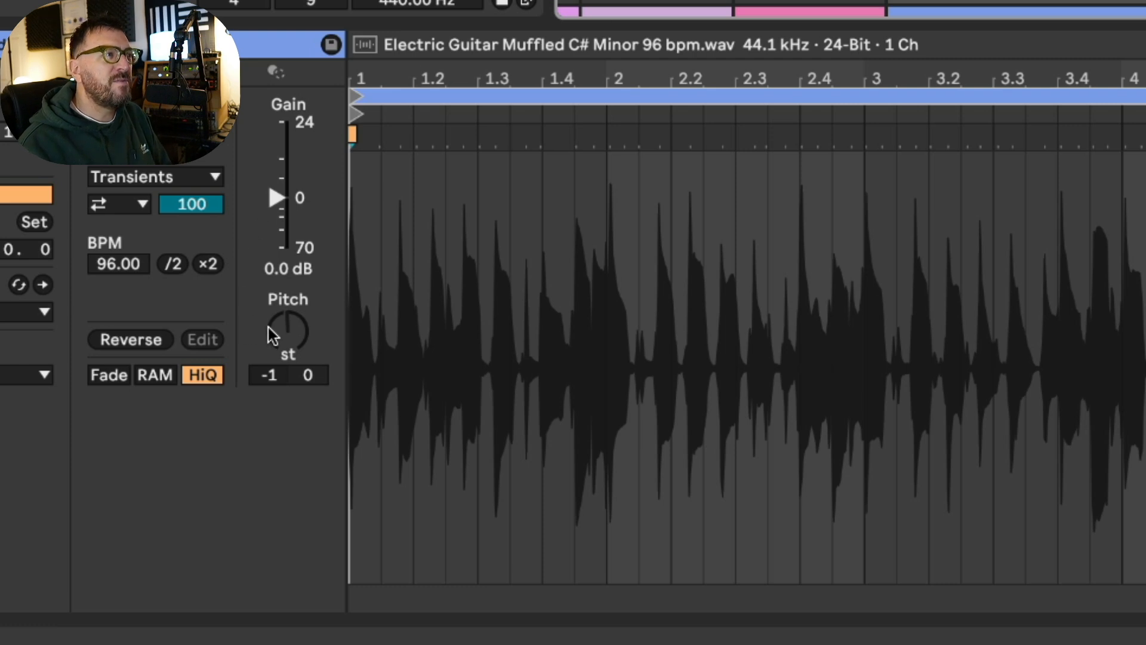
click(284, 327)
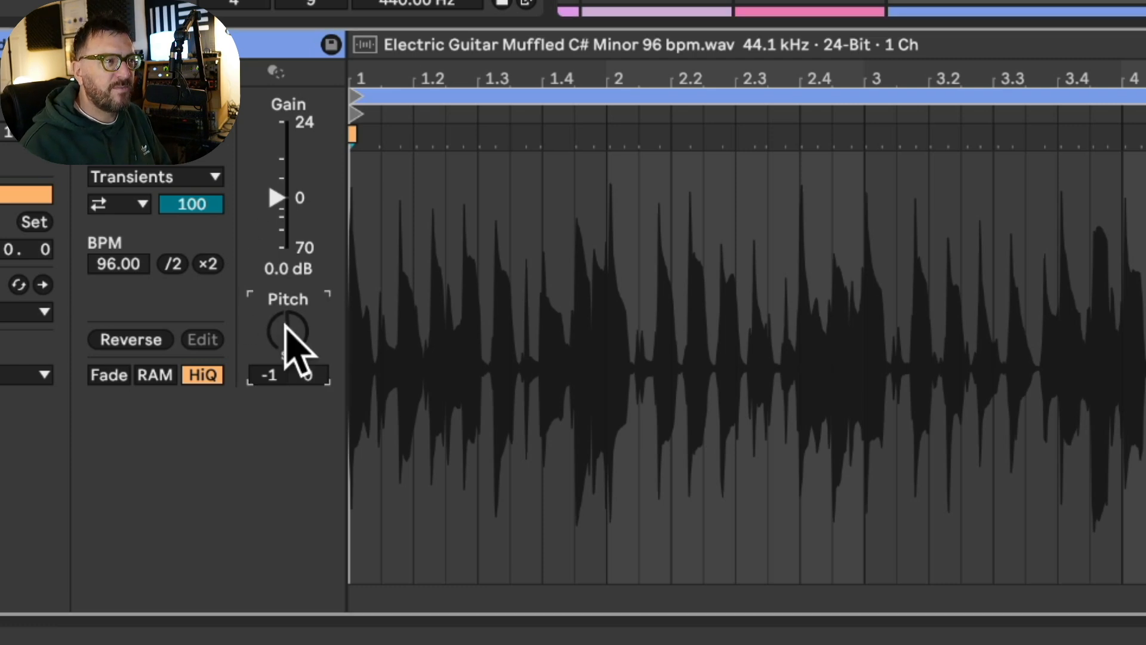
key(space)
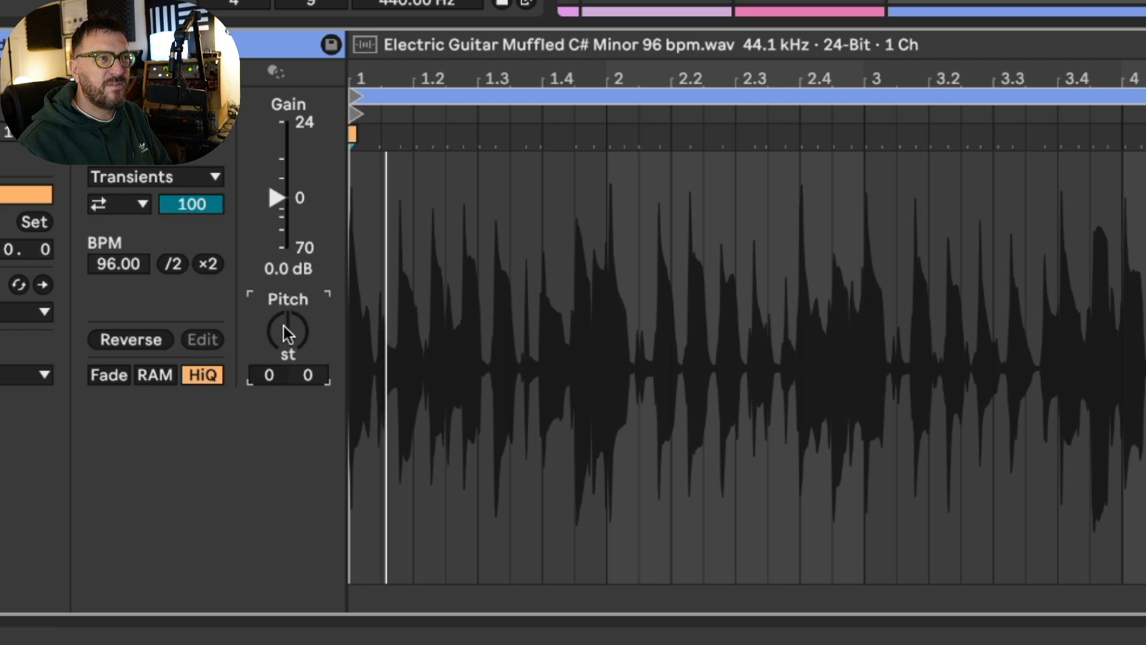
key(Down)
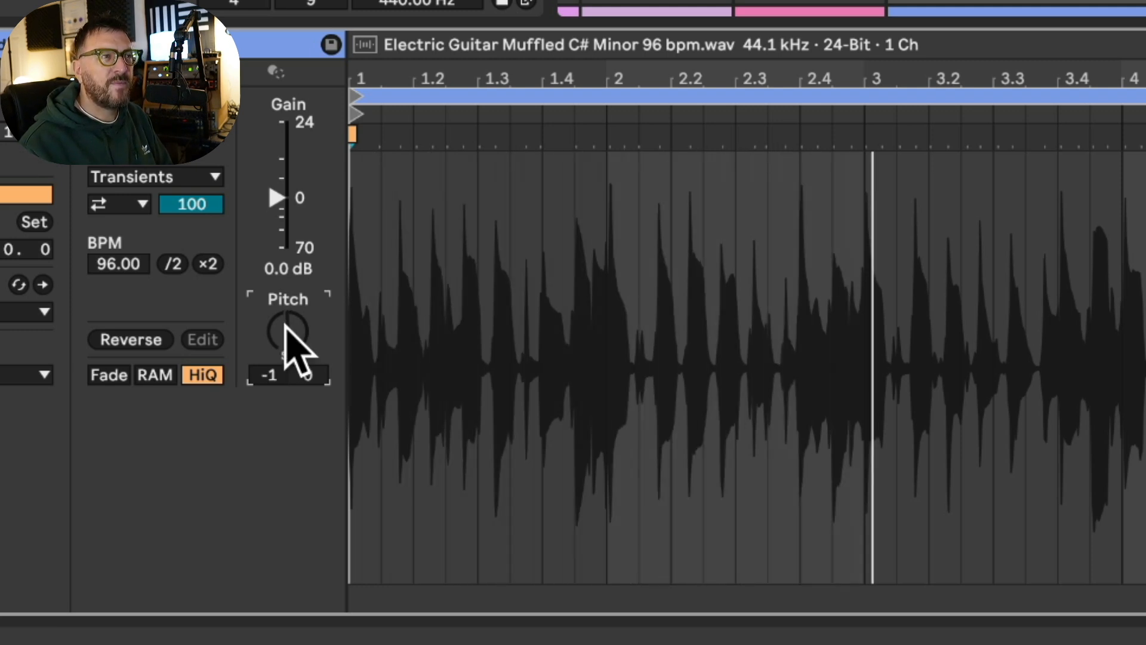
key(space)
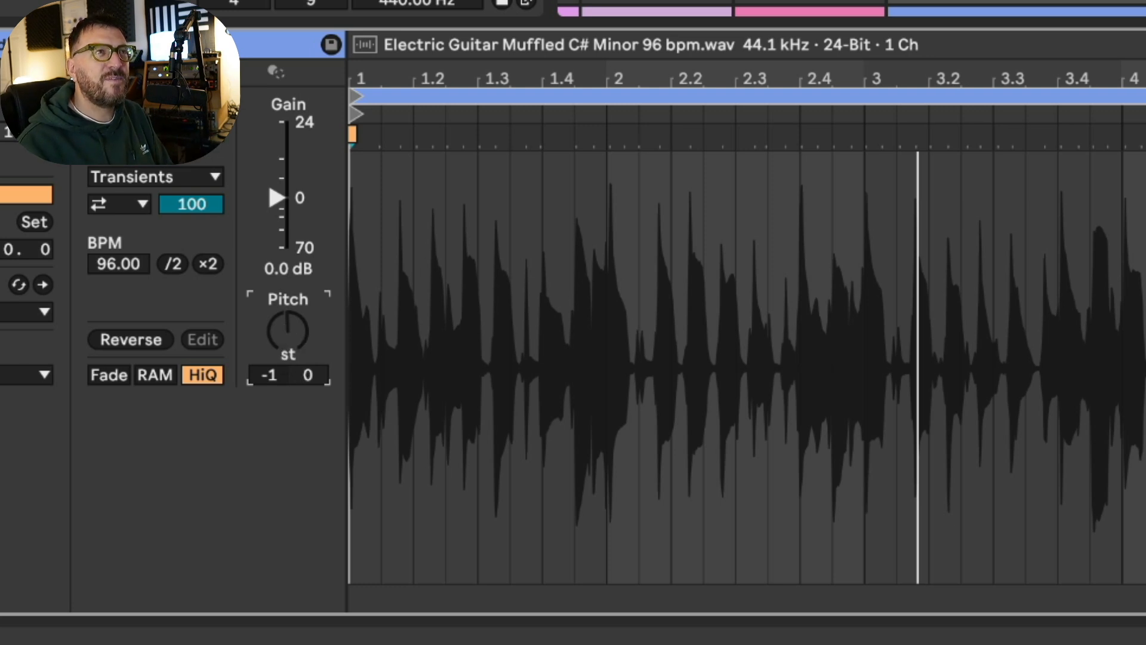
key(space)
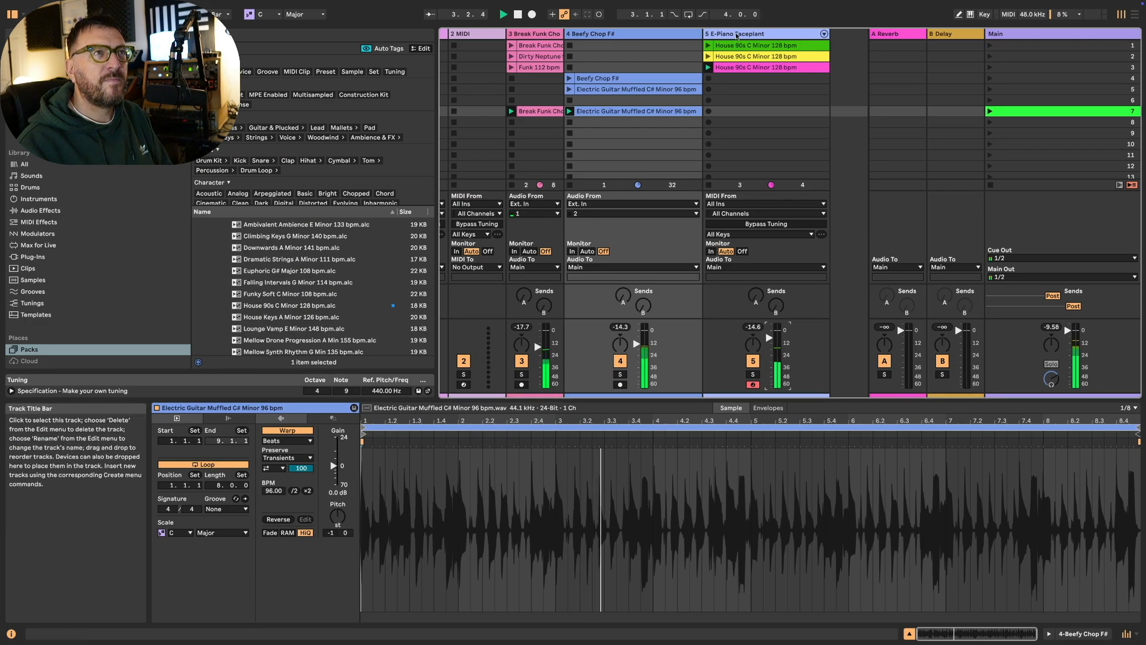
Set the E-Piano Faceplant rack's Reverb to 80% and Tremolo Rate to 0.34 Hz, and check playback
click(737, 34)
drag(275, 551, 275, 507)
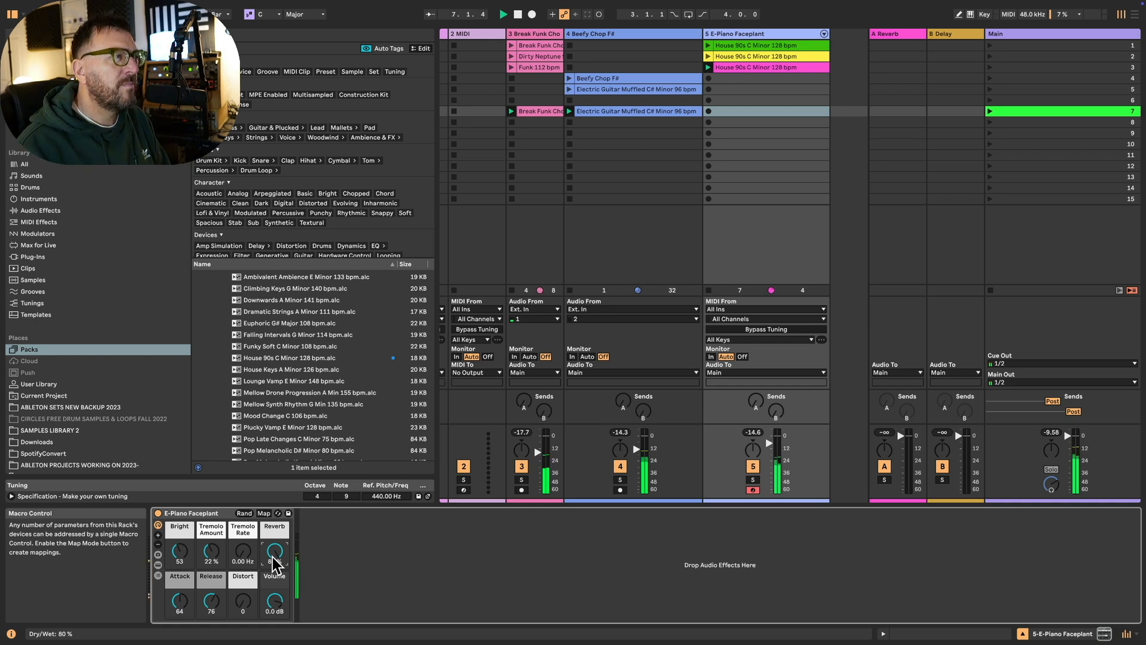
drag(243, 550, 243, 540)
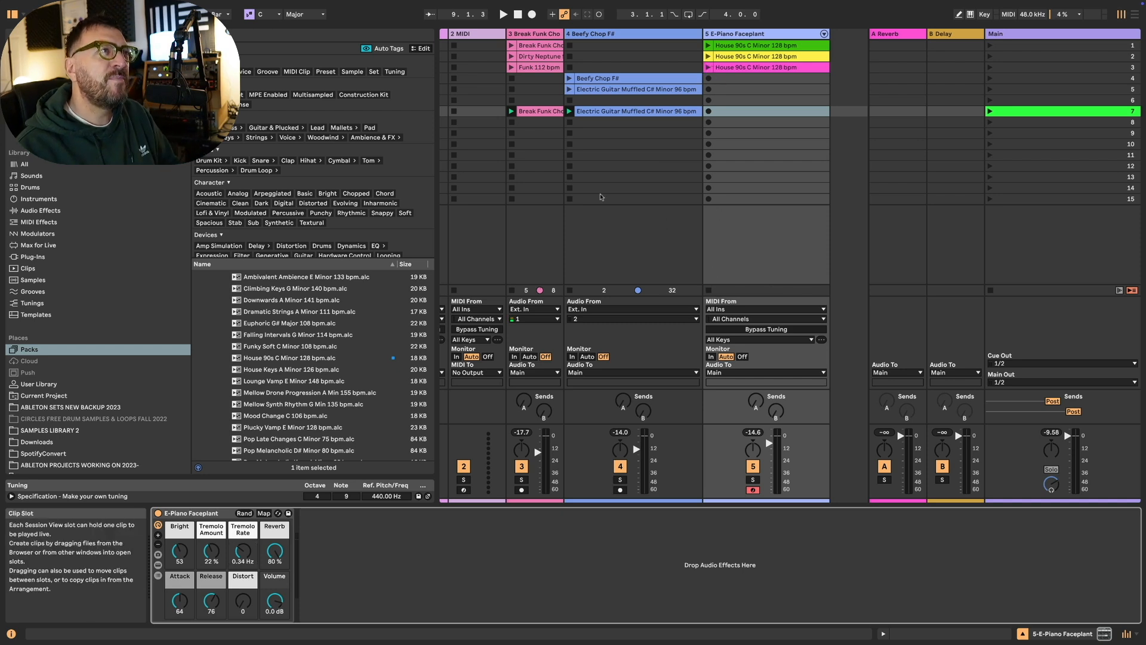
key(space)
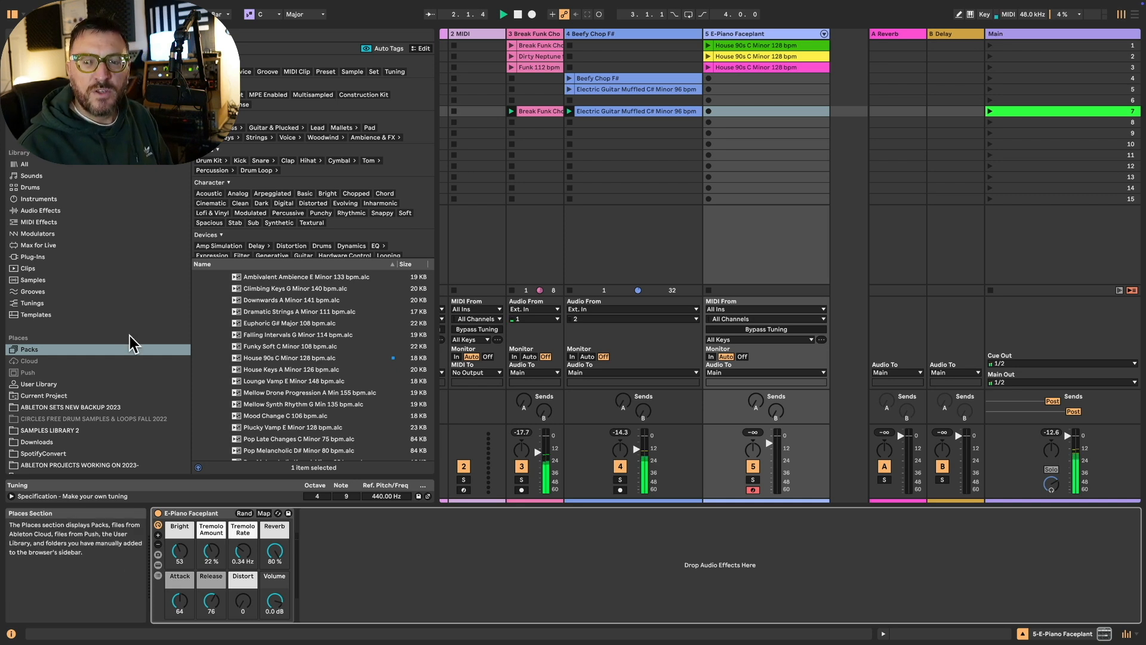
key(space)
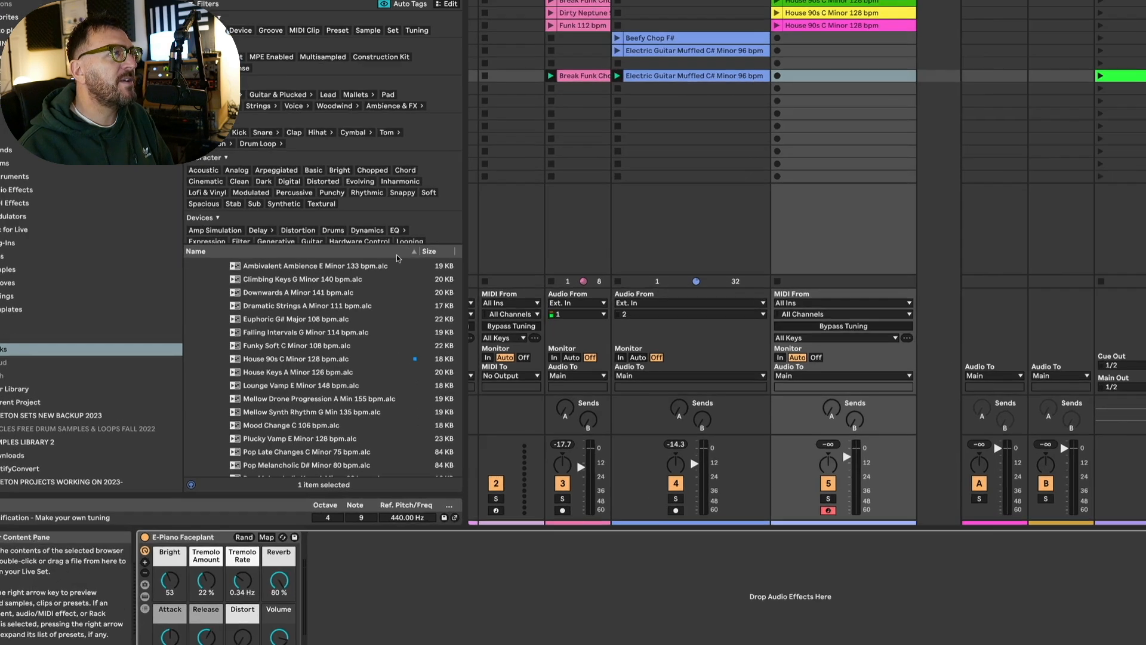
Collapse the Chord Progression folder and expand Bassline under the Core Library's Tonal MIDI clips
scroll(335, 317, up, 5)
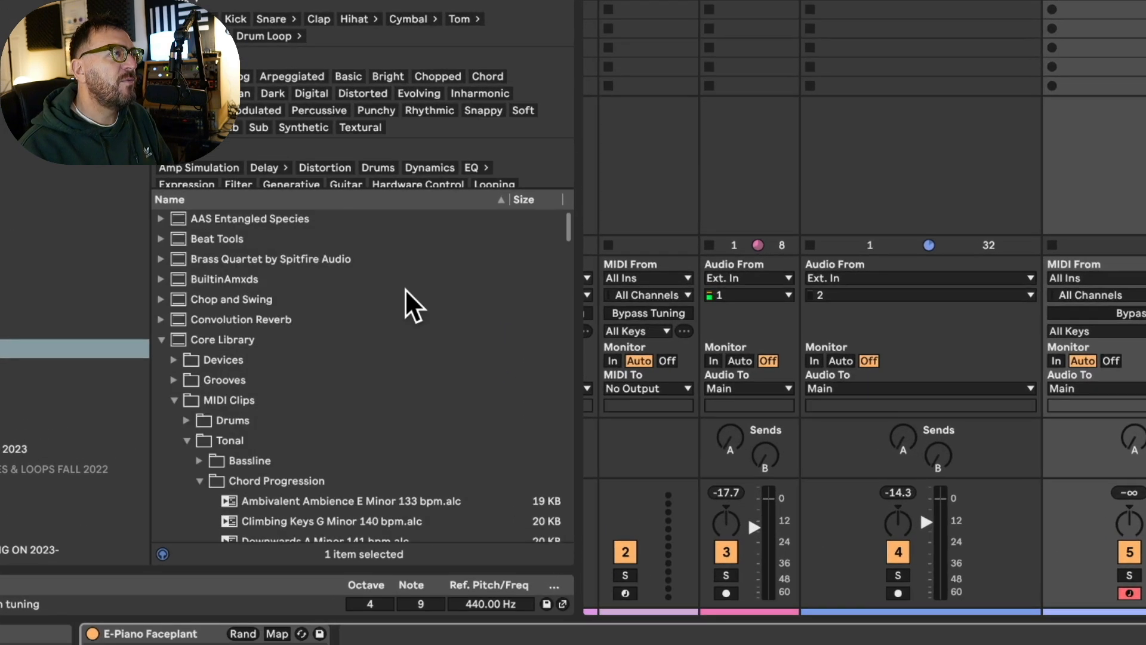
scroll(411, 301, down, 3)
click(199, 425)
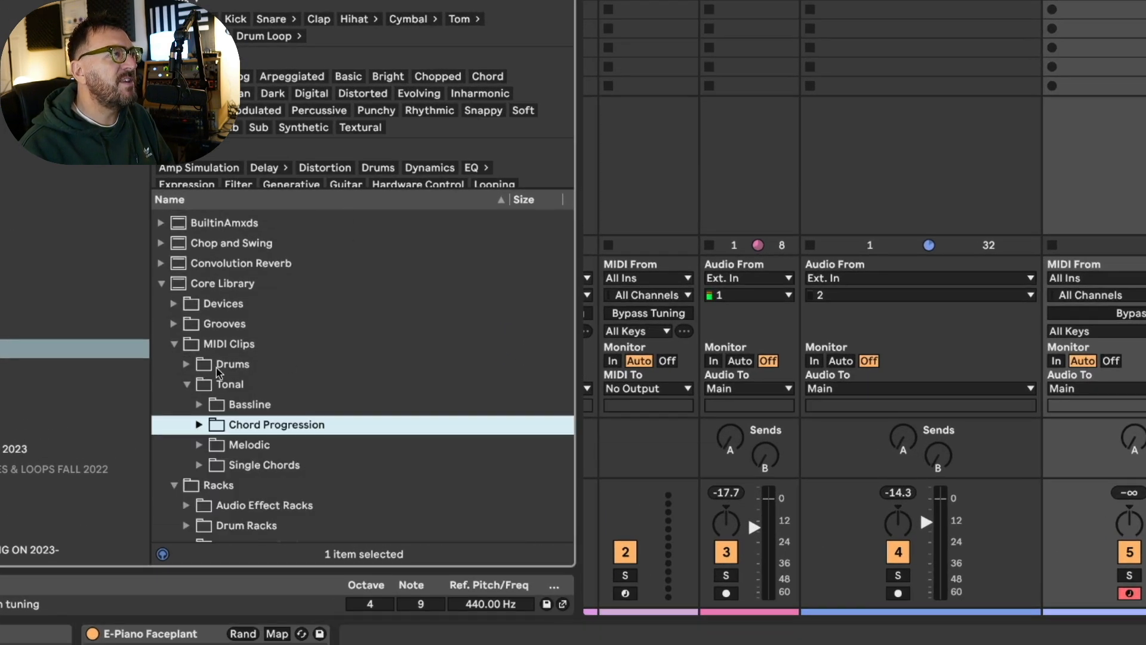
click(219, 347)
click(199, 405)
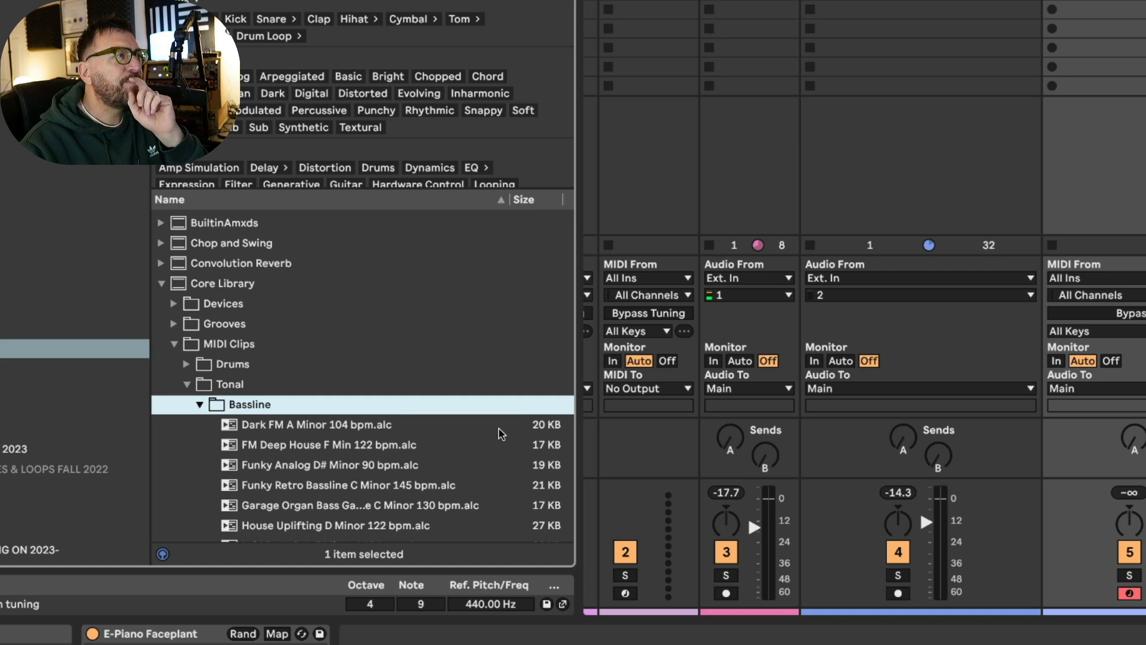
scroll(500, 428, down, 5)
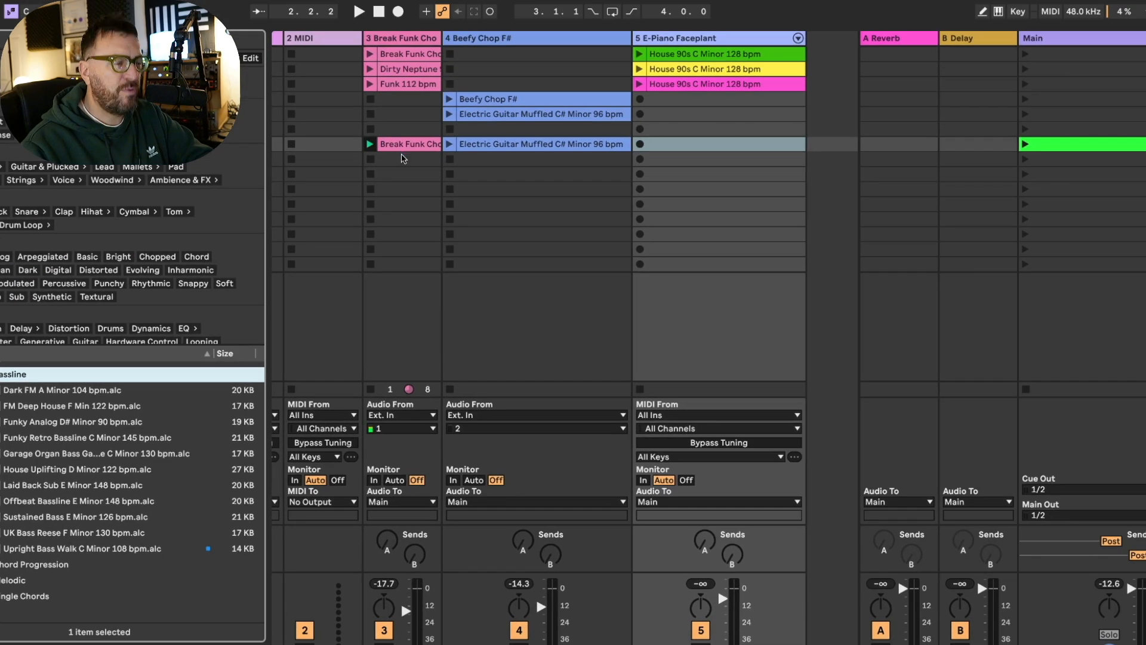
Preview the bassline clip Upright Bass Walk C Minor 108 bpm over the playing Break Funk Chop beat
key(space)
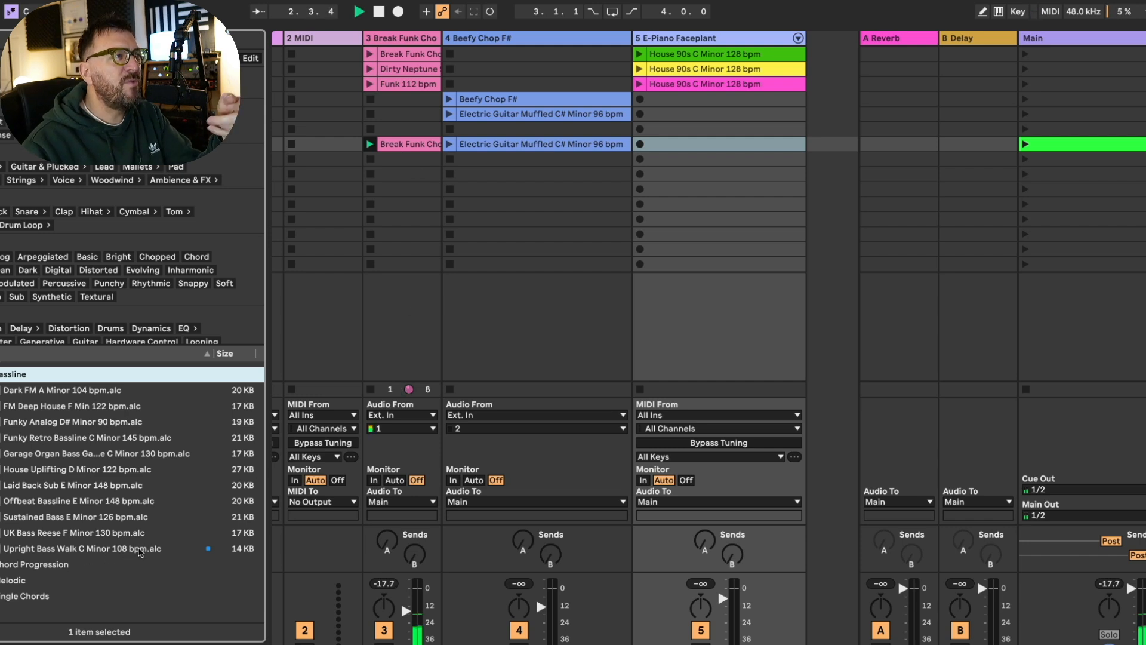
click(86, 547)
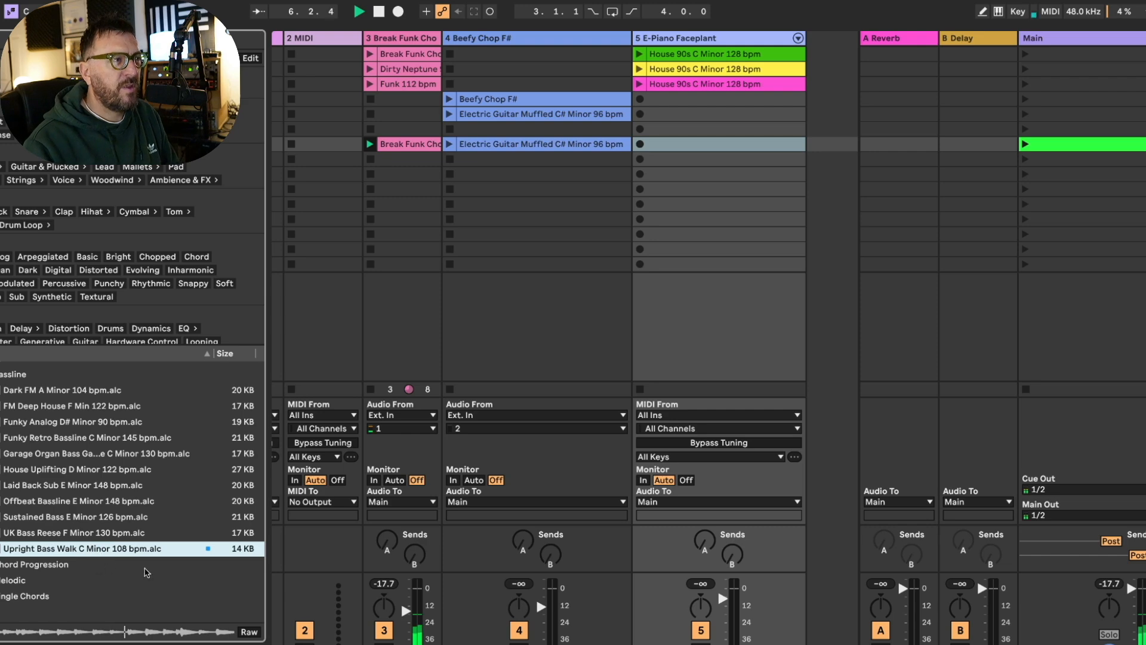
key(space)
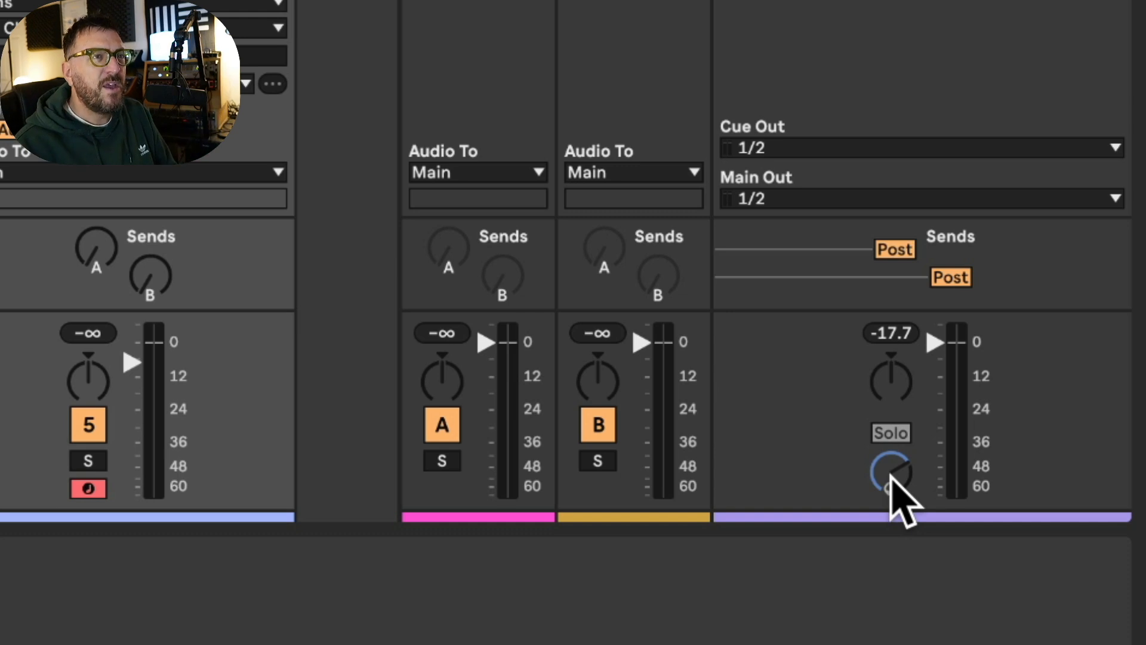
Adjust the Main track's cue volume and preview Upright Bass Walk C Minor 108 bpm again over the beat
mouse_move(891, 469)
mouse_down()
mouse_move(890, 448)
mouse_move(889, 469)
mouse_up()
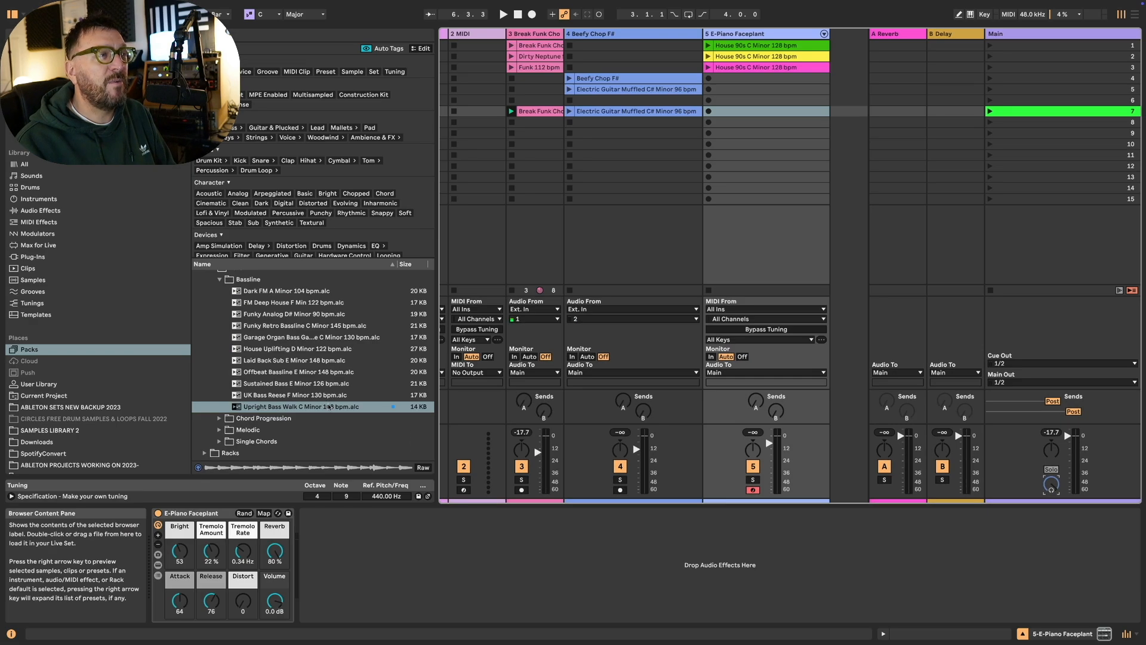
key(space)
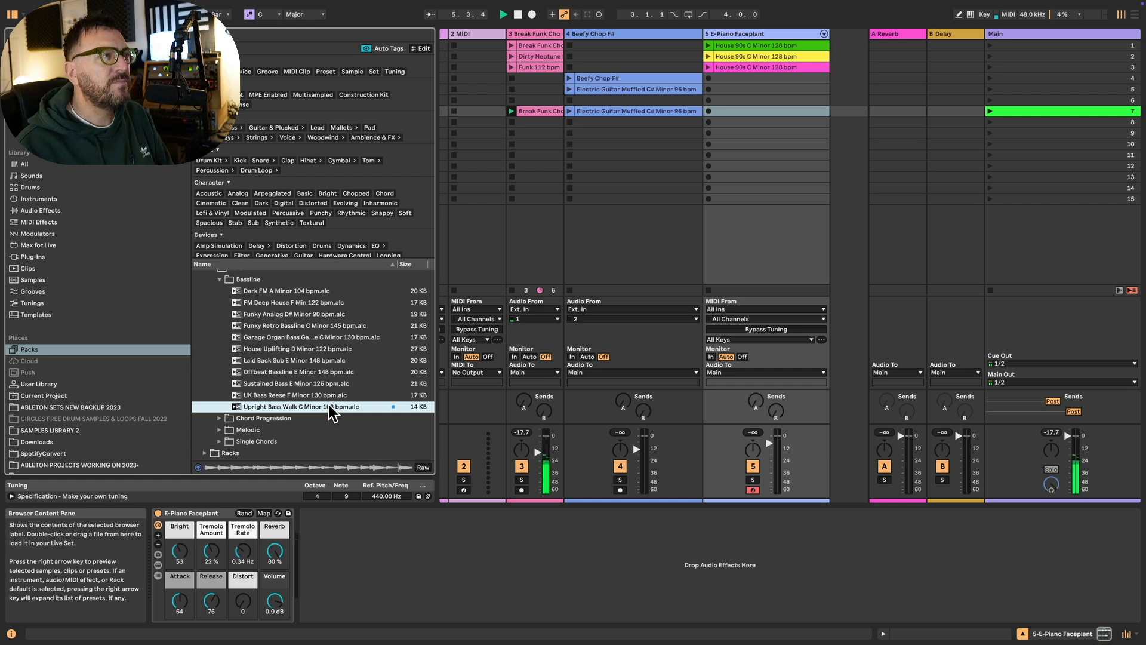
key(space)
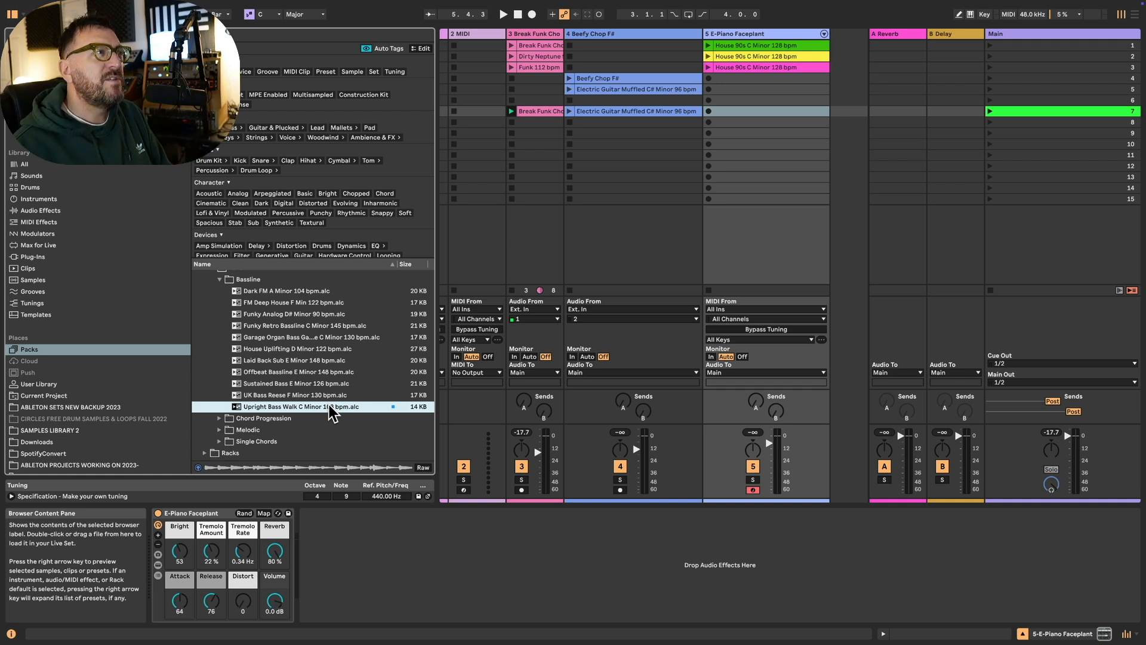
Add the Upright Bass Walk C Minor 108 bpm clip to a new track in scene 9, open its notes and play it
drag(330, 412, 848, 132)
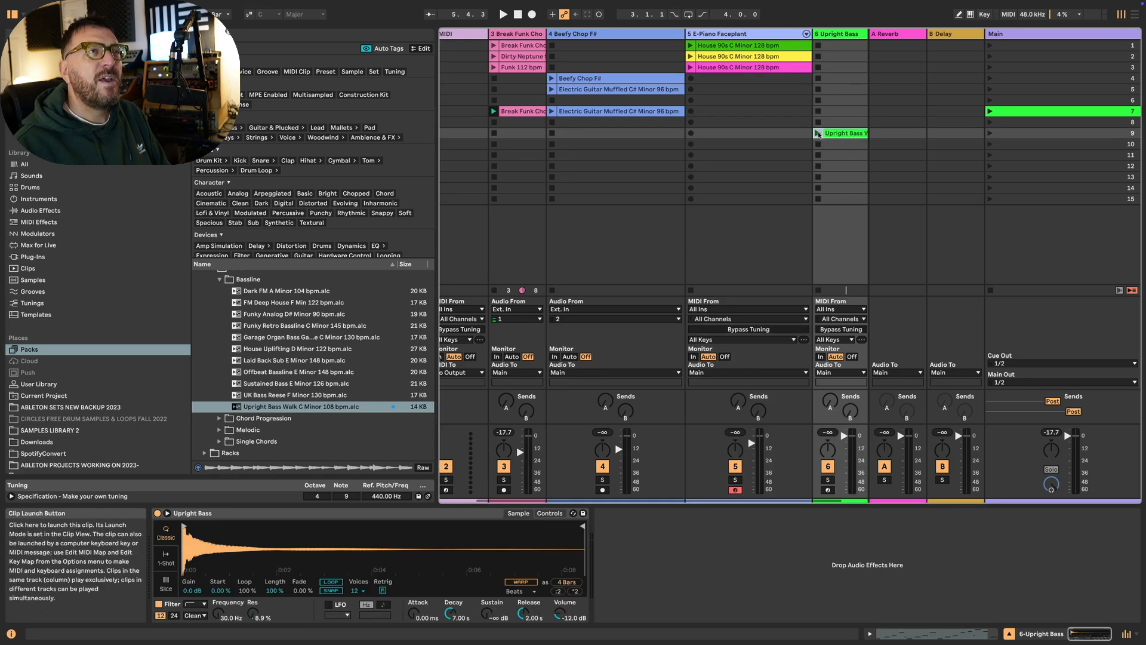
double_click(829, 134)
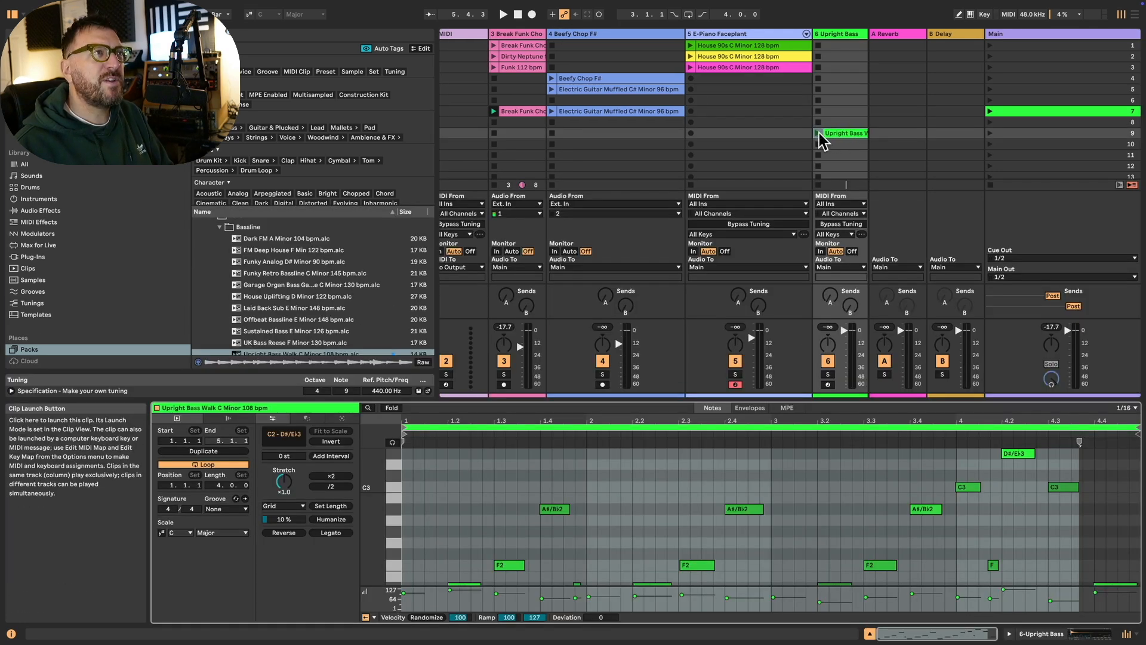
click(818, 134)
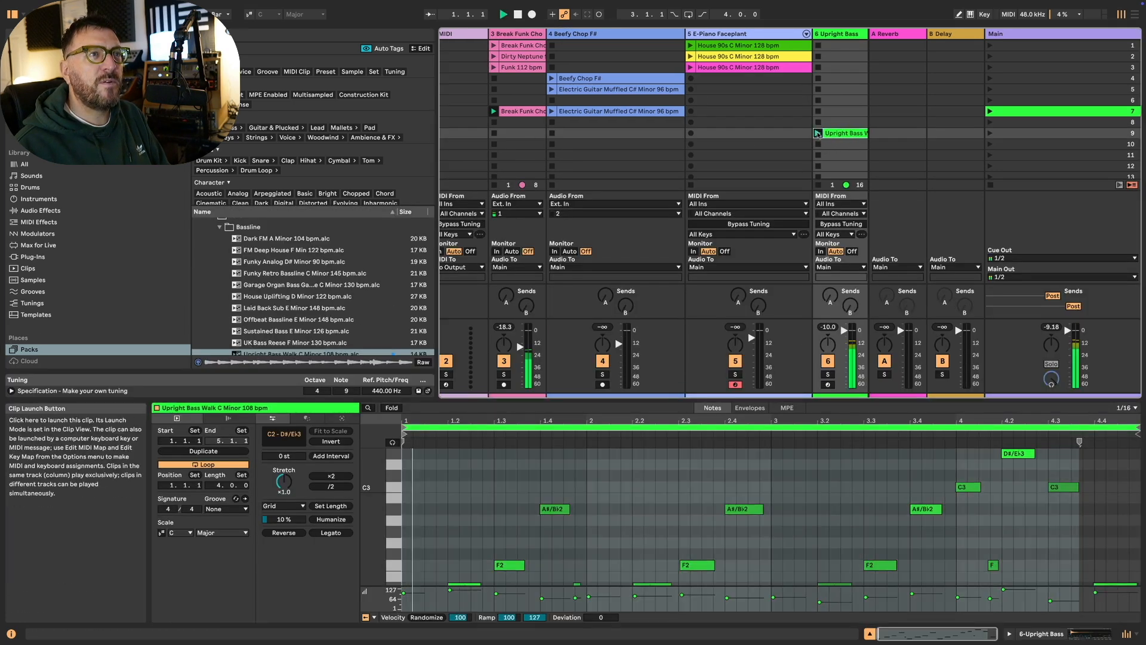
drag(816, 390, 814, 274)
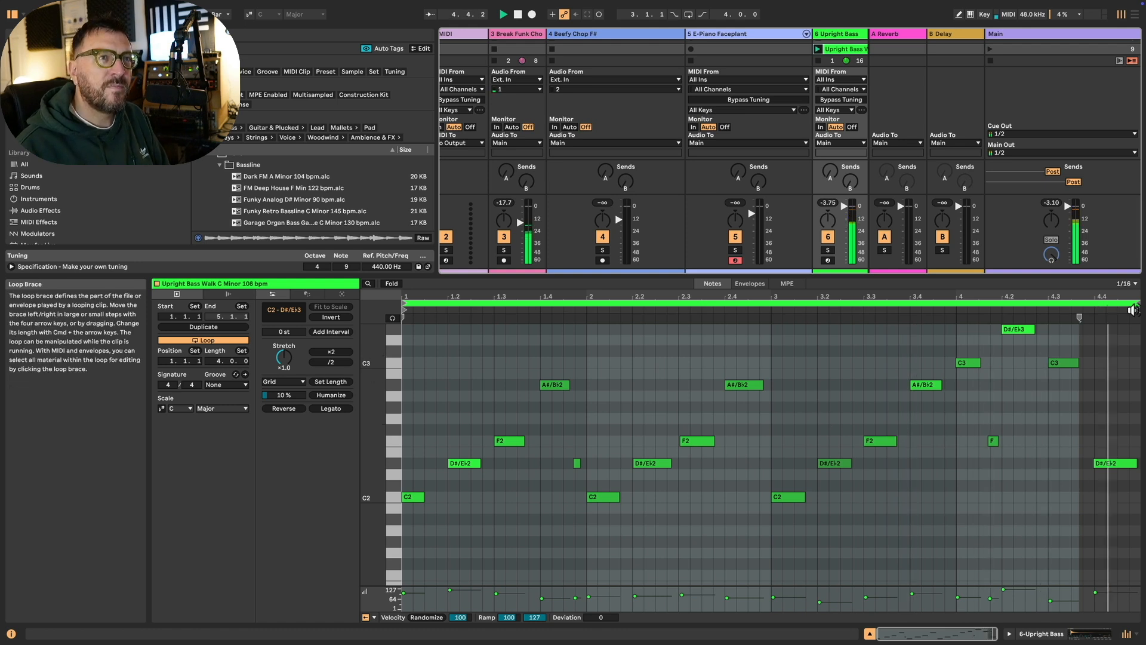
Shorten the bass clip's loop to the first two bars and audition it
mouse_move(1139, 308)
mouse_down()
mouse_move(883, 323)
mouse_move(770, 361)
mouse_up()
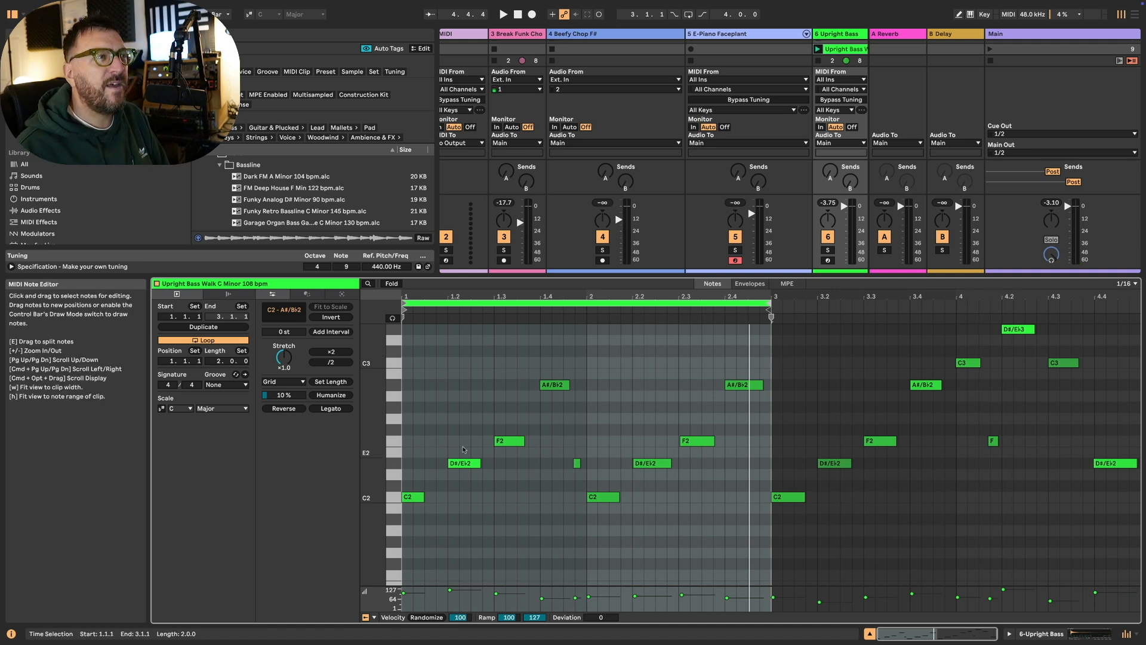
scroll(466, 455, up, 1)
key(space)
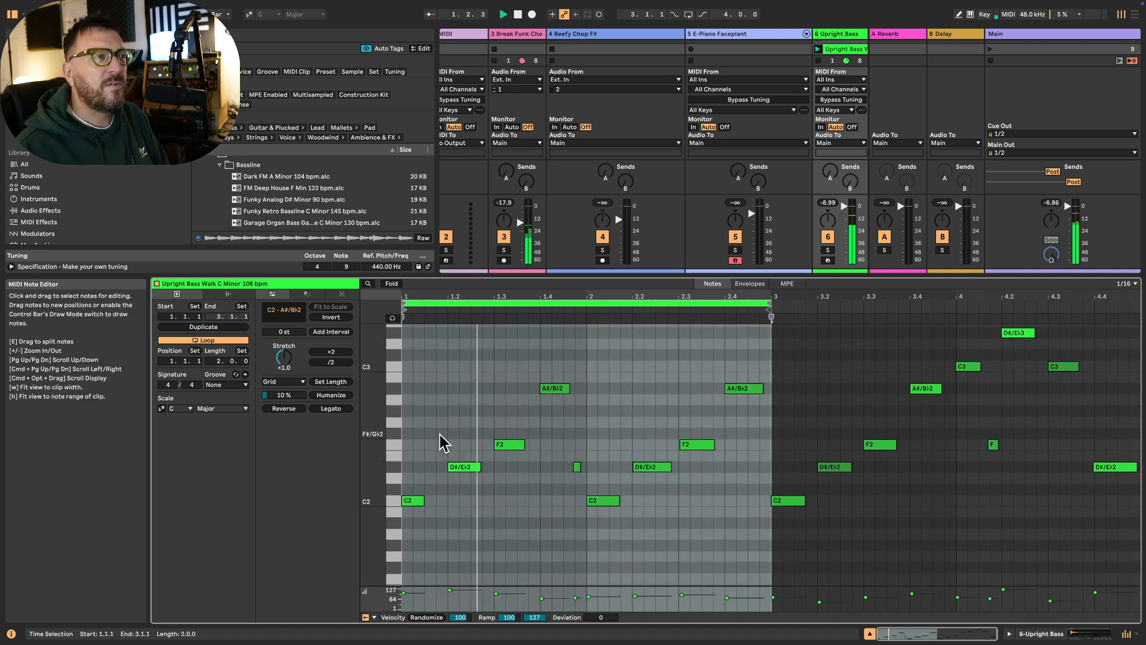
key(space)
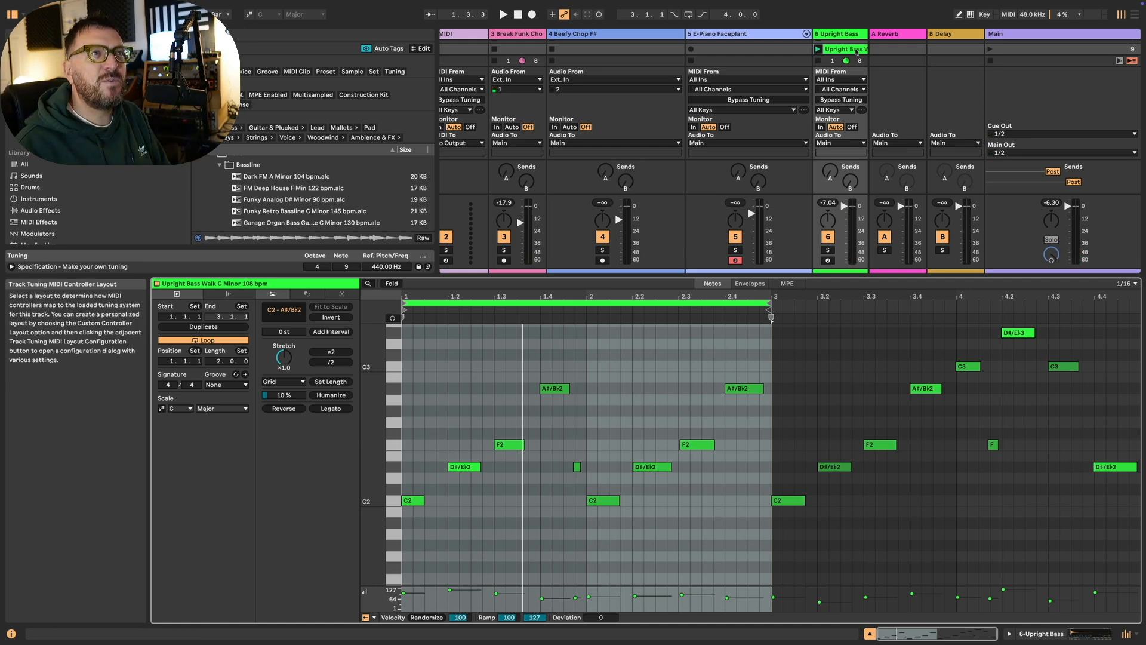
Widen the Upright Bass track and play the two-bar loop with its lowest notes in view
scroll(827, 50, right, 1)
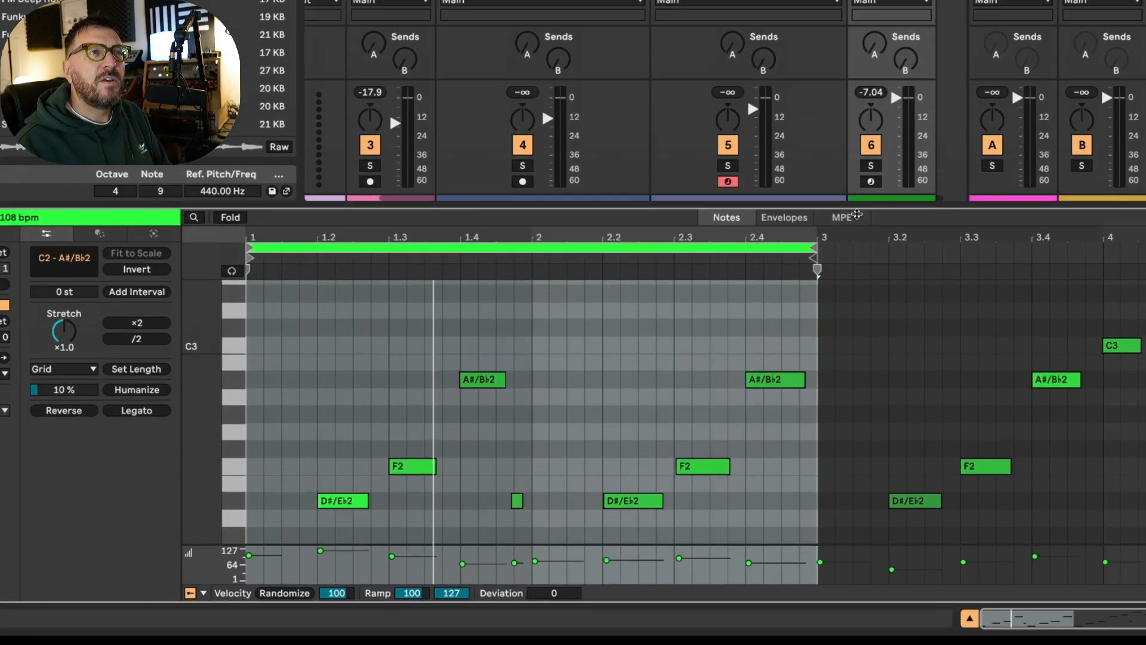
drag(844, 122, 844, 138)
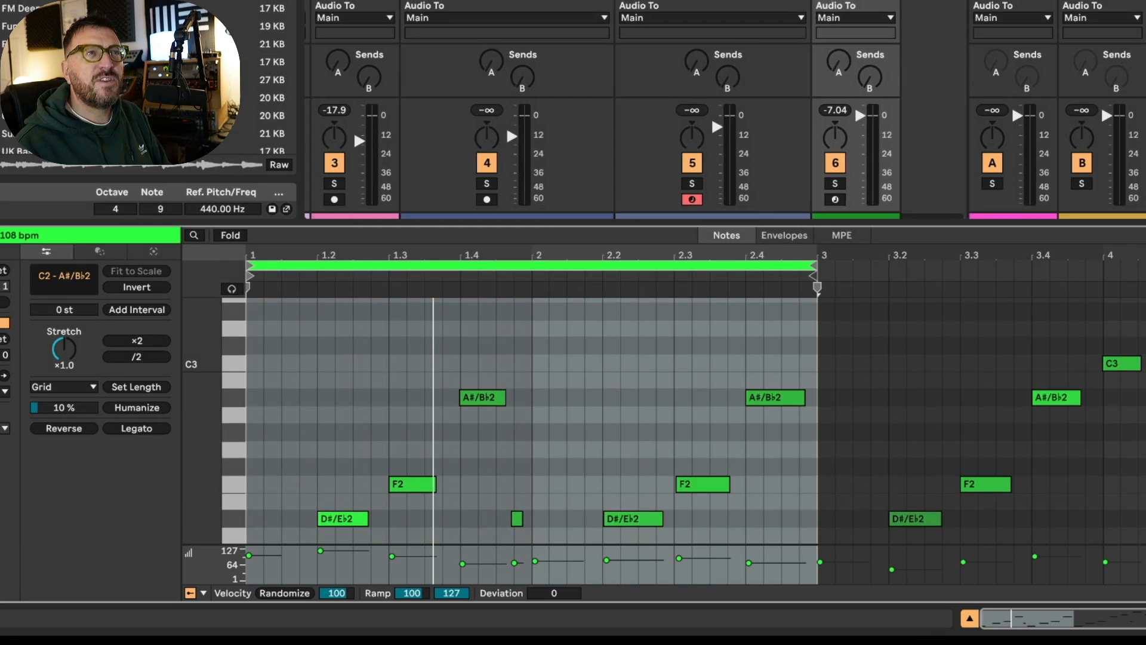
click(711, 116)
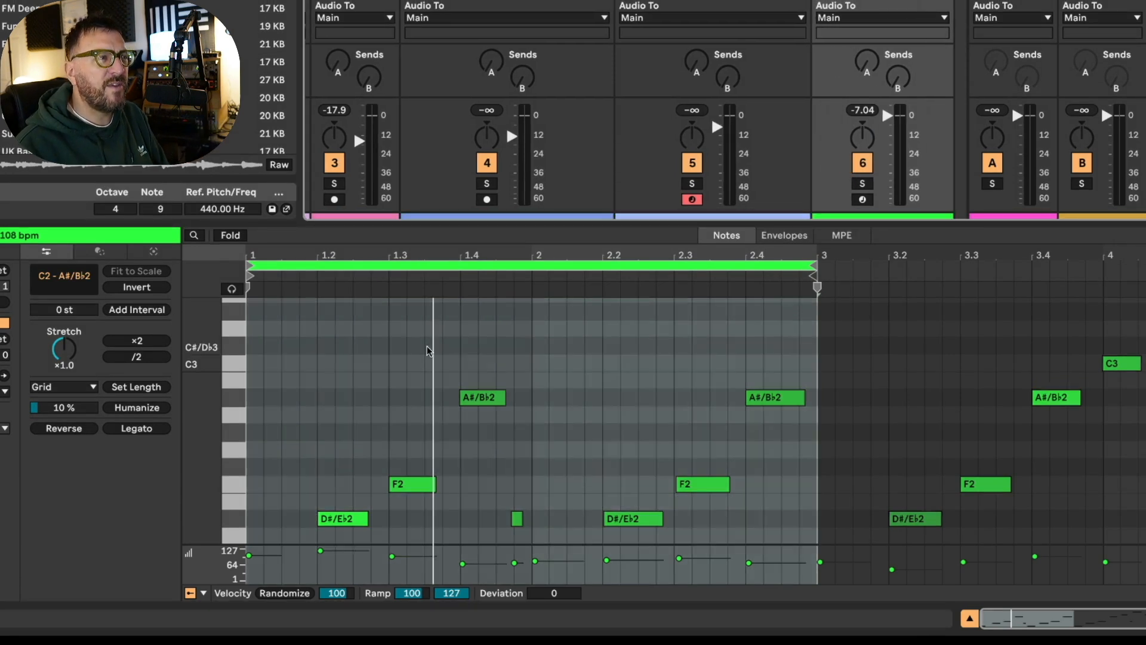
scroll(428, 352, down, 3)
scroll(428, 356, up, 1)
key(space)
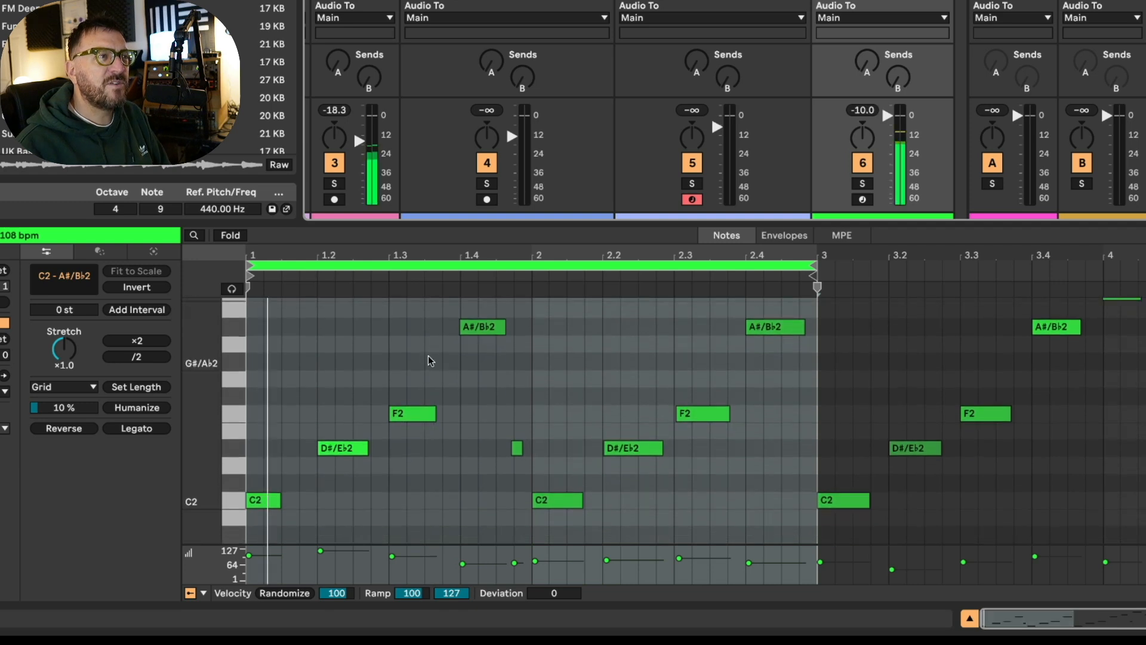
key(space)
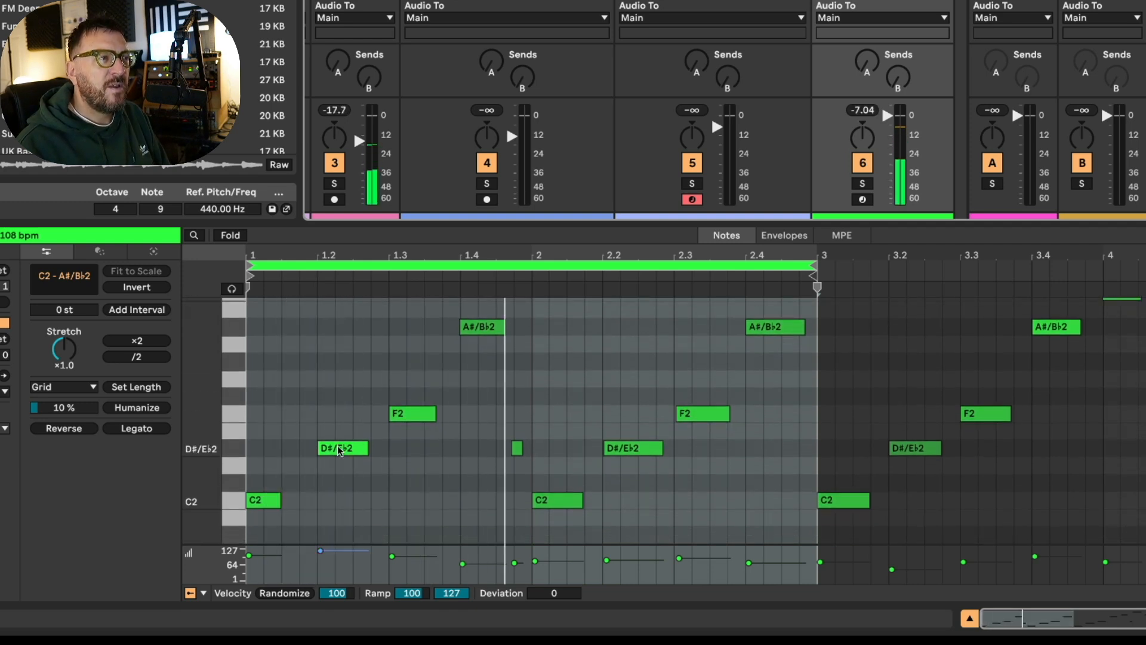
Turn on note preview in the clip editor and lower the D#2 note at beat 1.2 to C2
click(336, 449)
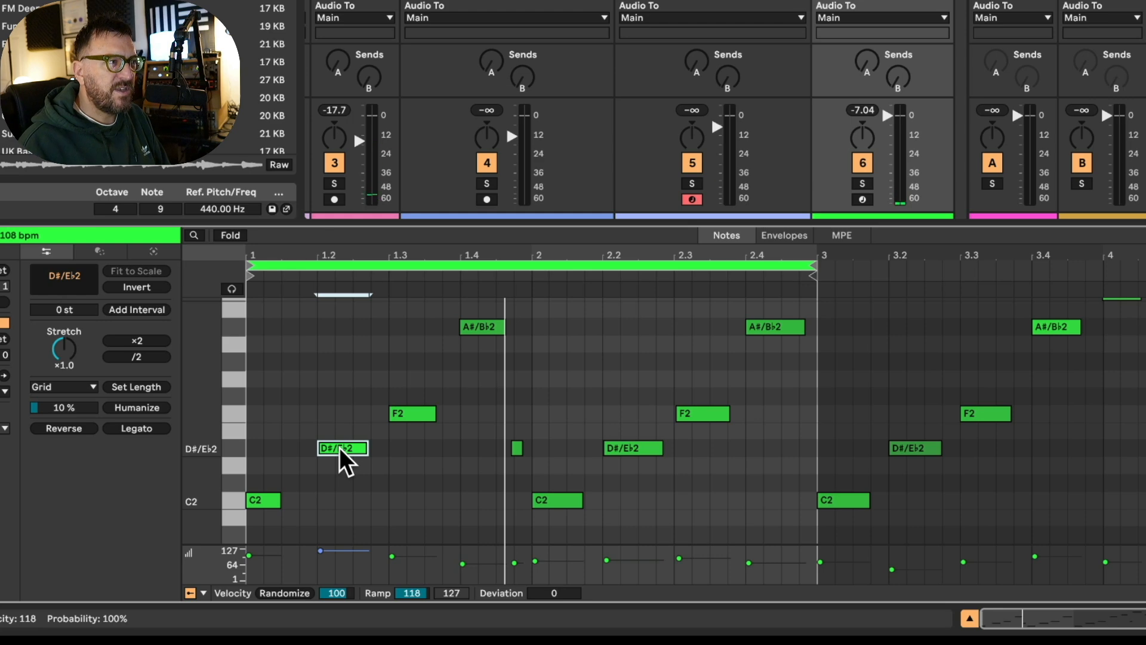
click(233, 290)
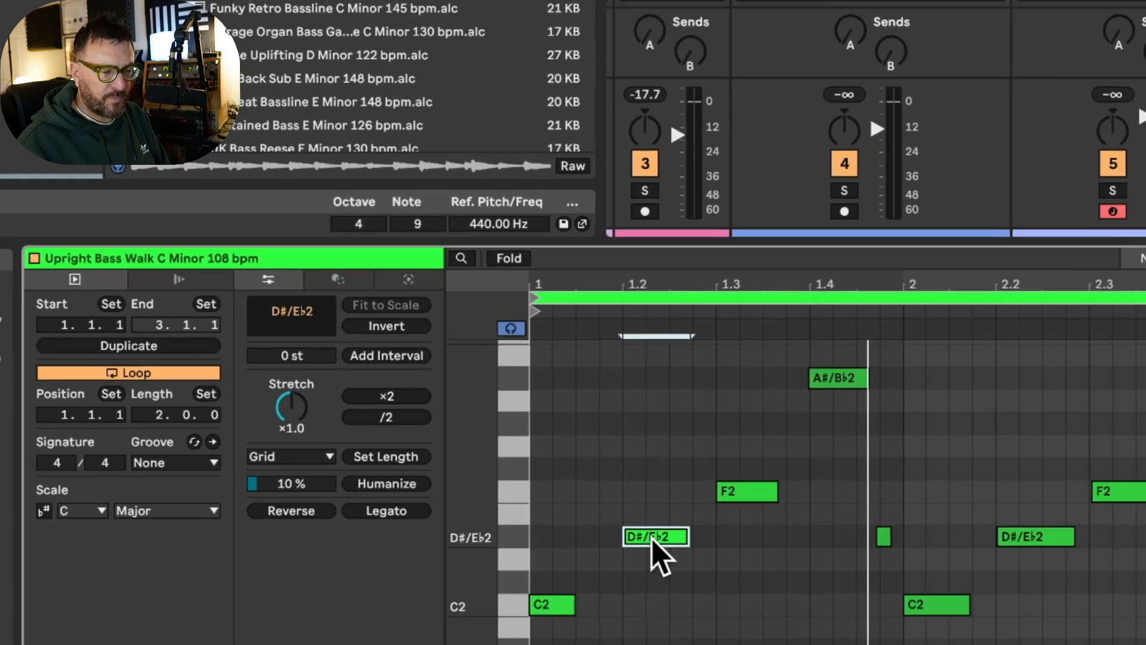
key(Down)
key(Down)
key(Down)
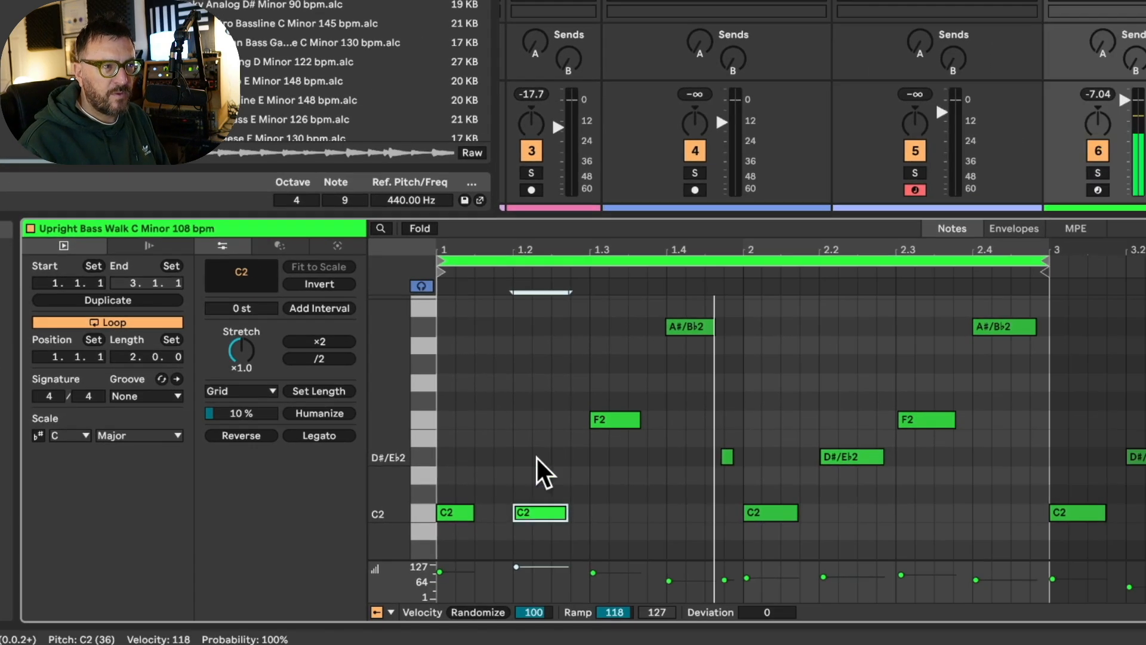
Try the note at beat 1.2 at pitches up to G2, and return it to C2
key(Up)
key(Up)
key(Up)
key(Up)
key(Up)
key(Up)
key(Up)
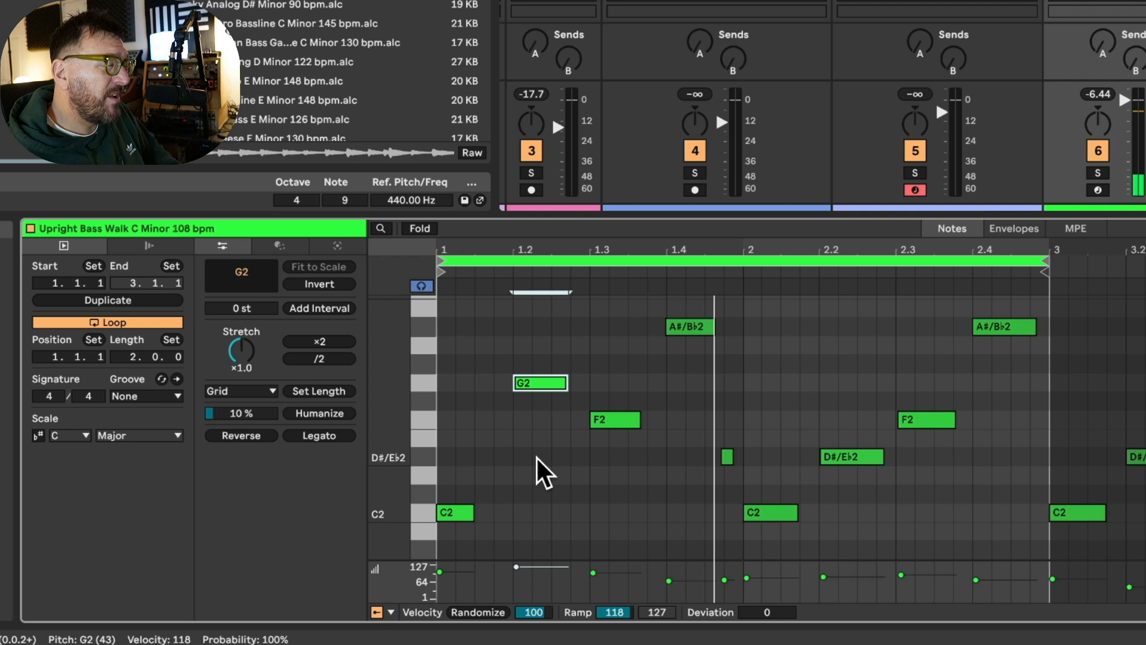
key(Down)
key(Down)
key(Down)
key(Down)
key(Down)
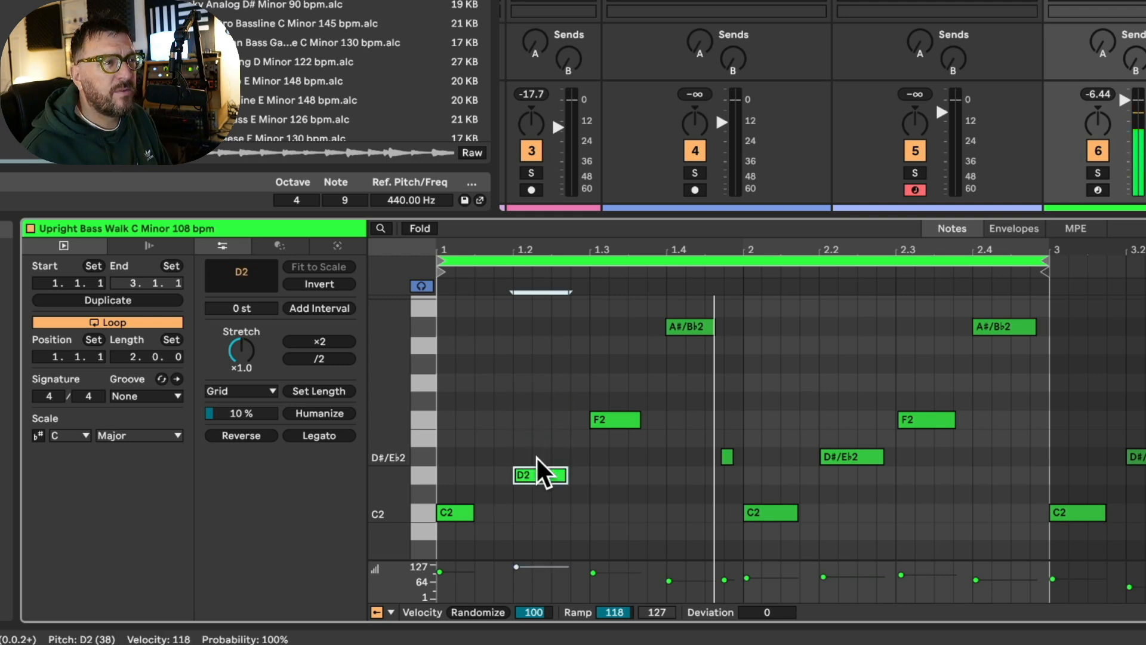
key(Down)
key(Down)
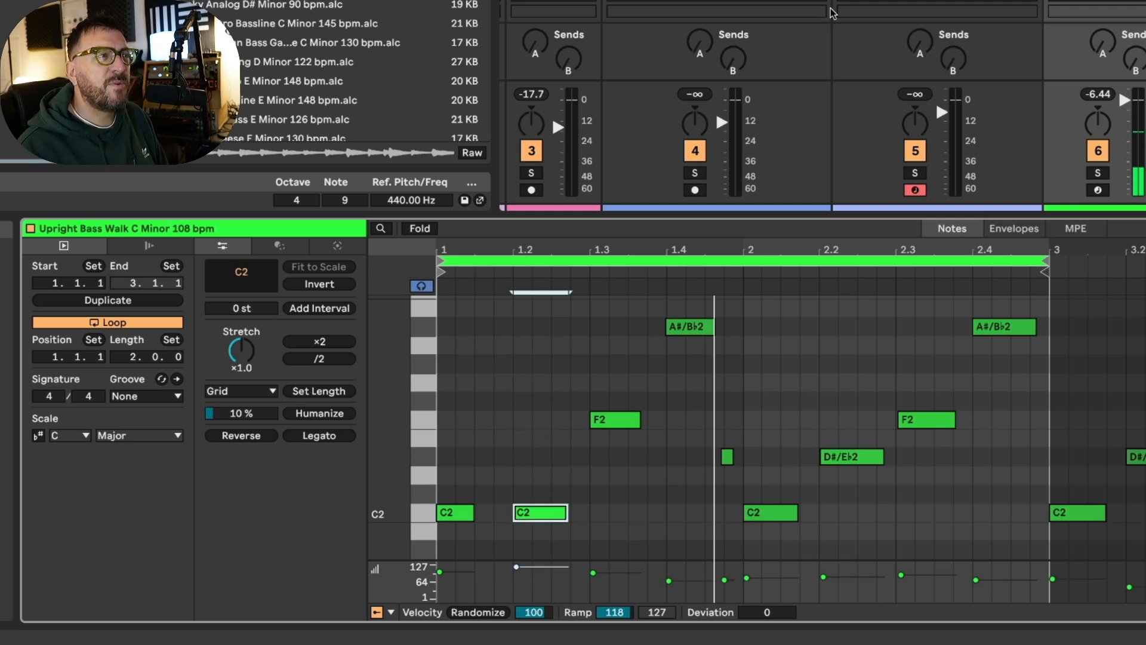
Deactivate all notes above C2 from beat 1.3 to the end of the two-bar loop, and play the result
drag(596, 292, 984, 493)
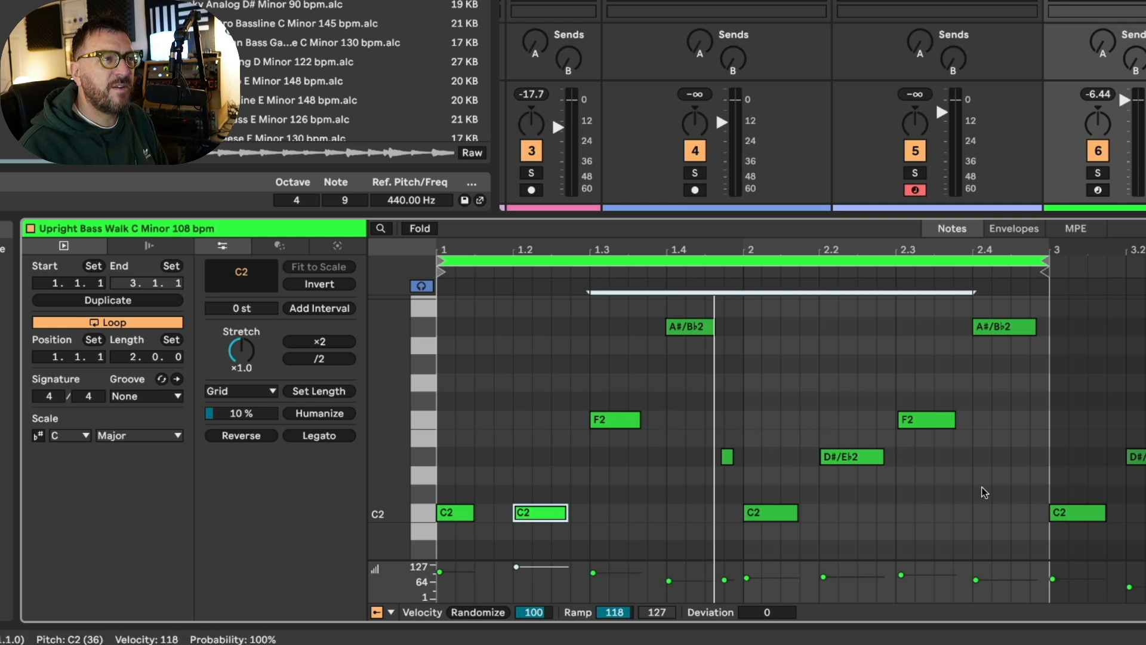
drag(570, 298, 1016, 485)
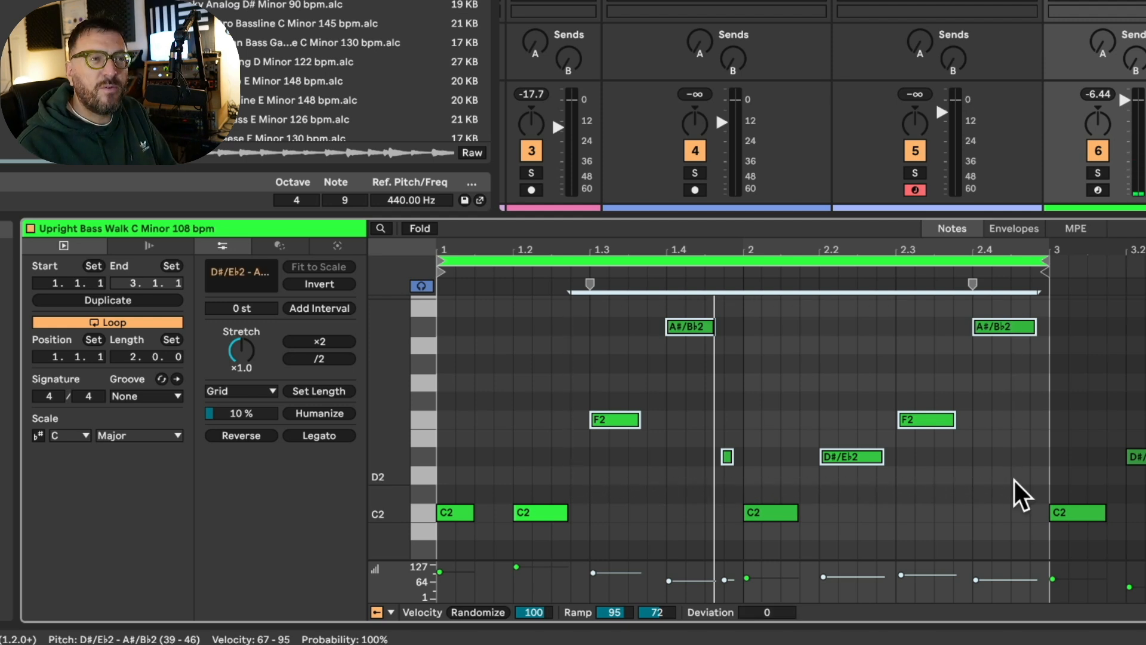
key(0)
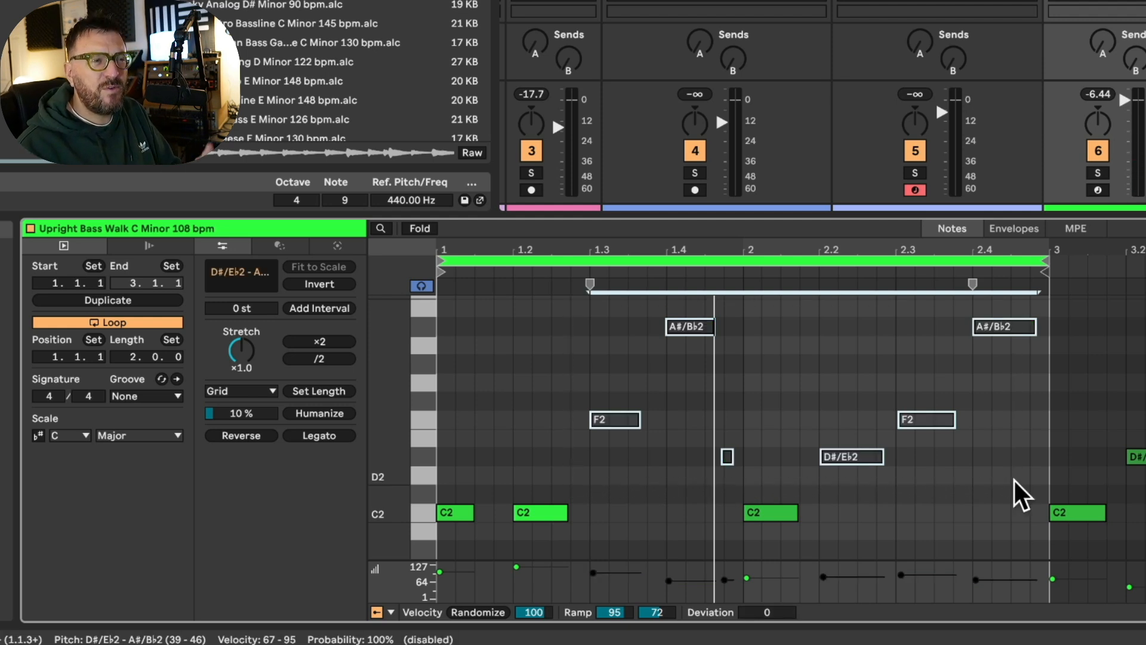
key(space)
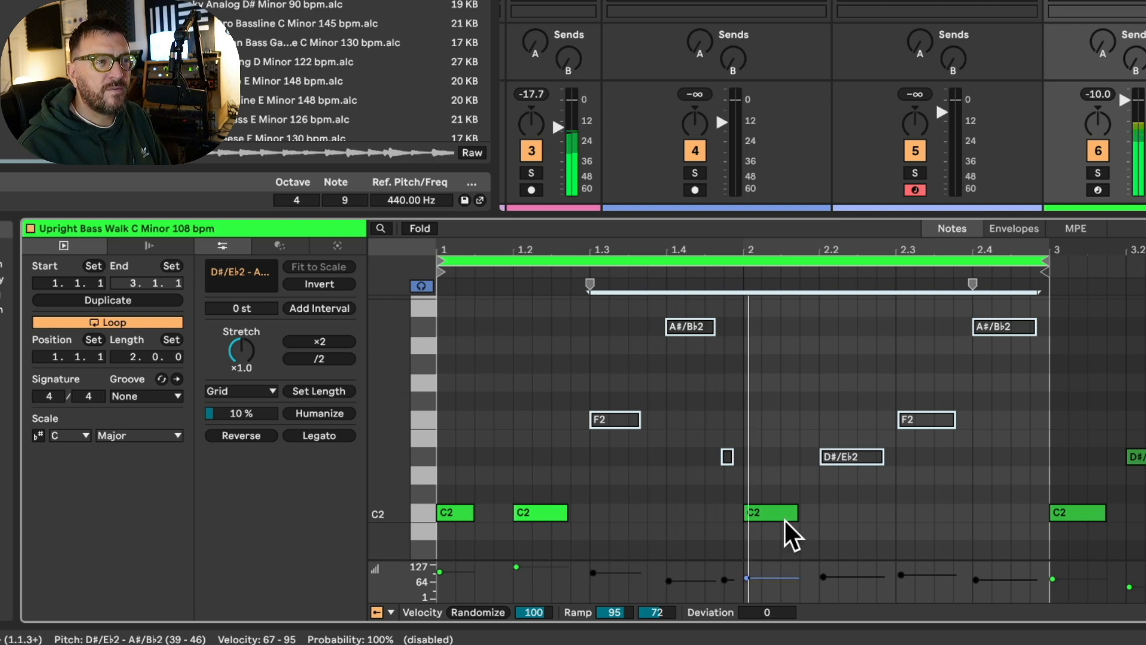
Reactivate the short D#2 note before bar 2 and the A#2 notes at beats 2.4 and 1.4
click(727, 457)
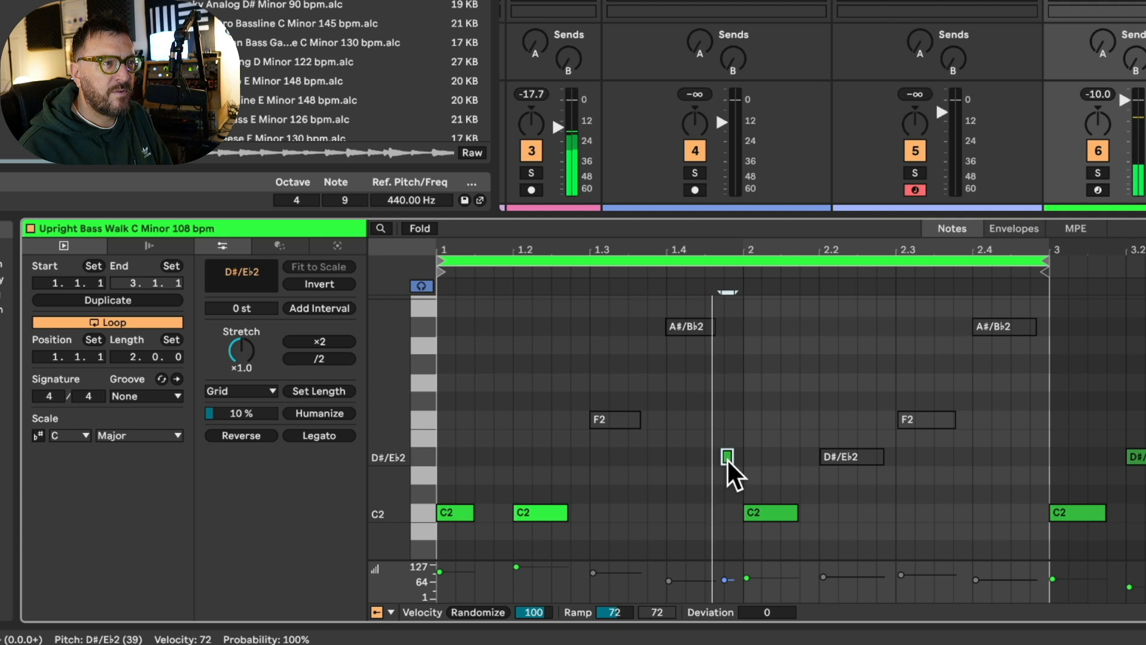
click(998, 325)
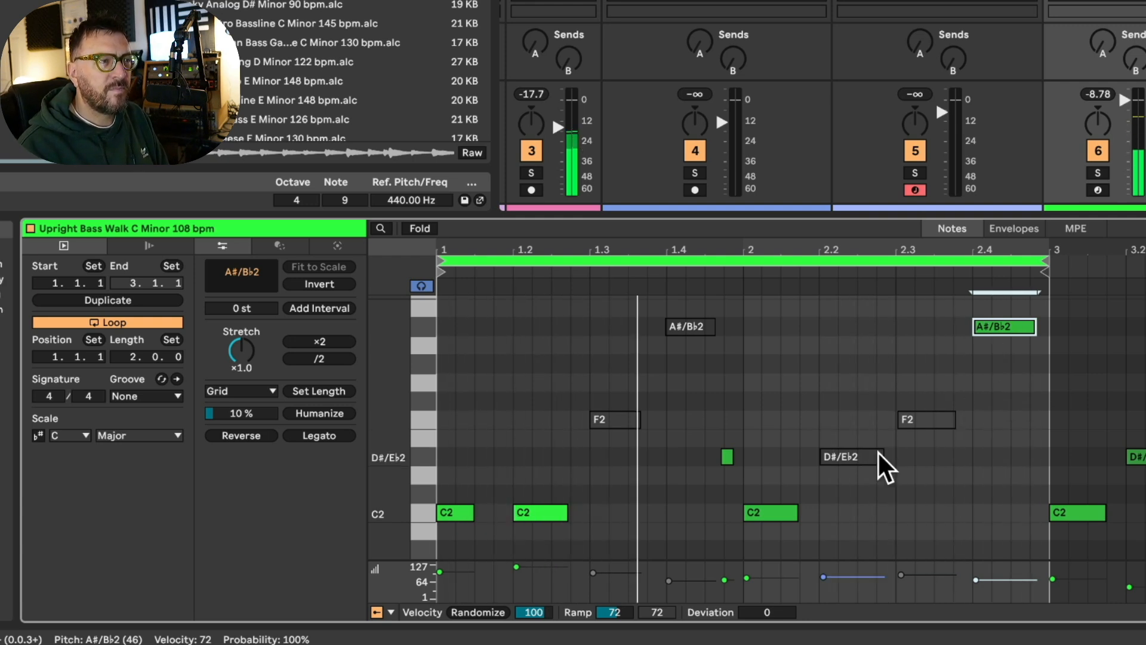
click(684, 322)
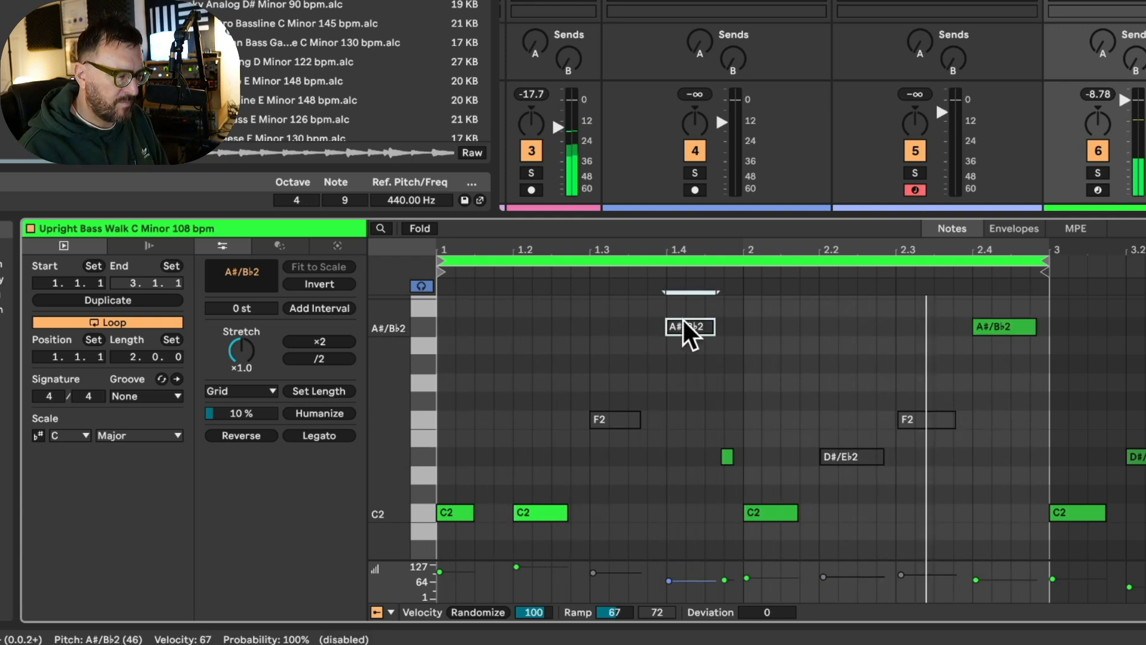
key(0)
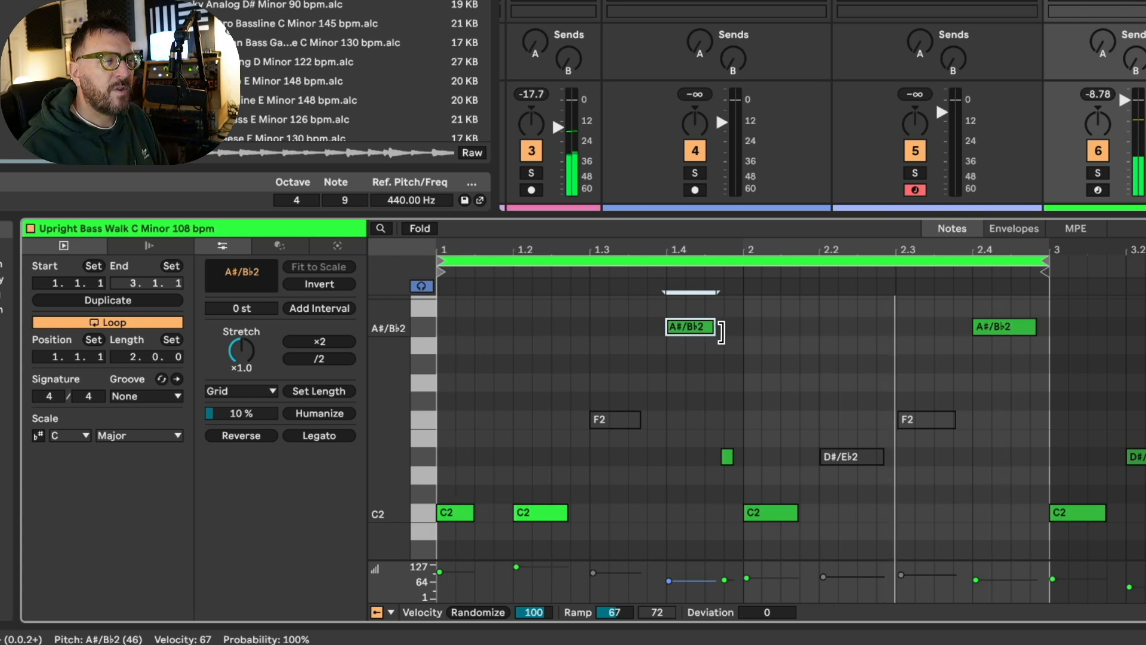
Shorten the A#2 note at beat 1.4 to about a sixteenth and place a copy an eighth note after it
drag(722, 332, 687, 330)
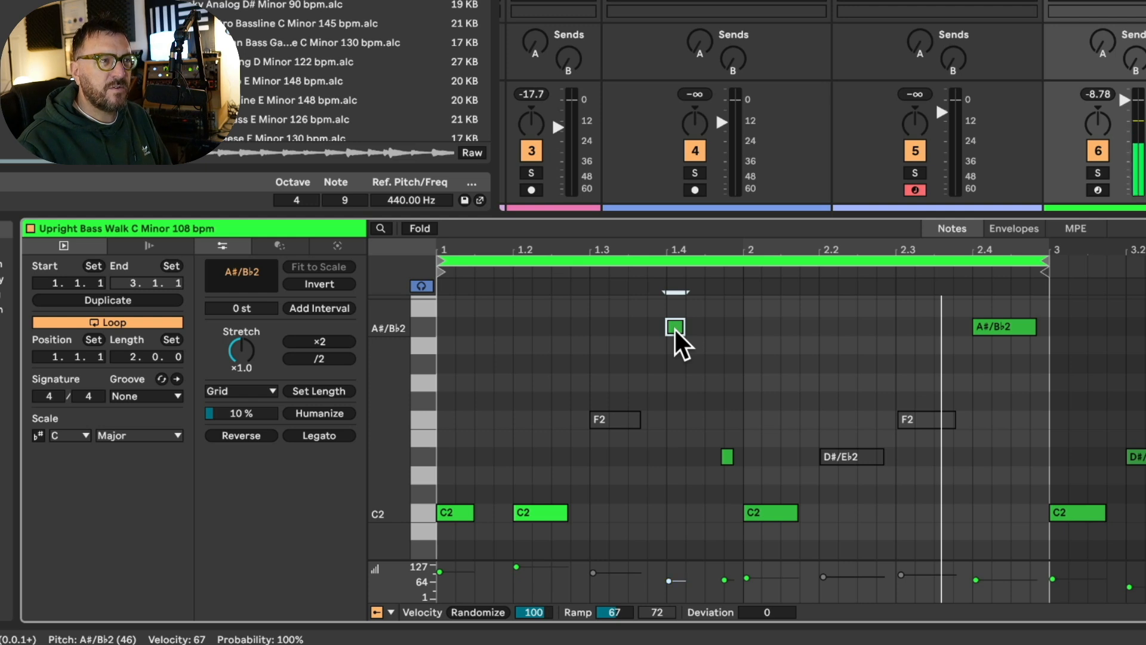
drag(676, 332, 719, 333)
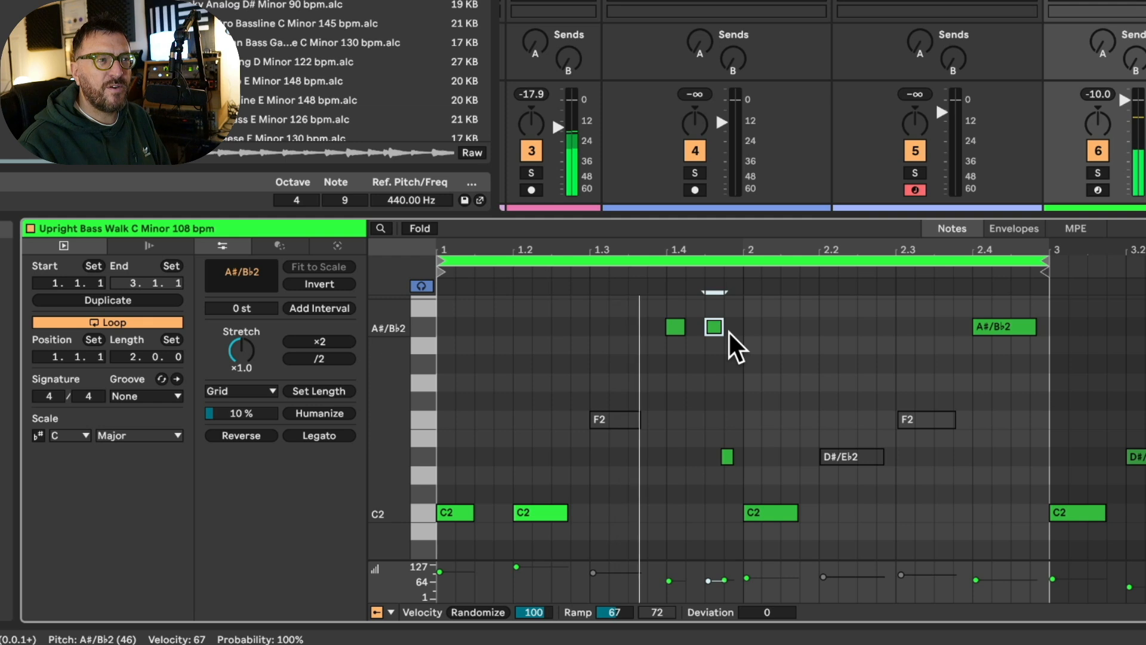
click(729, 335)
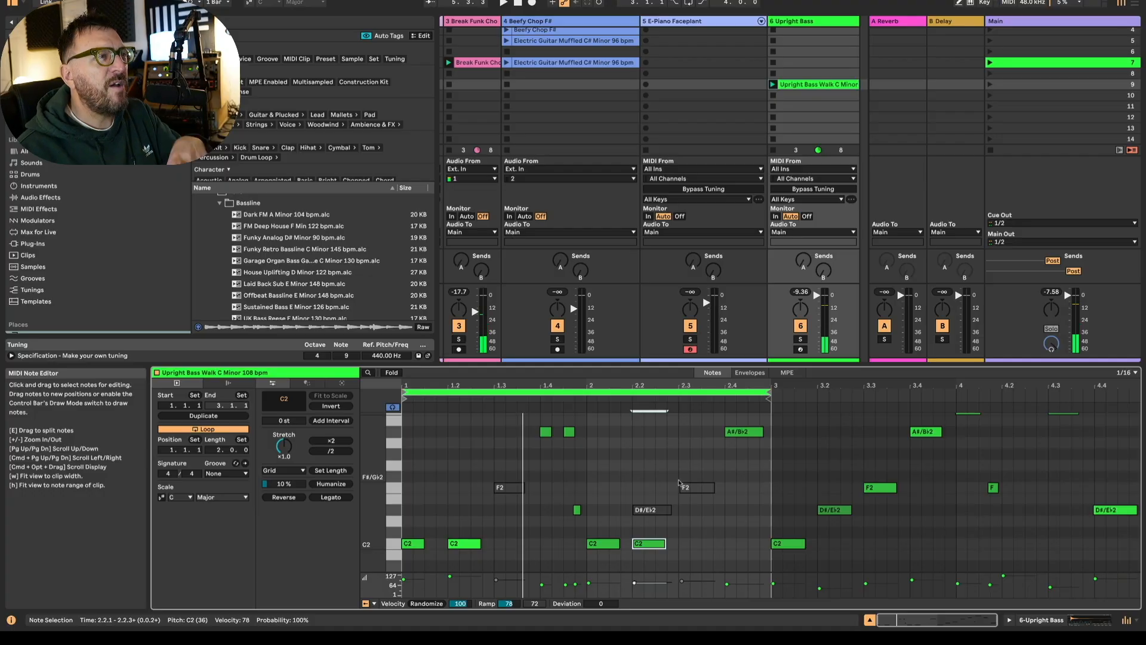
Launch the scene 7 Electric Guitar Muffled clip alongside the bass and adjust its track volume to about -14.6 dB
scroll(674, 103, left, 1)
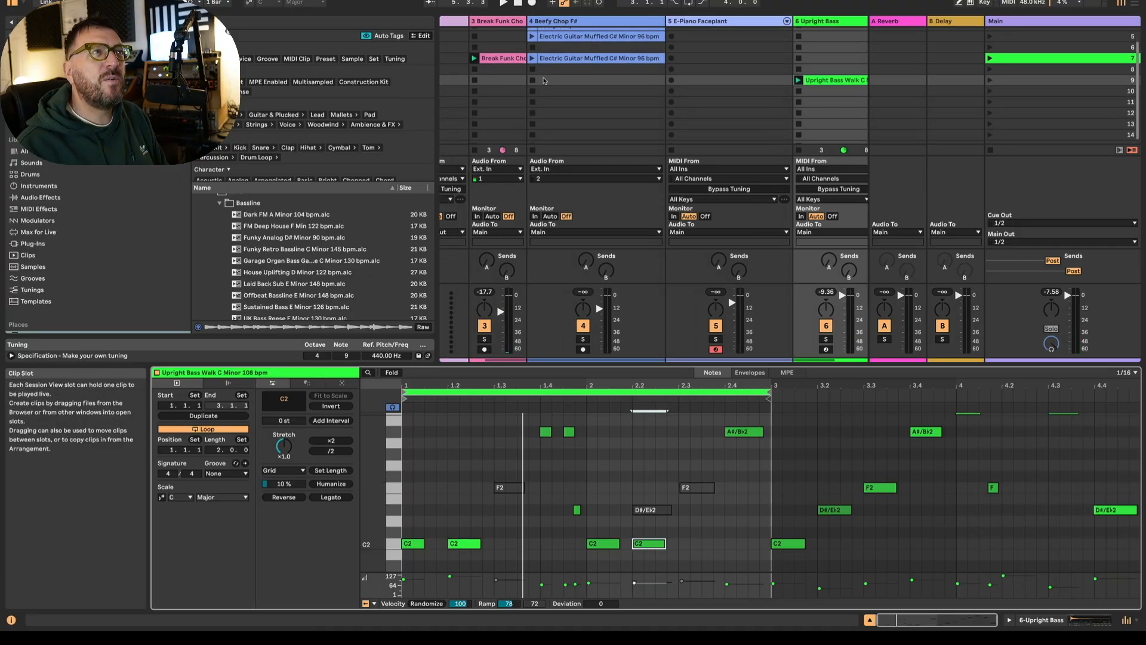
click(532, 59)
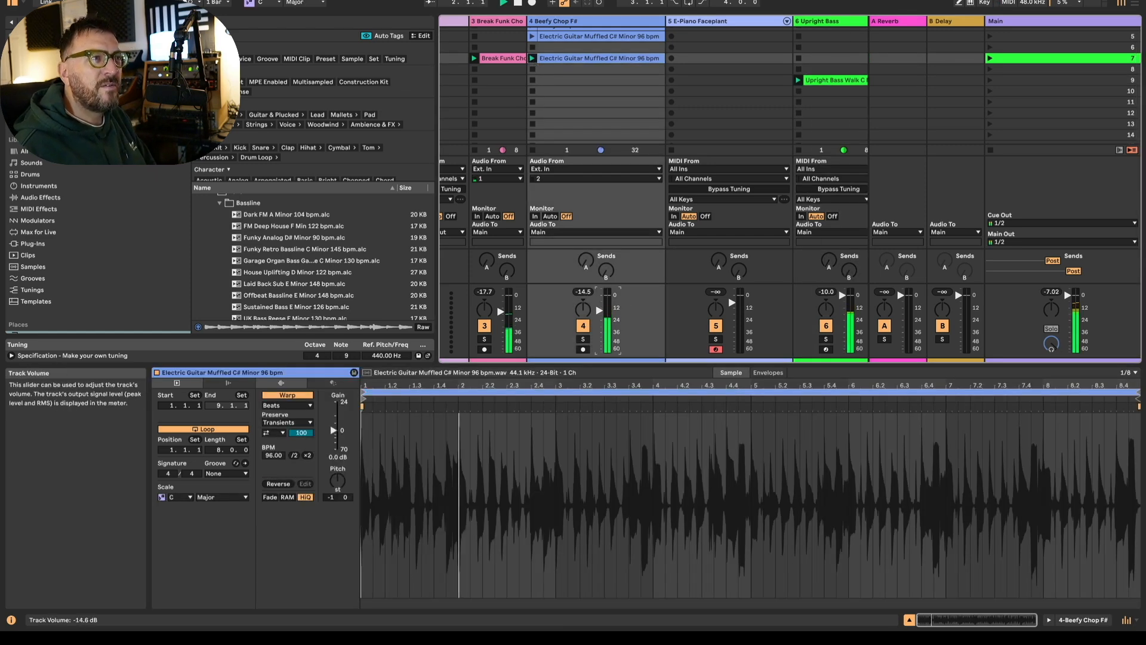
drag(600, 312, 601, 311)
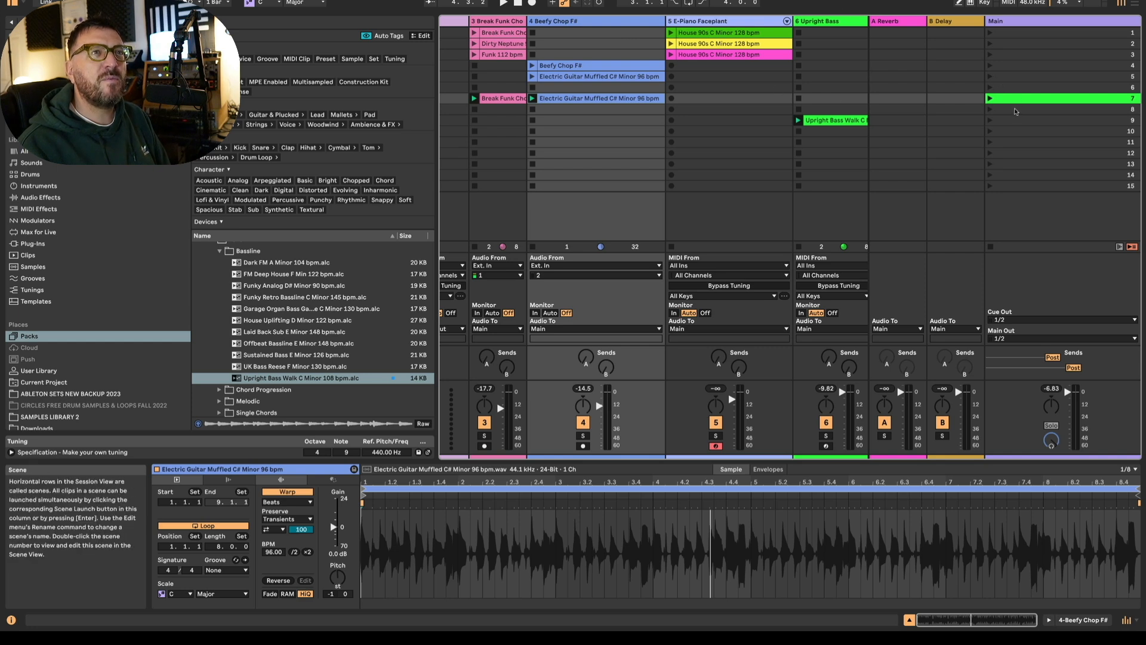
Capture the currently playing drum, guitar and bass clips into a new scene inserted below scene 7
click(1011, 99)
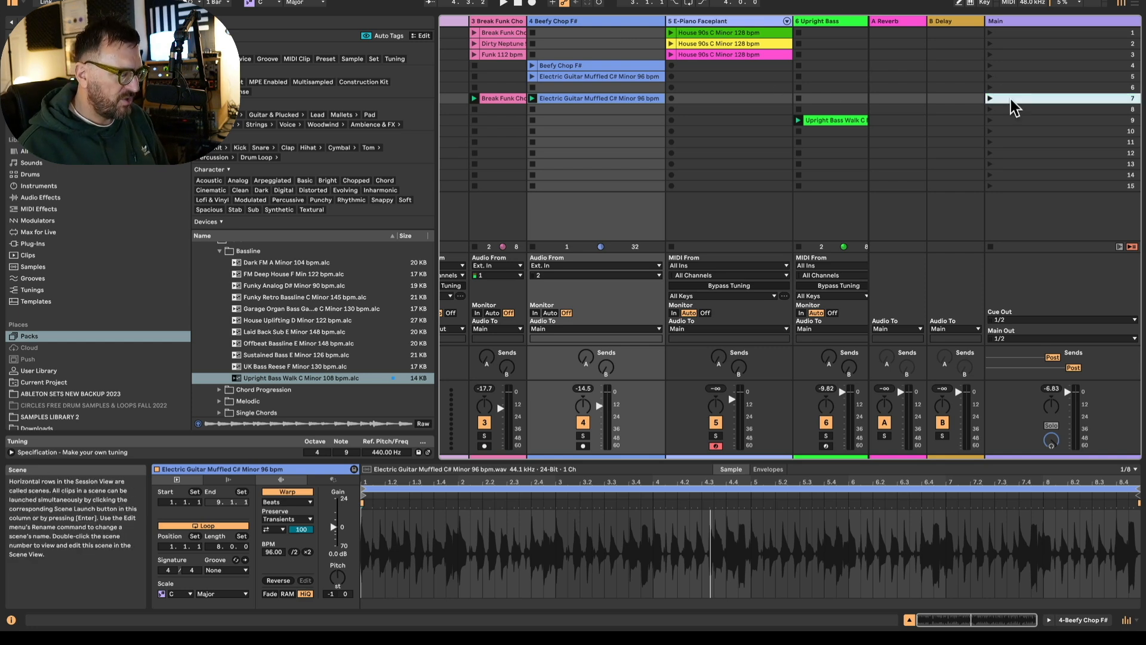
right_click(1011, 100)
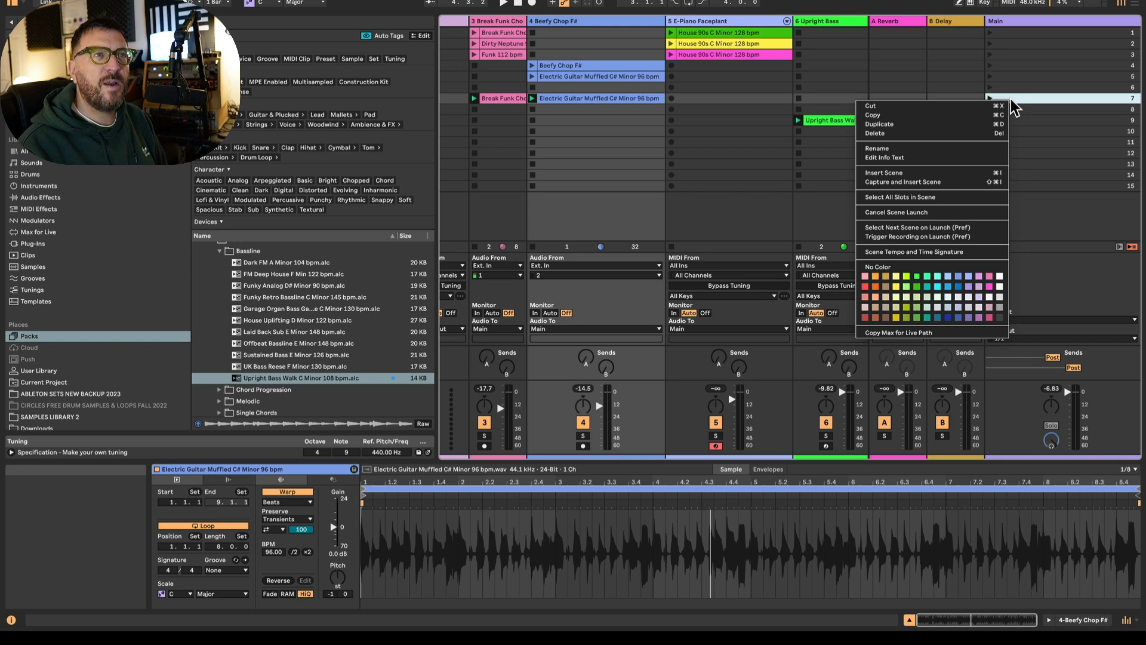
click(929, 182)
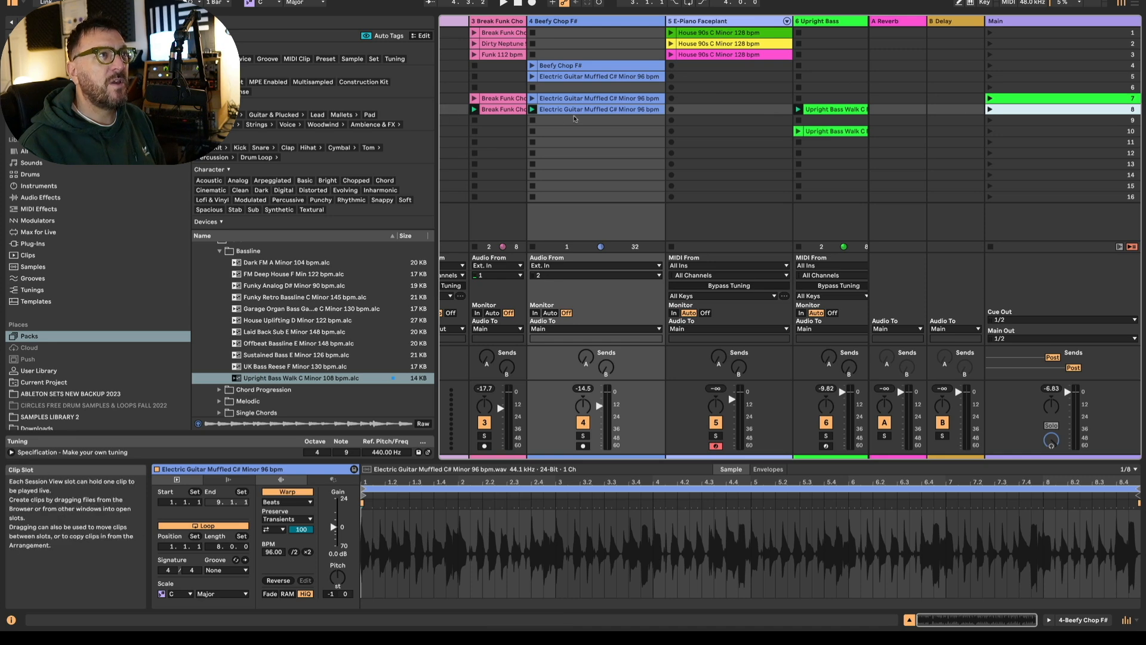
Colour scene 8 blue and name it "groove 2"
right_click(1021, 109)
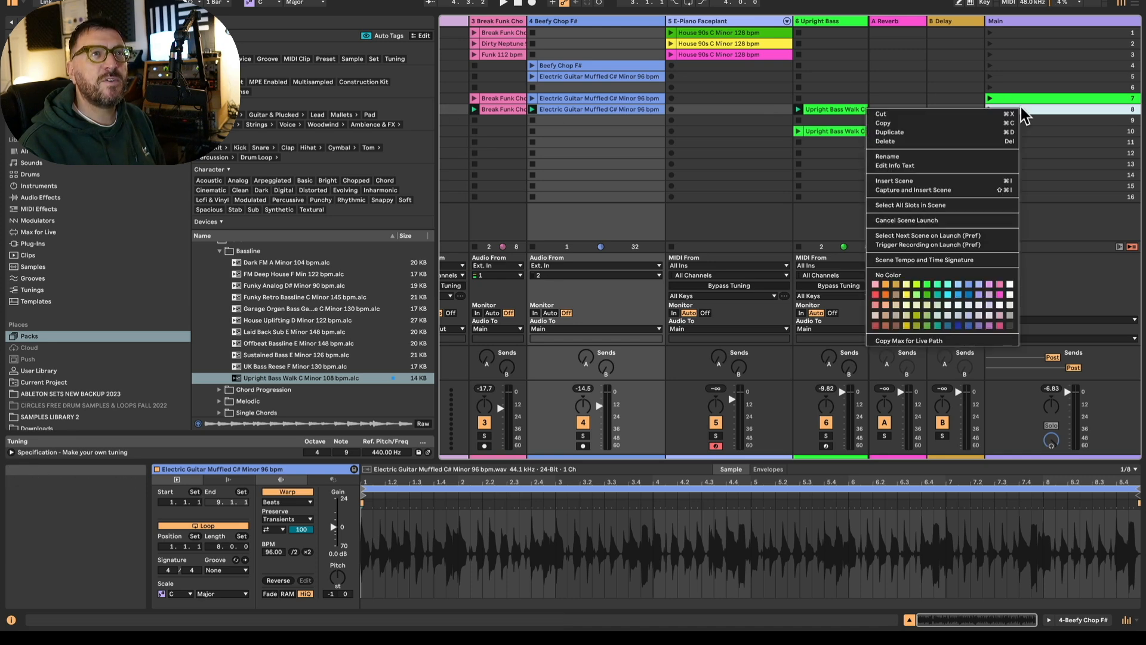
click(969, 294)
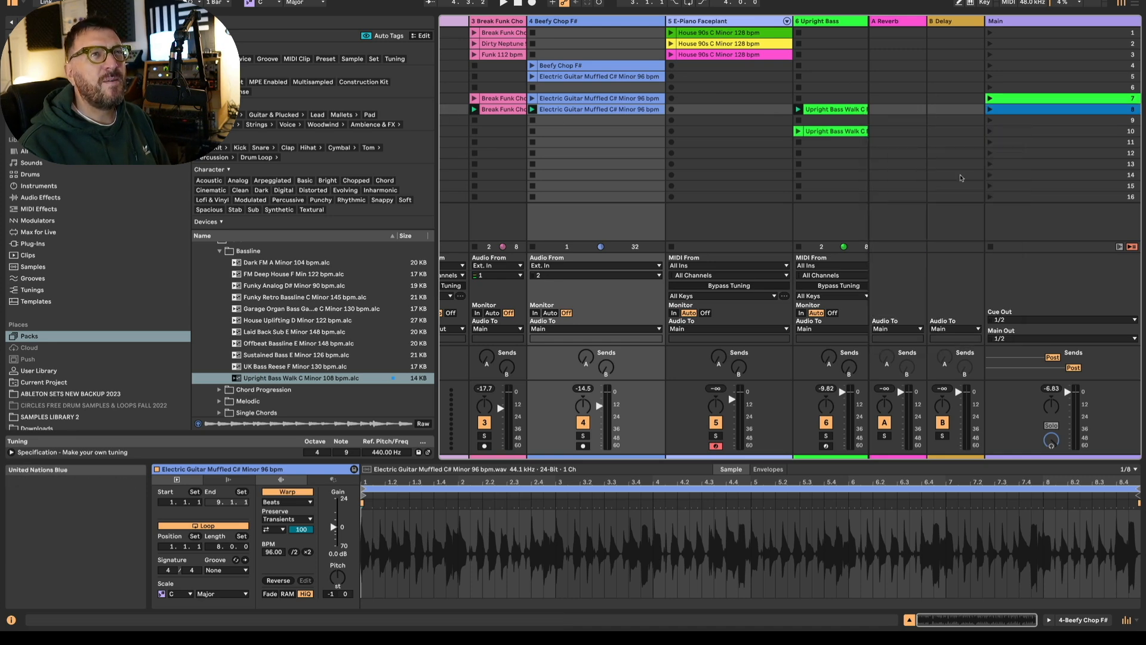
right_click(1005, 115)
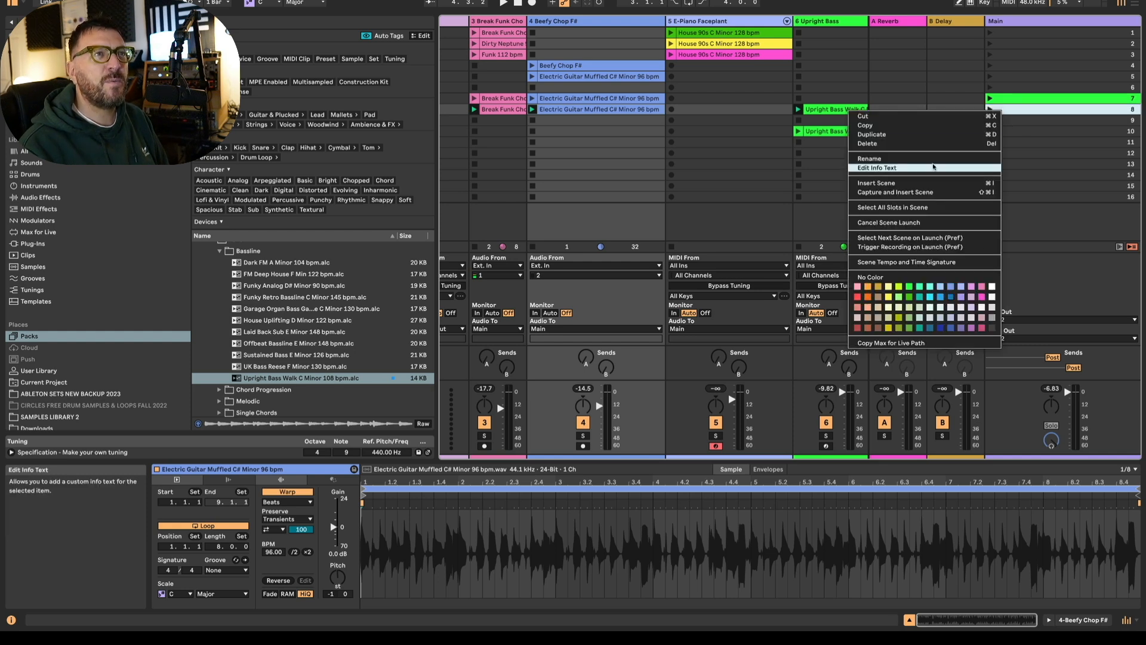
click(936, 166)
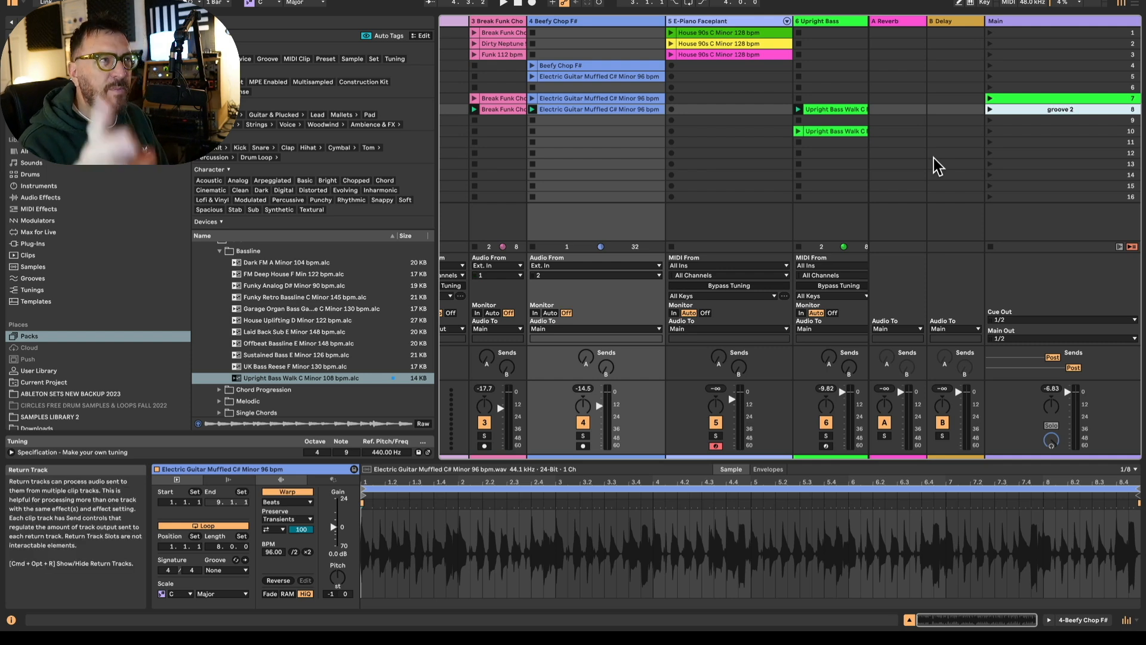
Move the Upright Bass track so it sits between the Beefy Chop F# and E-Piano Faceplant tracks
scroll(546, 173, left, 3)
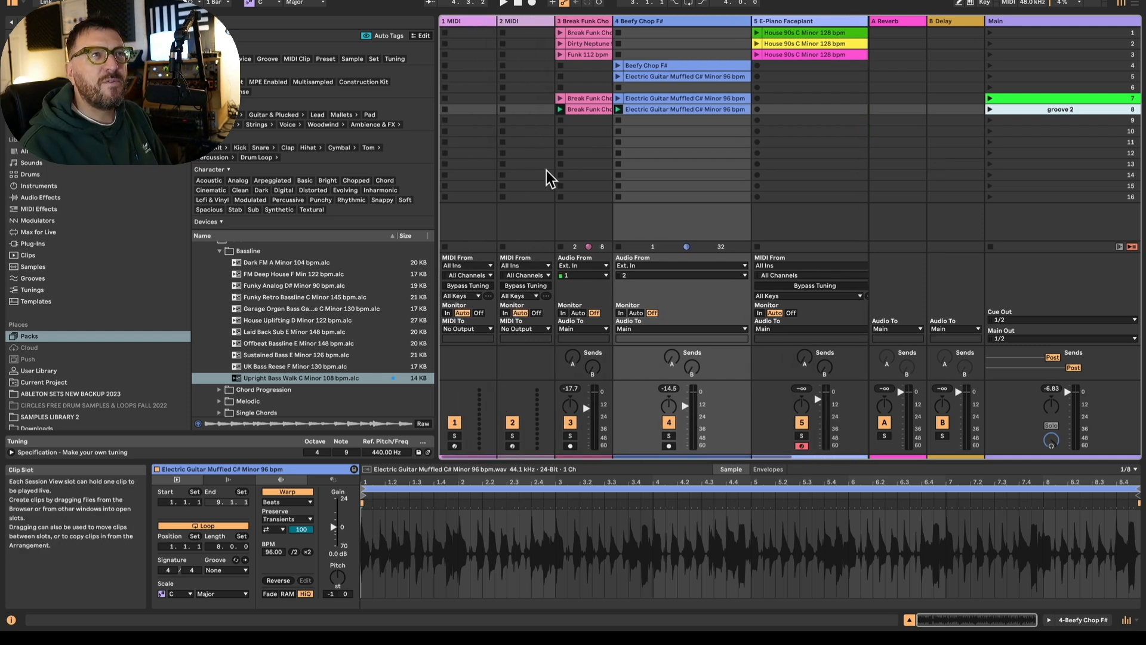
scroll(546, 173, right, 3)
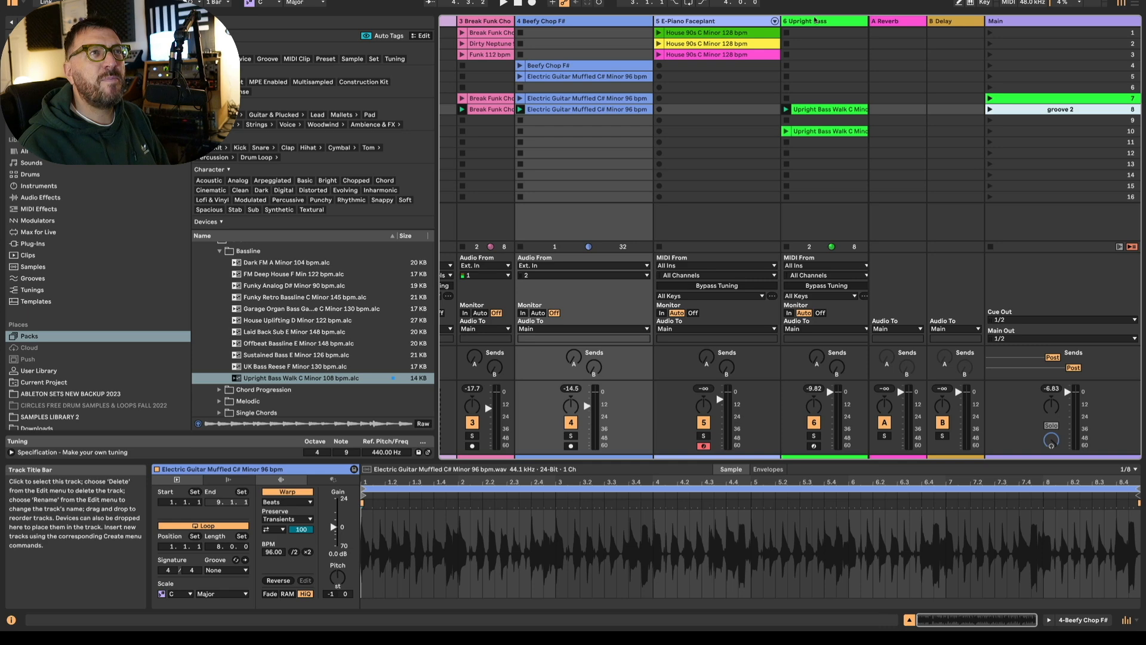
click(817, 21)
drag(722, 24, 676, 27)
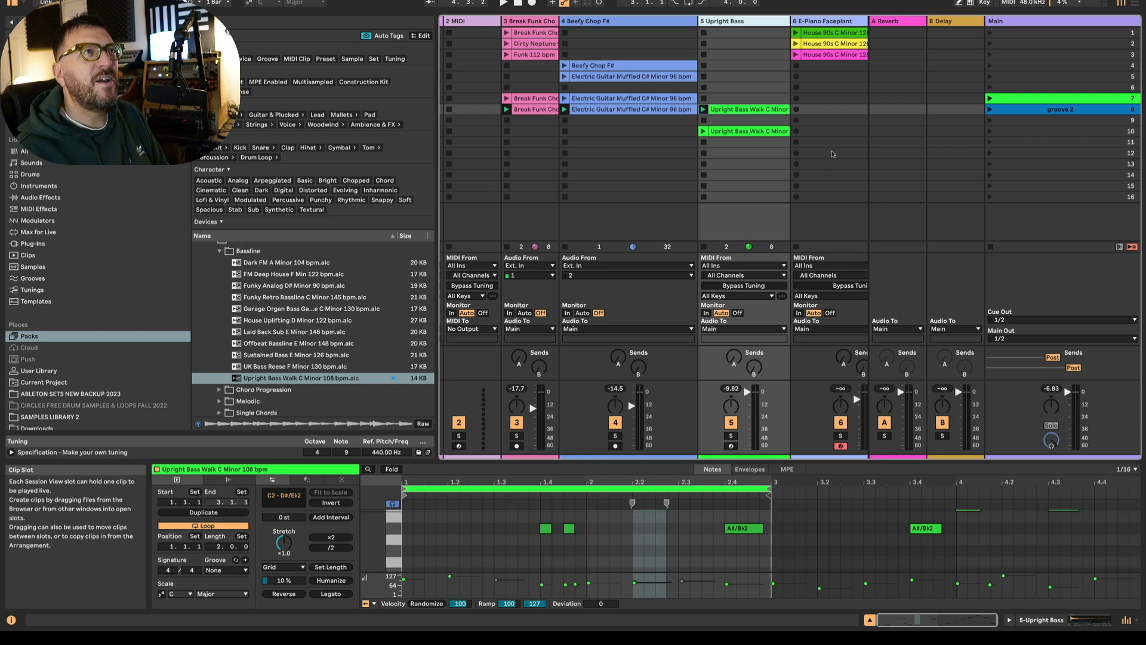
Rename the Beefy Chop F# track as "guitar"
right_click(590, 21)
click(607, 70)
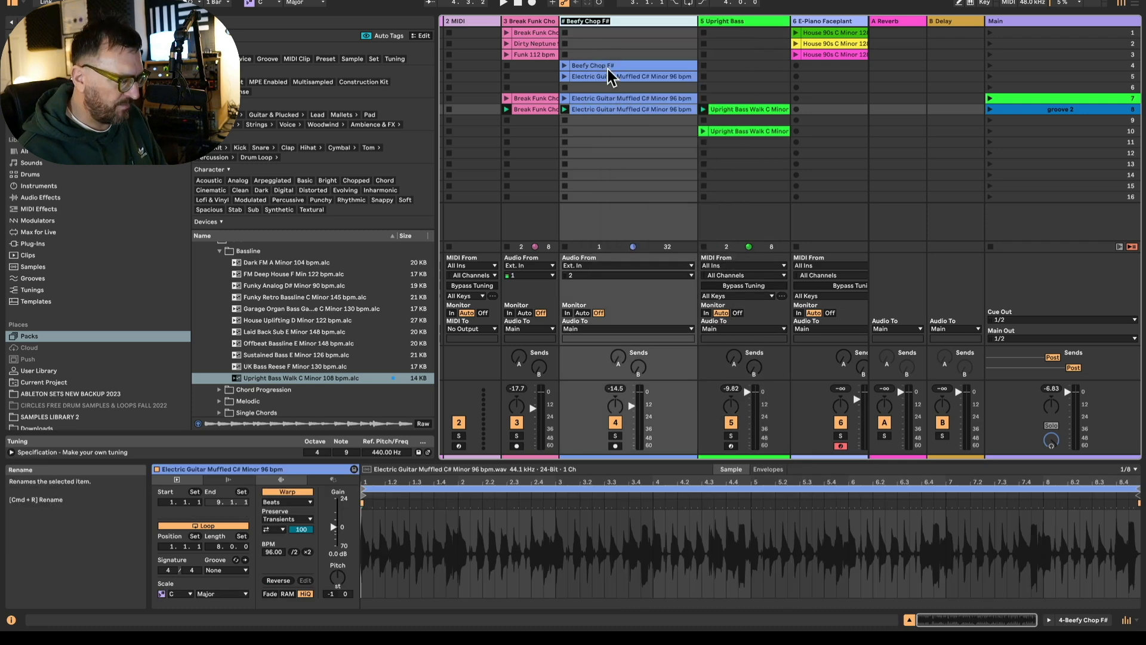
text(guiutar)
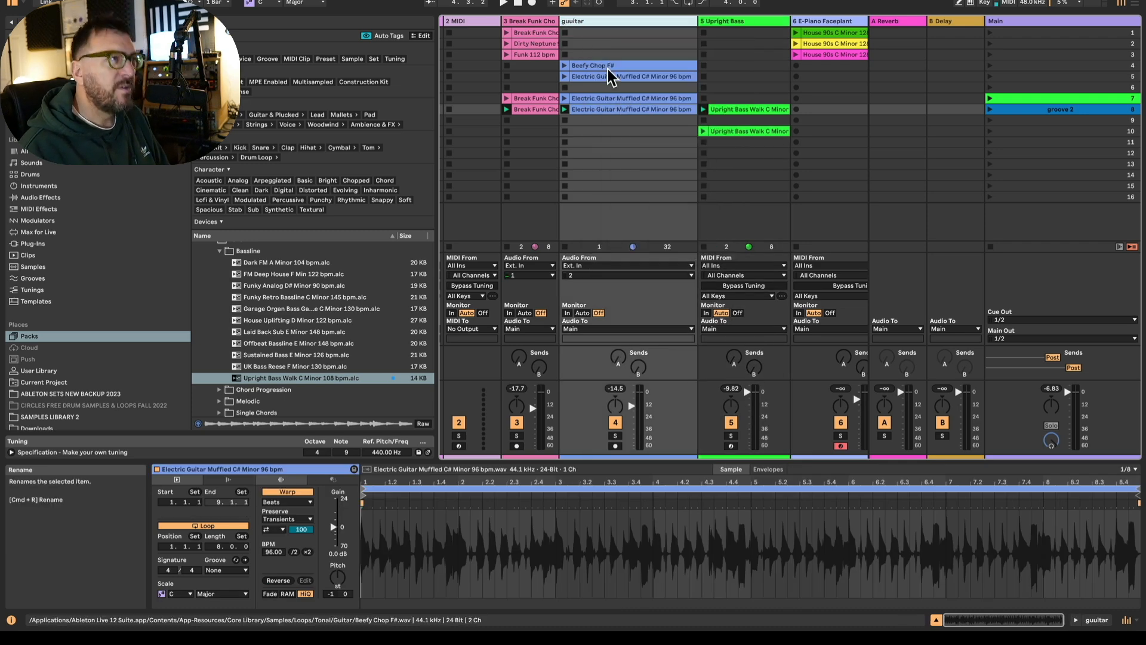
key(Return)
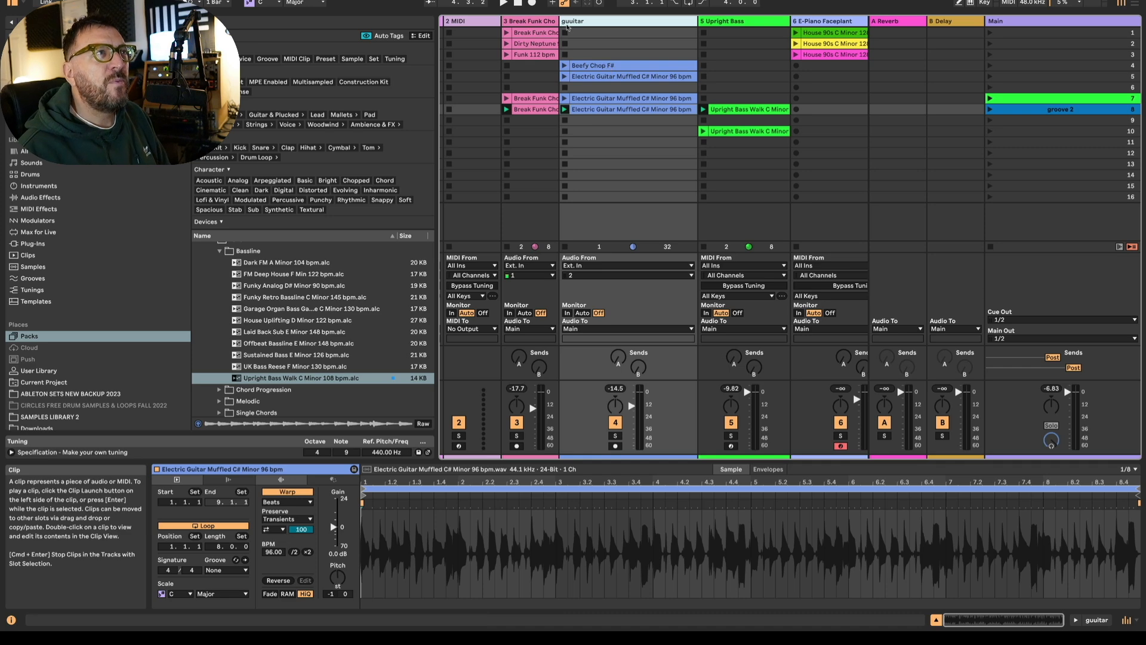
right_click(568, 22)
click(587, 70)
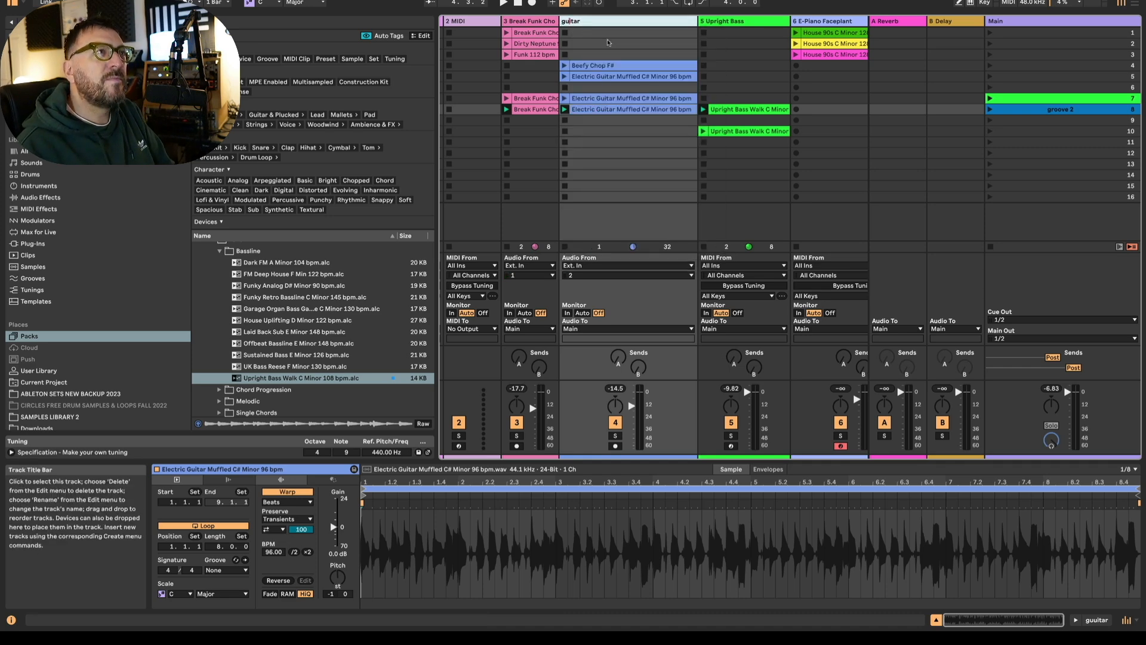
click(622, 119)
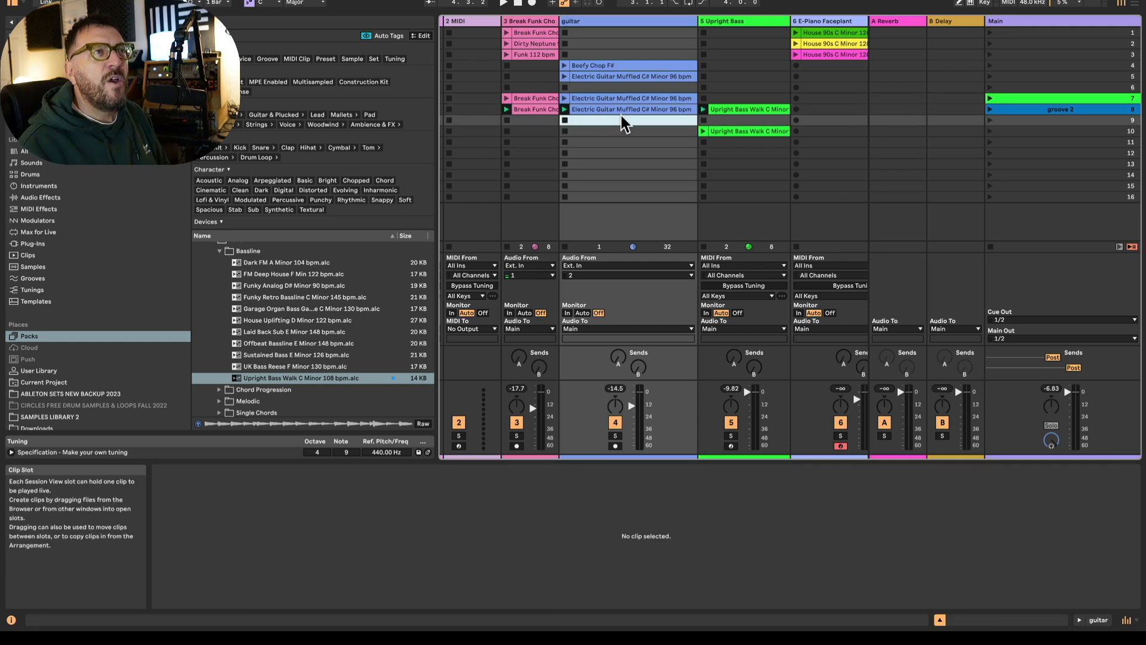
Duplicate the scene 8 Electric Guitar Muffled clip into scene 9 and colour the copy yellow
key(space)
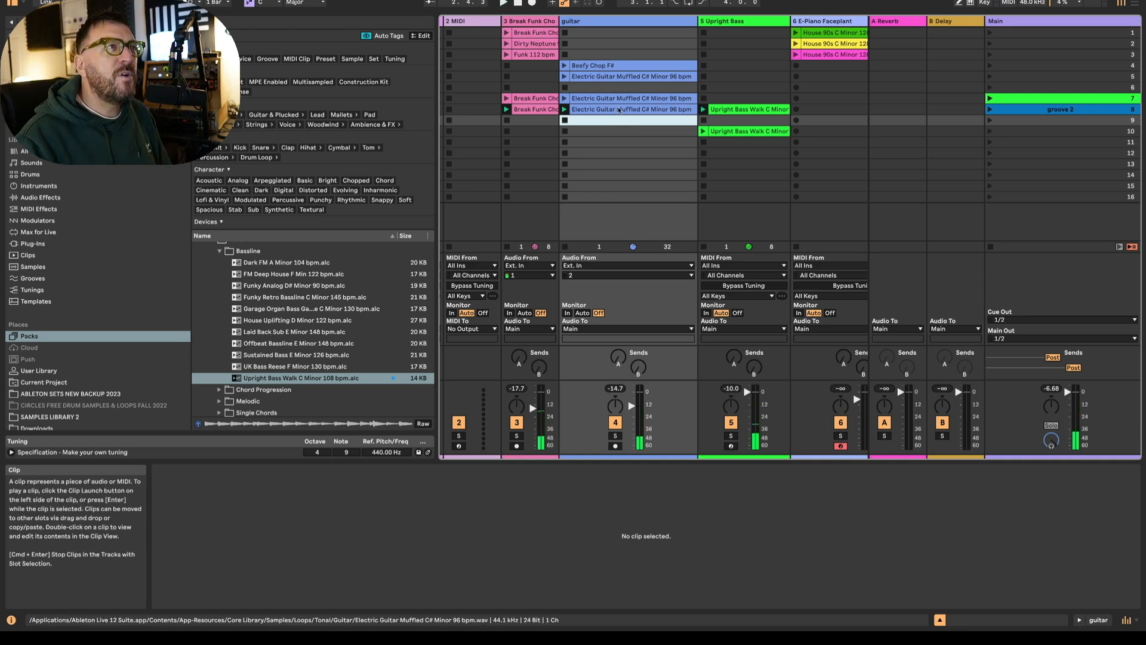
click(618, 111)
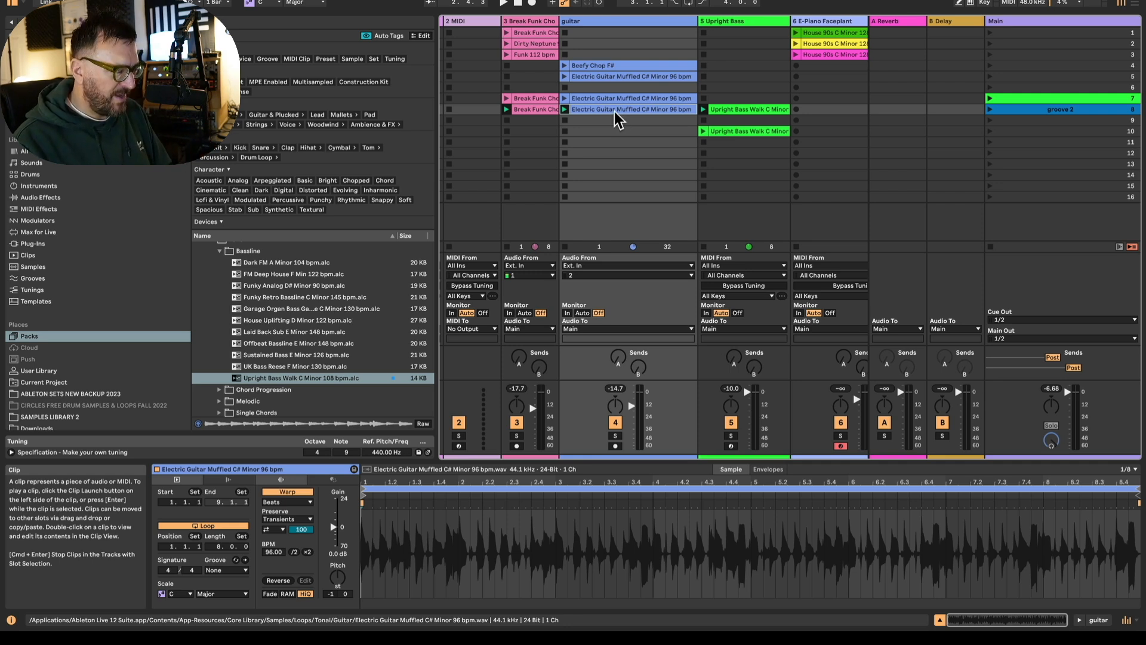
key(super+d)
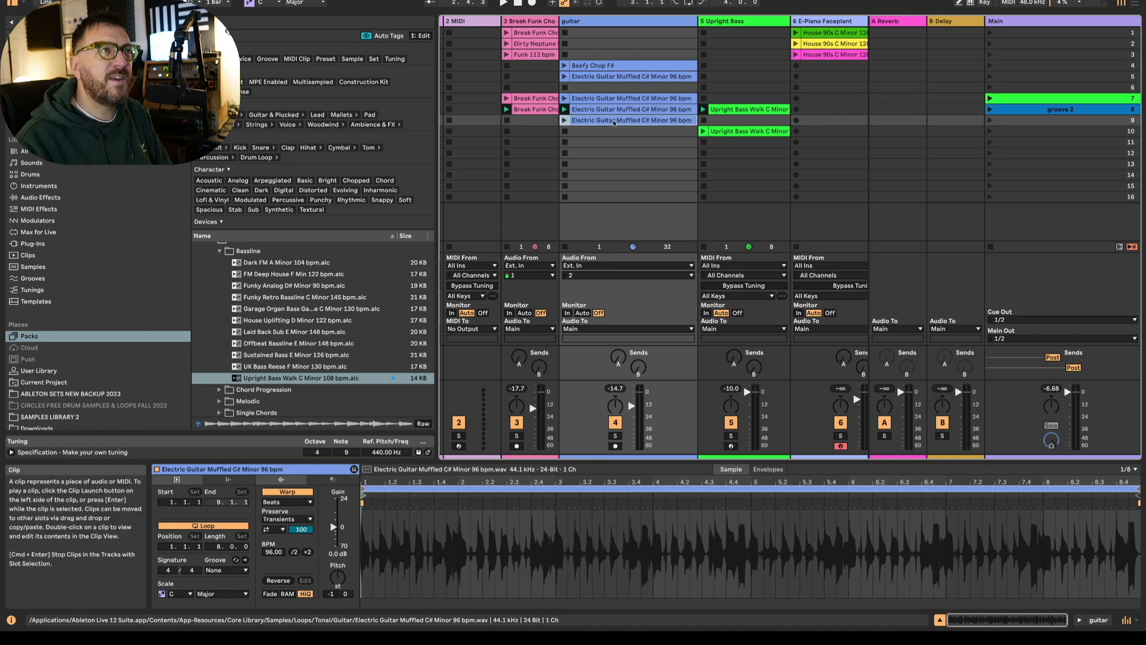
right_click(616, 122)
click(655, 378)
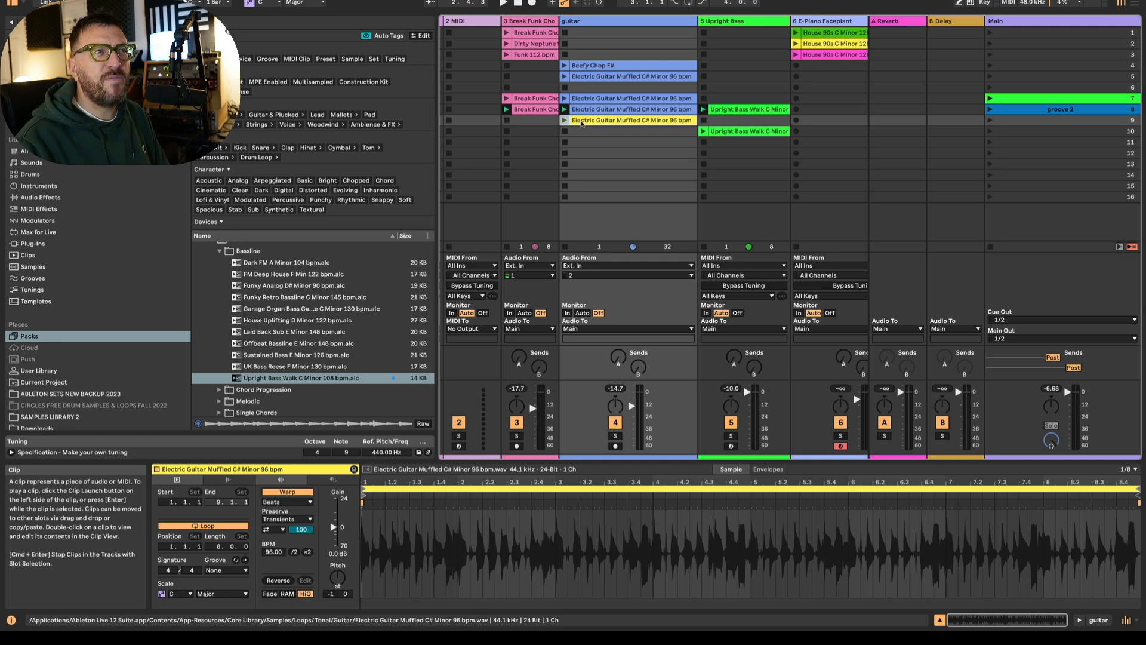
Launch the yellow guitar clip in scene 9, shorten its loop to two bars and audition it
click(565, 121)
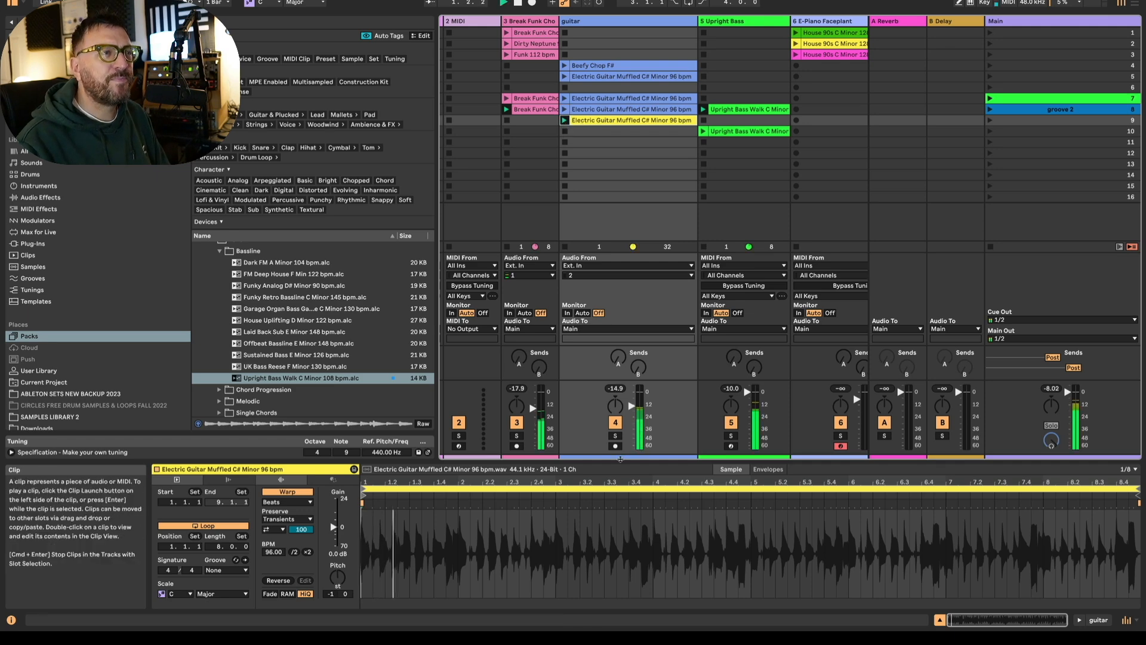
drag(619, 447, 619, 256)
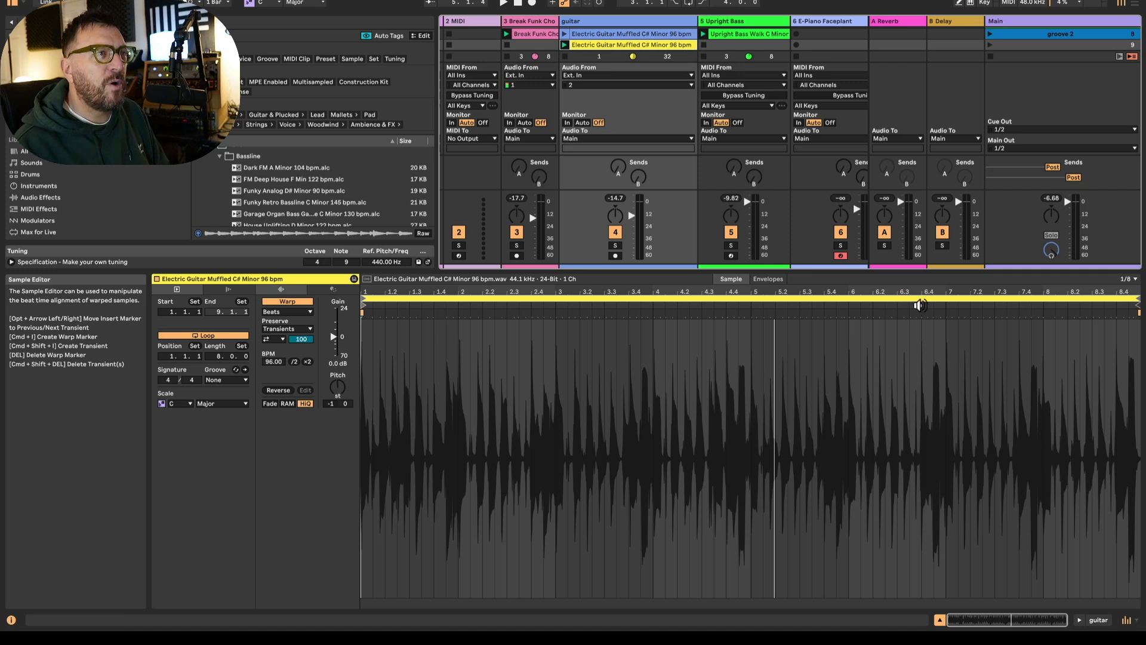
drag(1138, 300, 561, 316)
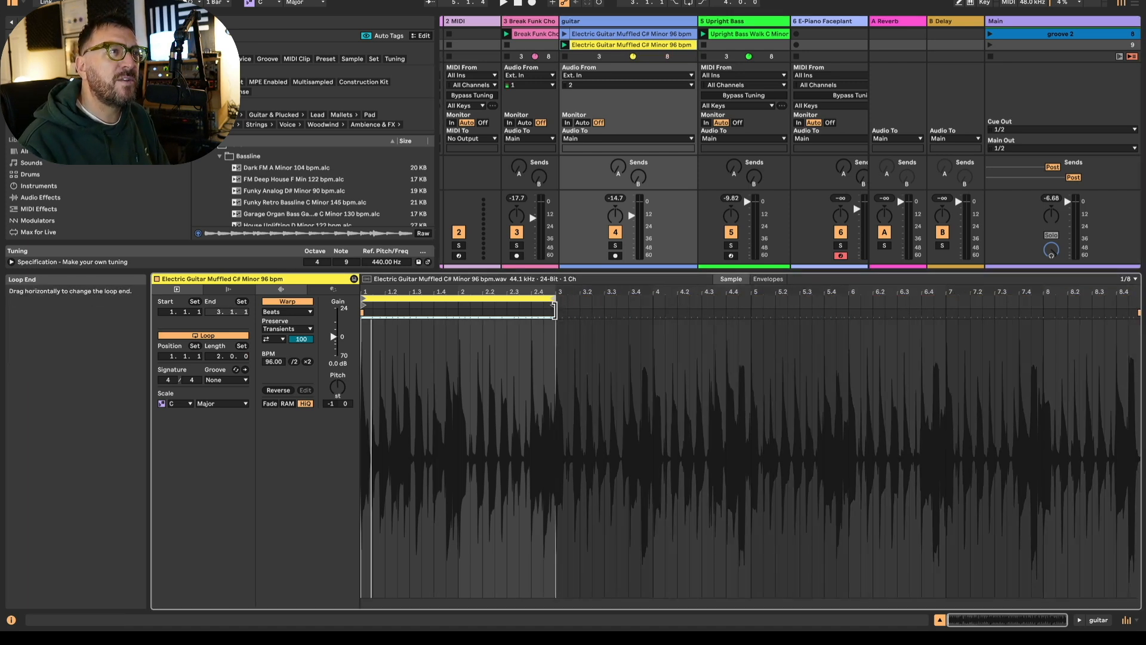
key(space)
scroll(485, 388, up, 3)
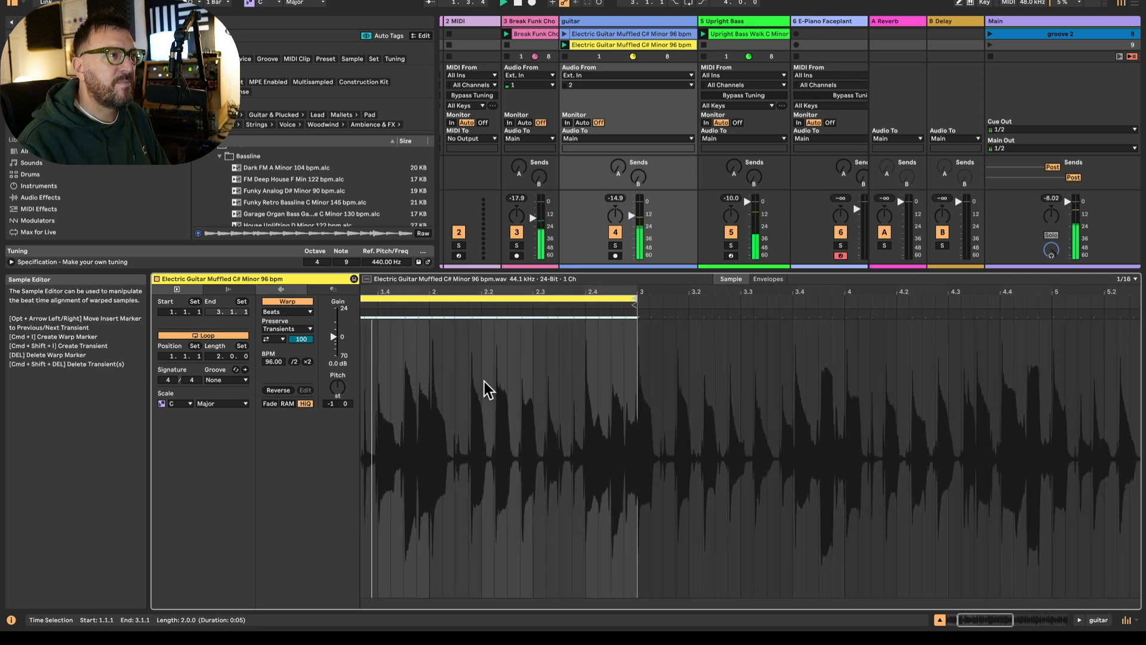
scroll(485, 388, down, 3)
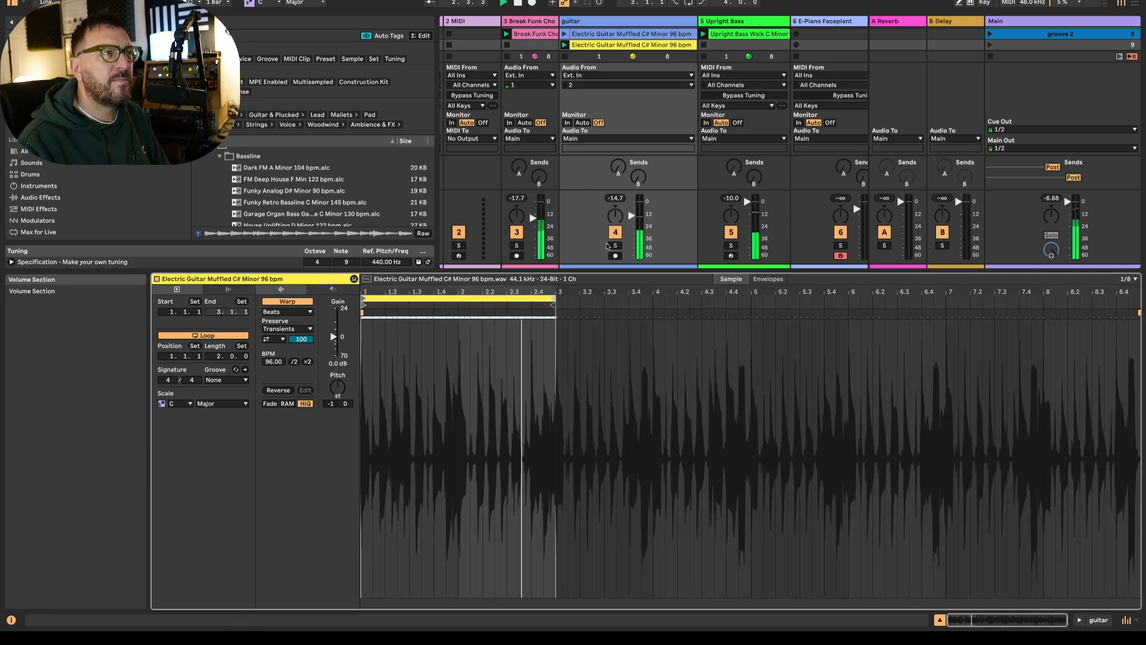
drag(607, 267, 621, 446)
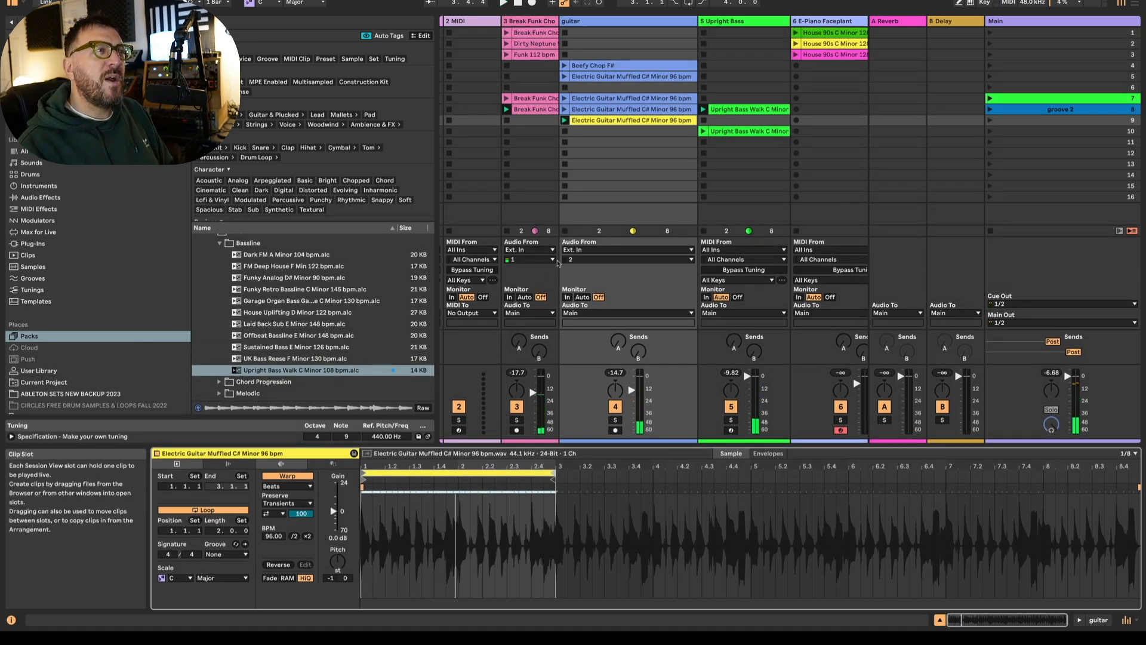
Shorten the yellow guitar clip's loop to one bar, from 1.1.1 to 2.1.1, and select the looped region
drag(663, 445, 671, 359)
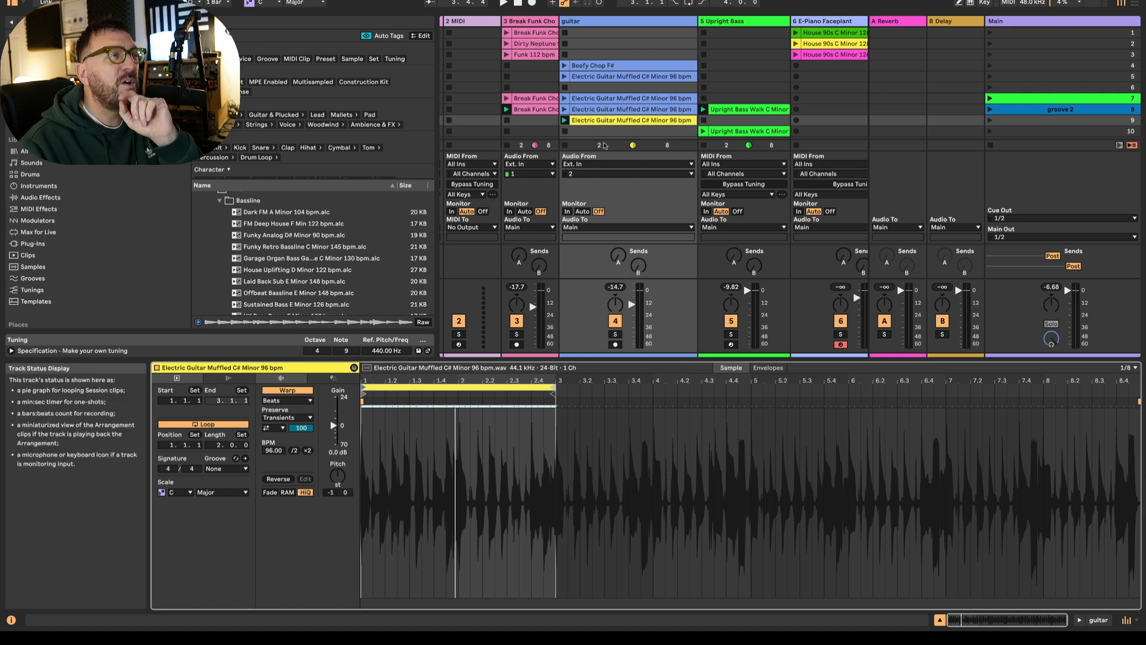
scroll(606, 150, down, 2)
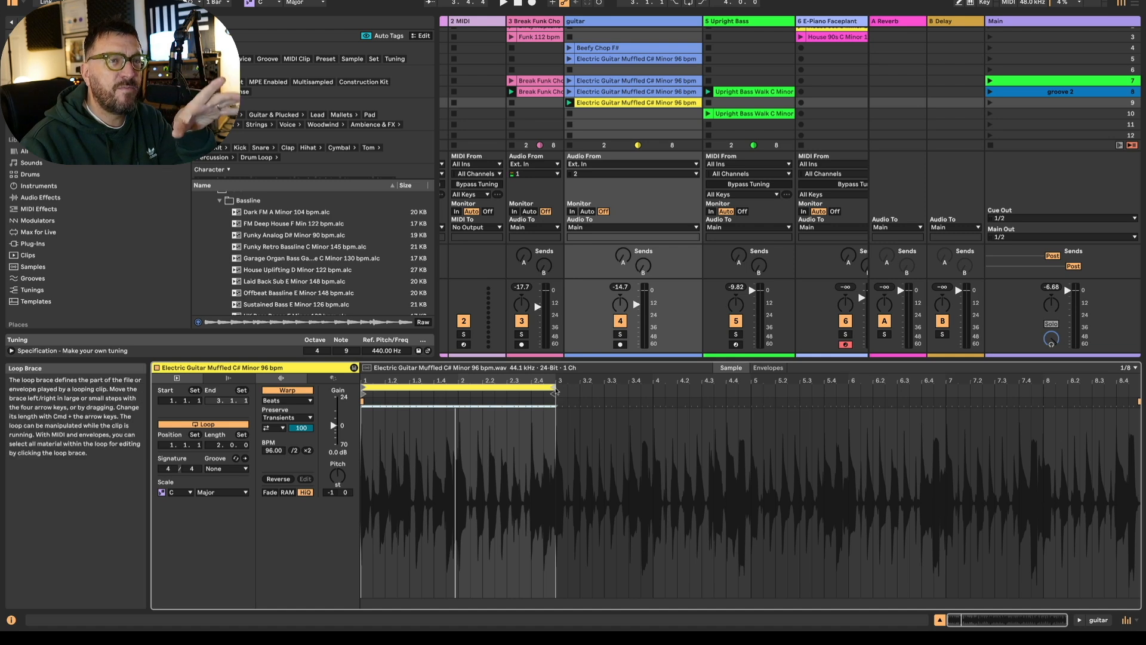
drag(552, 388, 459, 390)
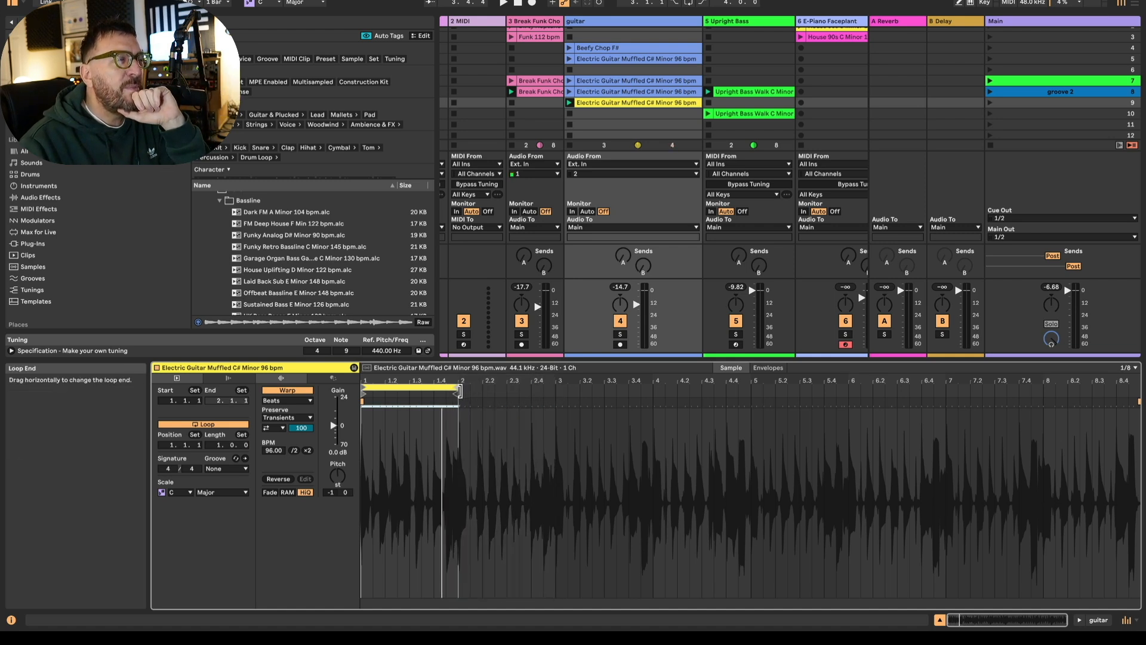
click(607, 104)
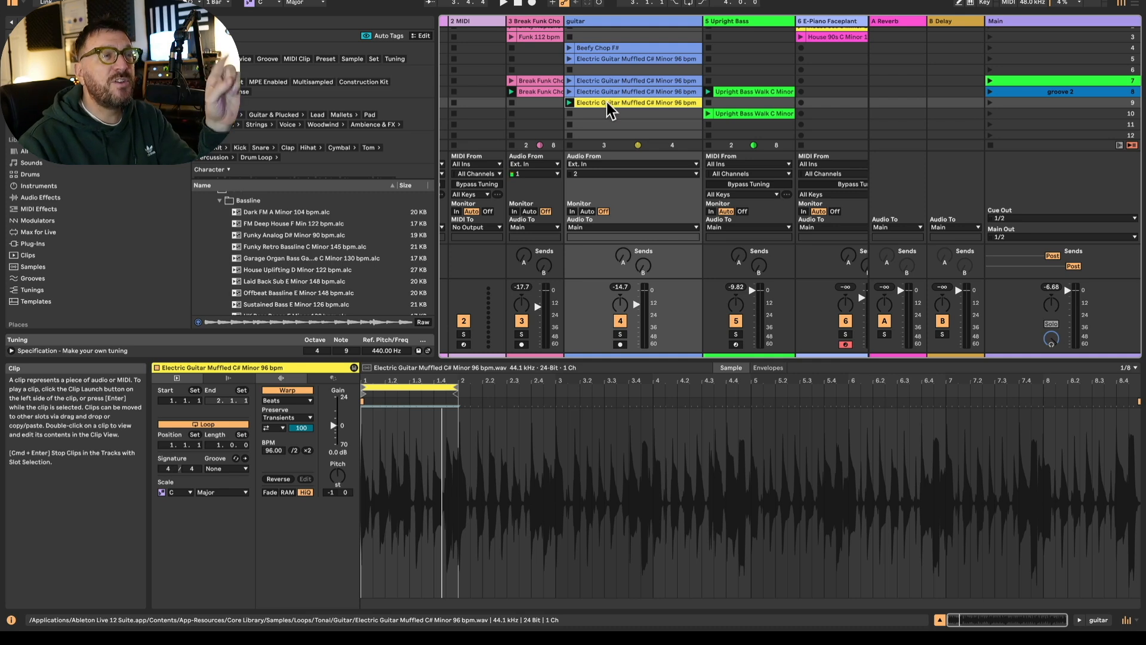
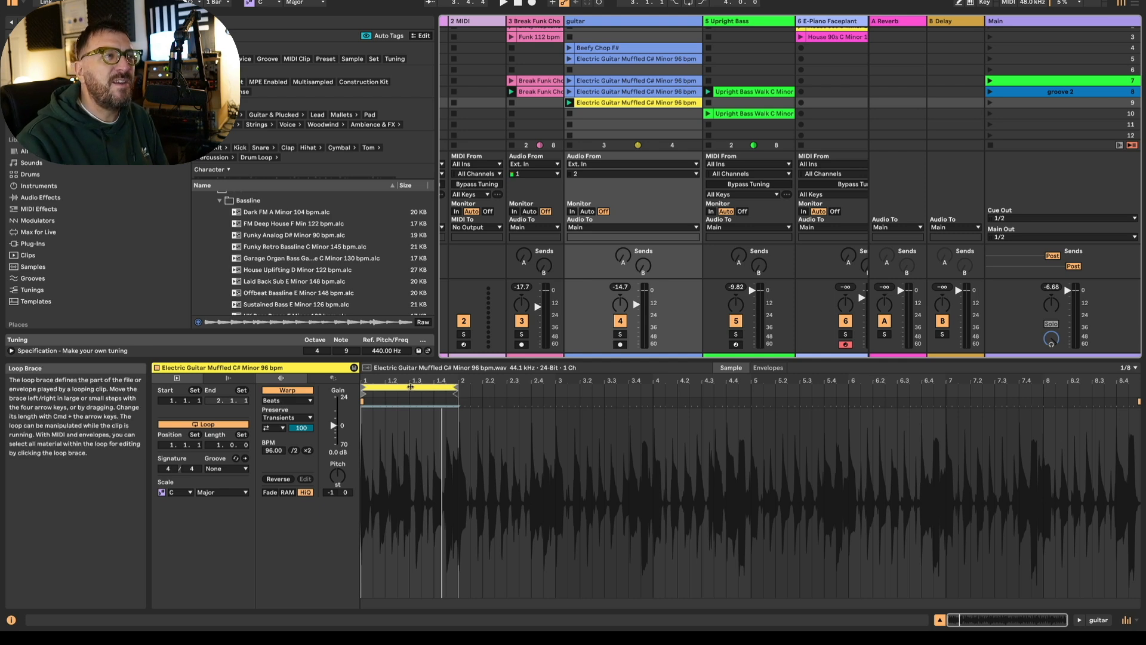
click(441, 389)
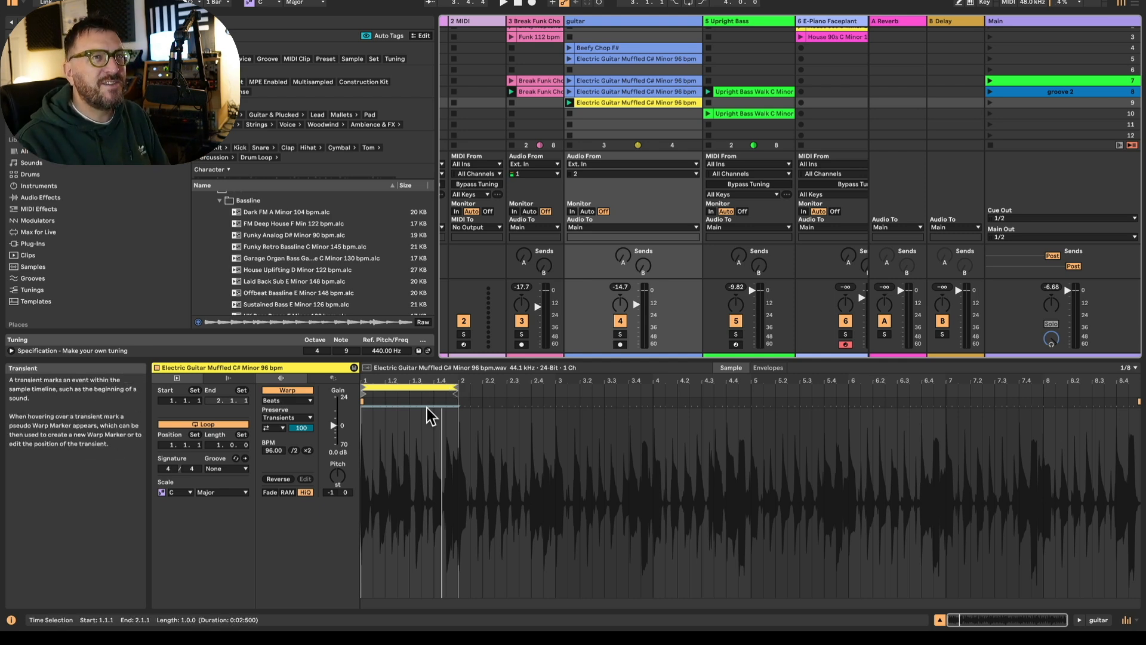
Shorten the yellow guitar clip's loop to a single beat, from 1.1.1 to 1.2.1
click(598, 114)
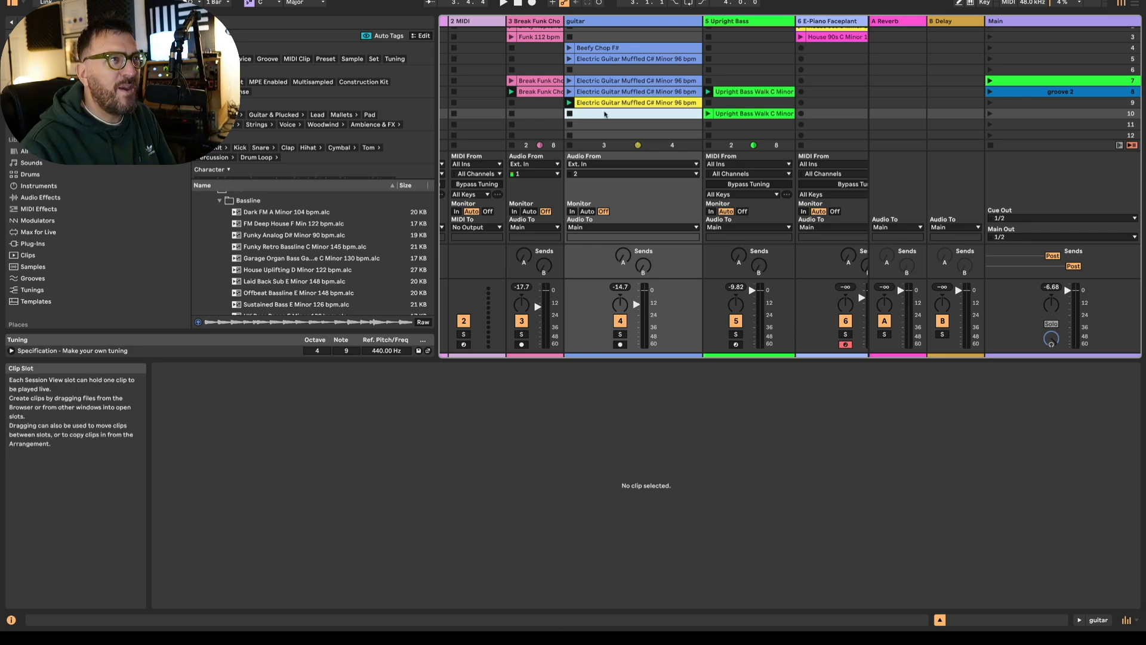
click(590, 103)
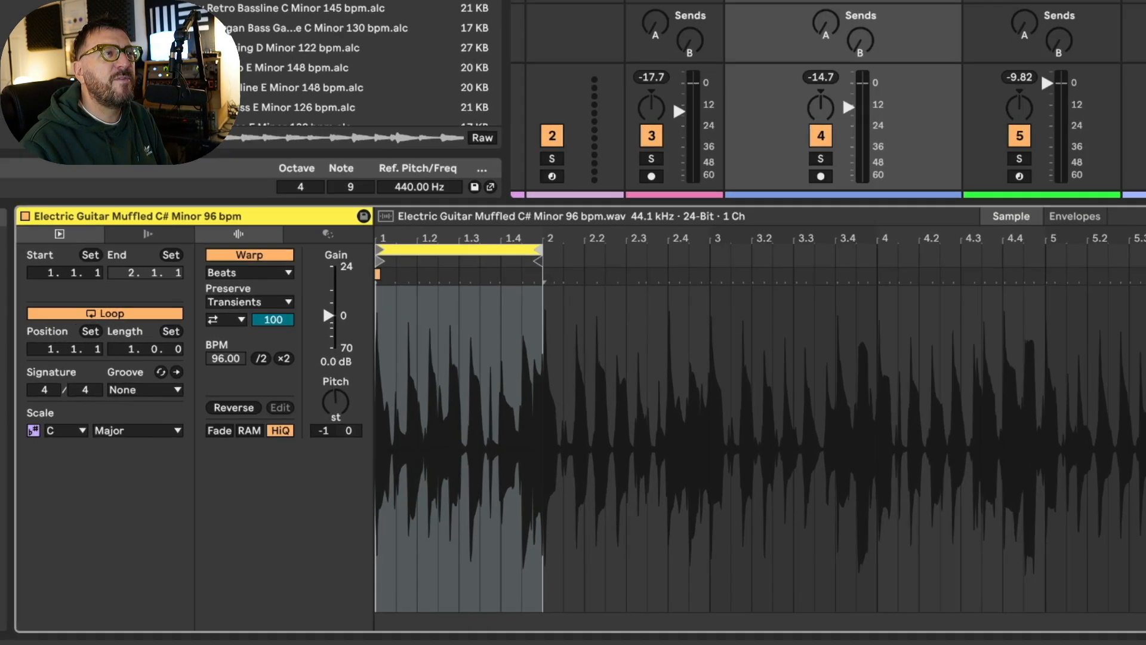
scroll(501, 195, up, 5)
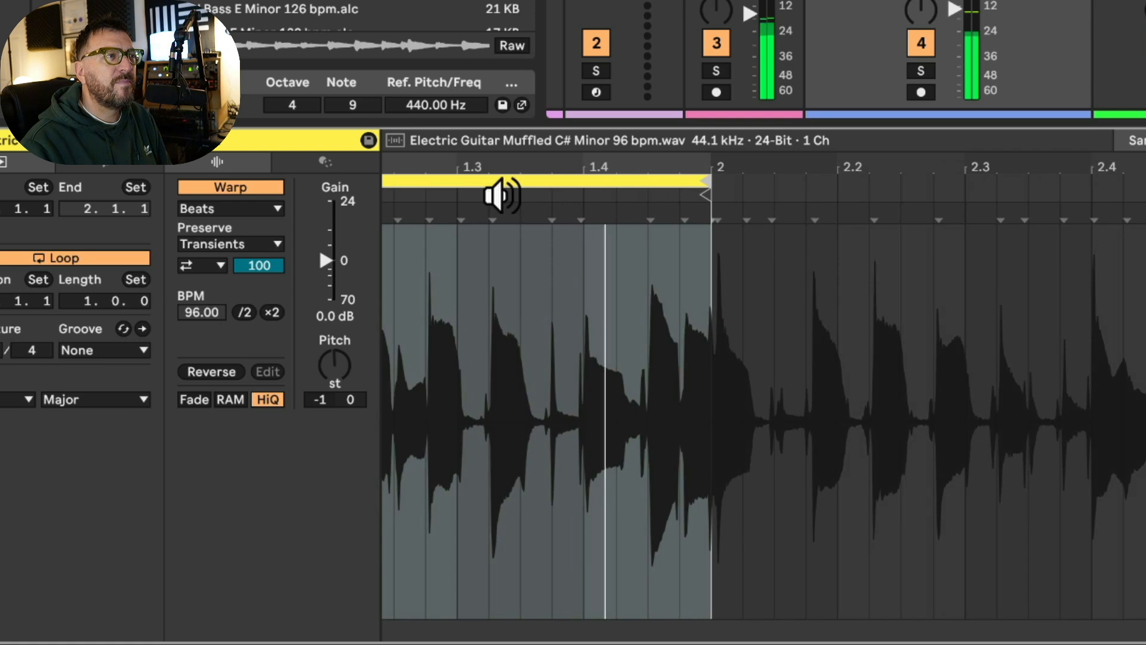
scroll(499, 196, down, 5)
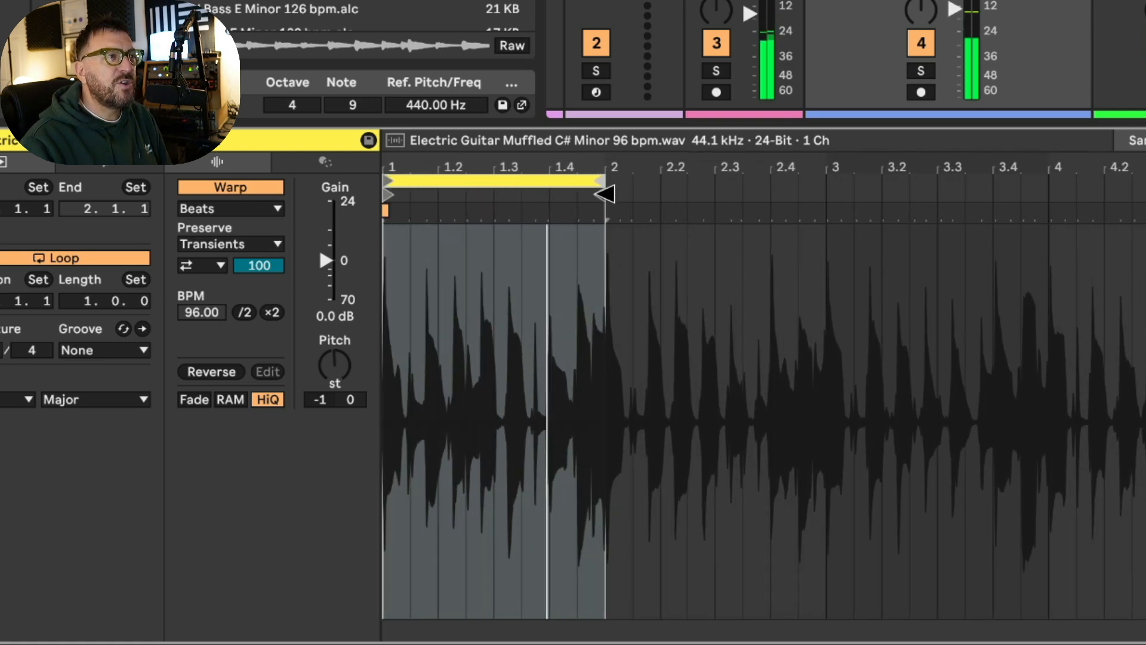
mouse_move(604, 182)
mouse_down()
mouse_move(424, 203)
mouse_move(439, 203)
mouse_up()
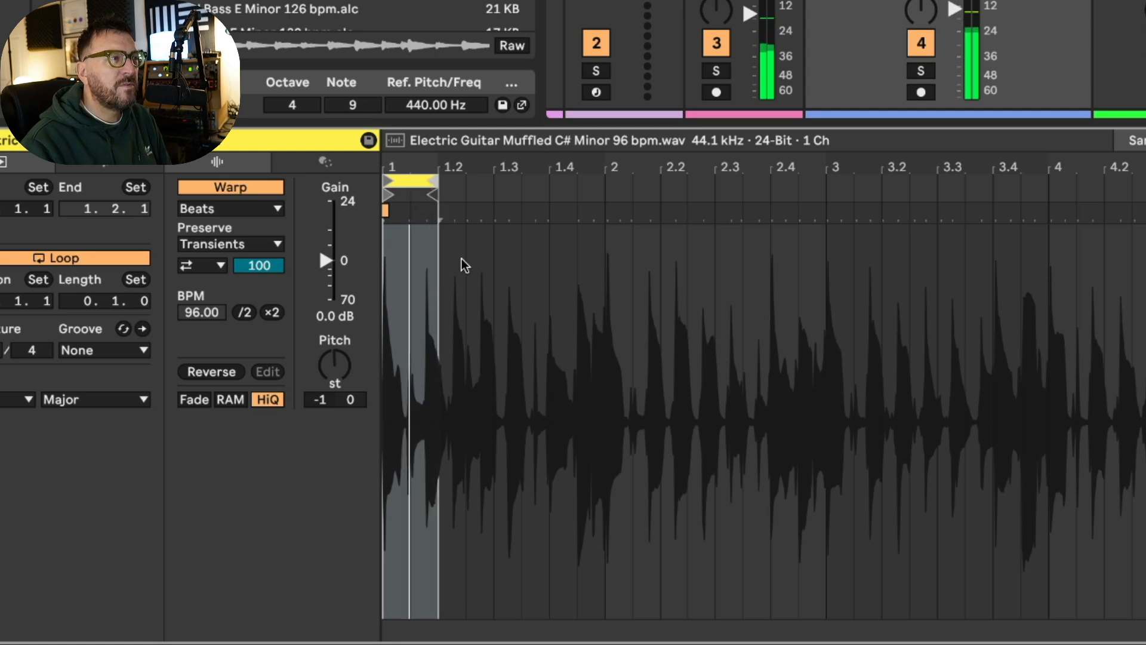
scroll(464, 261, up, 5)
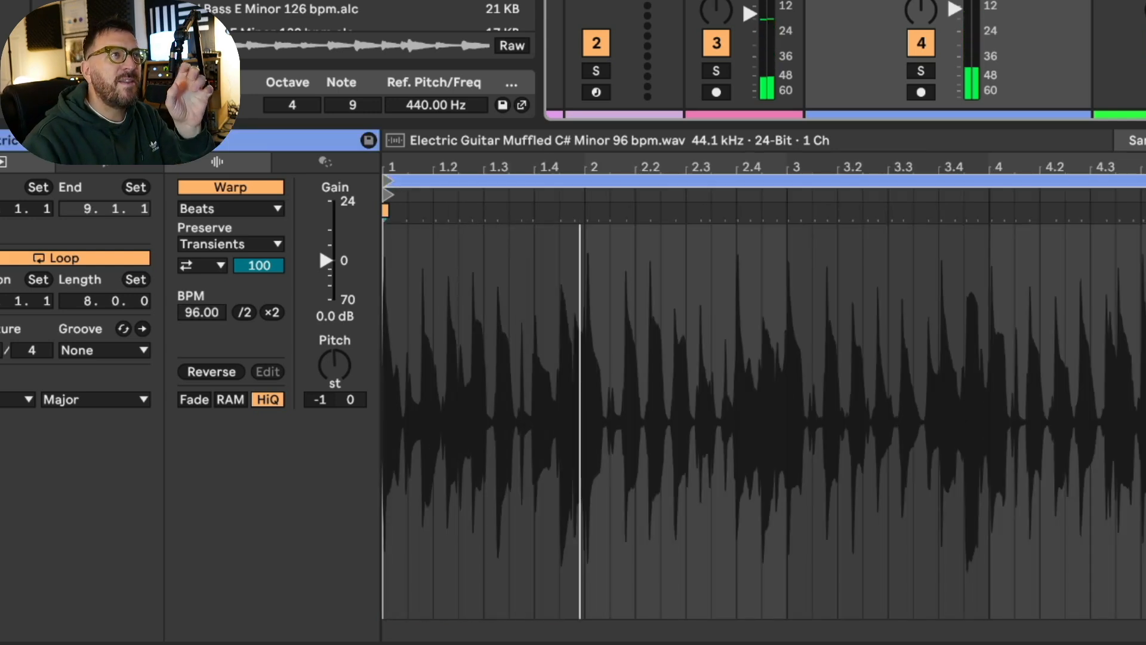
key(Down)
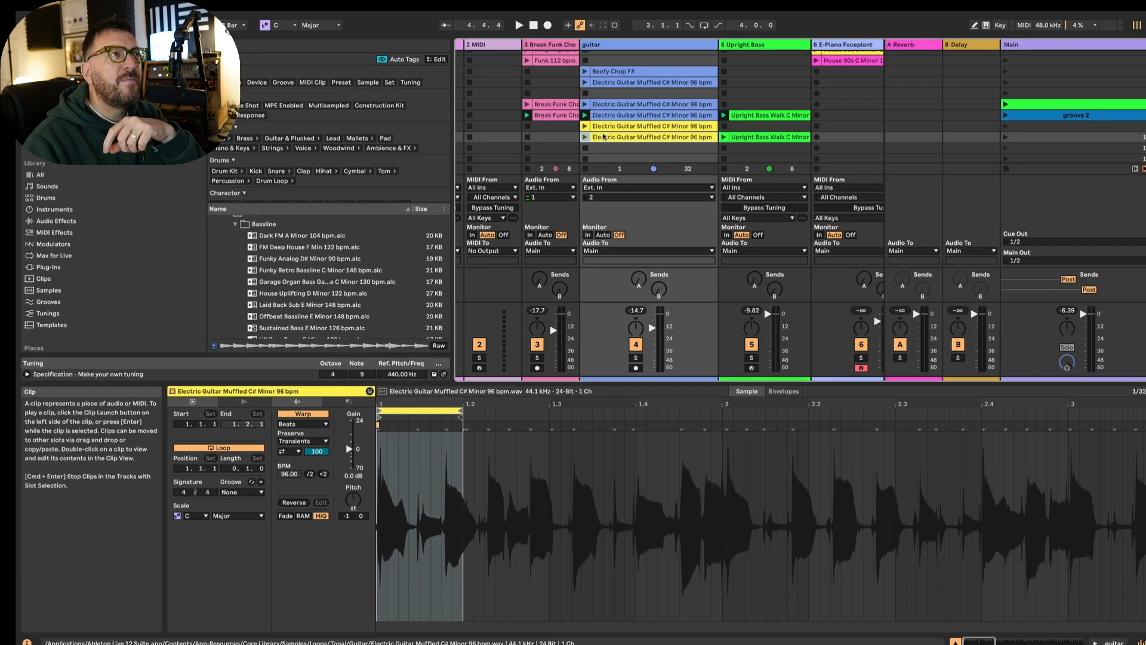
Colour the scene 10 Electric Guitar Muffled clip orange and extend its loop to one bar, from 1.1.1 to 2.1.1
right_click(607, 137)
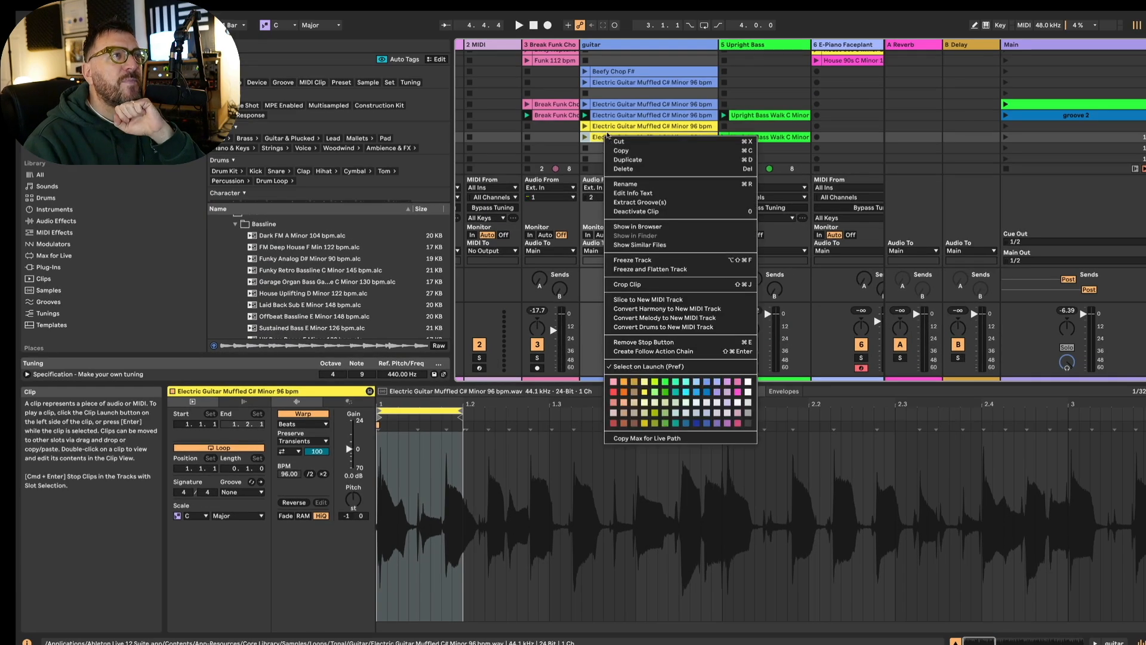
click(624, 382)
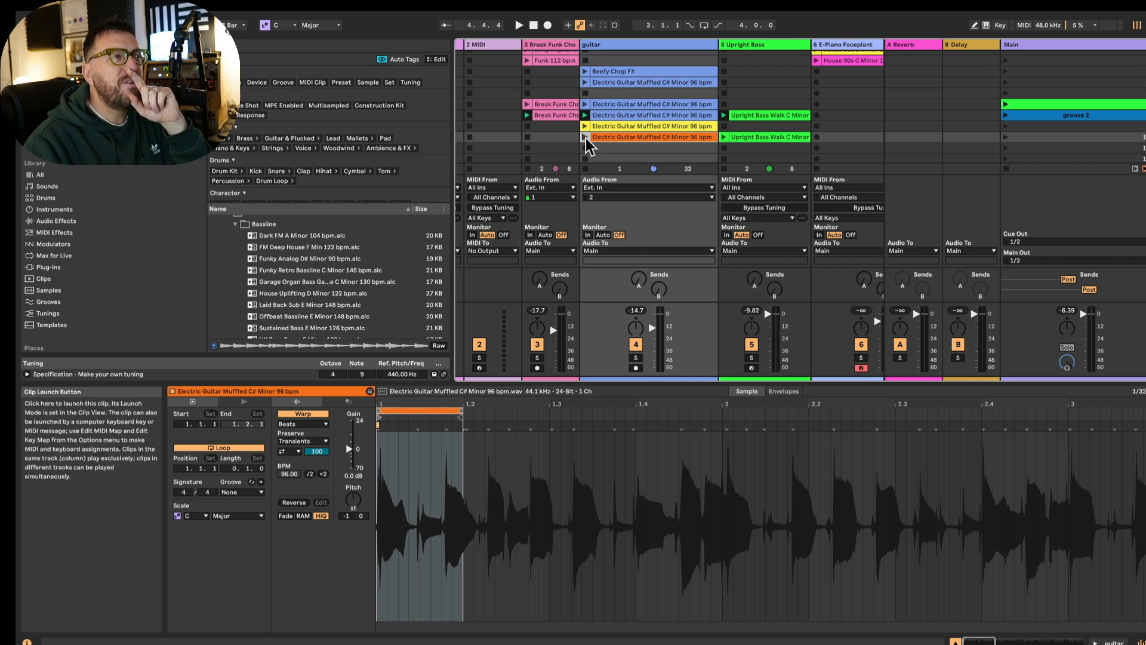
click(461, 412)
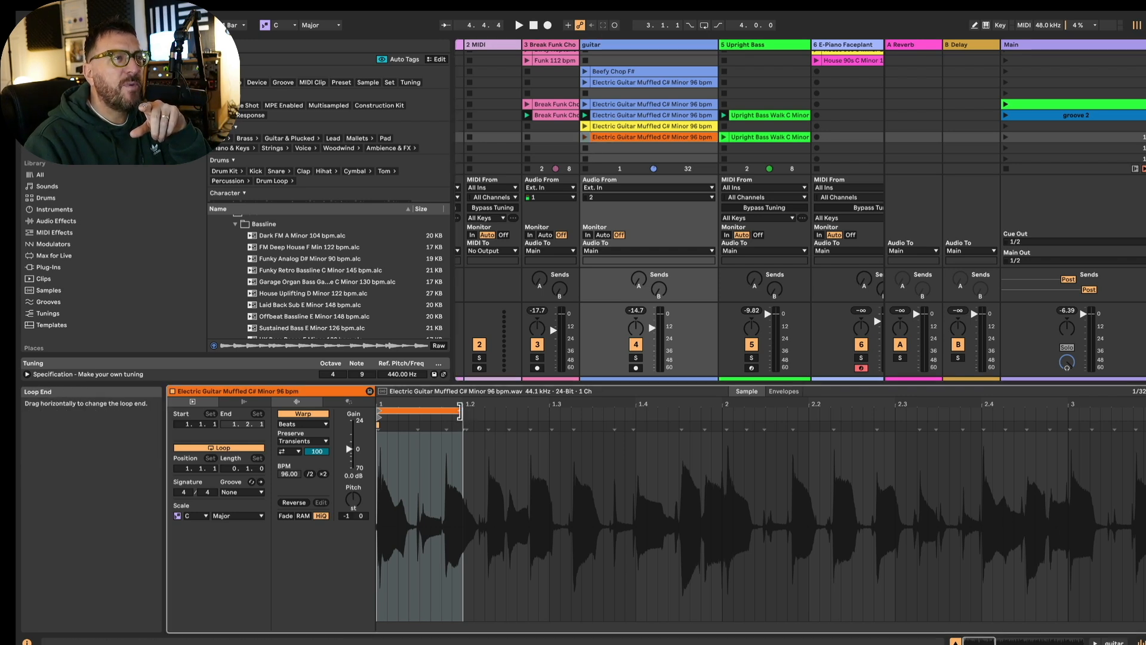
drag(460, 412, 724, 426)
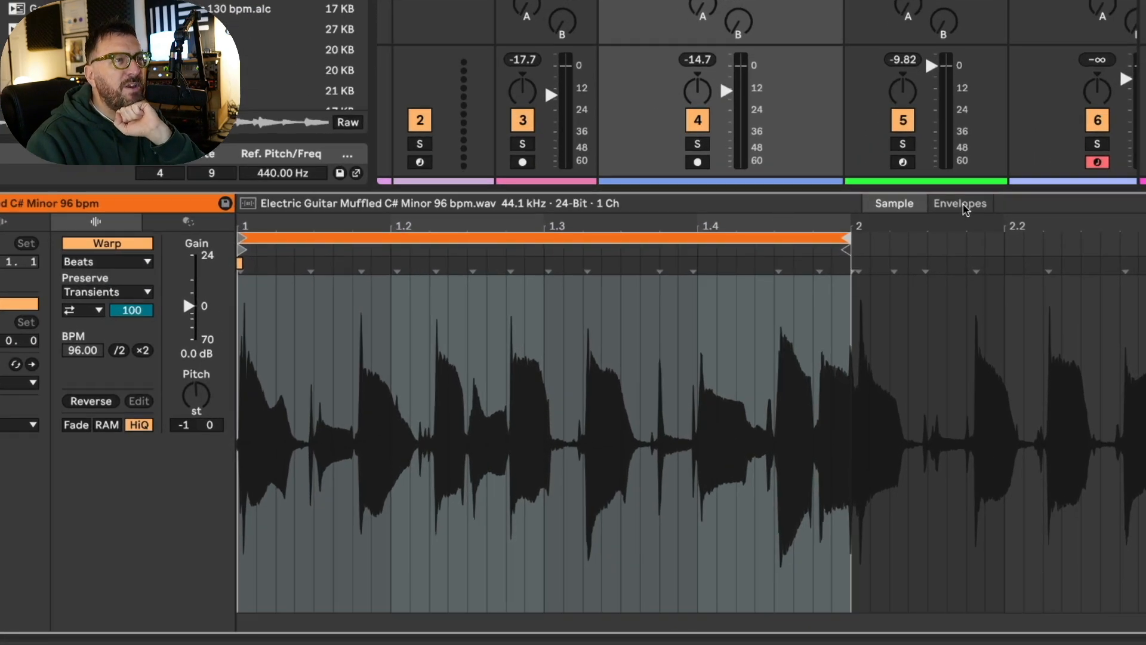
Compare the orange clip's Sample and Envelopes views and examine the context options each offers
click(964, 205)
click(900, 205)
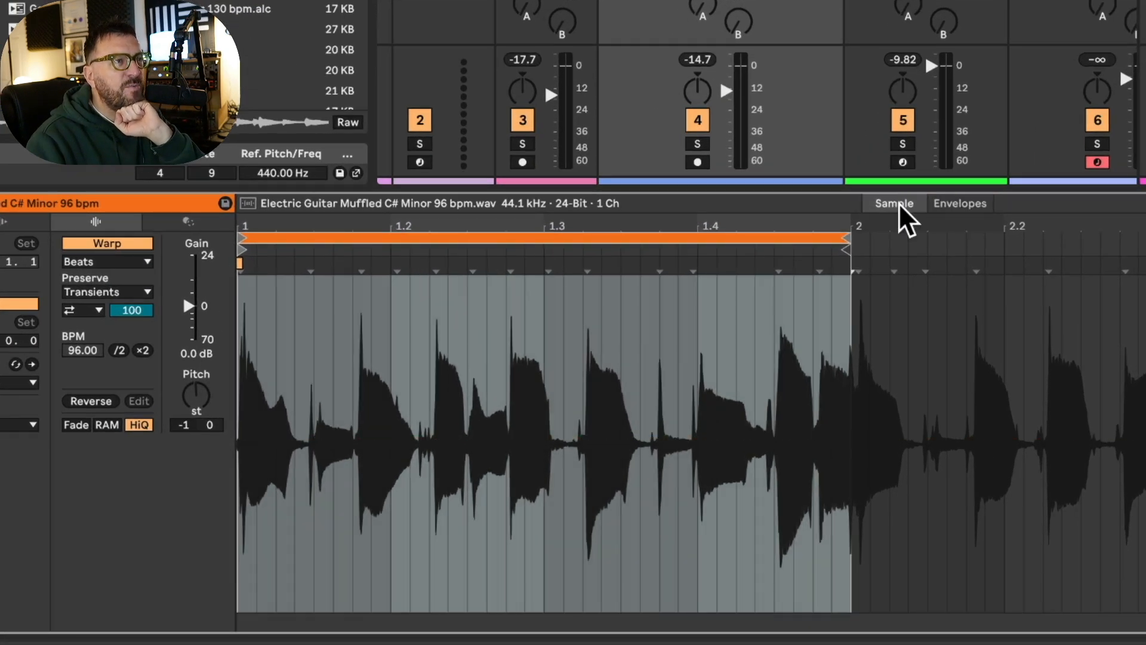
click(958, 205)
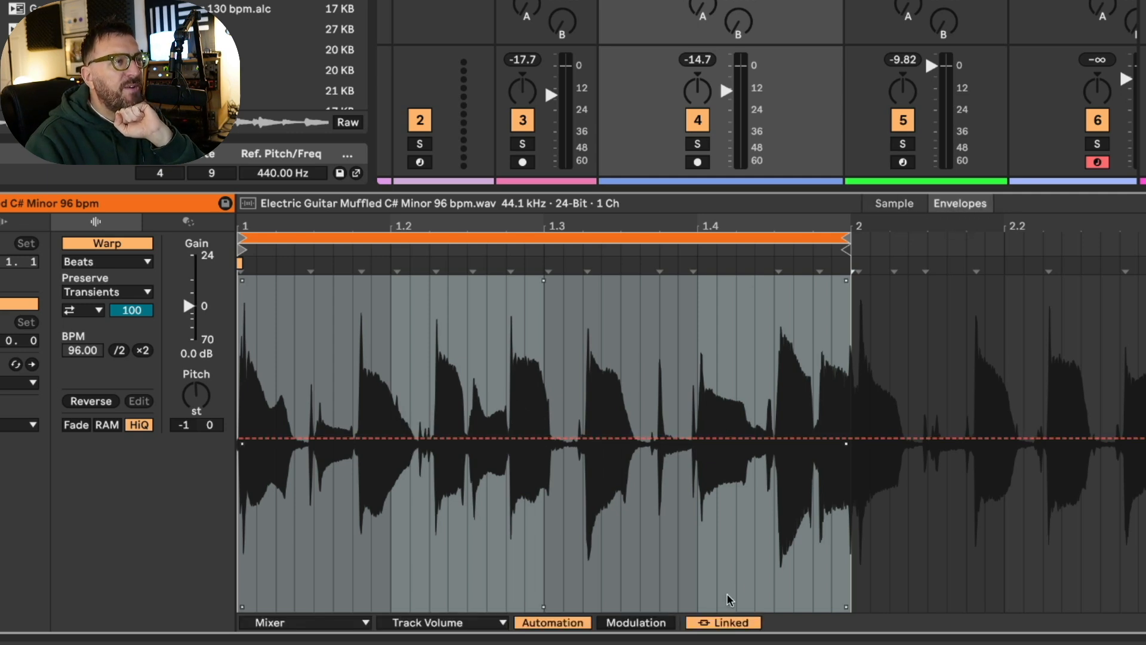
scroll(643, 338, up, 5)
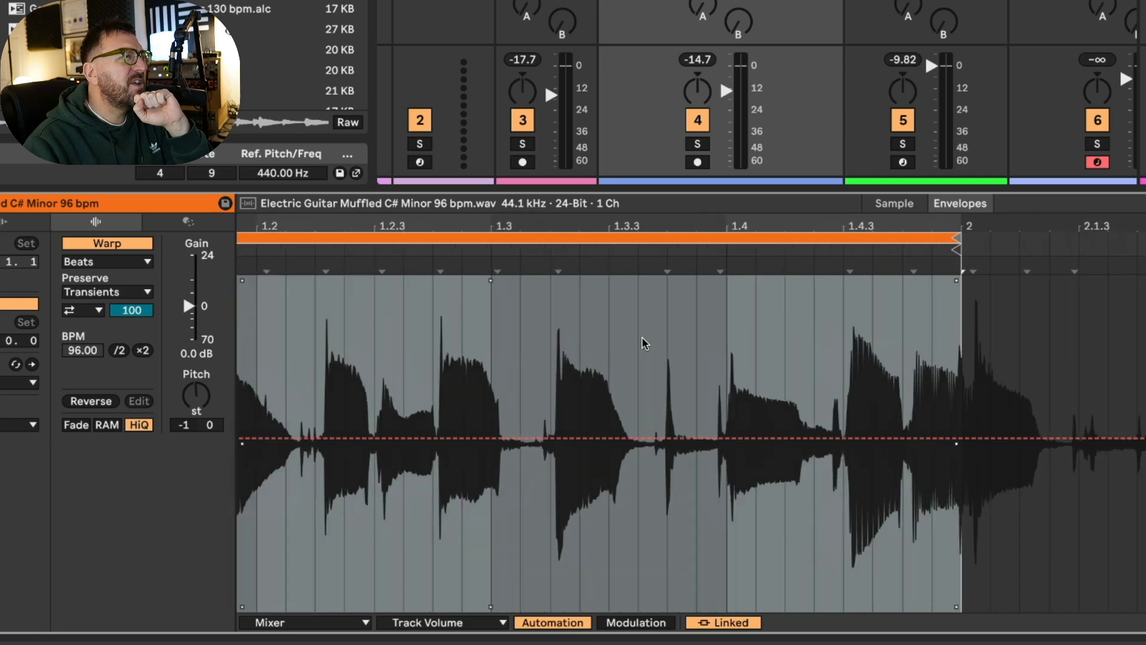
scroll(644, 338, down, 7)
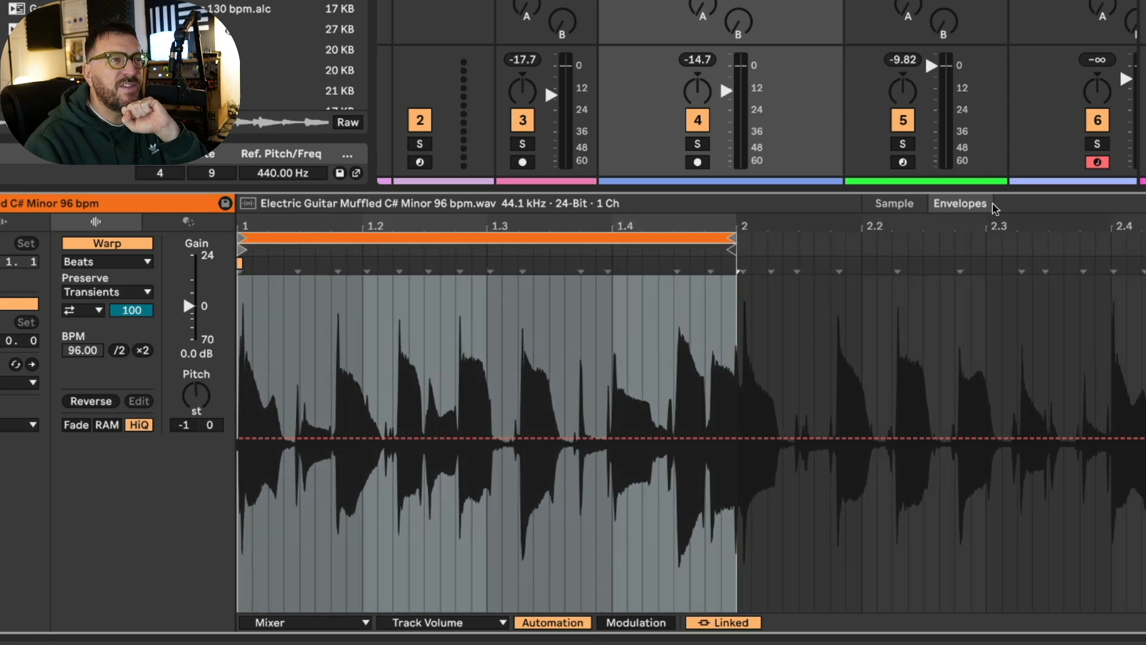
click(905, 204)
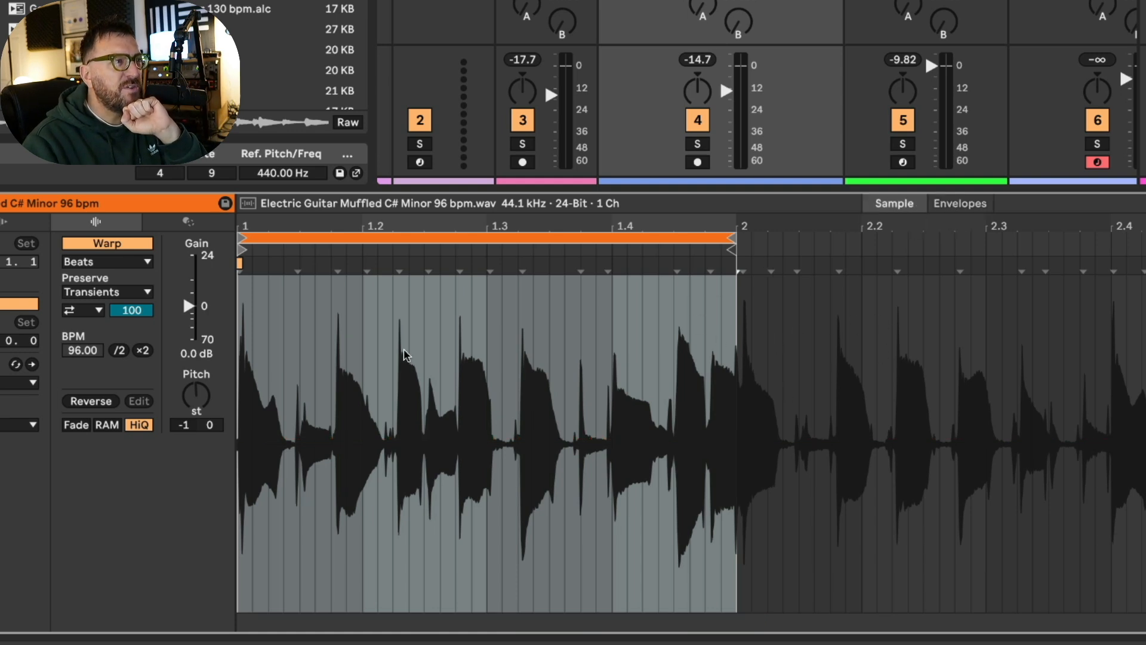
right_click(427, 354)
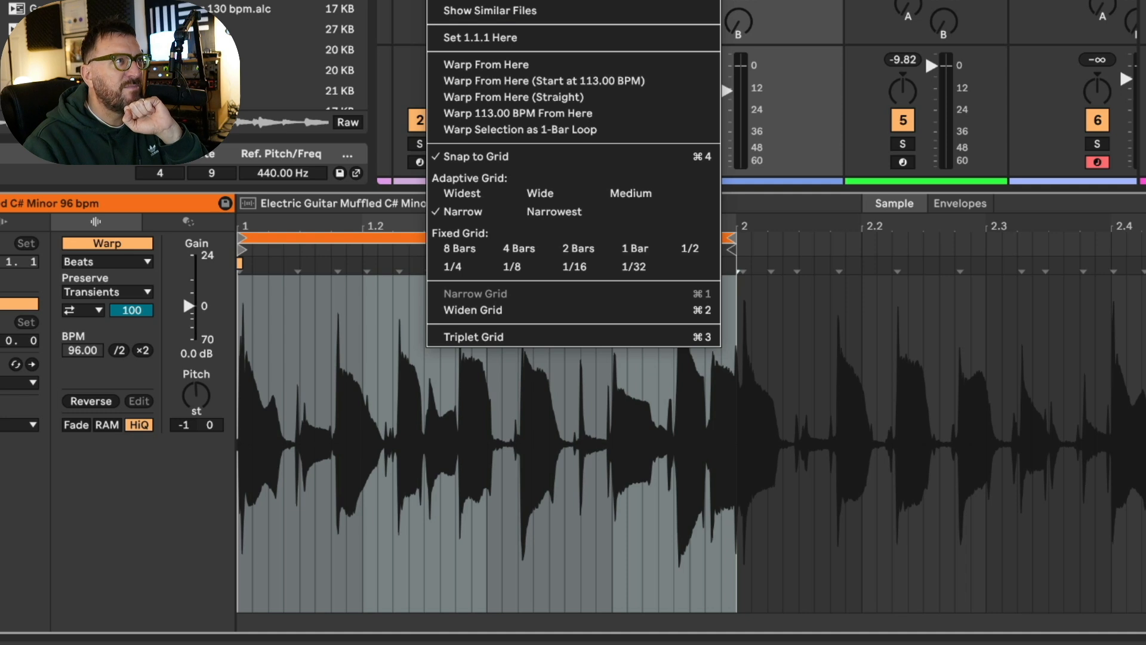
click(569, 454)
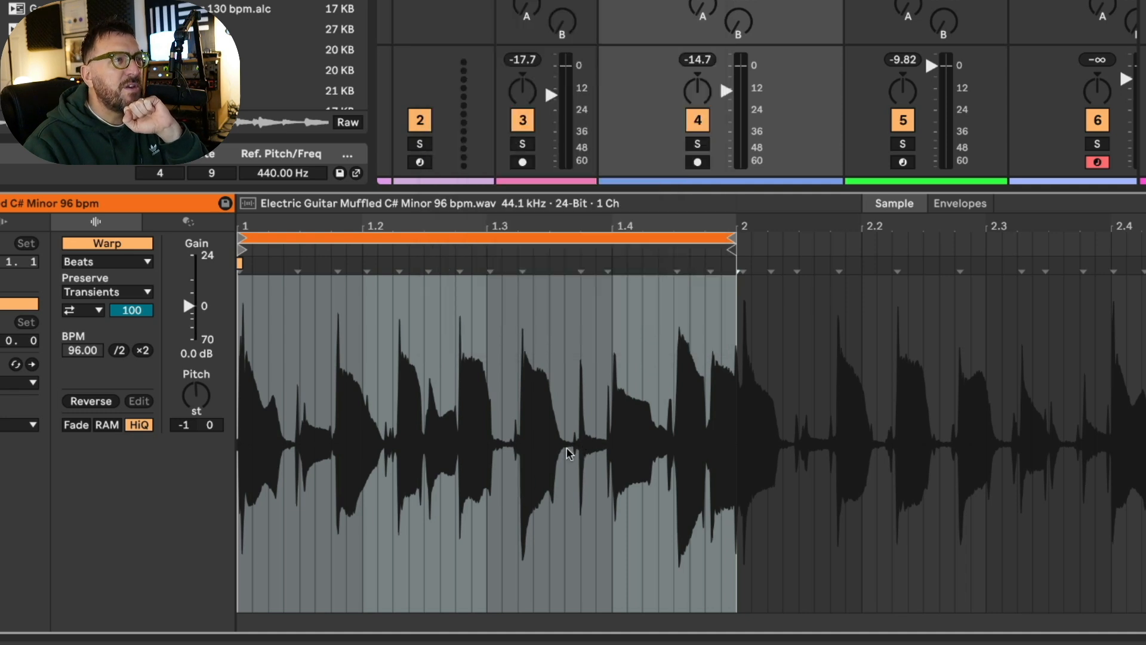
click(959, 208)
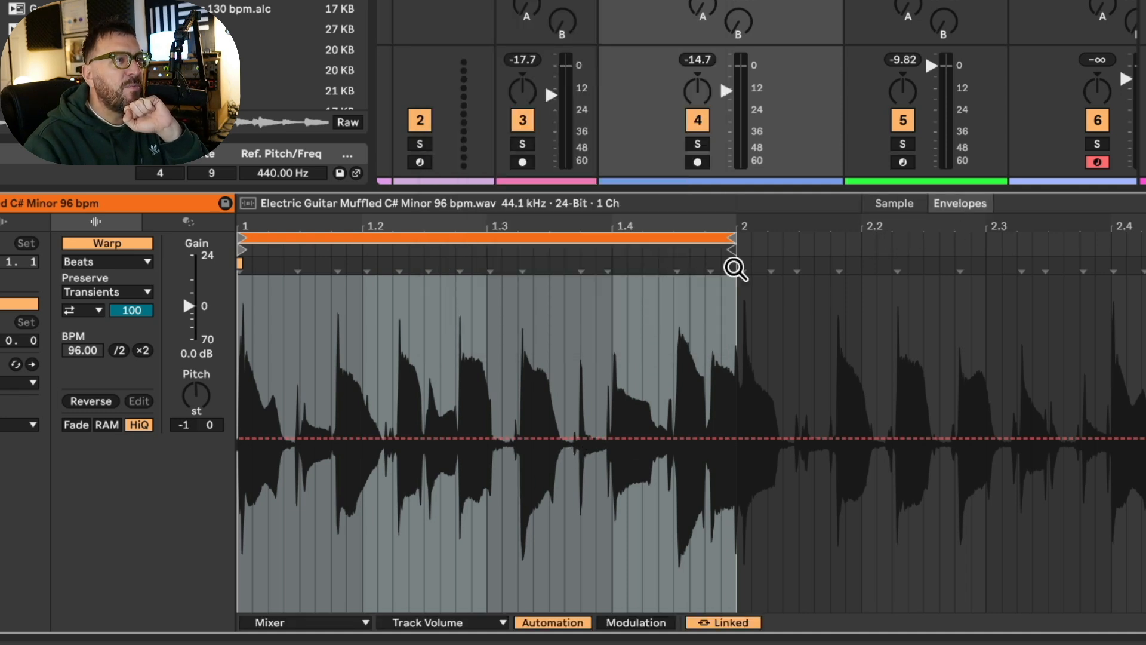
right_click(538, 357)
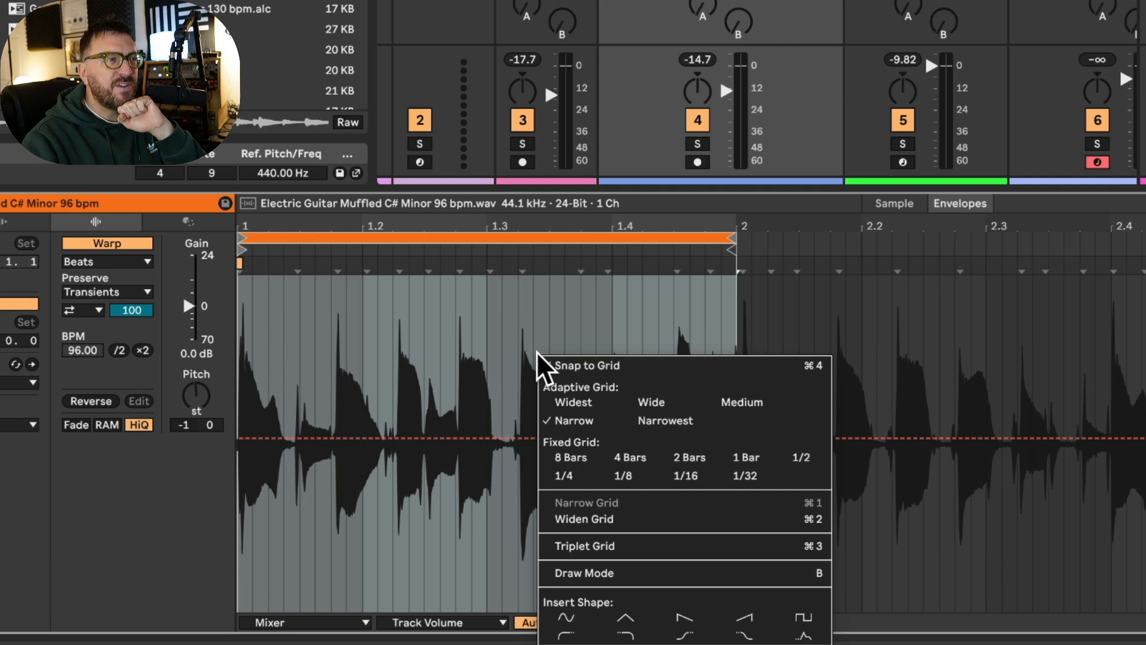
click(481, 333)
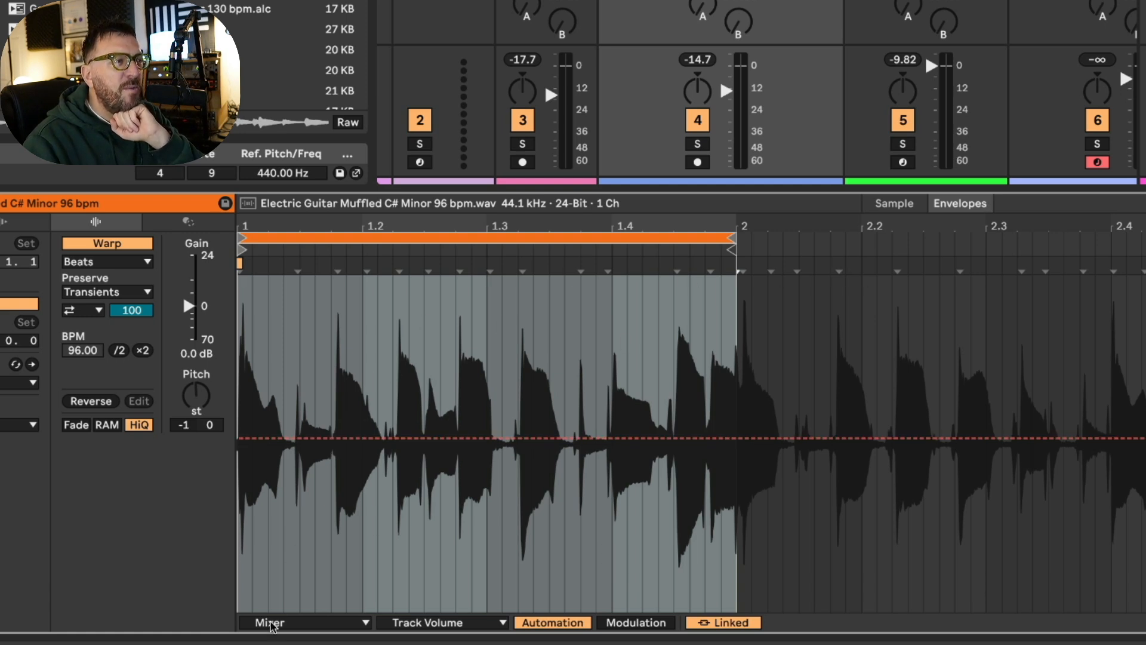
Look through the mixer envelope parameters, and set the orange clip's envelope display to Clip and Gain
click(407, 633)
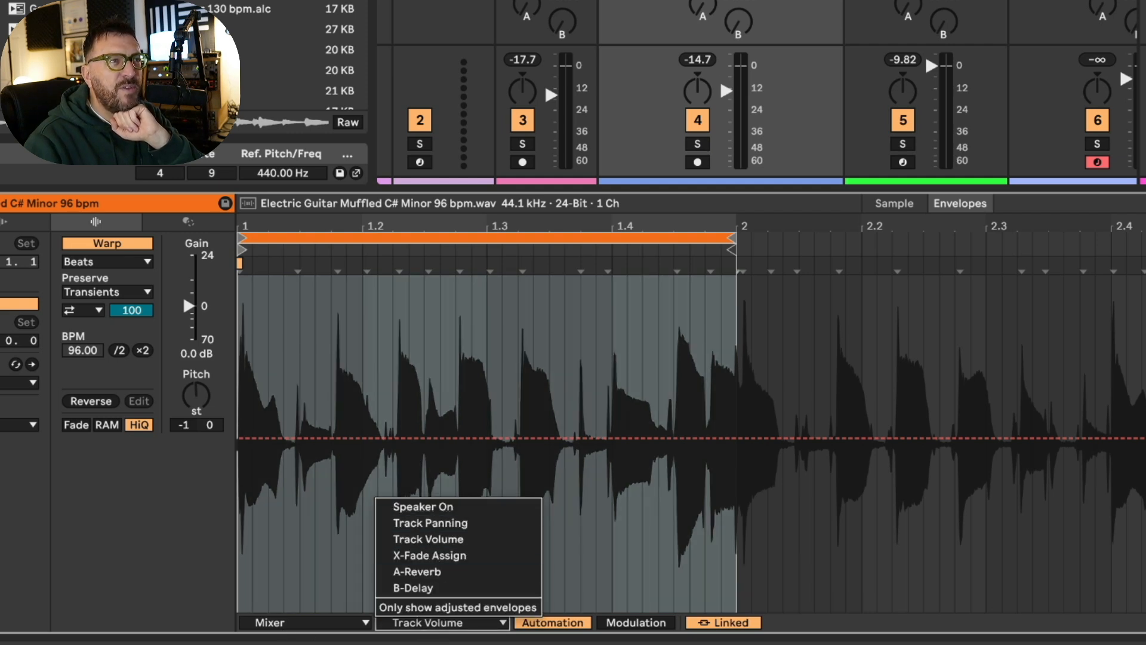
click(279, 619)
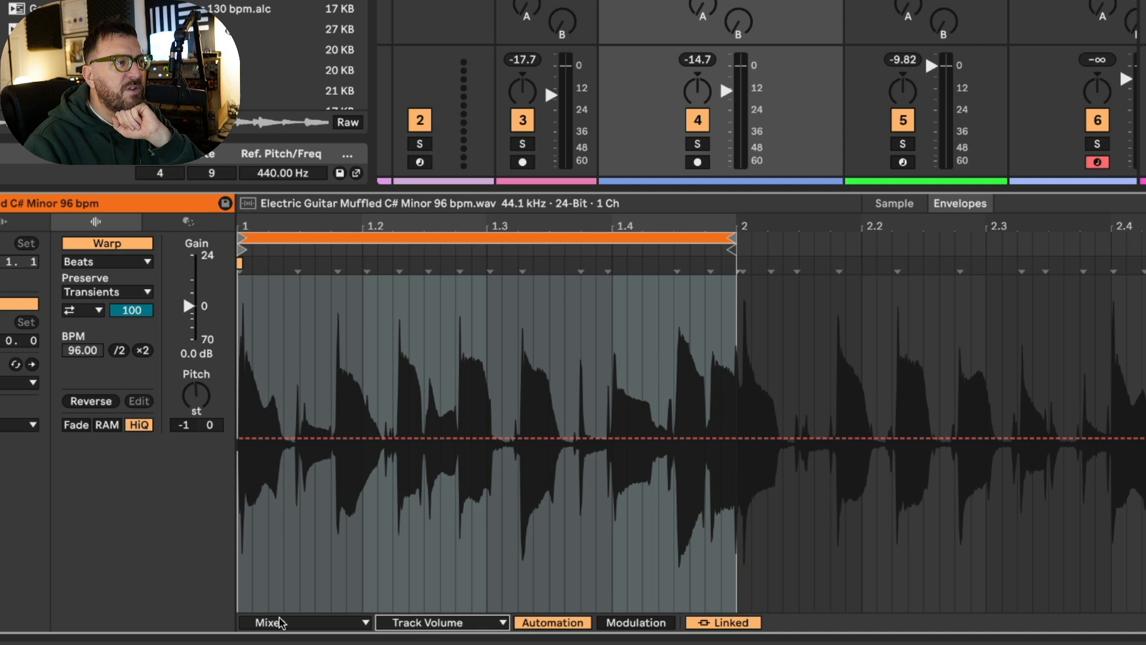
click(283, 624)
click(286, 574)
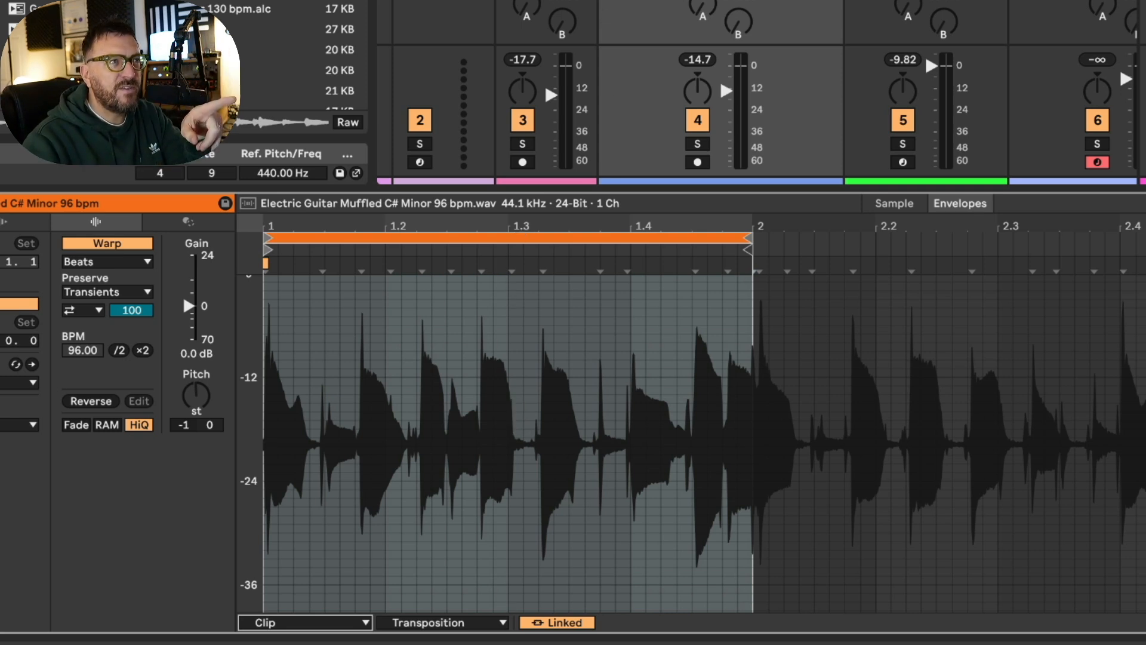
key(alt+1)
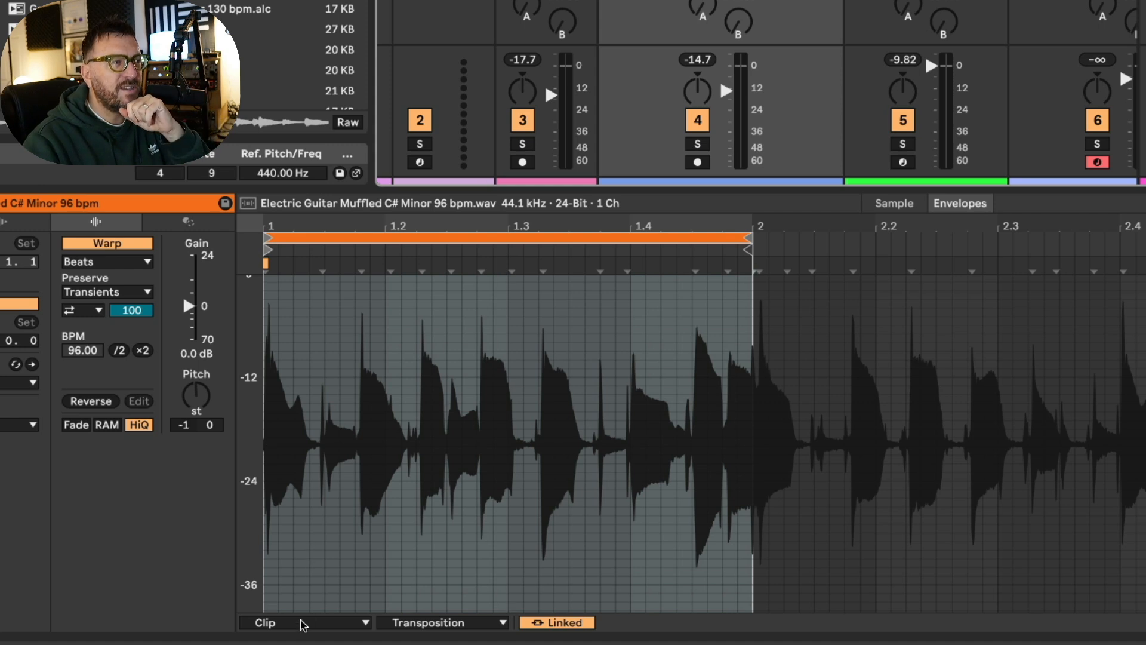
click(435, 624)
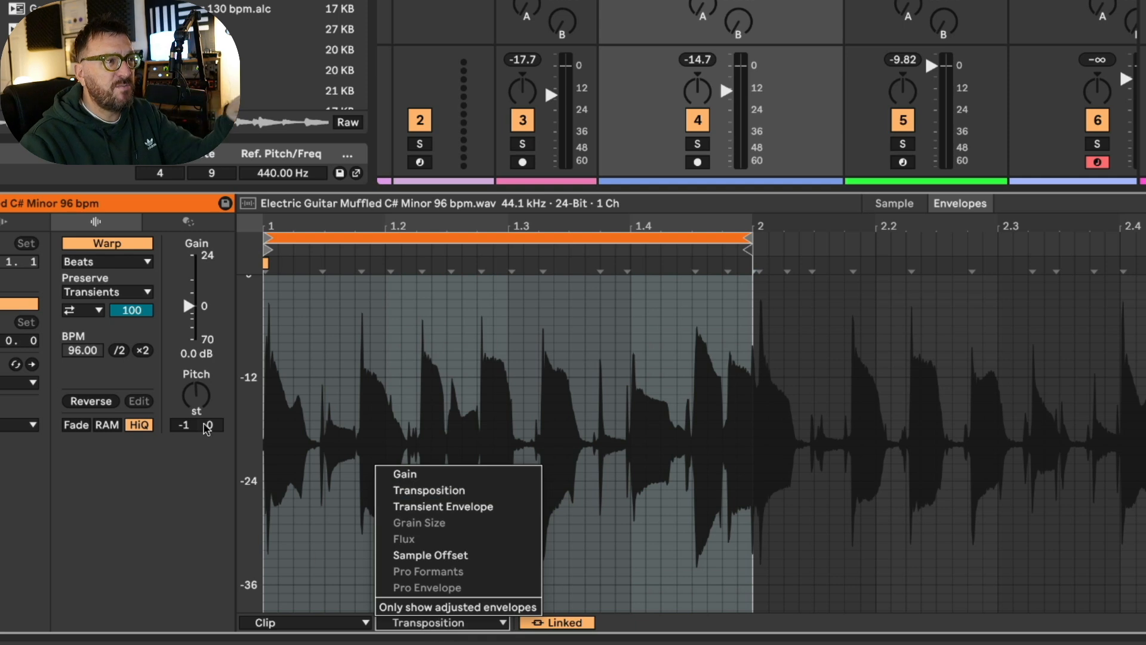
click(399, 476)
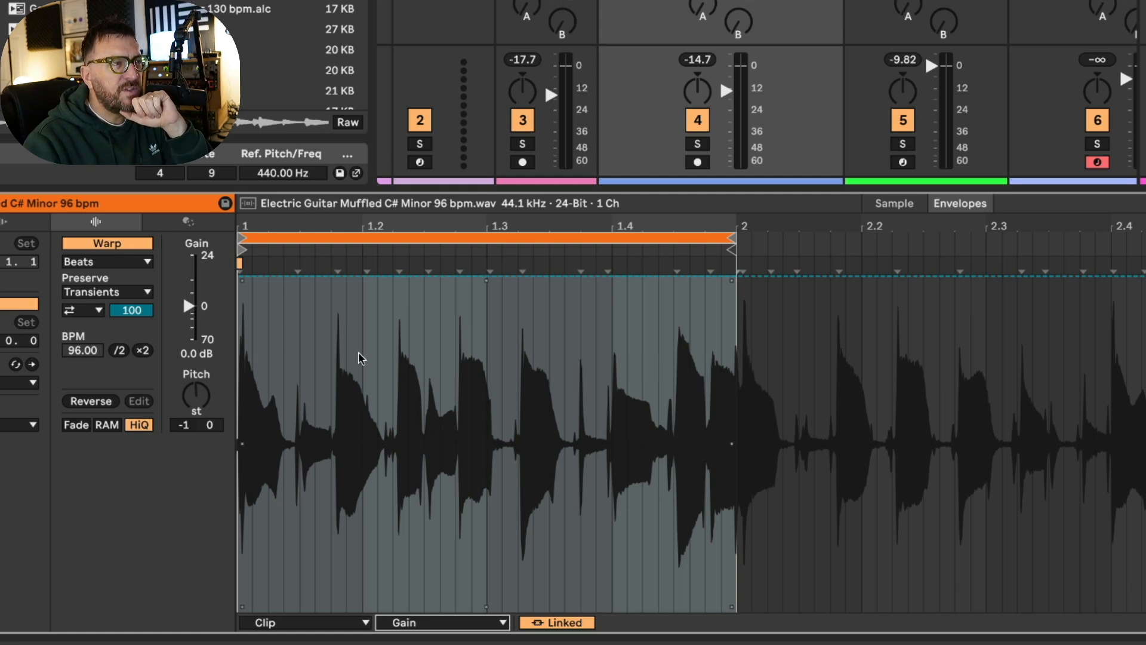
Lower the gain envelope across the loop to about 50% and shape a peak of about 89% just after 1.3 during playback
scroll(359, 352, right, 2)
scroll(359, 352, left, 2)
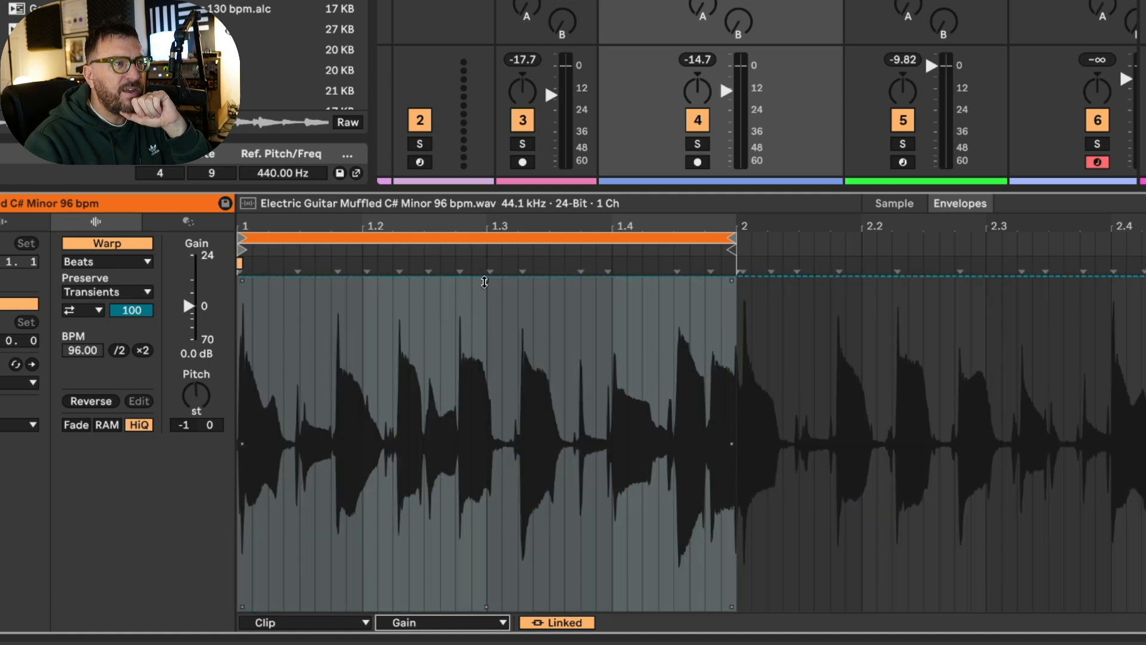
drag(484, 281, 485, 440)
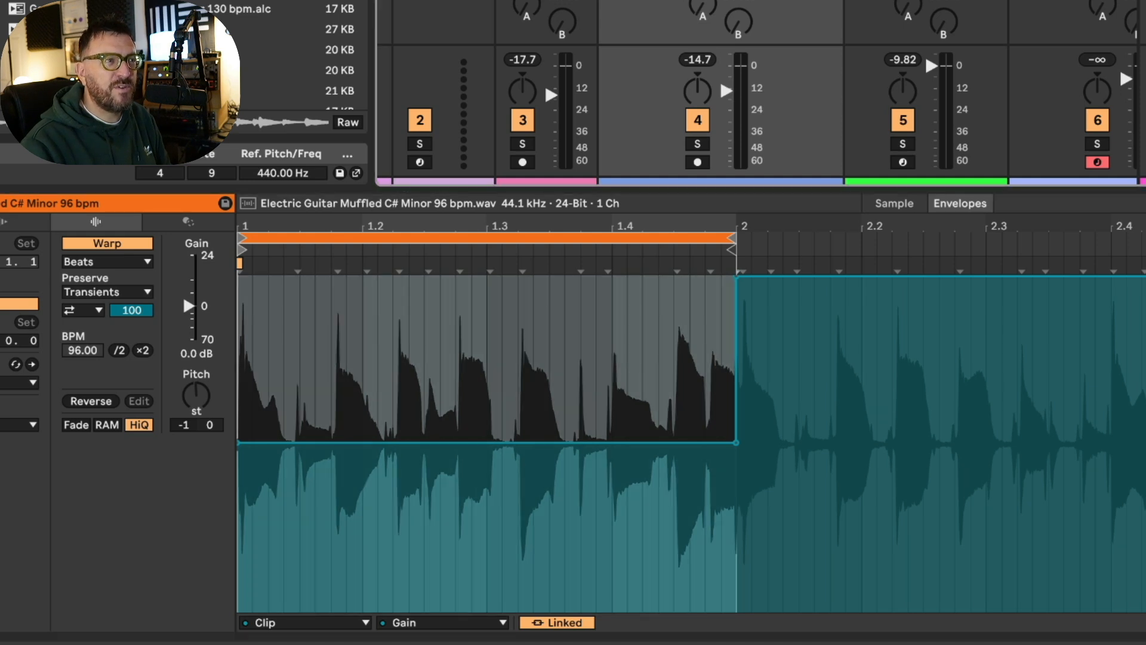
key(space)
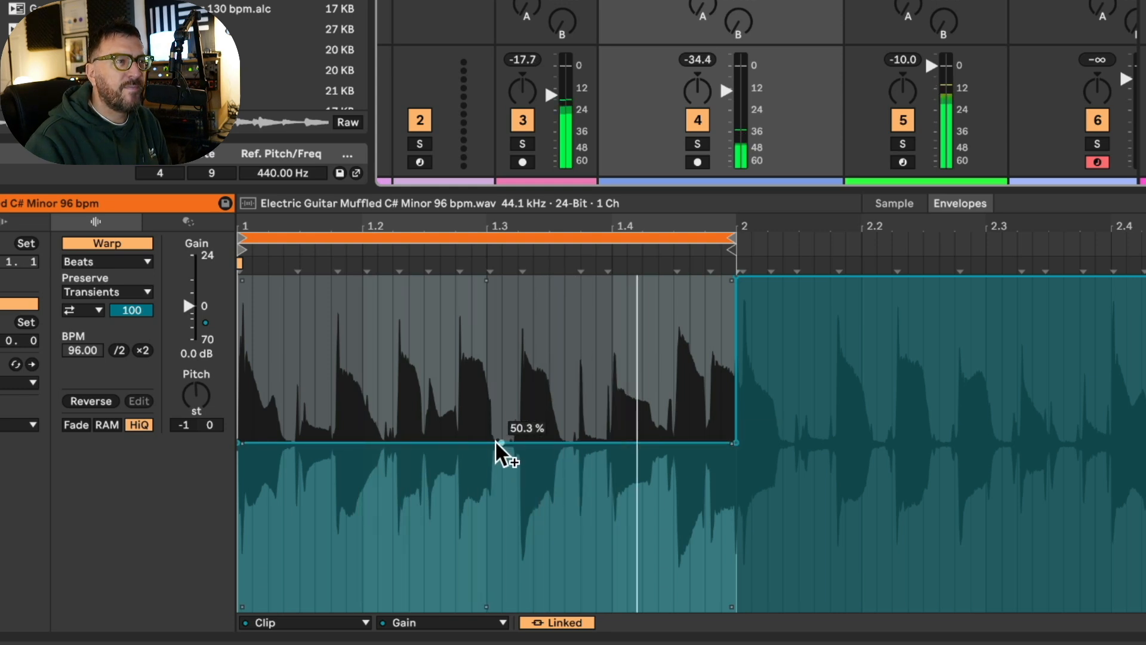
drag(496, 443, 518, 312)
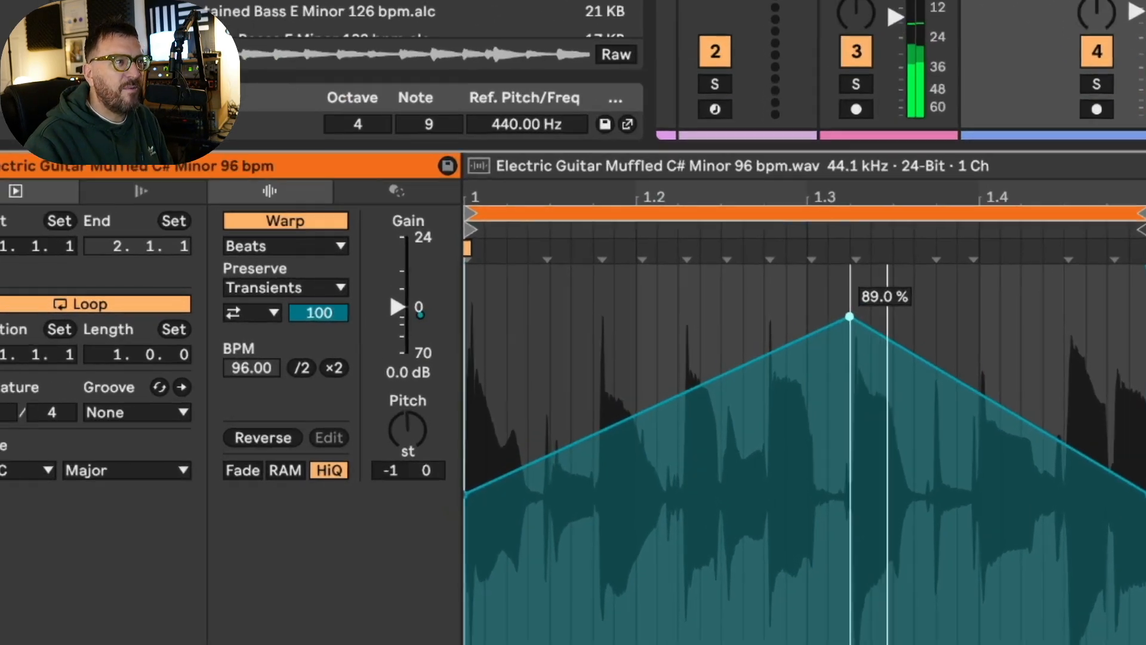
drag(849, 316, 849, 312)
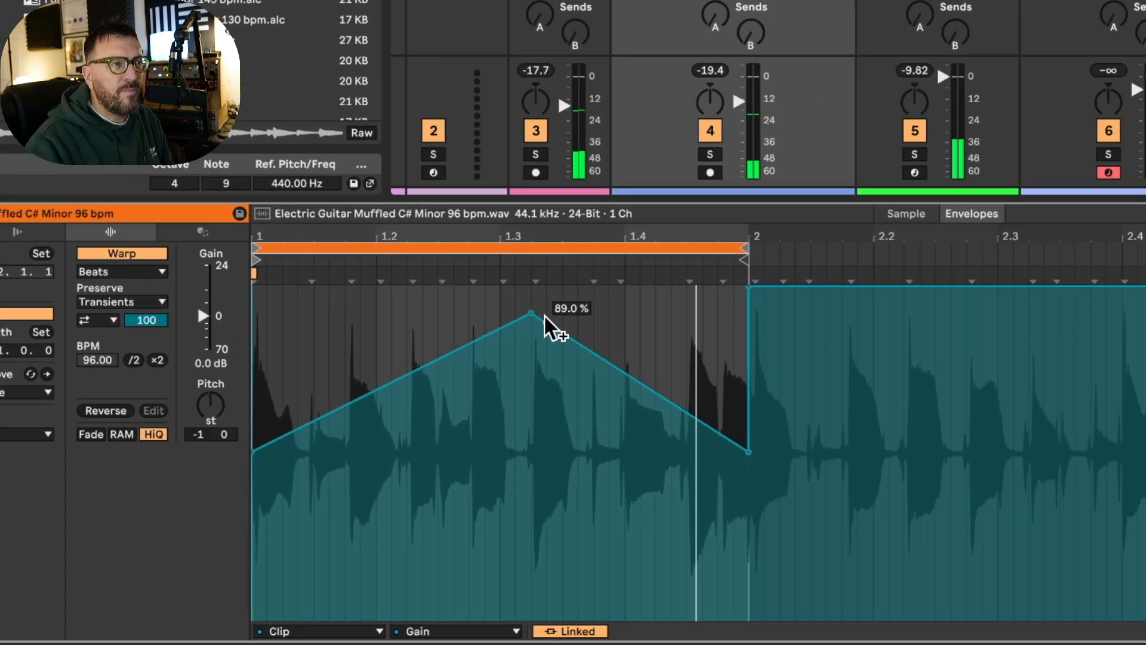
drag(1006, 328, 1006, 312)
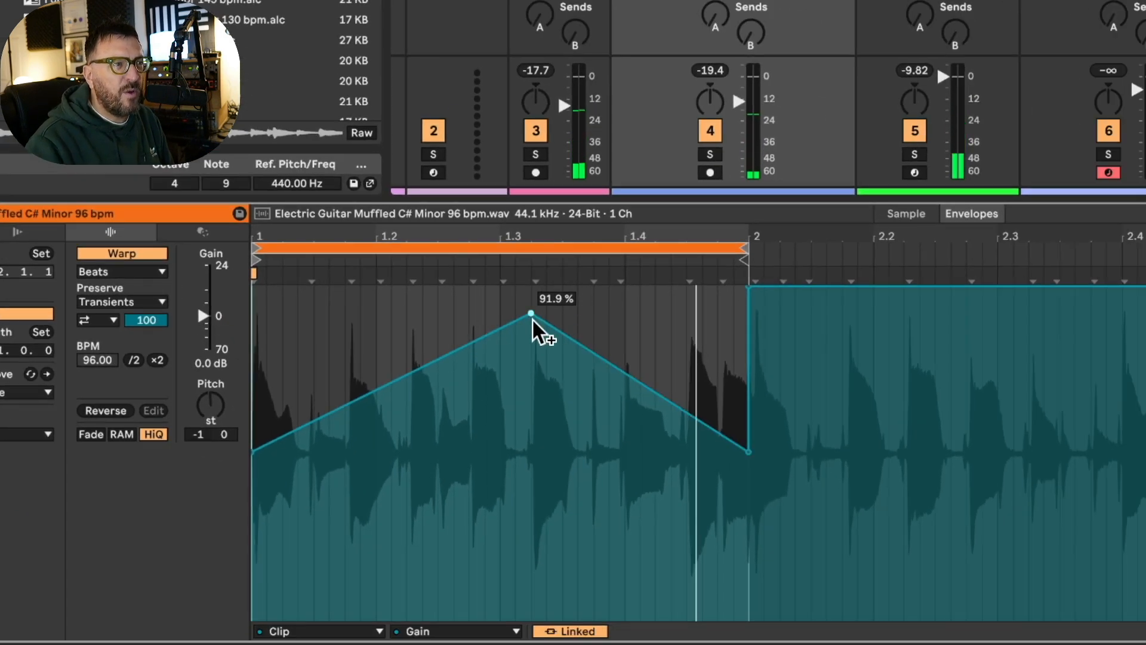
Clear the orange clip's gain envelope and briefly audition the clip
right_click(532, 364)
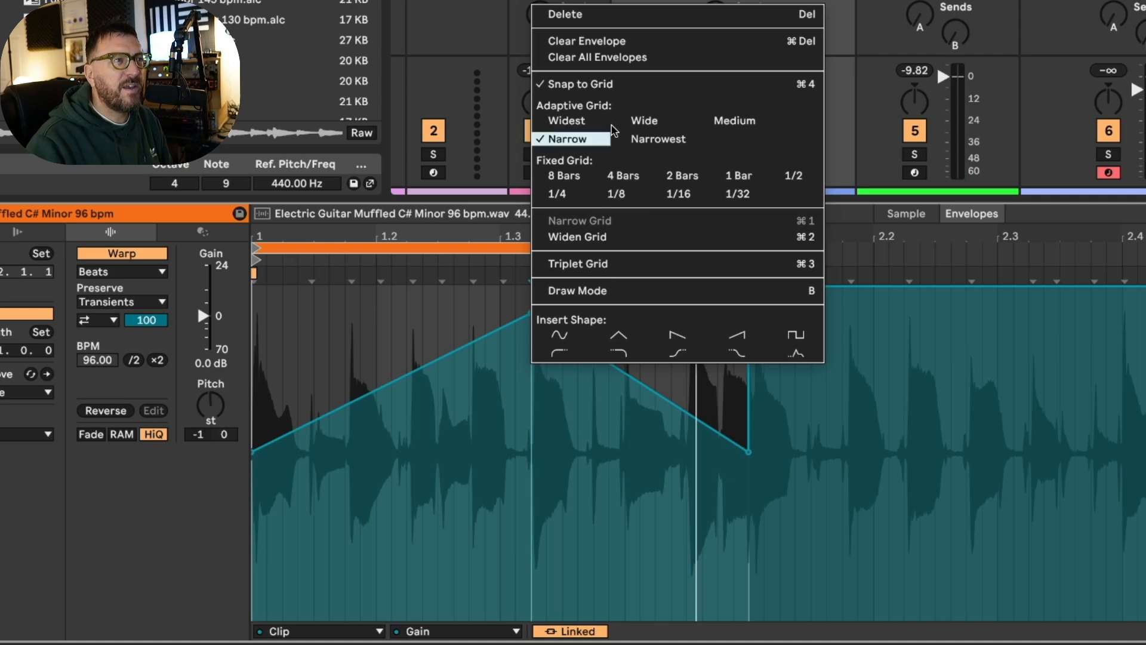
click(615, 42)
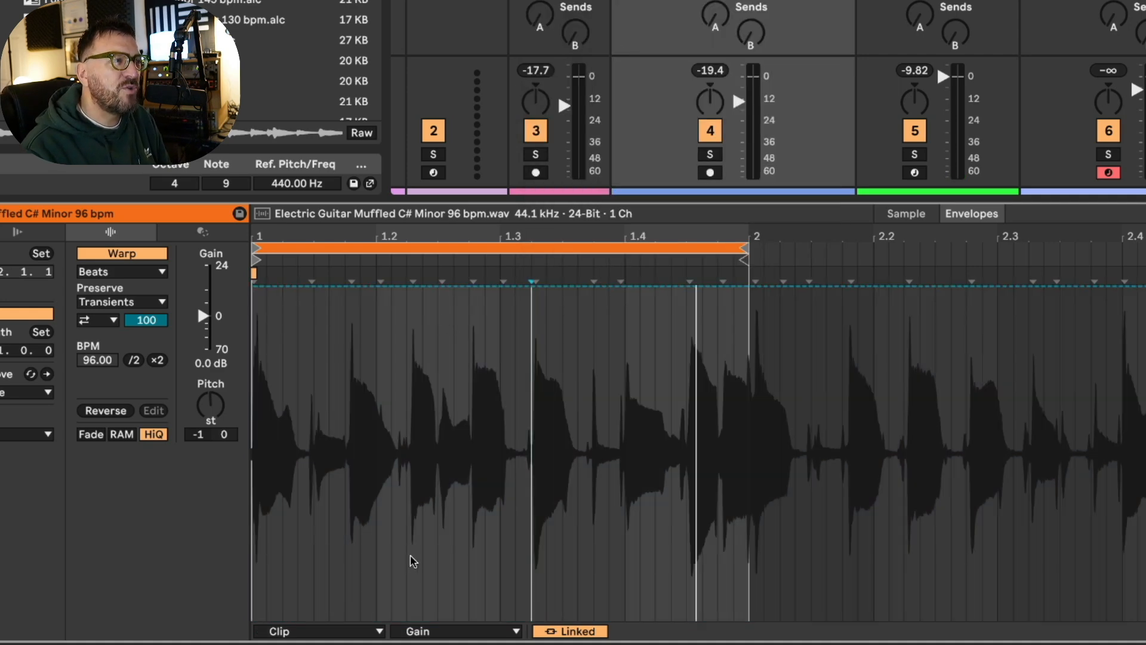
key(space)
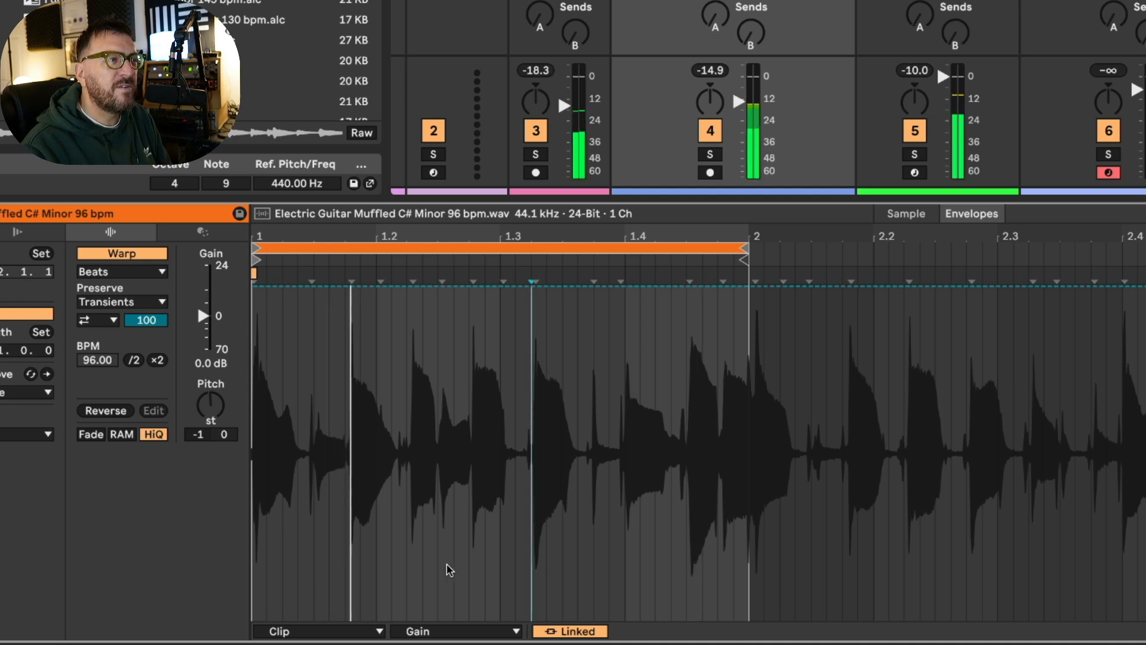
key(space)
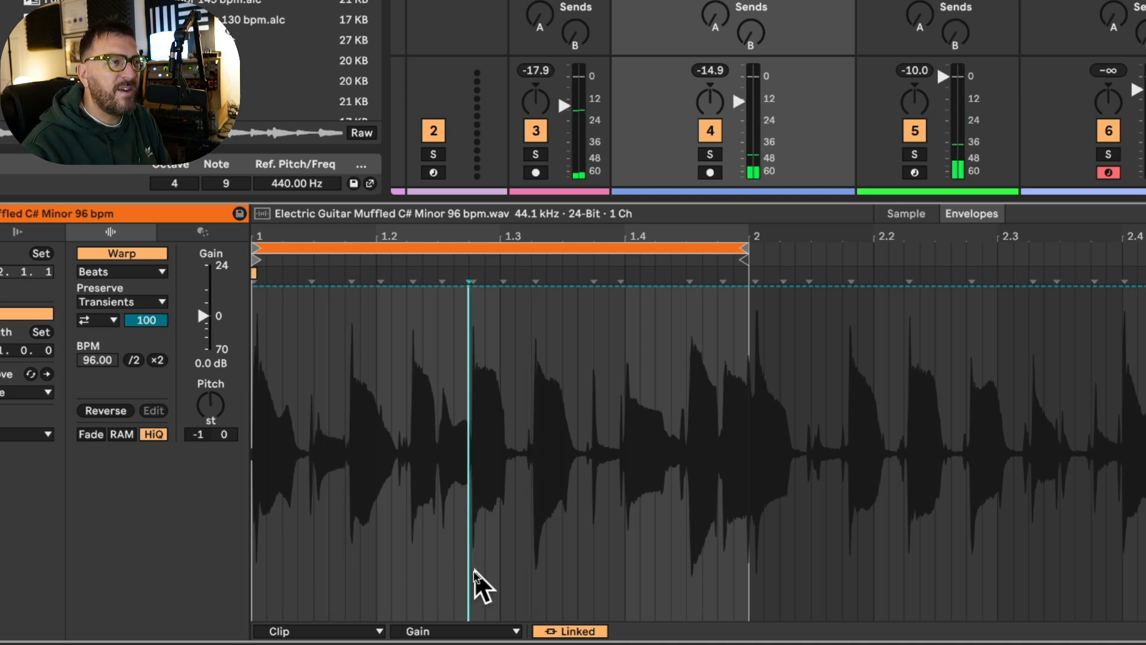
Pull the gain envelope down to zero from about 1.2.4 to bar 2, and audition the orange, yellow and blue guitar clips
drag(475, 578, 746, 576)
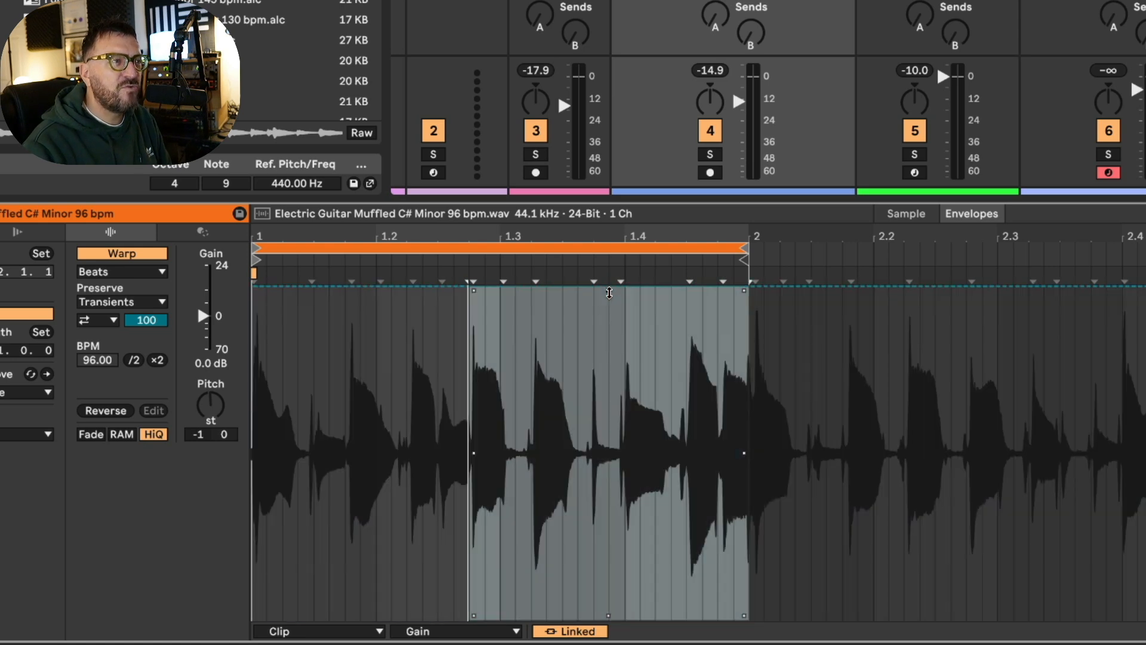
mouse_move(597, 286)
mouse_down()
mouse_move(597, 503)
mouse_move(597, 291)
mouse_move(609, 294)
mouse_up()
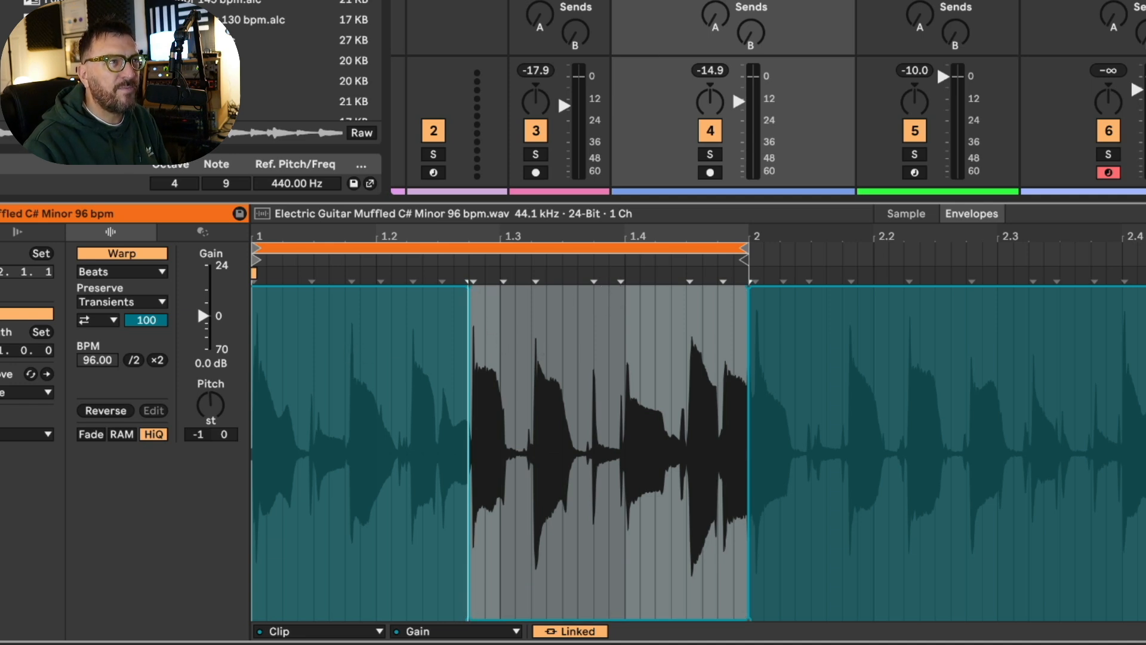
key(space)
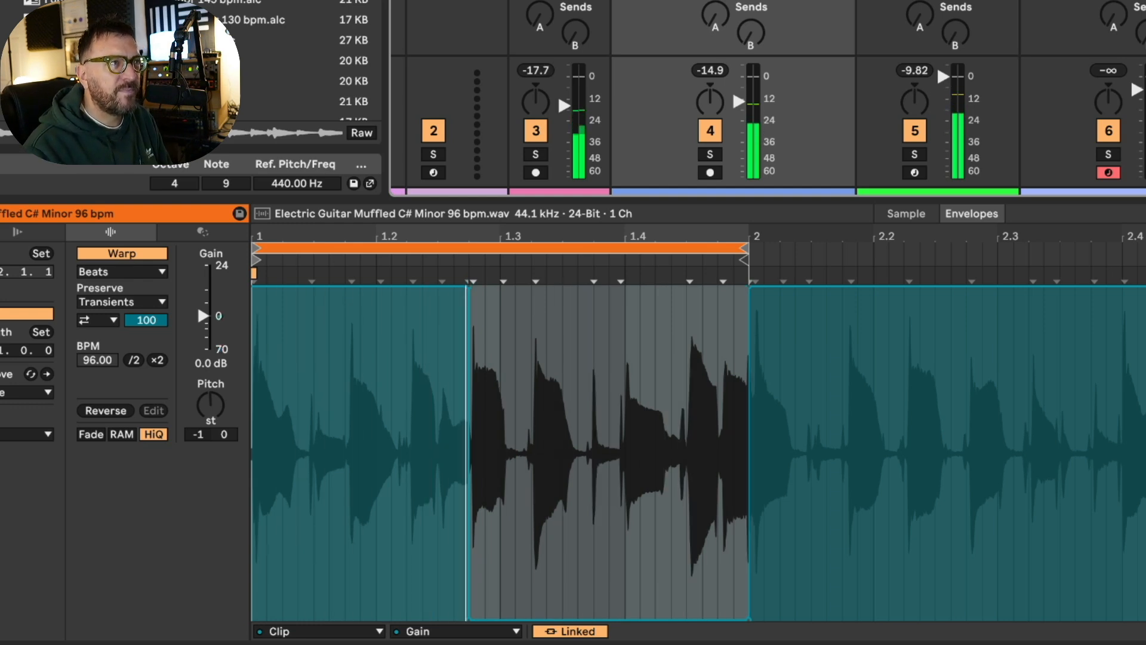
key(Down)
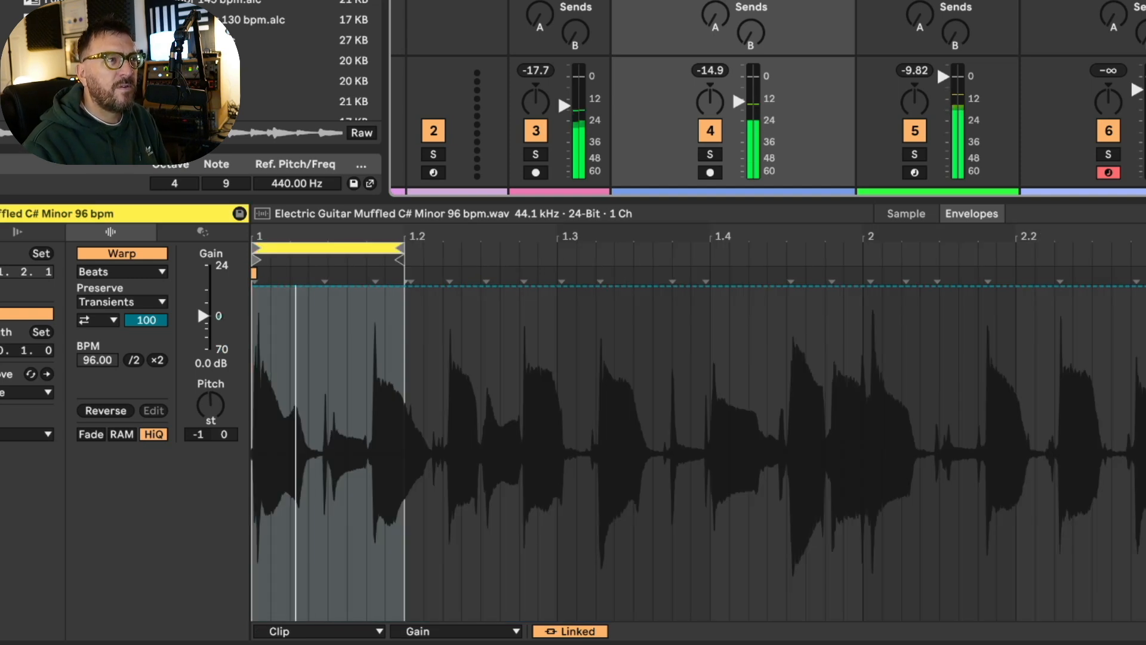
key(Down)
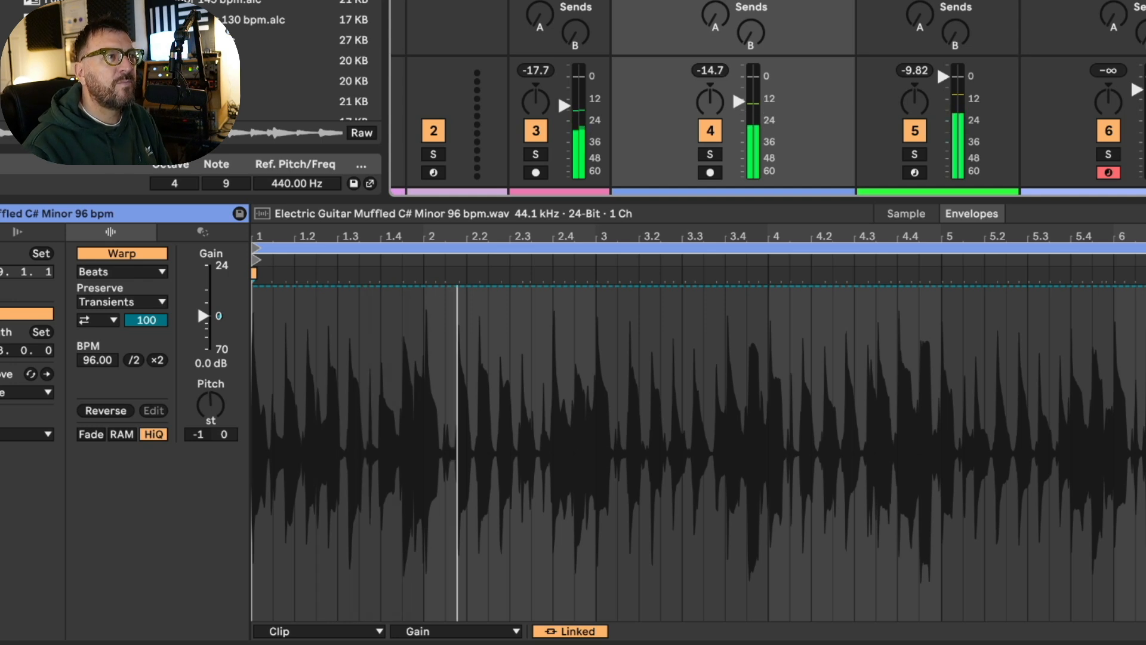
Extend the orange guitar clip's loop to two bars and pull its gain envelope down to zero from 2.2.4 to bar 3
key(Down)
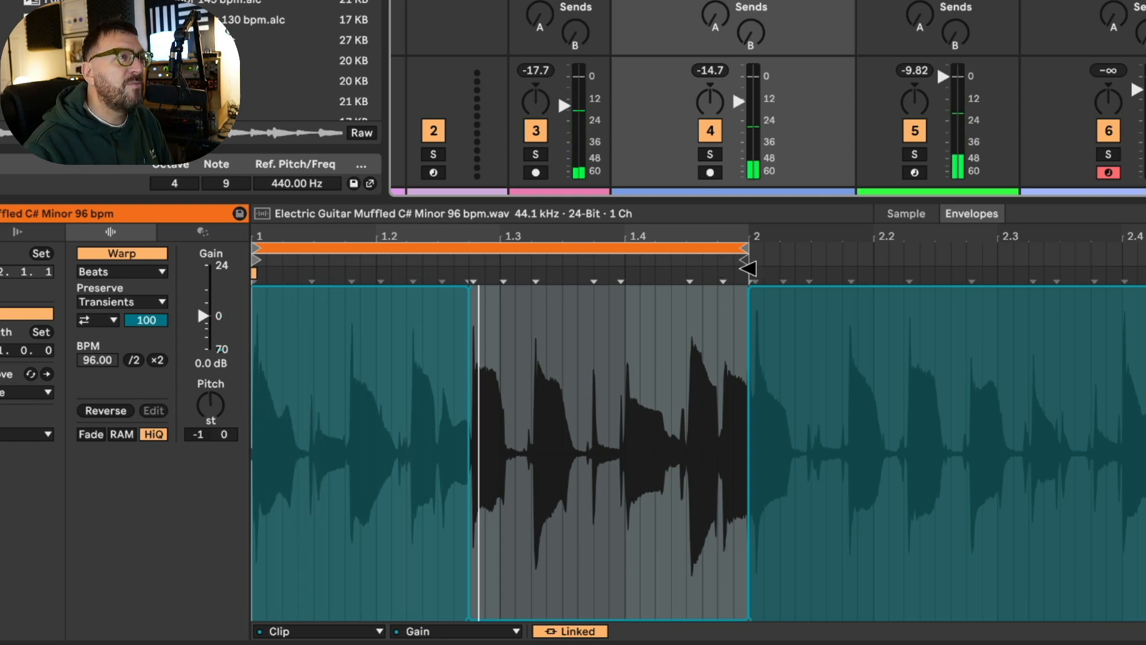
drag(748, 248, 1092, 308)
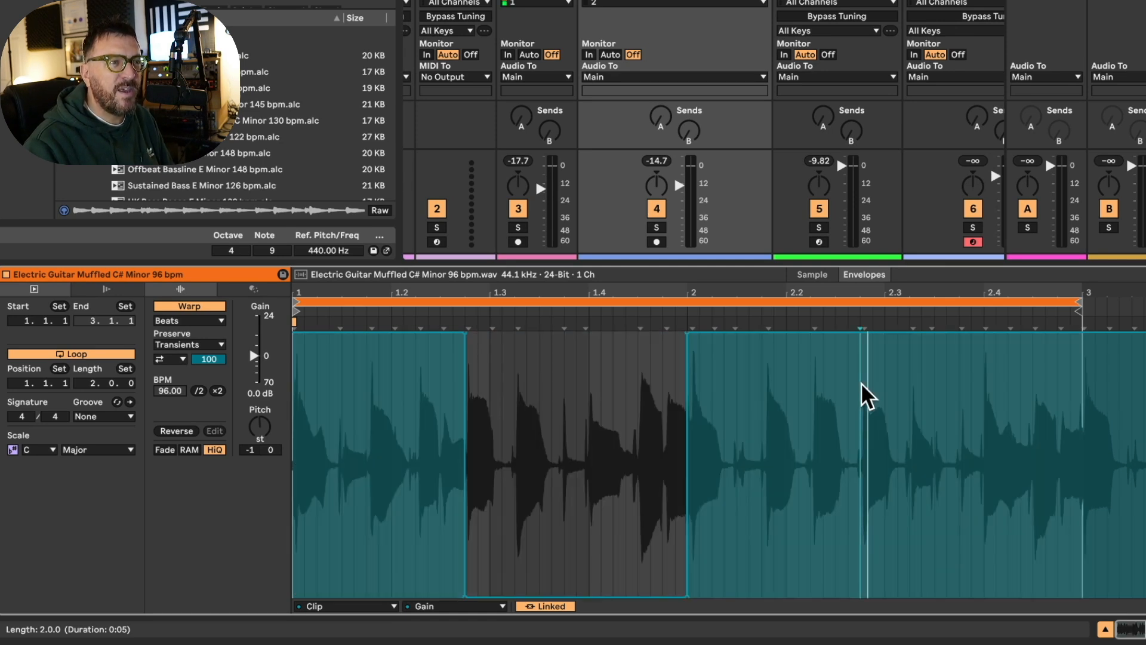
mouse_move(865, 397)
mouse_down()
mouse_move(952, 389)
mouse_move(1091, 404)
mouse_up()
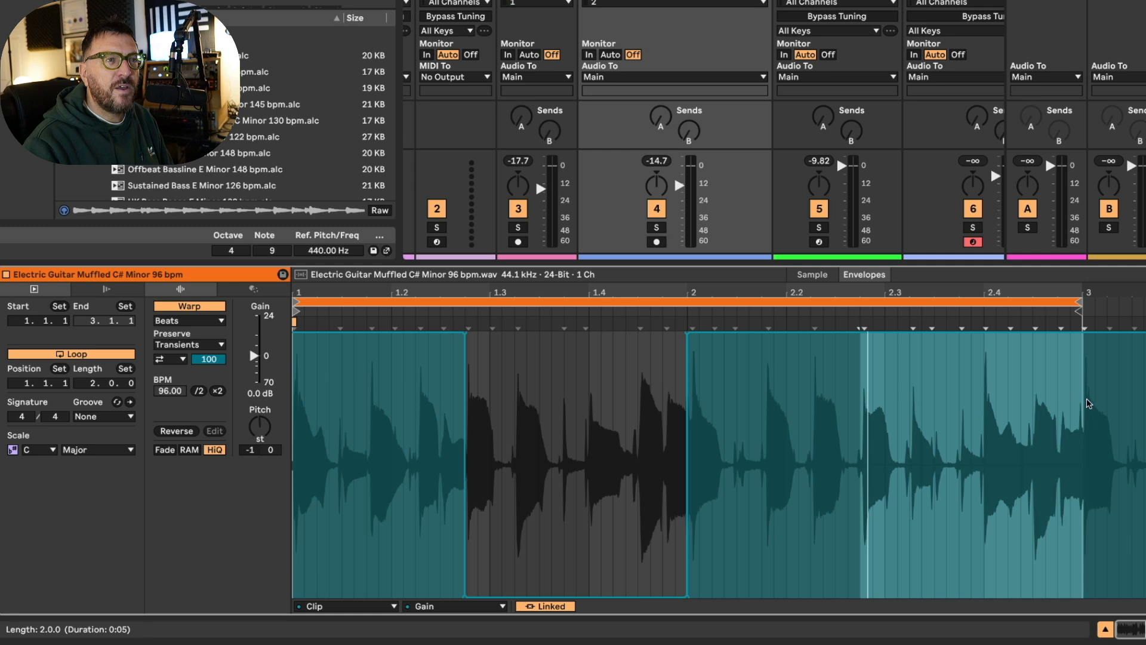
drag(977, 337, 977, 597)
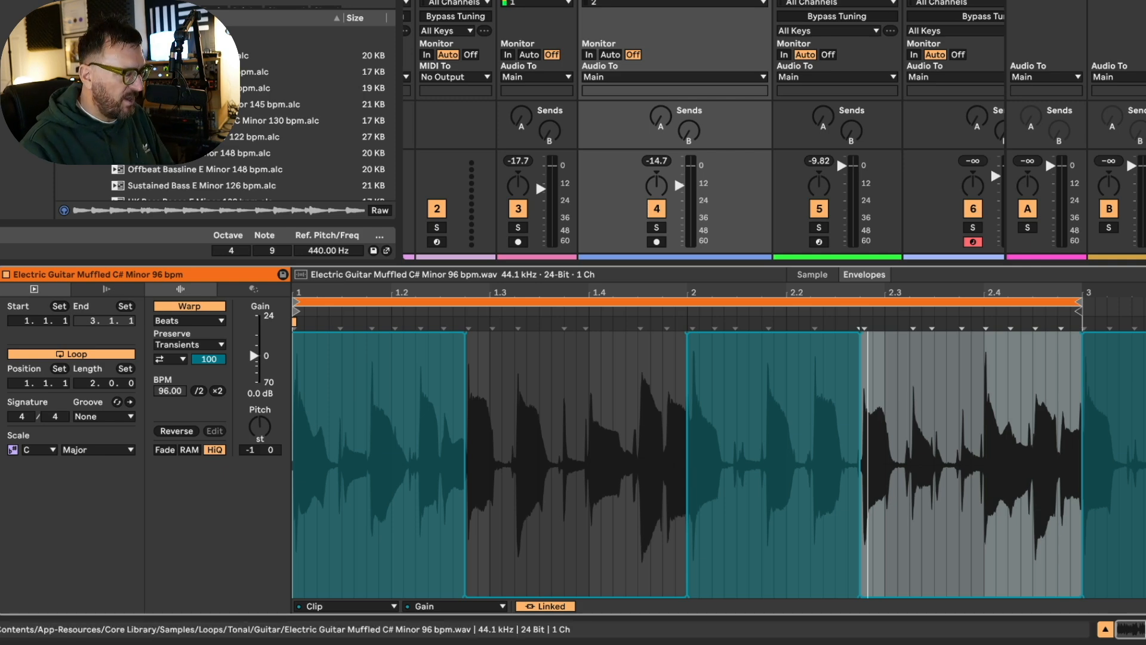
Play back the orange clip to audition its two-bar loop with the second gain cut
key(Tab)
key(Tab)
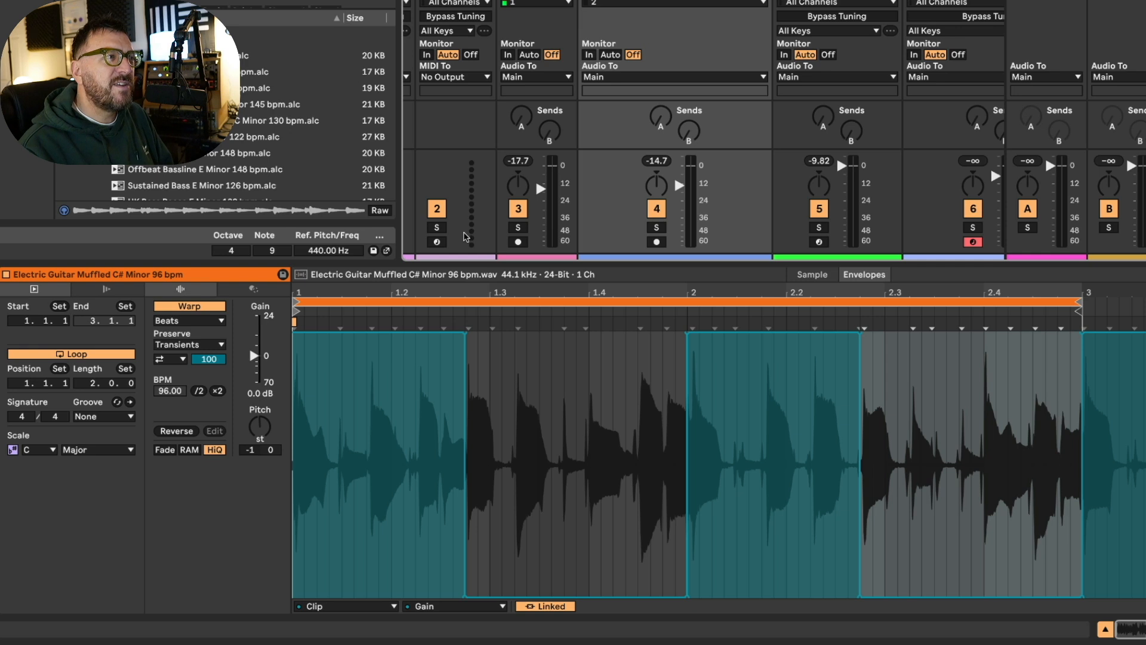
key(space)
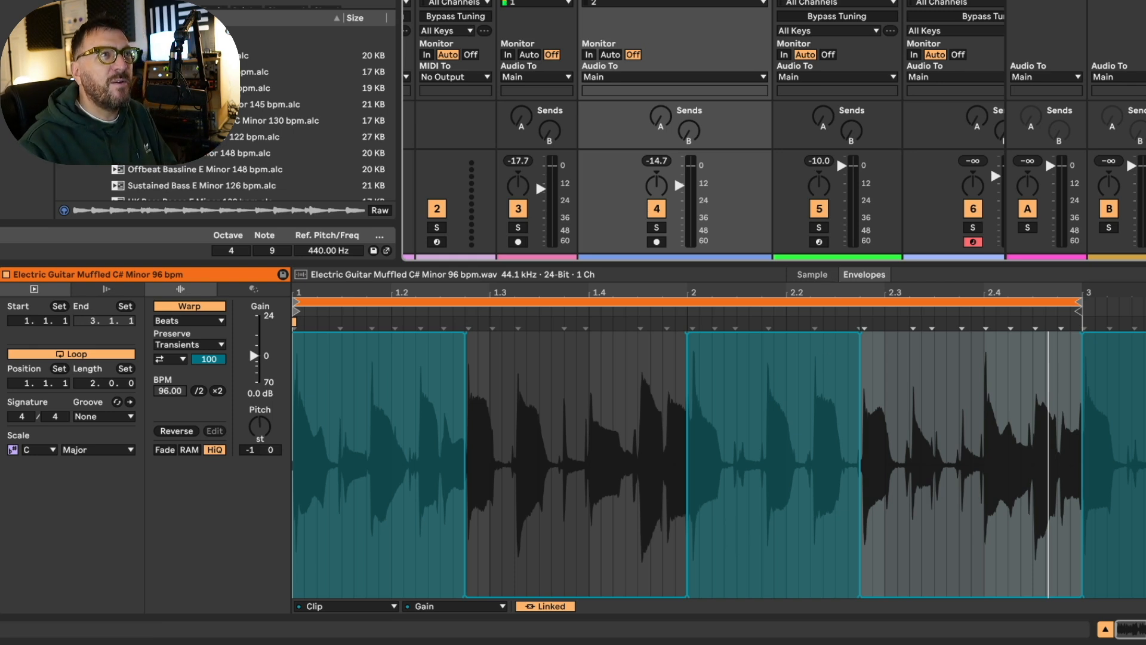
key(space)
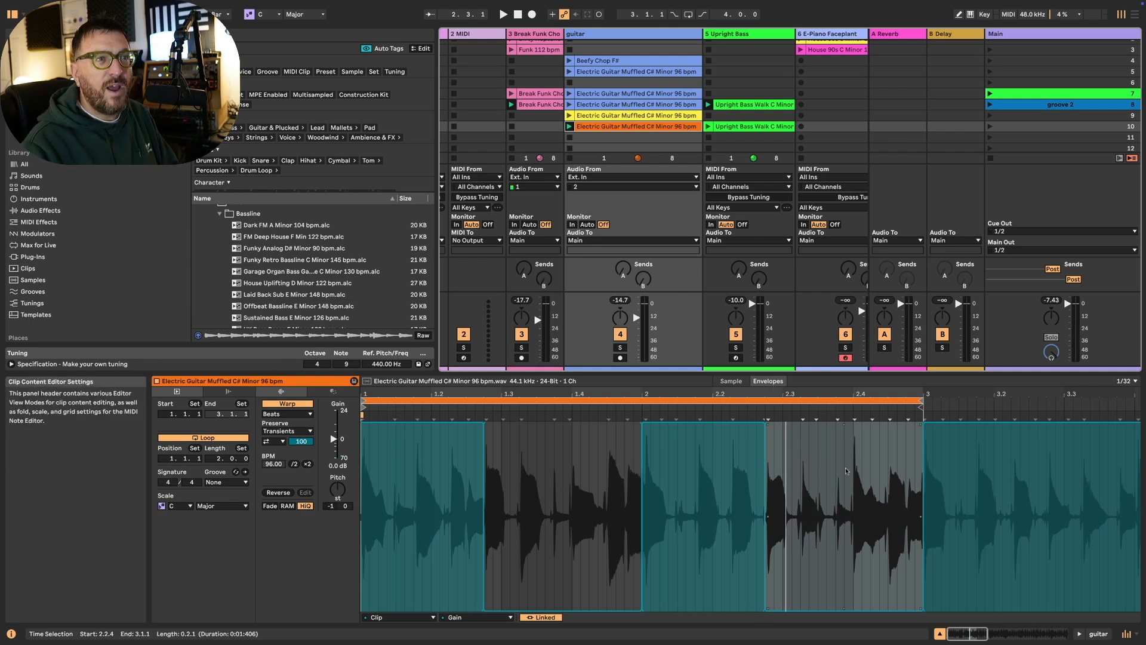
Turn on Draw Mode and draw the orange clip's gain envelope back up to full from about 2.3.4 to bar 3
key(b)
key(b)
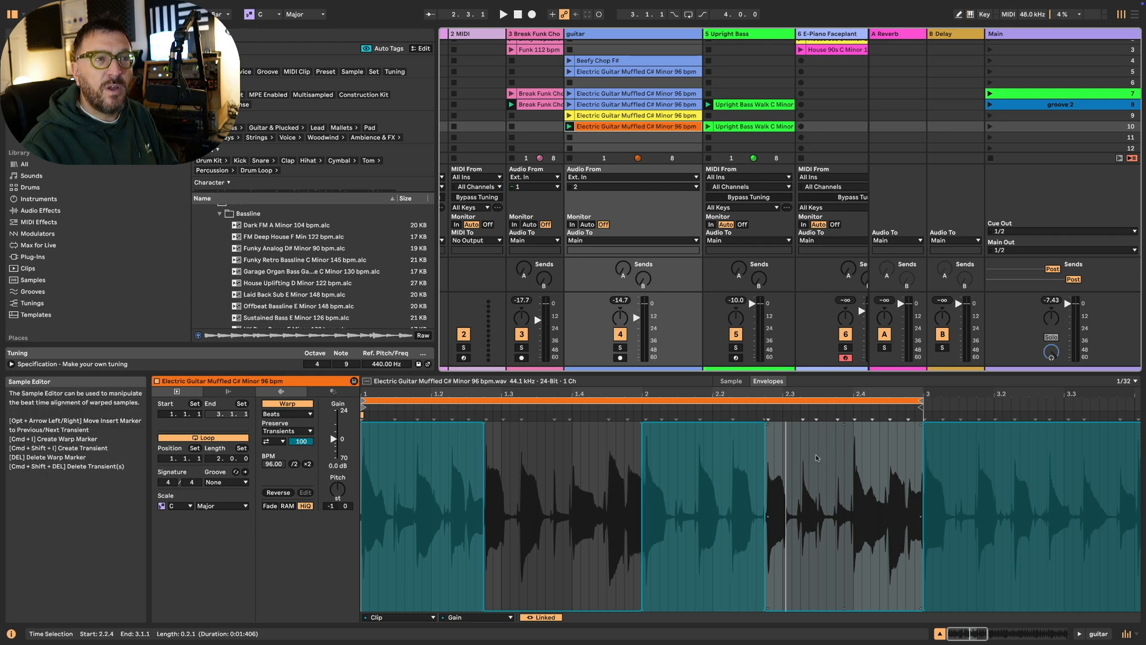
click(731, 381)
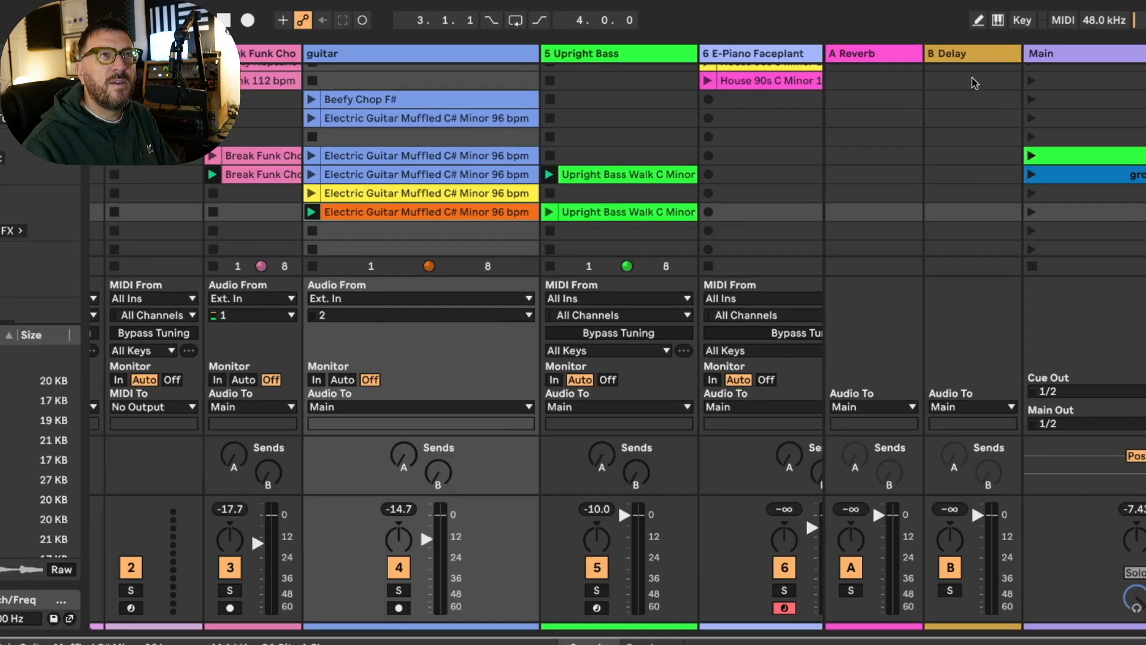
click(960, 15)
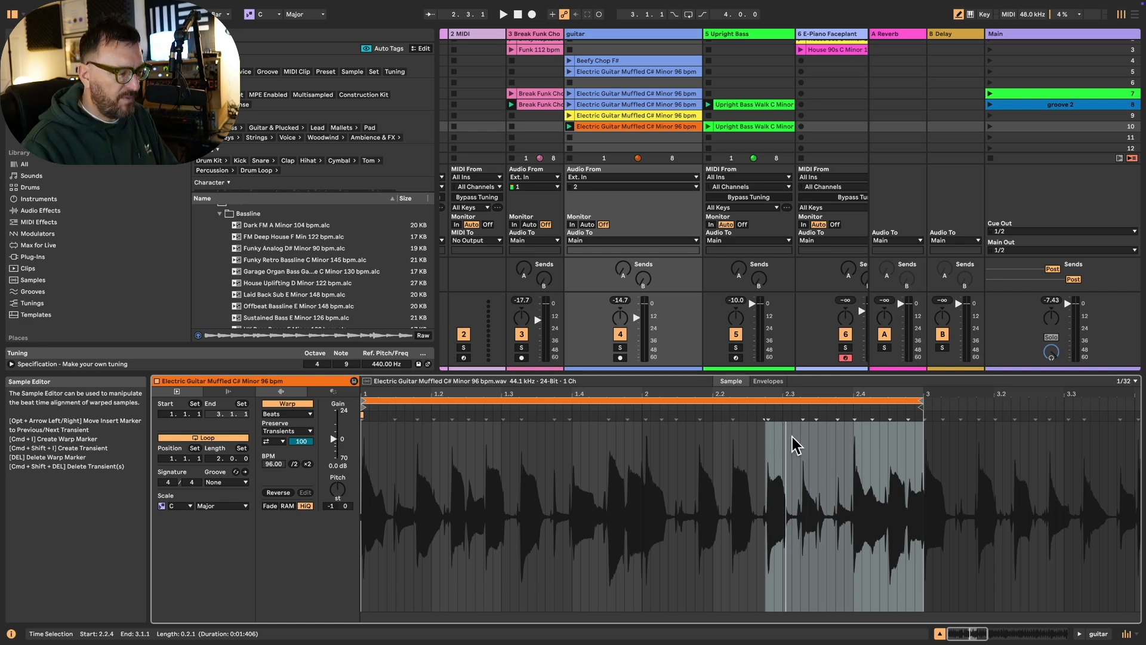
click(769, 381)
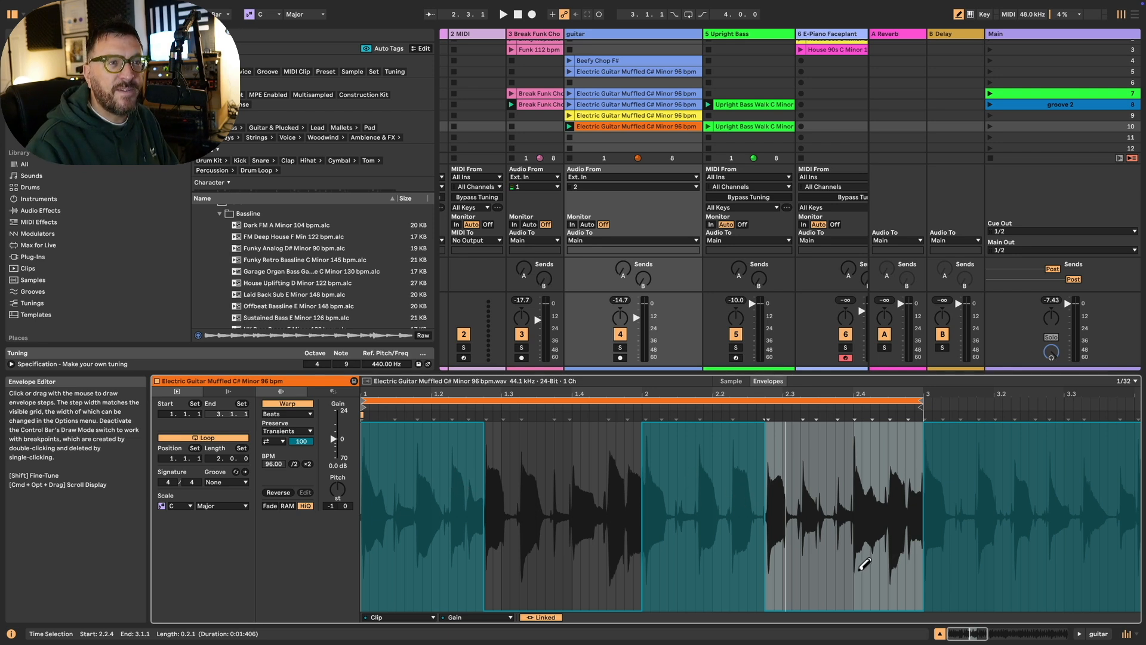
mouse_move(858, 570)
mouse_down()
mouse_move(861, 434)
mouse_move(901, 425)
mouse_move(878, 465)
mouse_move(906, 457)
mouse_move(899, 469)
mouse_move(862, 445)
mouse_move(899, 439)
mouse_move(879, 448)
mouse_move(891, 441)
mouse_move(860, 425)
mouse_move(925, 420)
mouse_up()
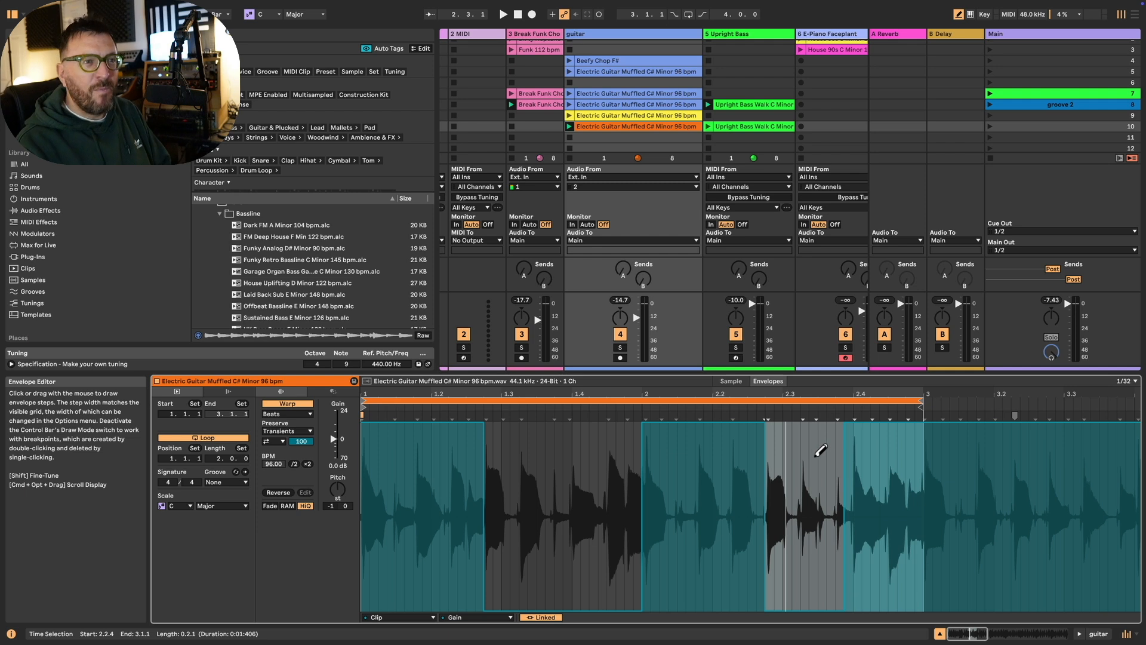
During playback, redraw the gain envelope so the full-gain section starts at about 2.3.3, and stop the transport
key(space)
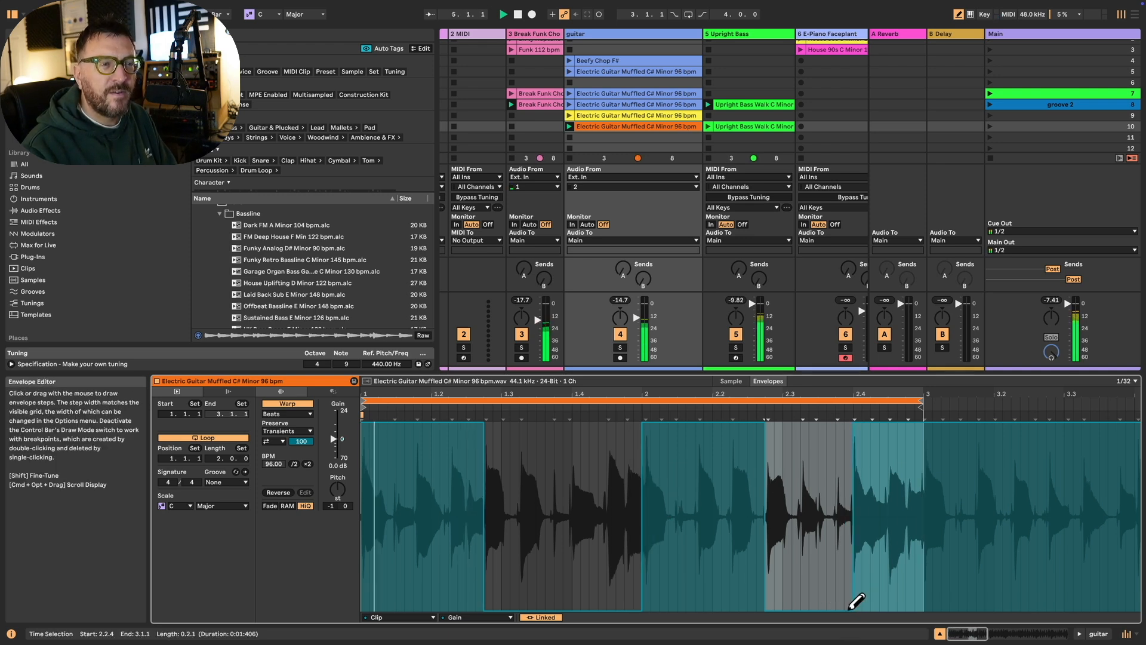
mouse_move(888, 606)
mouse_down()
mouse_move(905, 610)
mouse_move(905, 416)
mouse_up()
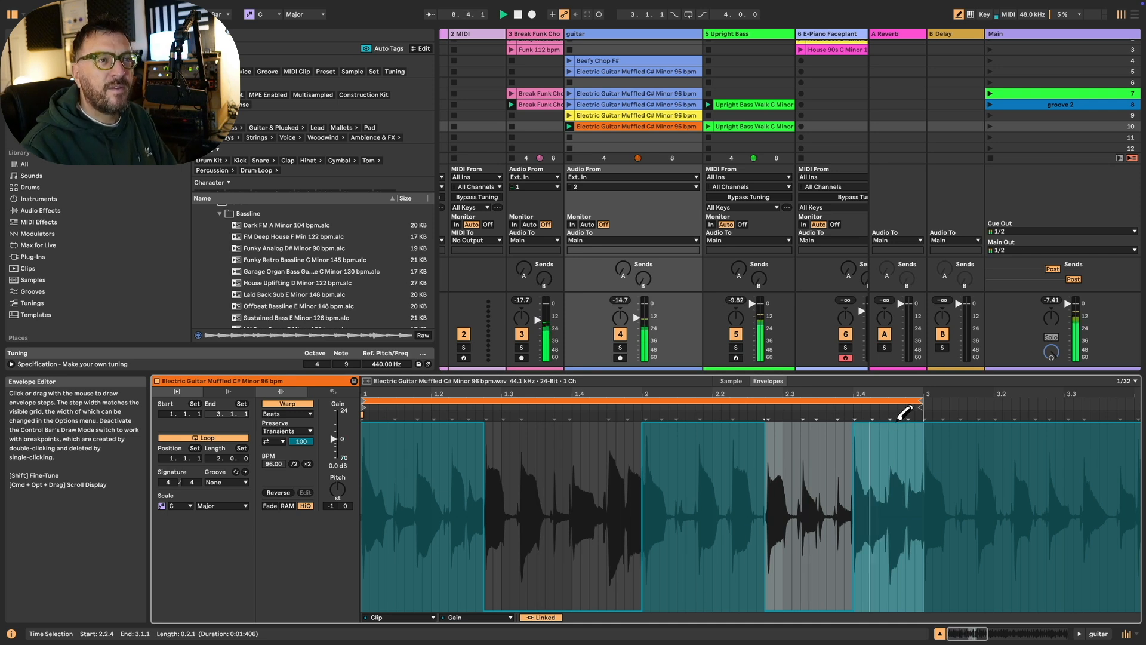
mouse_move(848, 605)
mouse_down()
mouse_move(832, 435)
mouse_move(870, 406)
mouse_up()
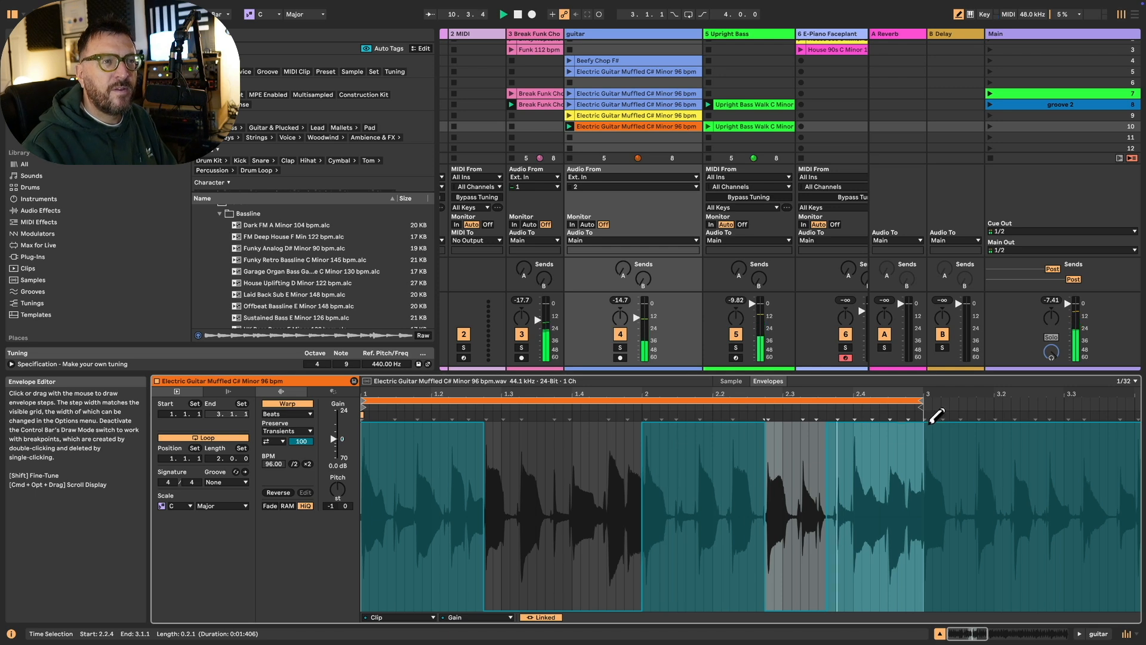
key(space)
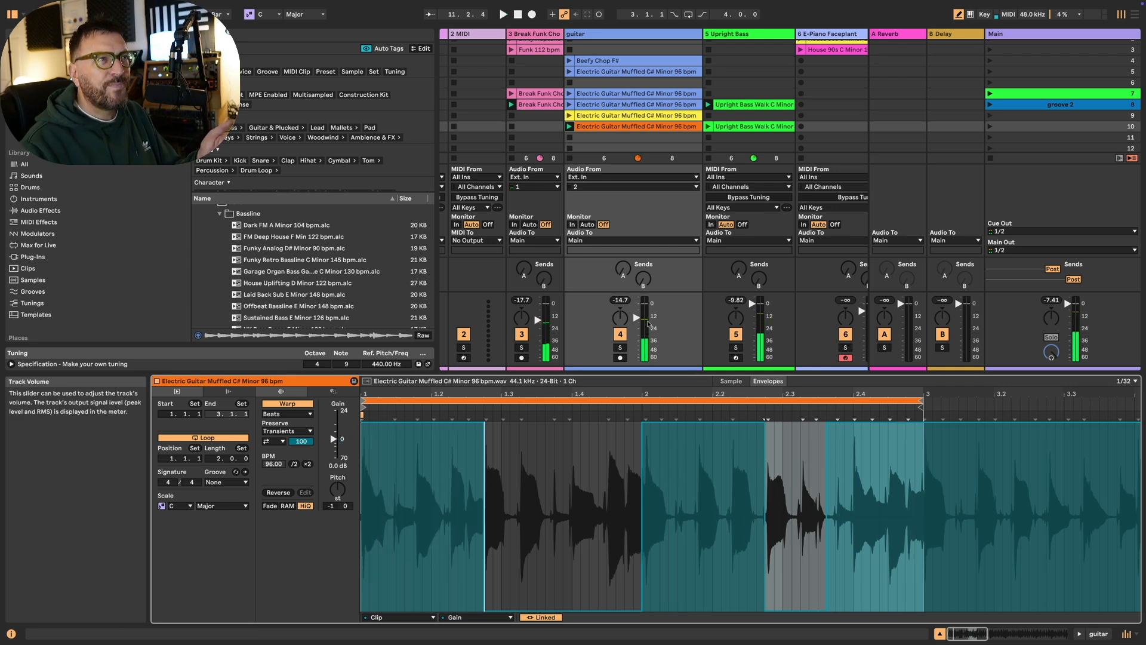
Rename the orange guitar clip as "cut"
right_click(622, 126)
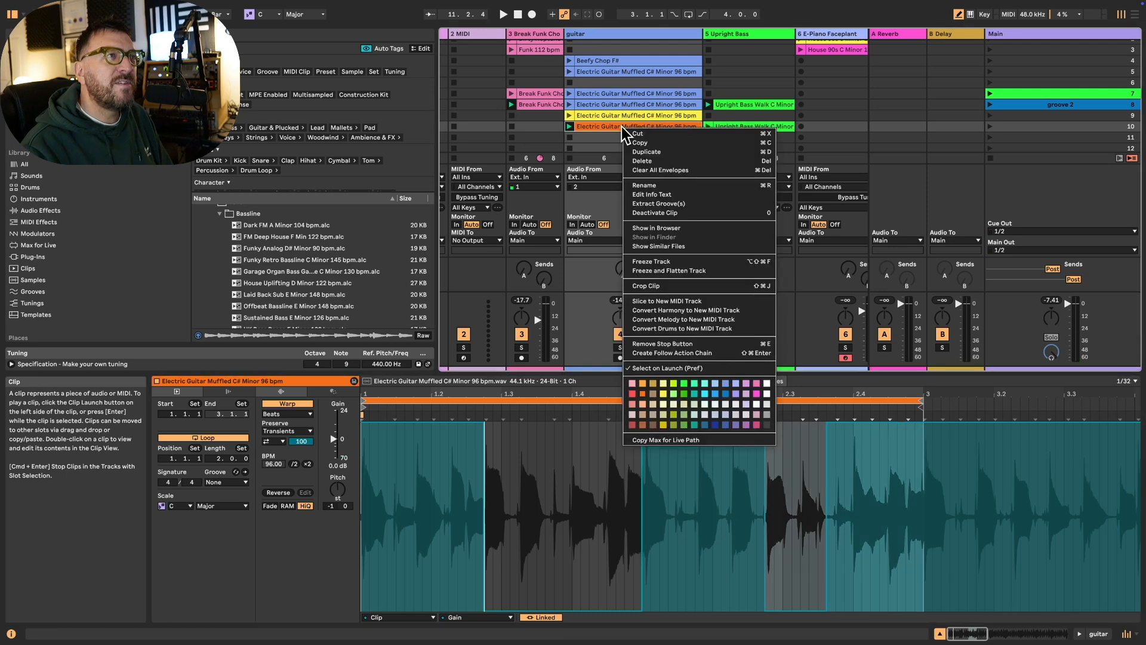
click(641, 186)
text(c)
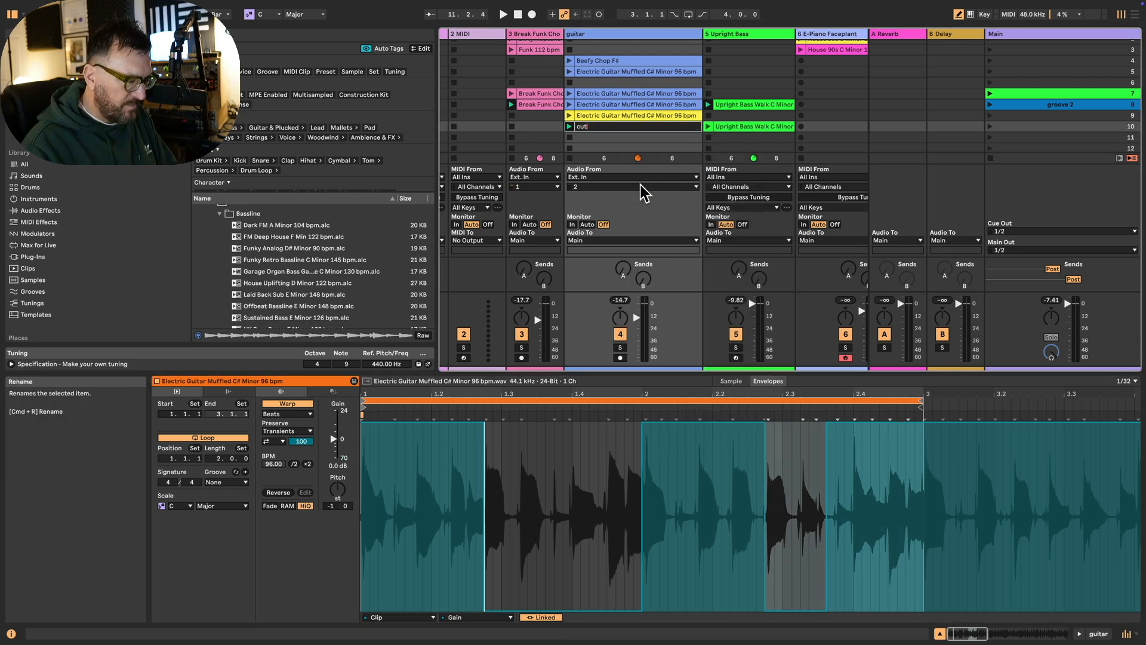
text(ut)
key(Return)
Rename the yellow guitar clip as "first beat"
right_click(595, 116)
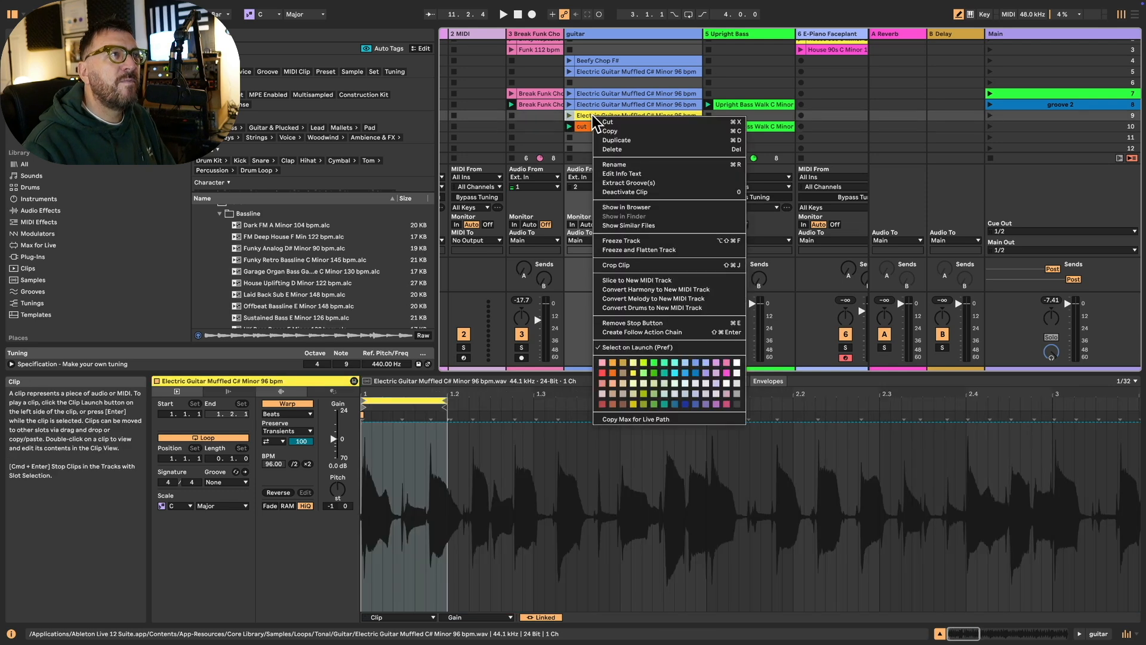
click(612, 165)
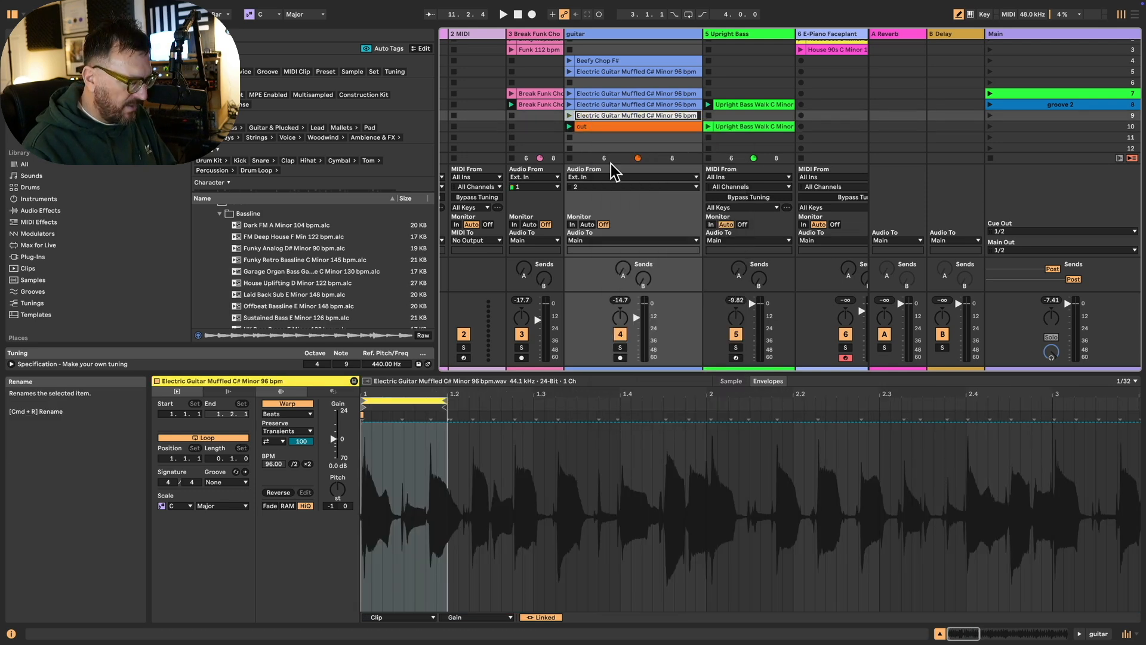
text(first be)
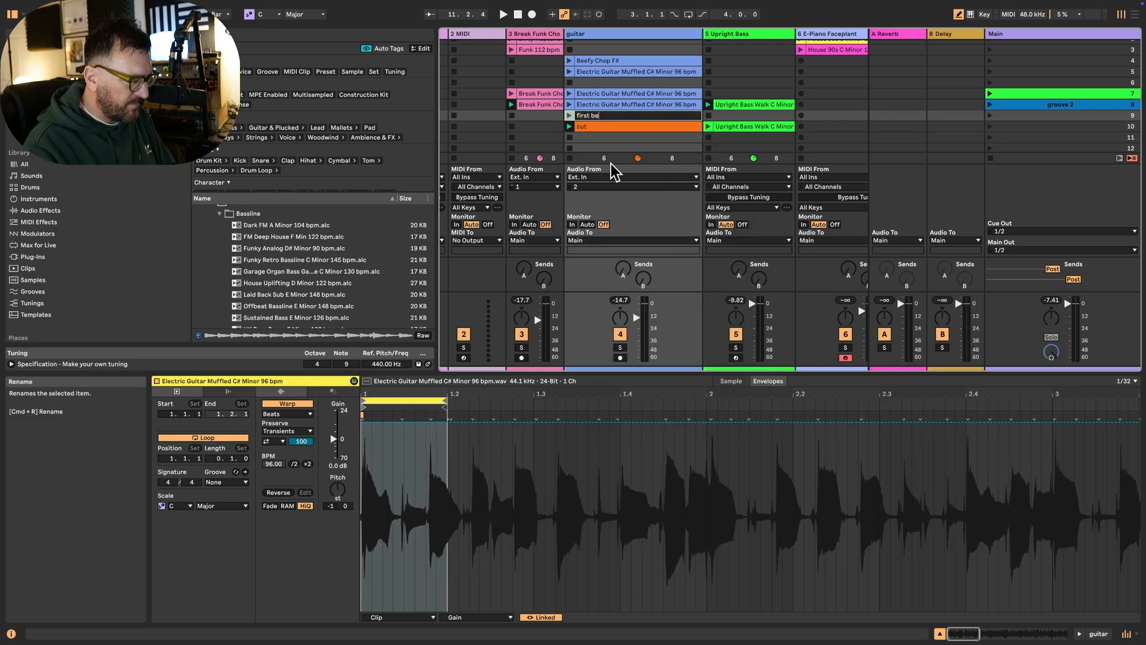
text(at)
key(Return)
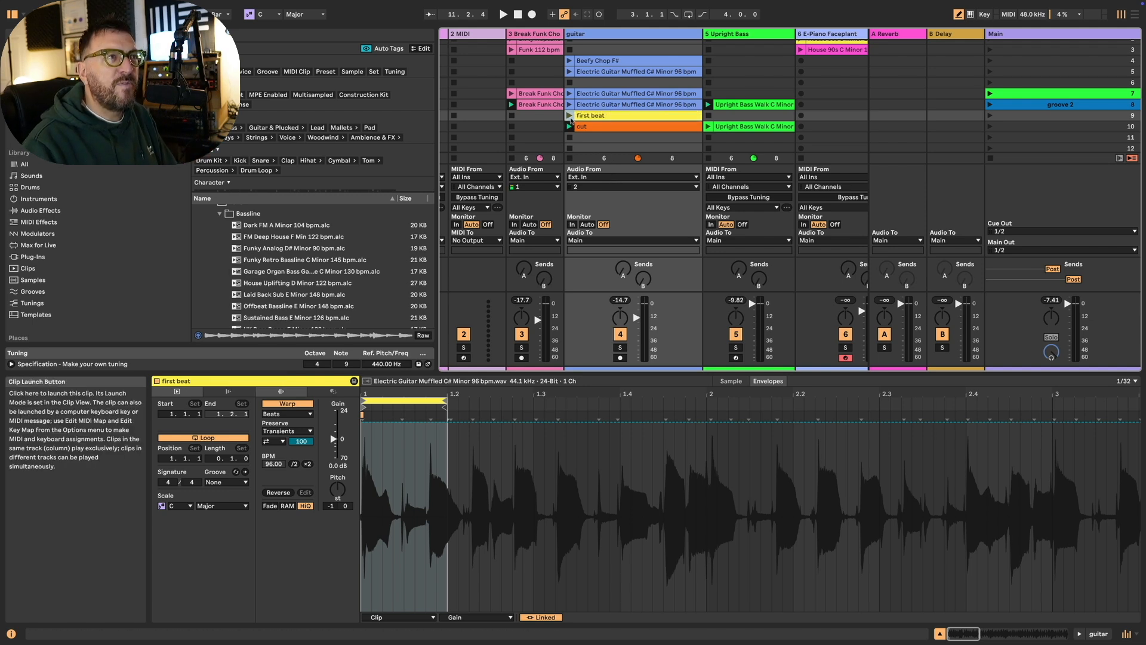
Audition the "first beat" clip with its one-beat loop shifted to 1.2, and move the loop back to the clip's start
click(570, 115)
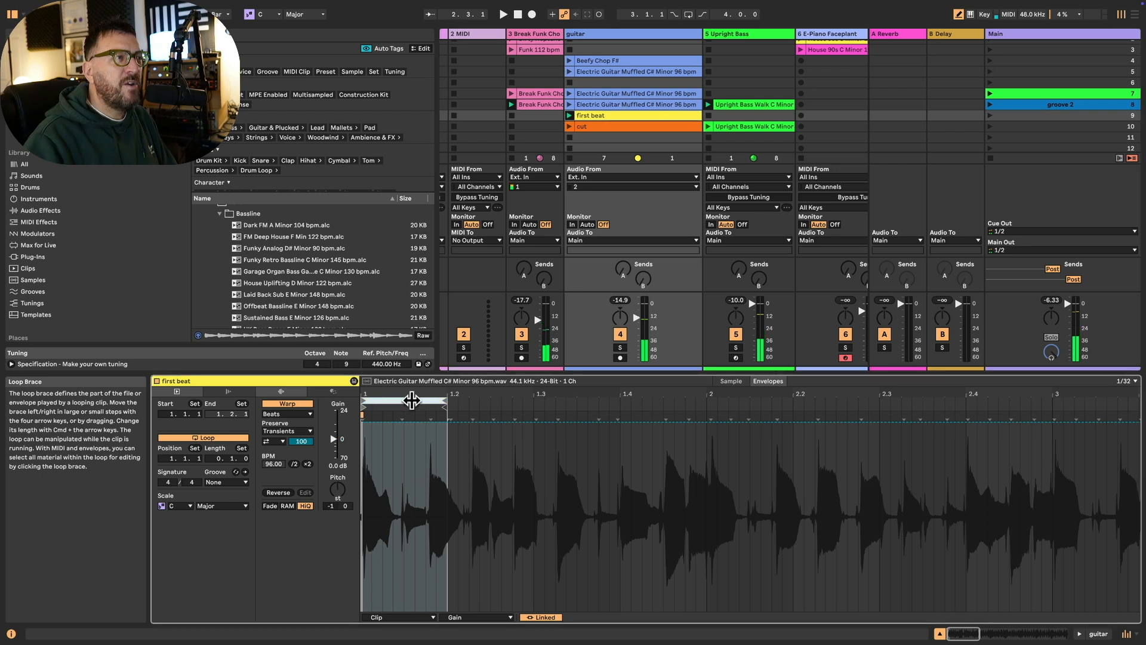
drag(412, 400, 499, 397)
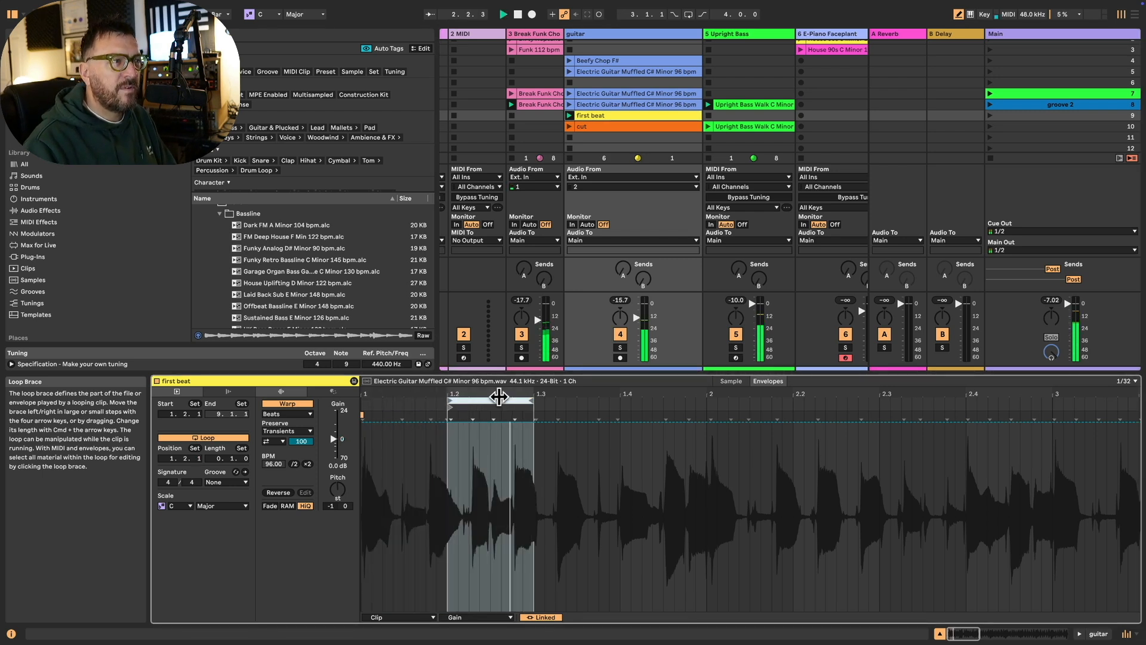
drag(499, 394, 470, 401)
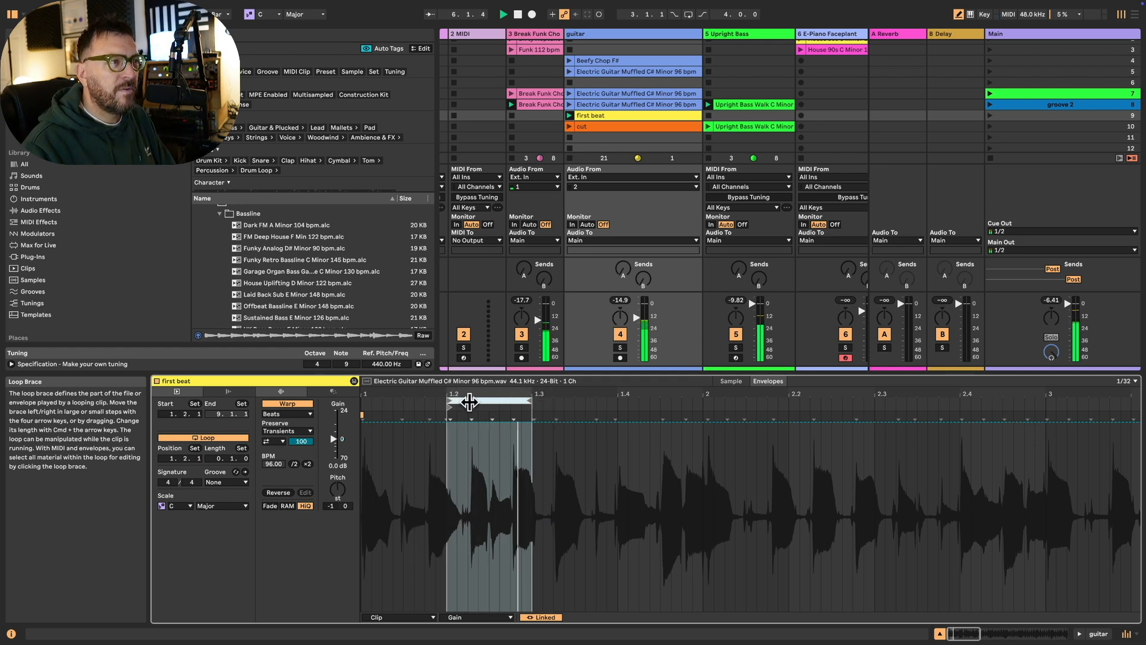
key(space)
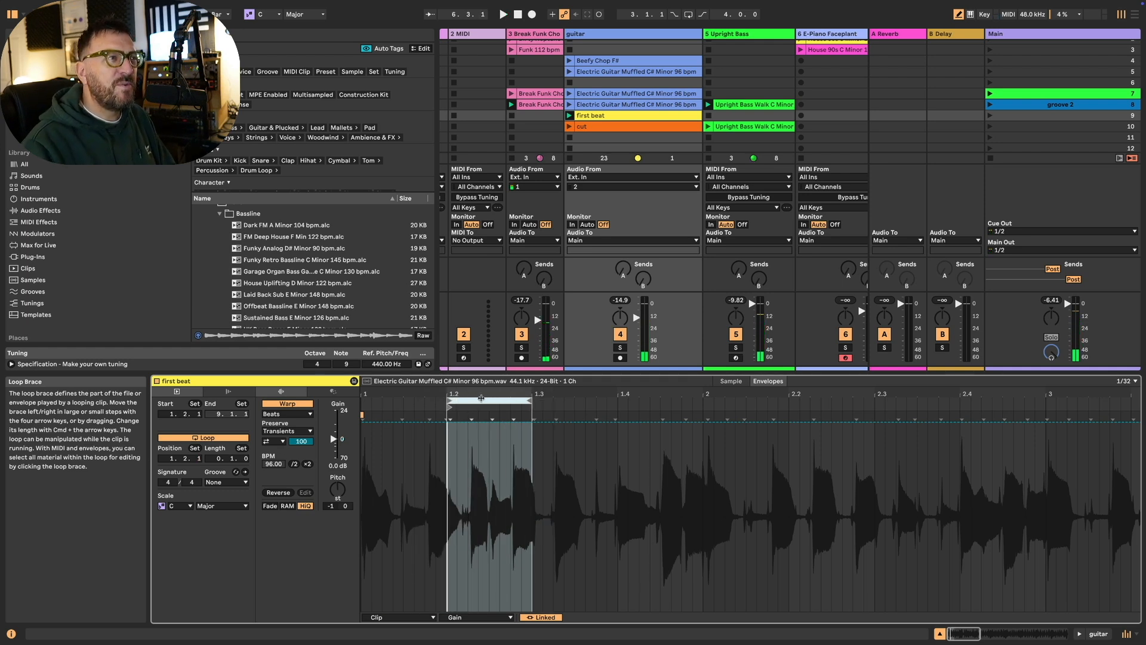
drag(481, 399, 374, 398)
Insert two empty scenes directly below the scene holding the "first beat" clip
click(601, 102)
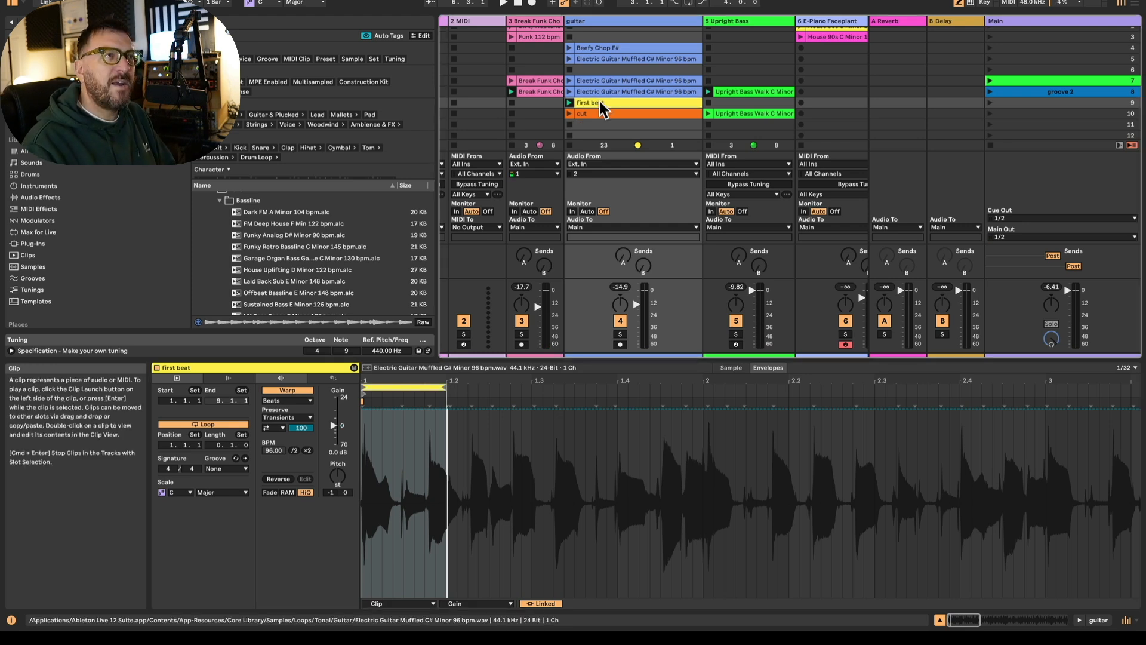
key(super+i)
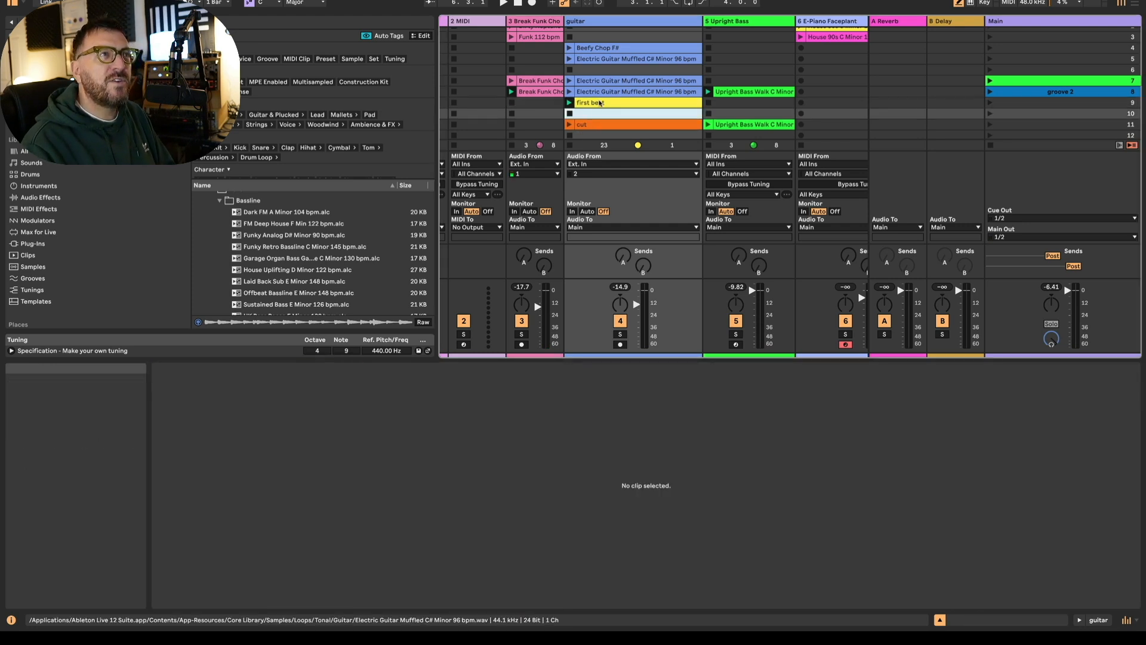
key(super+i)
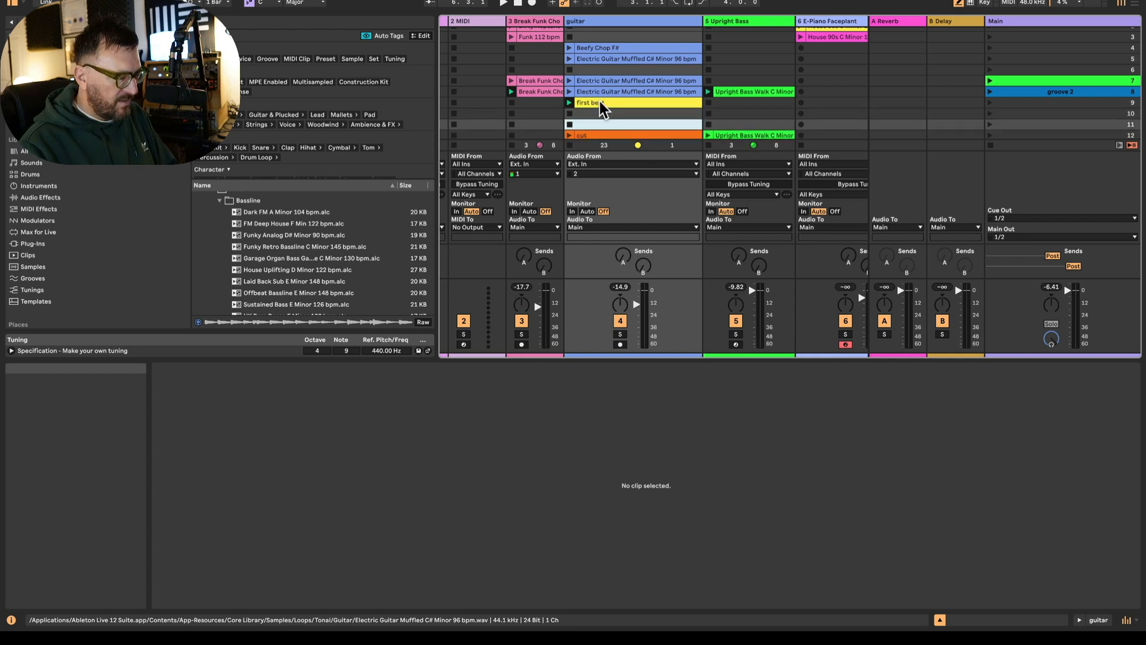
Copy the "first beat" clip and place the copy in scene 10 of the guitar track, directly below the original
super+click(599, 102)
key(super+d)
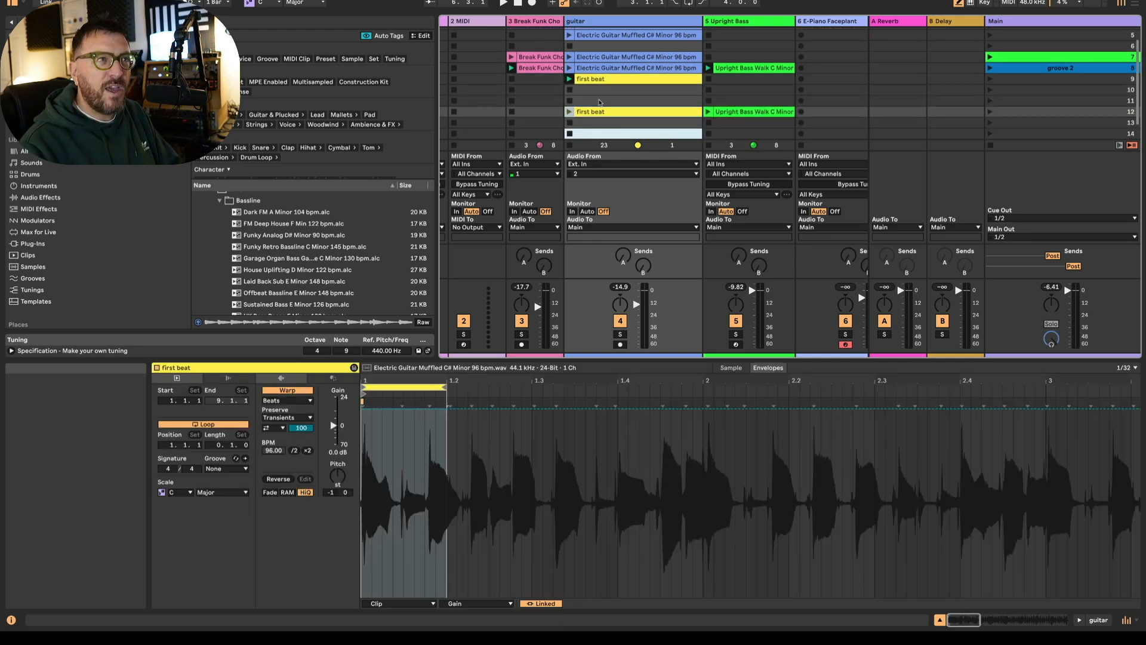
drag(600, 109, 600, 91)
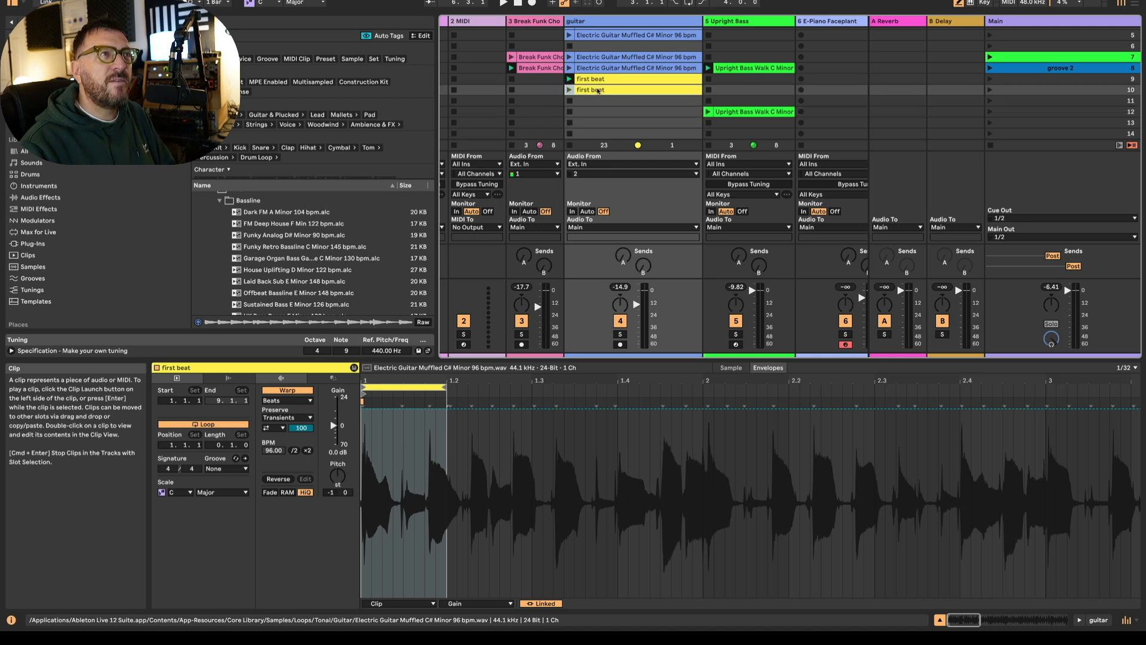
right_click(600, 92)
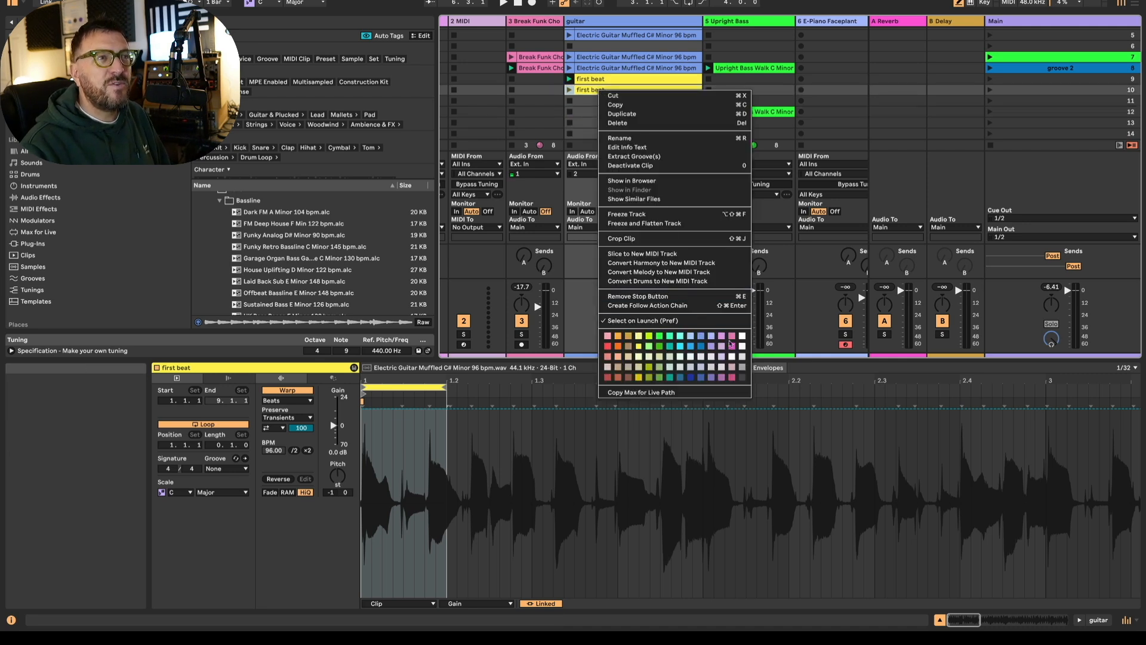
click(572, 113)
scroll(574, 117, down, 4)
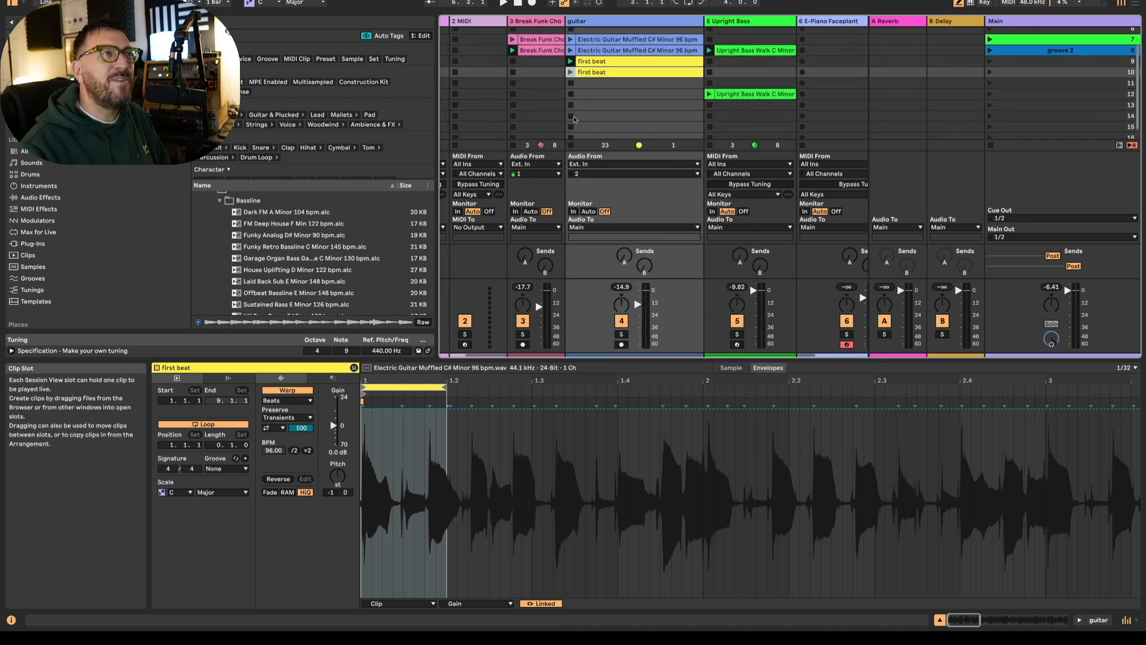
scroll(574, 117, left, 1)
scroll(578, 125, down, 6)
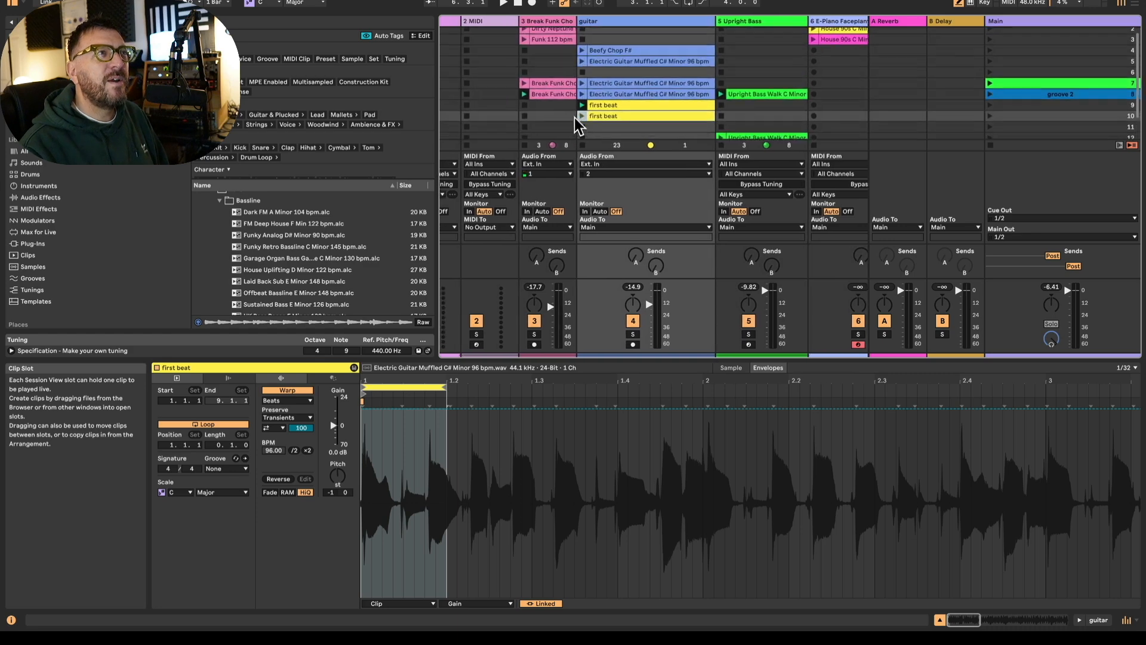
scroll(577, 124, up, 8)
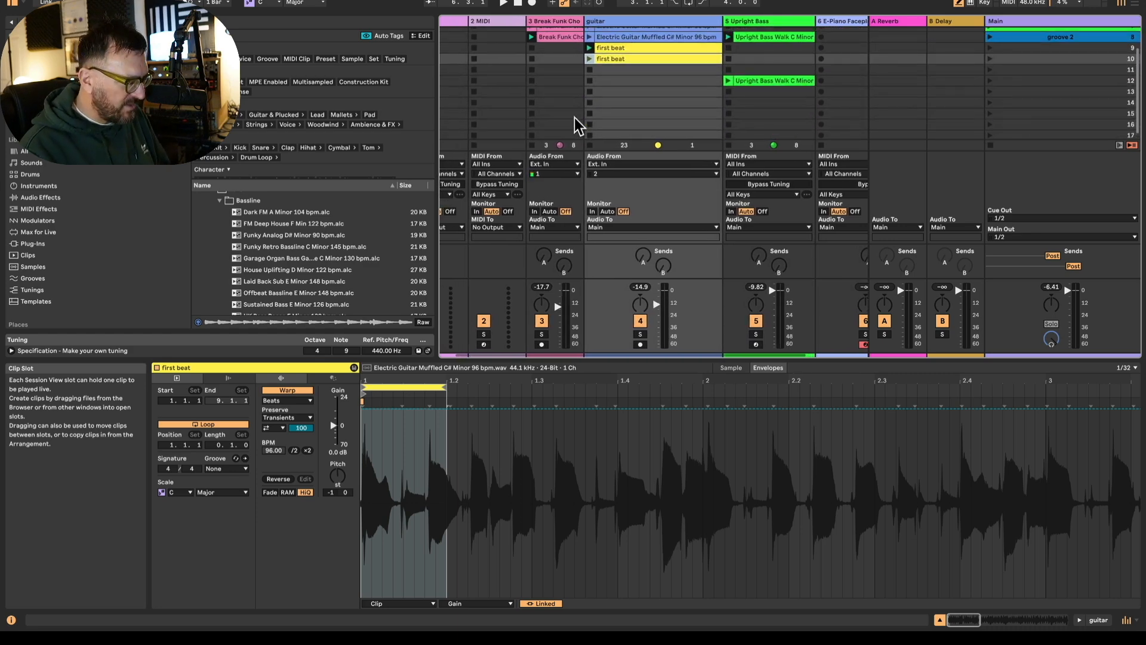
Undo the last two changes to the guitar track, removing the "first beat" copy and restoring the orange "cut" clip in scene 12
key(super+alt+l)
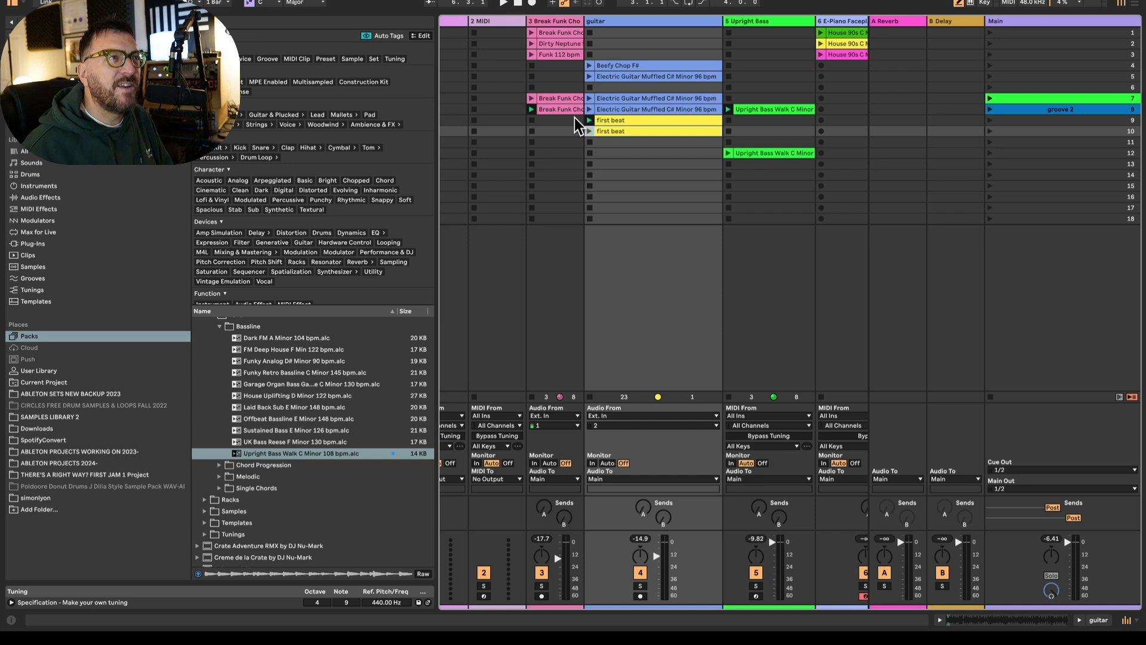
key(super+z)
key(super+z)
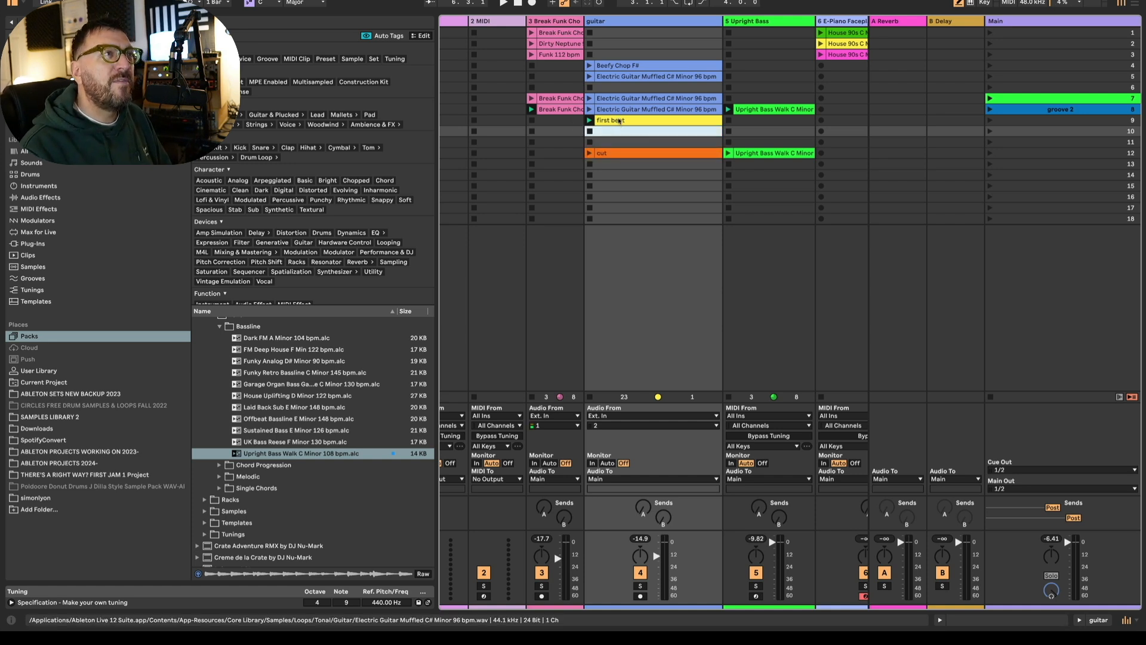
Duplicate the "first beat" guitar clip into scene 10 and color the duplicate pink
click(618, 121)
key(super+d)
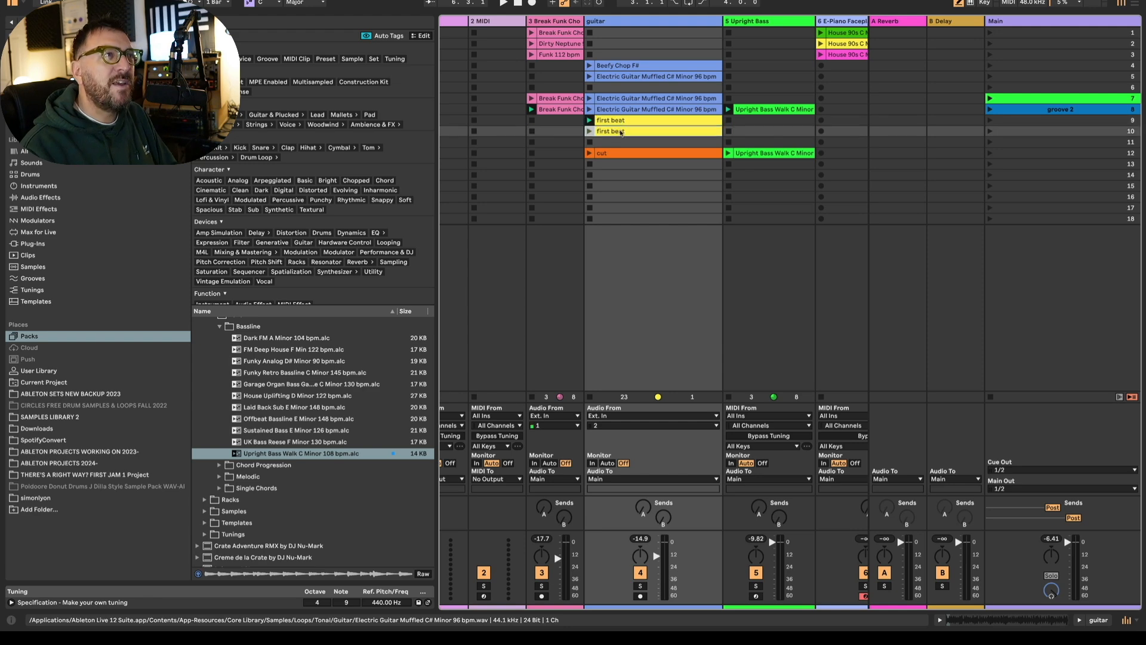
right_click(621, 133)
click(752, 403)
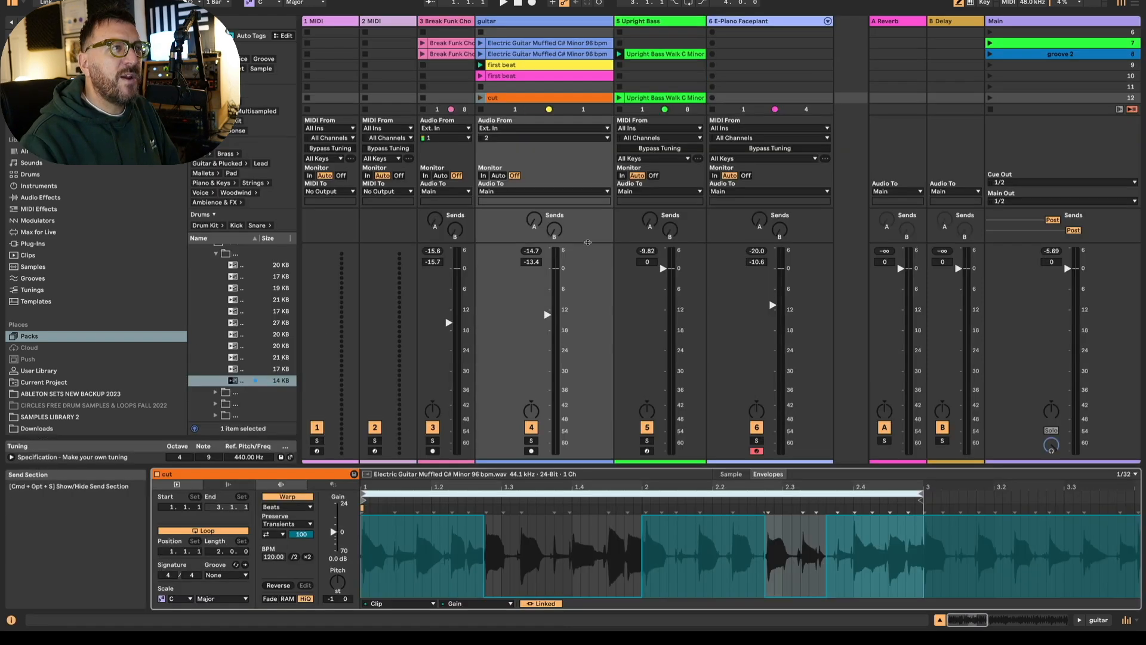
Enlarge the clip grid above the mixer and widen the Break Funk Chop track to fit its full clip names
drag(587, 242, 593, 431)
click(554, 166)
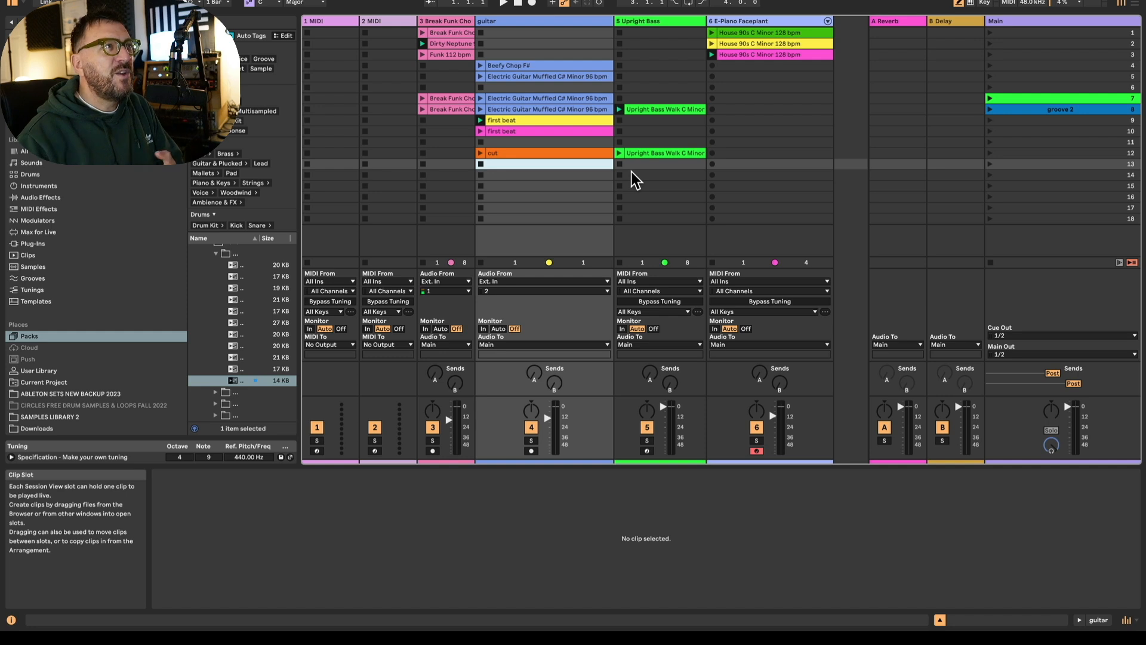
click(455, 164)
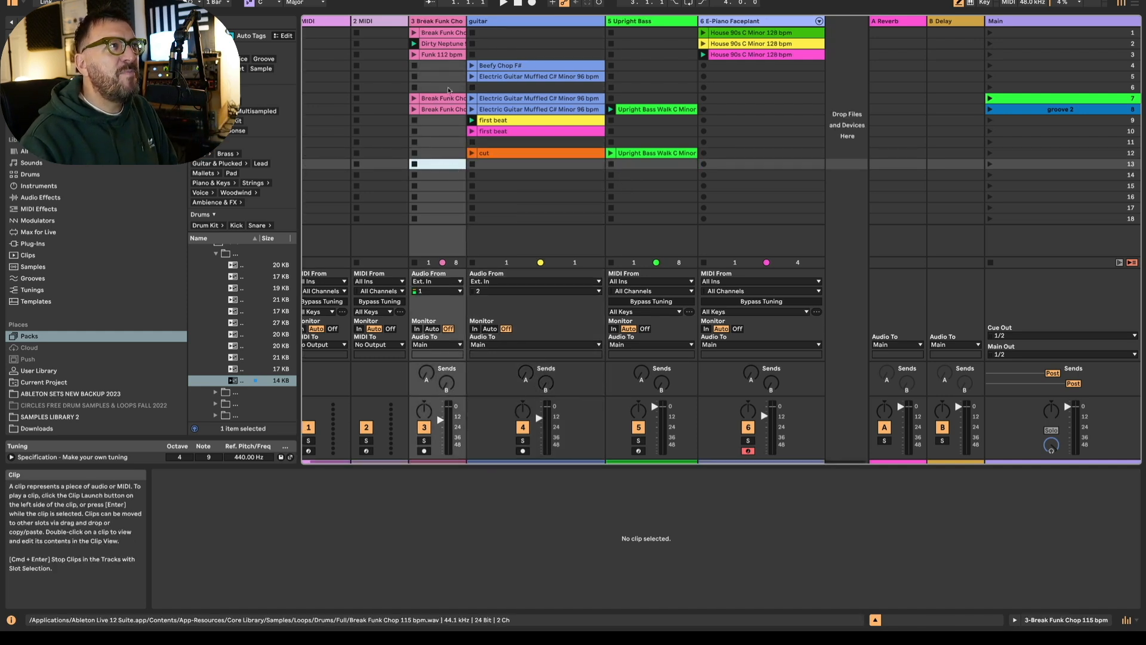
click(435, 22)
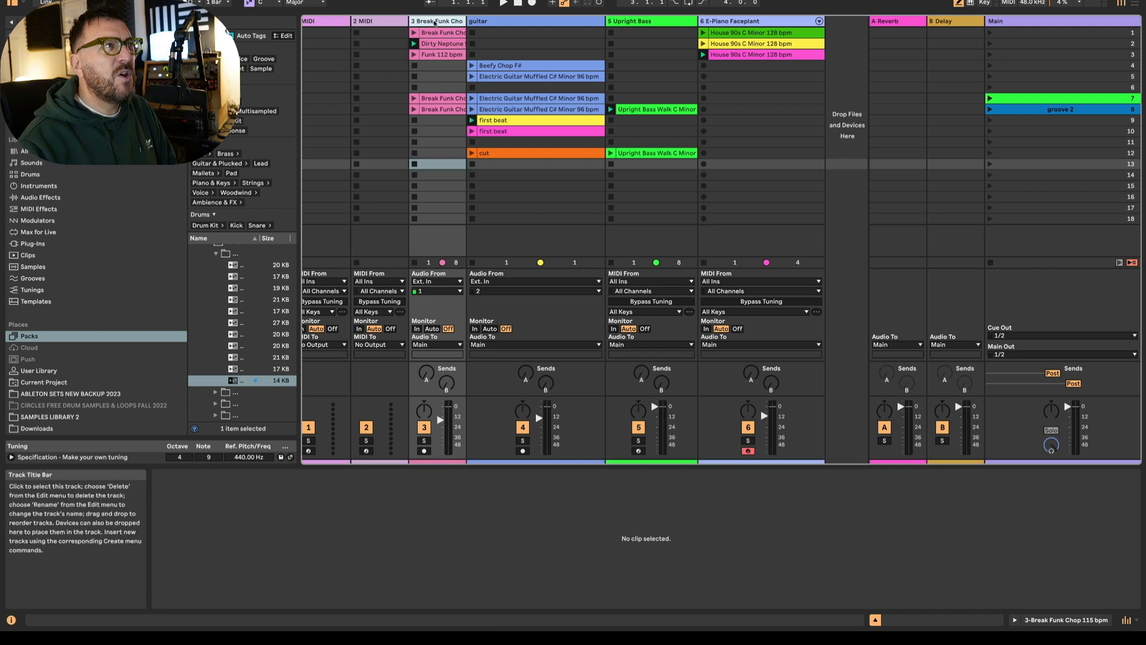
double_click(468, 22)
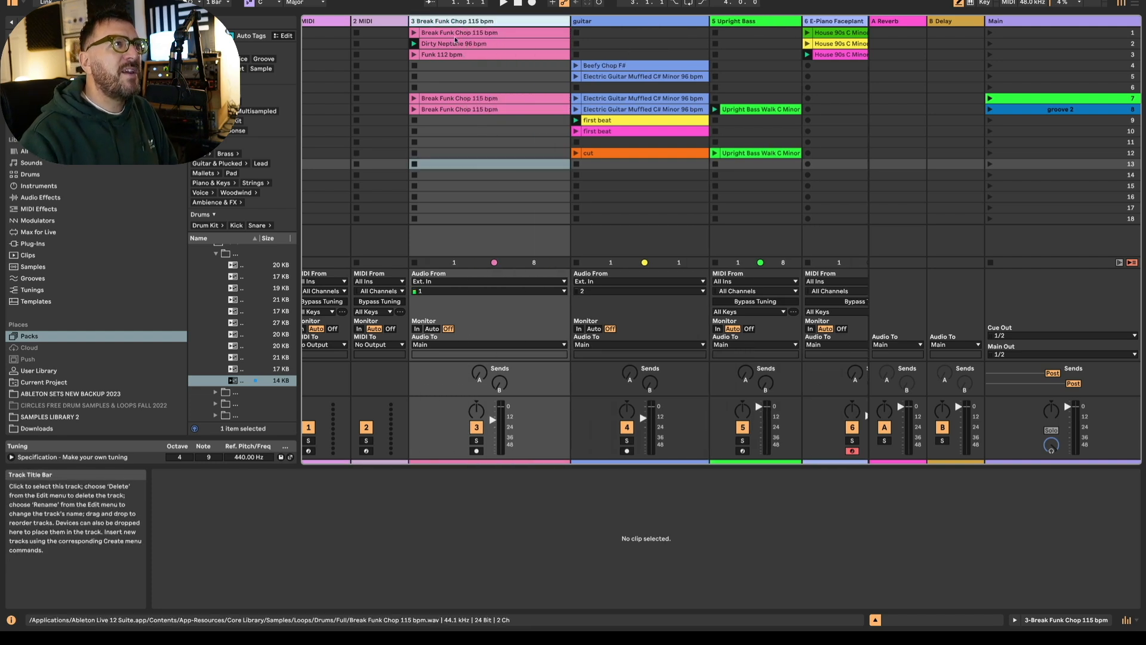
Solo the Break Funk Chop track and launch its scene 8 drum clip
click(444, 109)
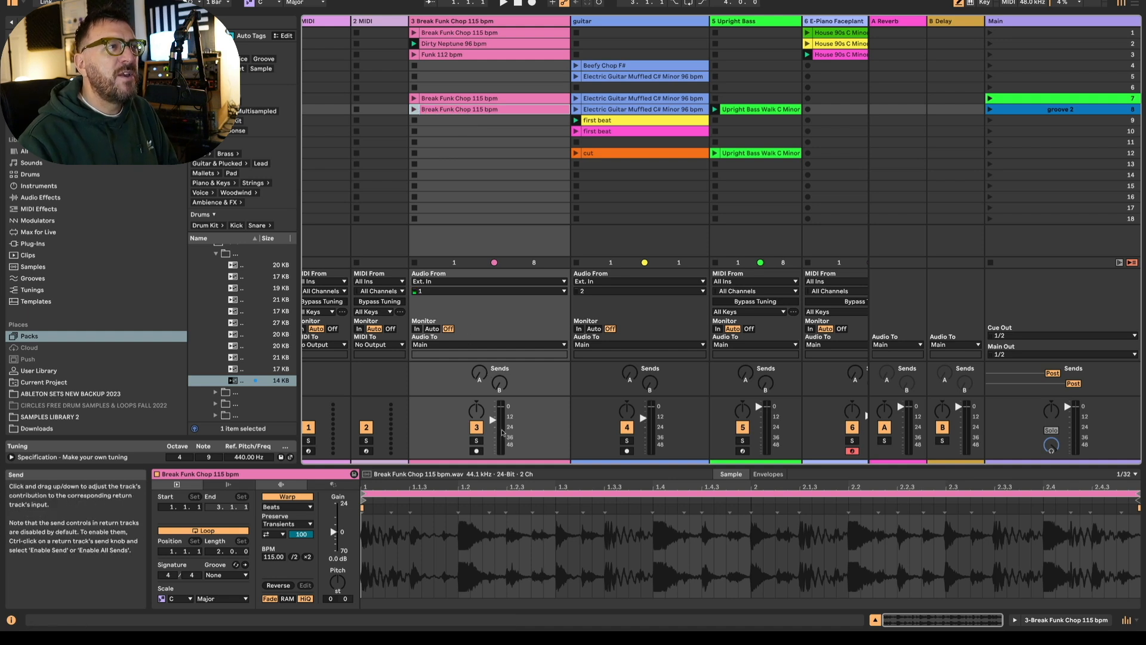
key(s)
click(413, 110)
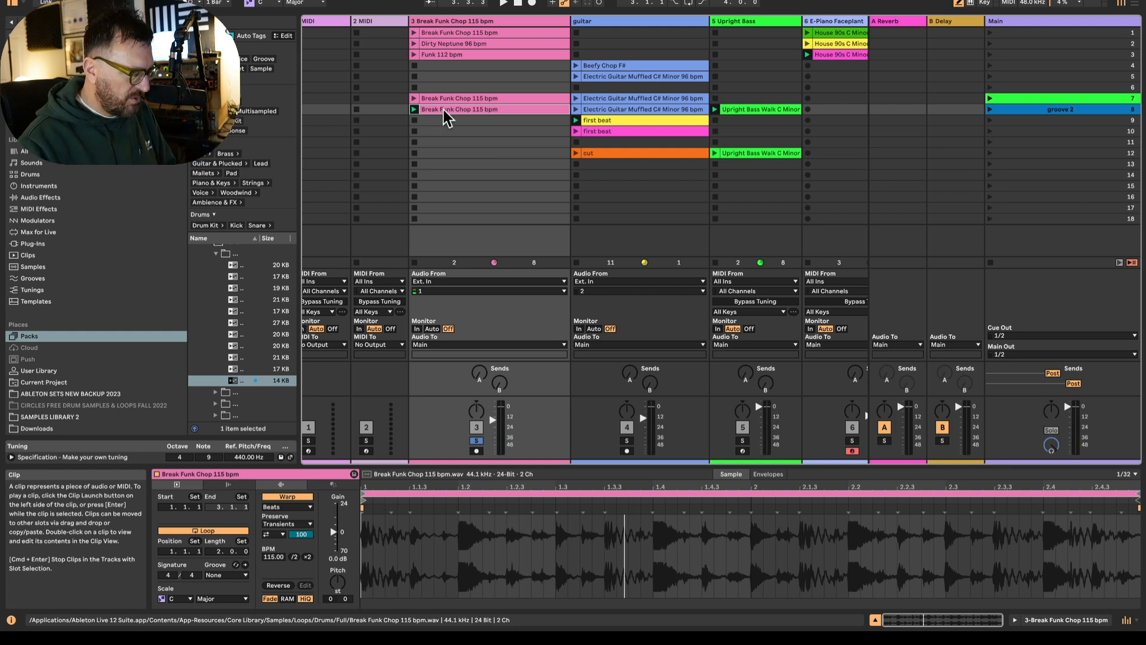
Copy the scene 8 Break Funk Chop clip to scene 15 of the same track and color the copy yellow
drag(446, 114, 449, 190)
right_click(444, 187)
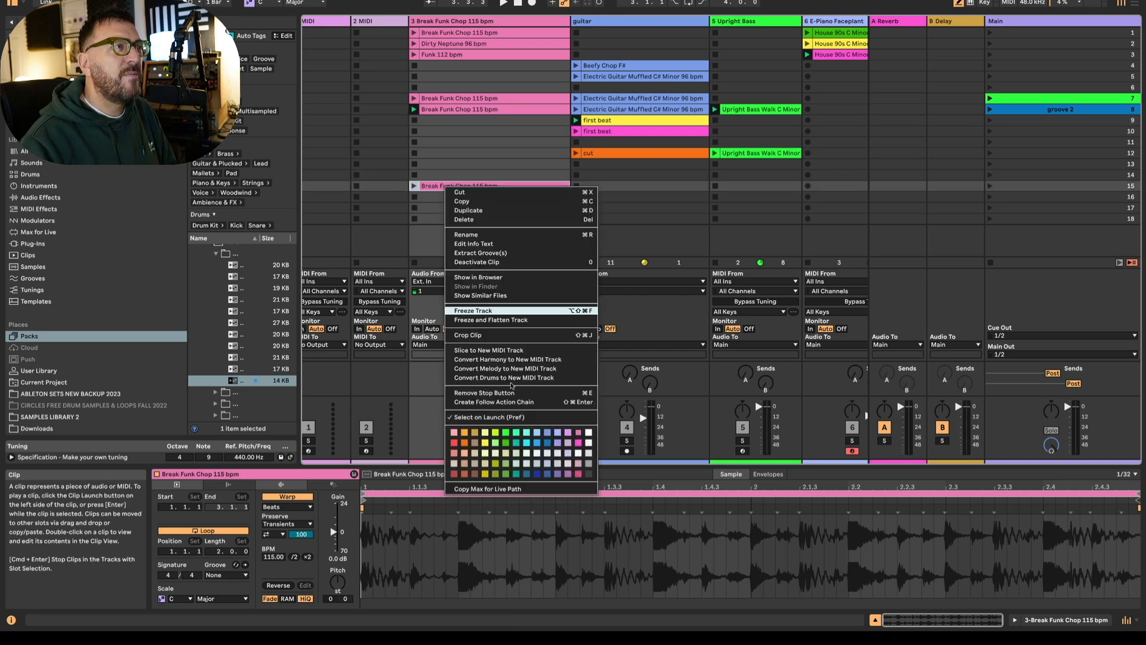
click(486, 443)
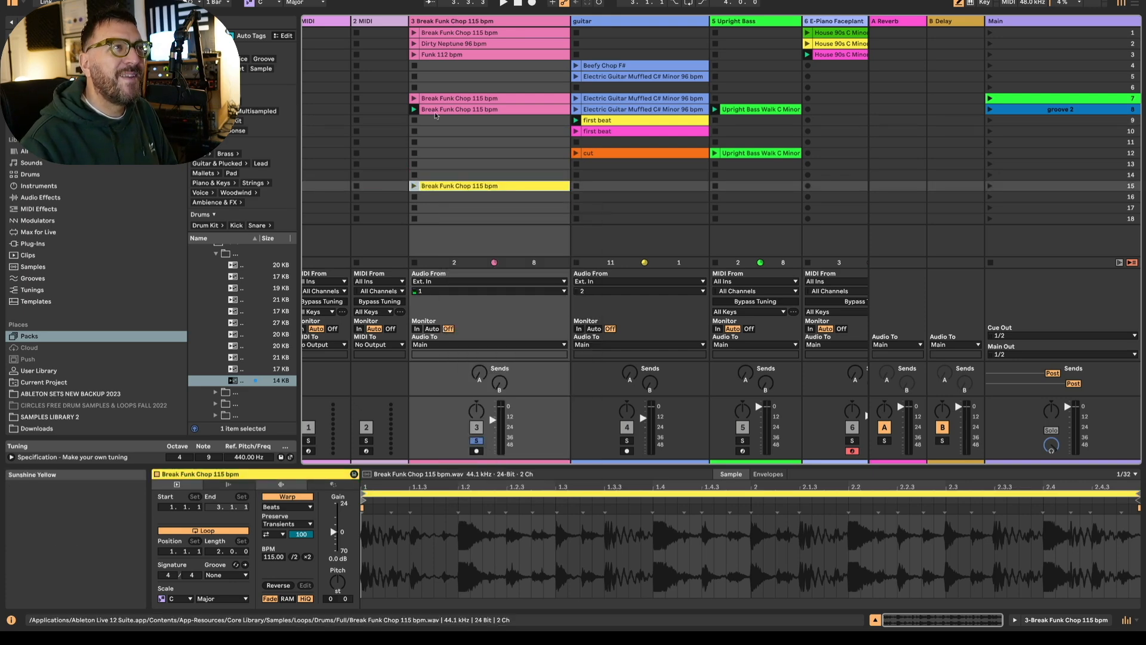
Launch the yellow drum clip and shorten its loop to the first beat, ending at 1.2
click(414, 186)
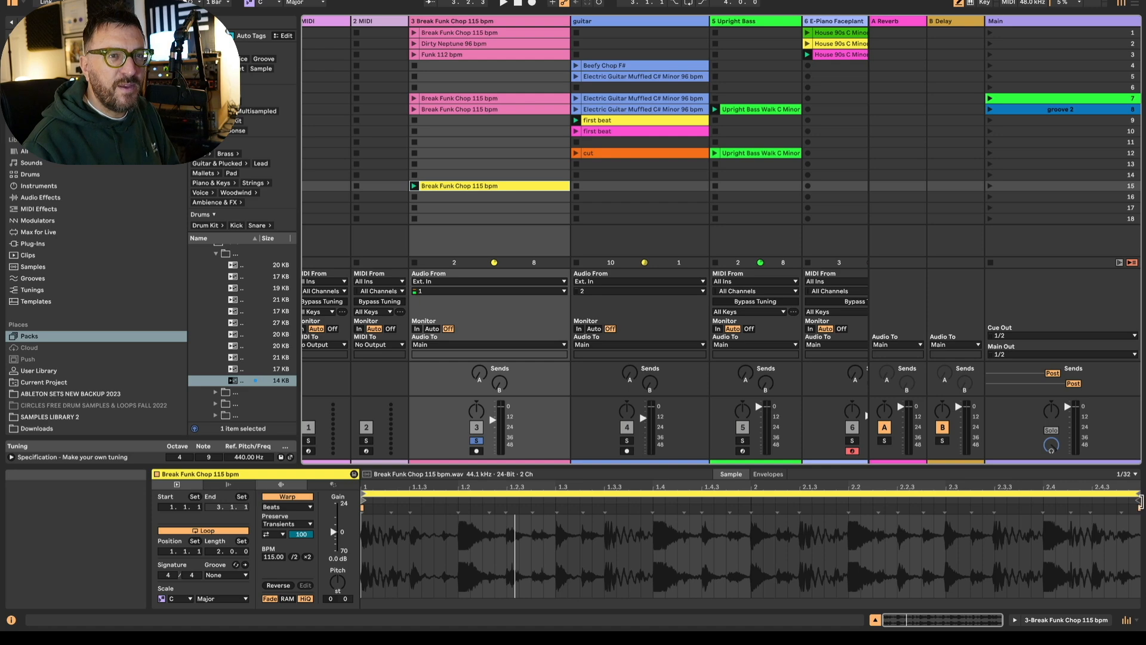
drag(1140, 502, 674, 504)
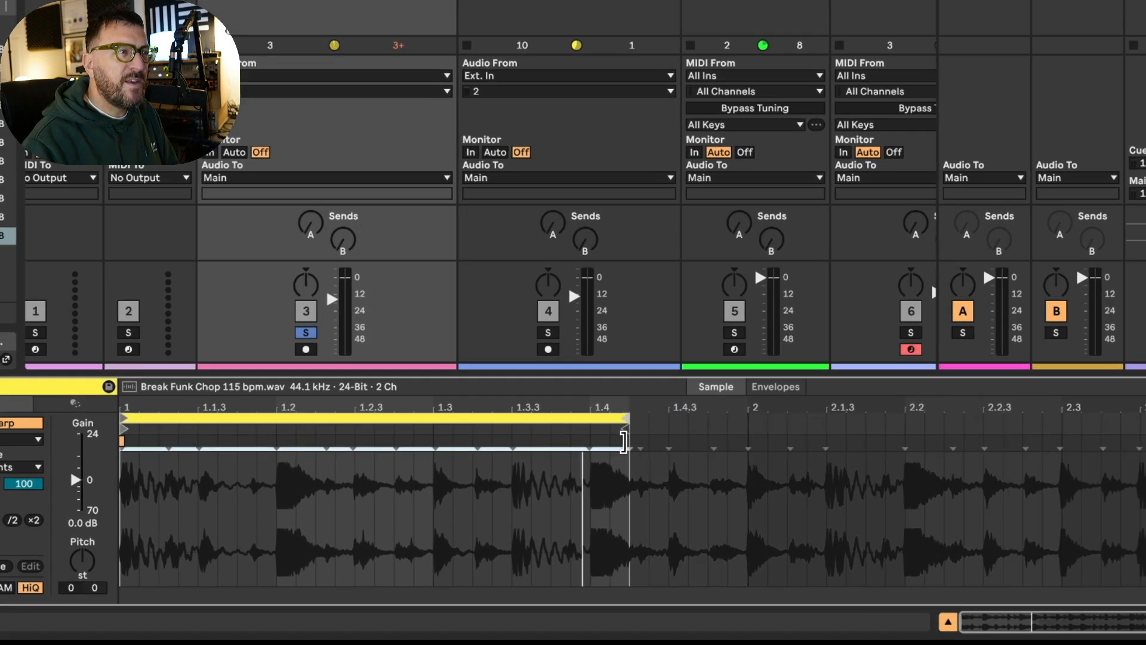
drag(624, 442, 748, 422)
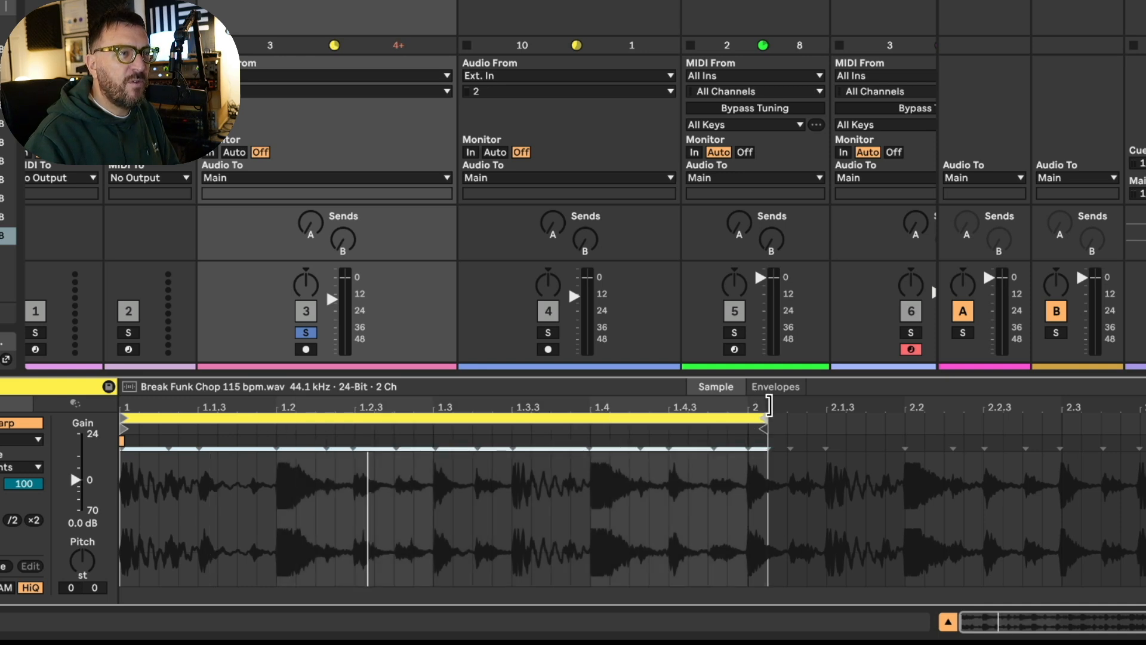
key(space)
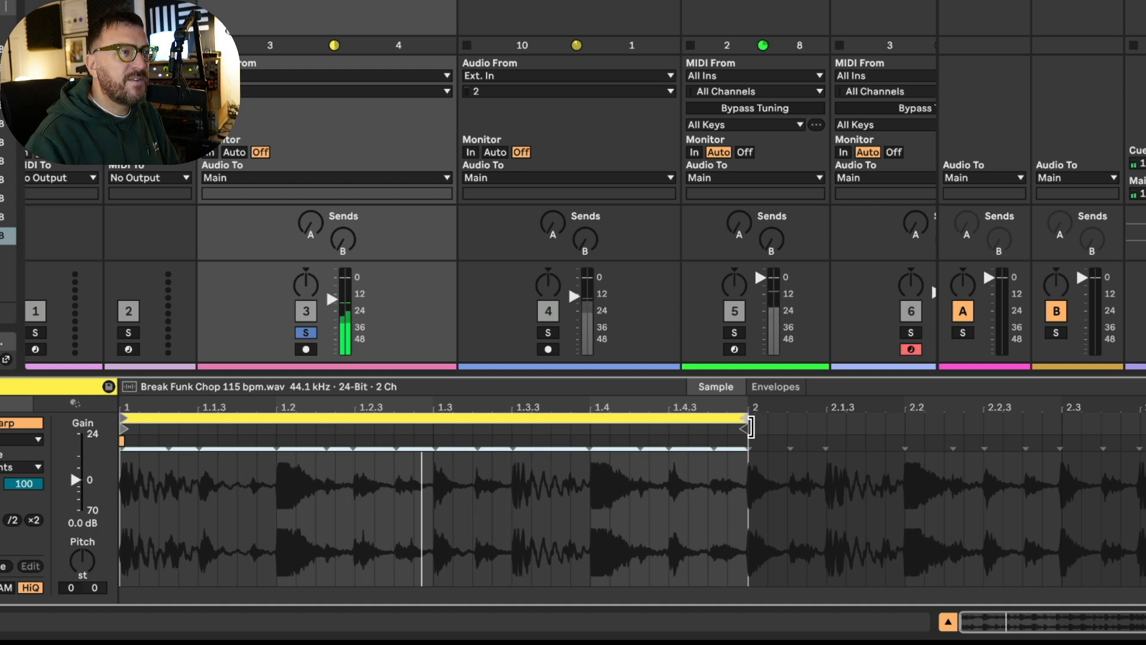
drag(741, 418, 276, 418)
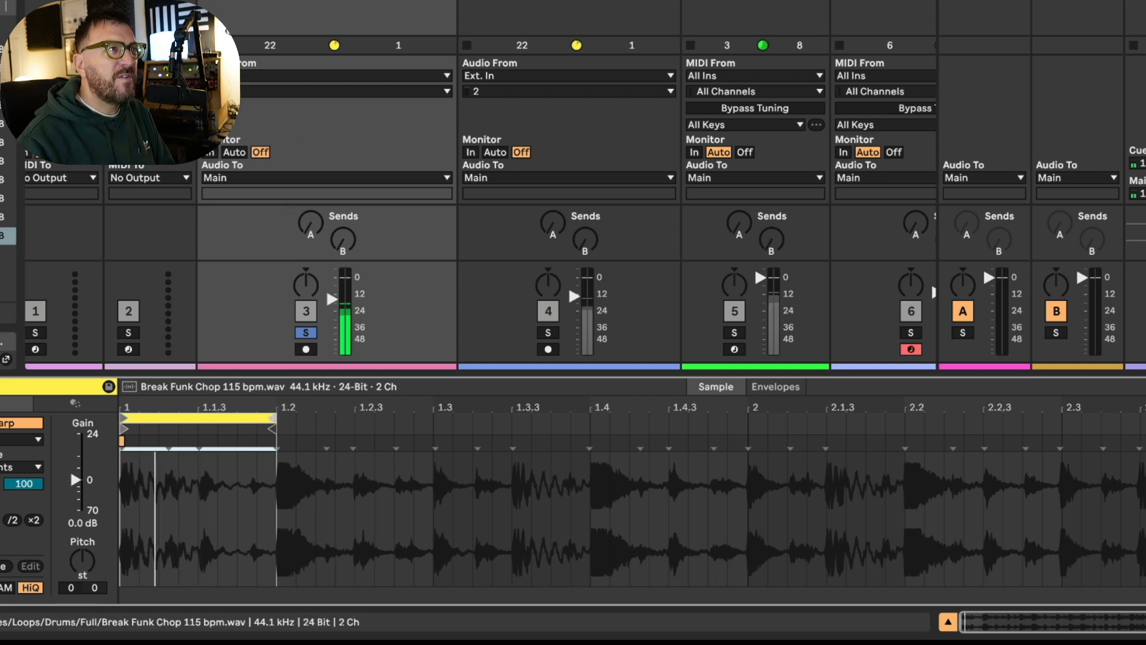
Audition the soloed drum track by alternating between the yellow one-beat clip and the full-length pink Break Funk Chop clip
right_click(240, 0)
click(274, 2)
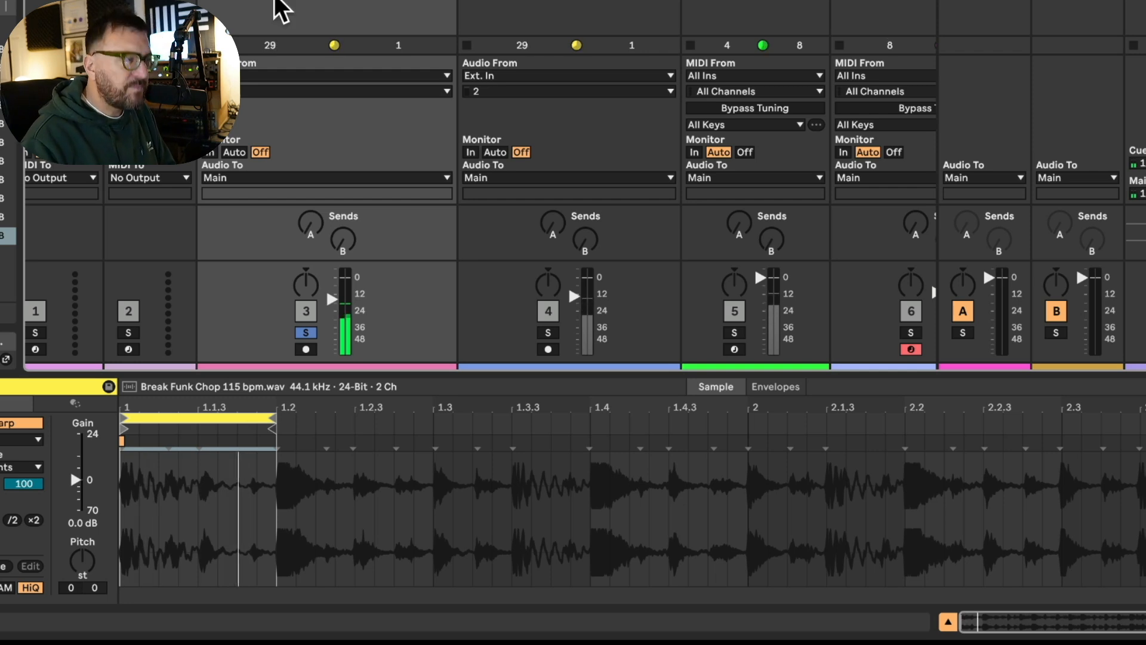
click(207, 0)
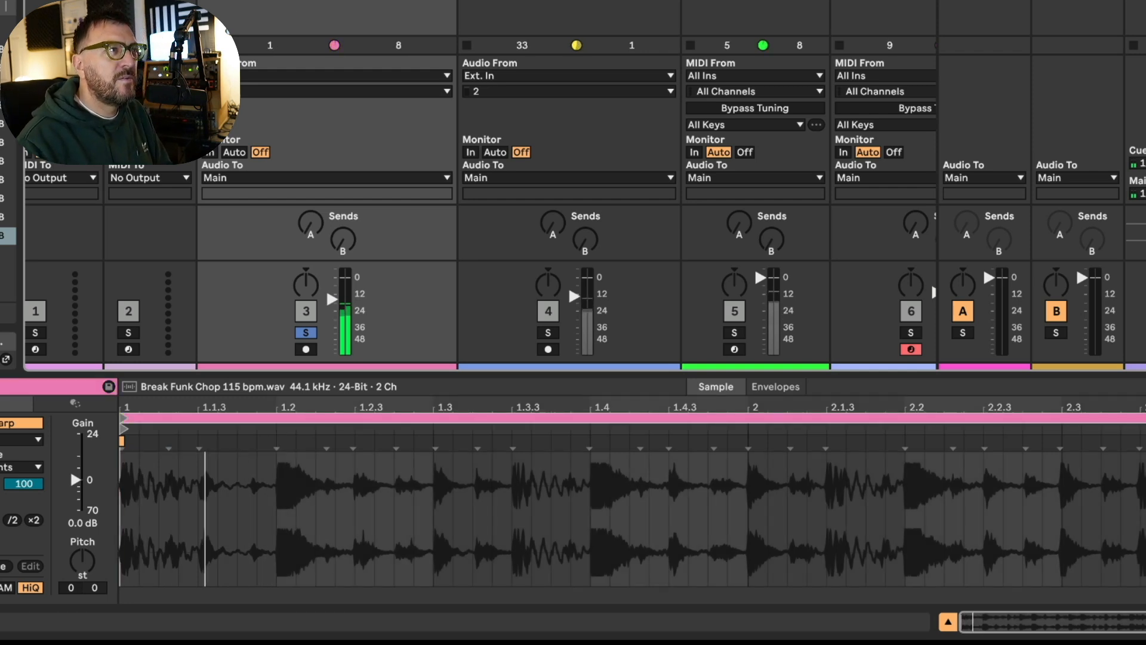
click(240, 0)
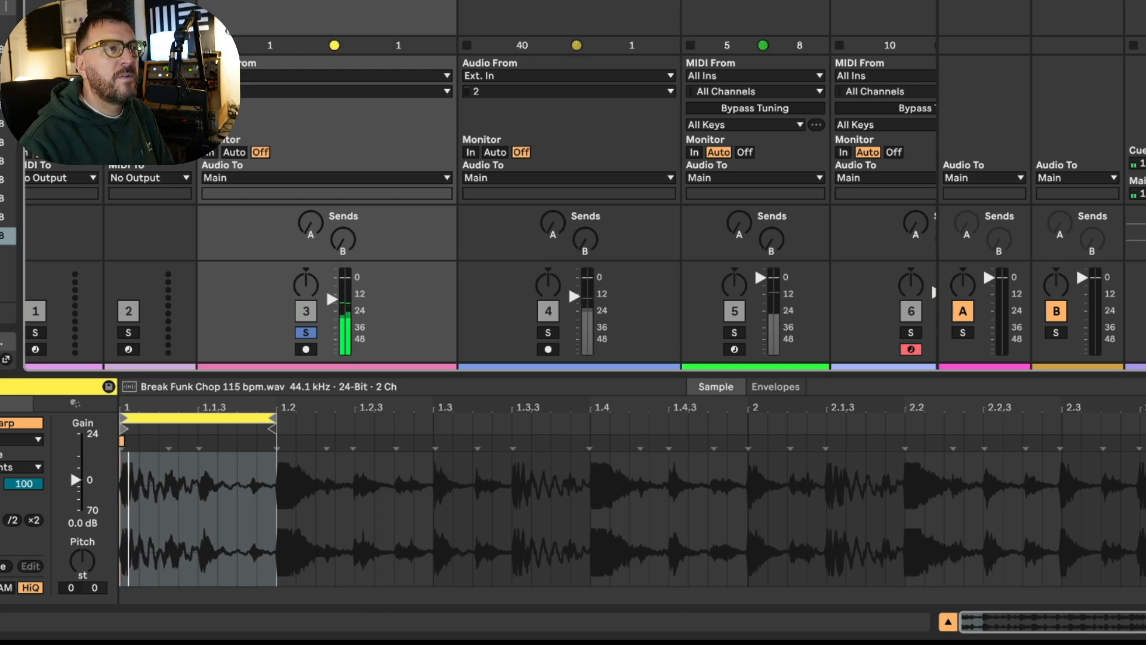
click(206, 0)
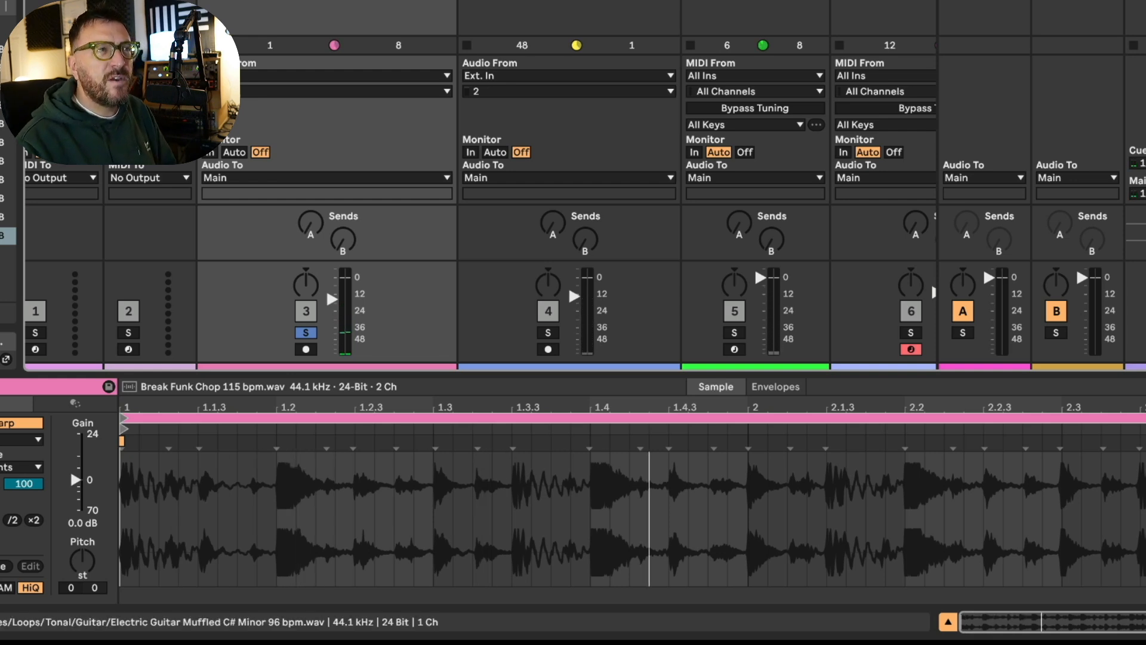
click(207, 1)
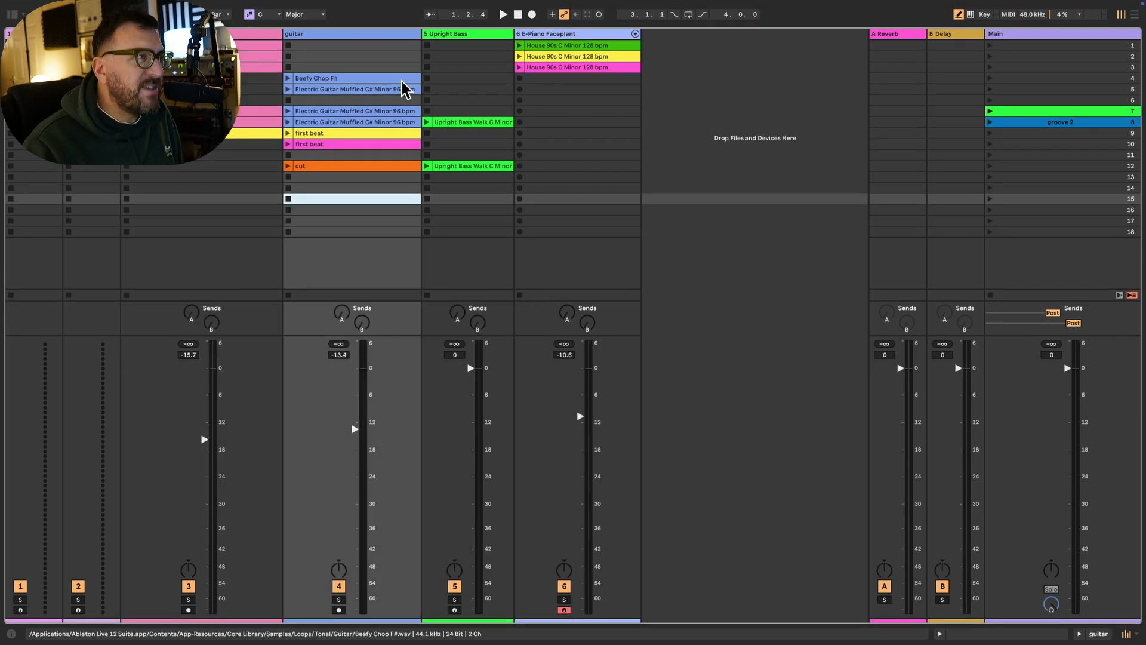
Play the empty Arrangement View briefly, stop with the position back at 1.1.1, and return to Session View
click(622, 189)
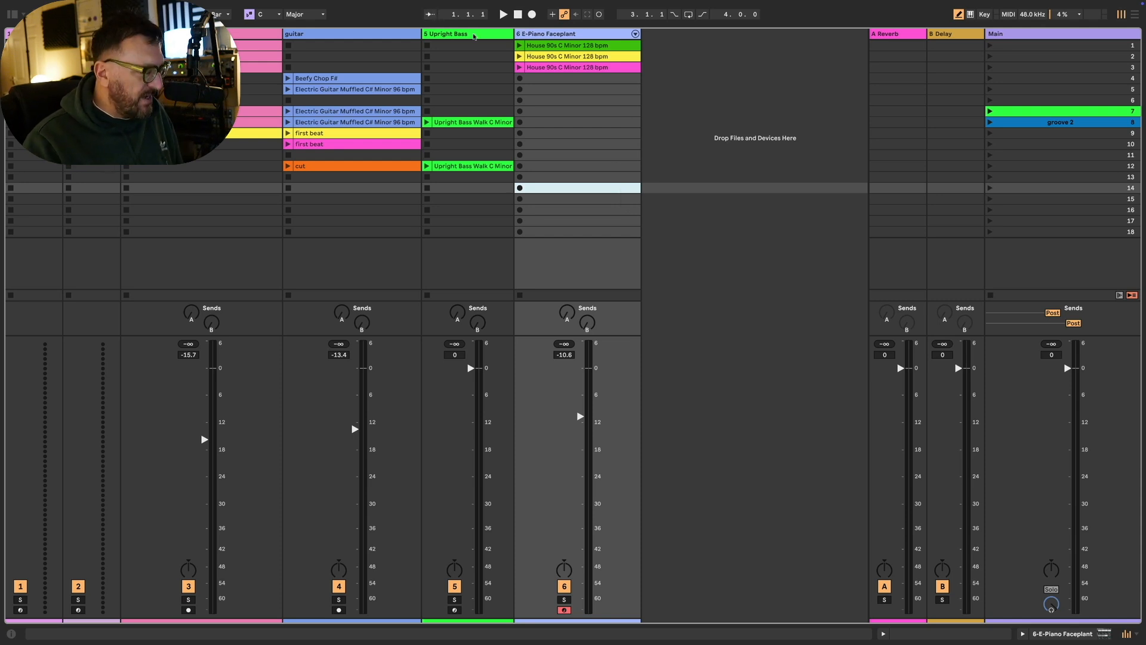
key(Tab)
key(space)
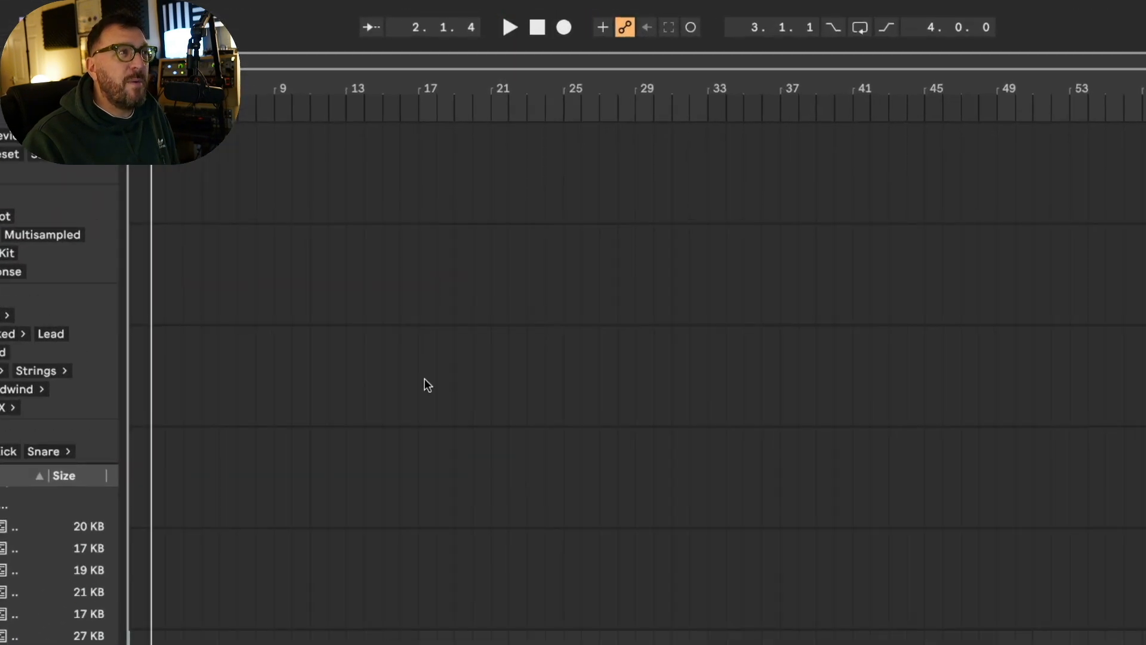
click(537, 27)
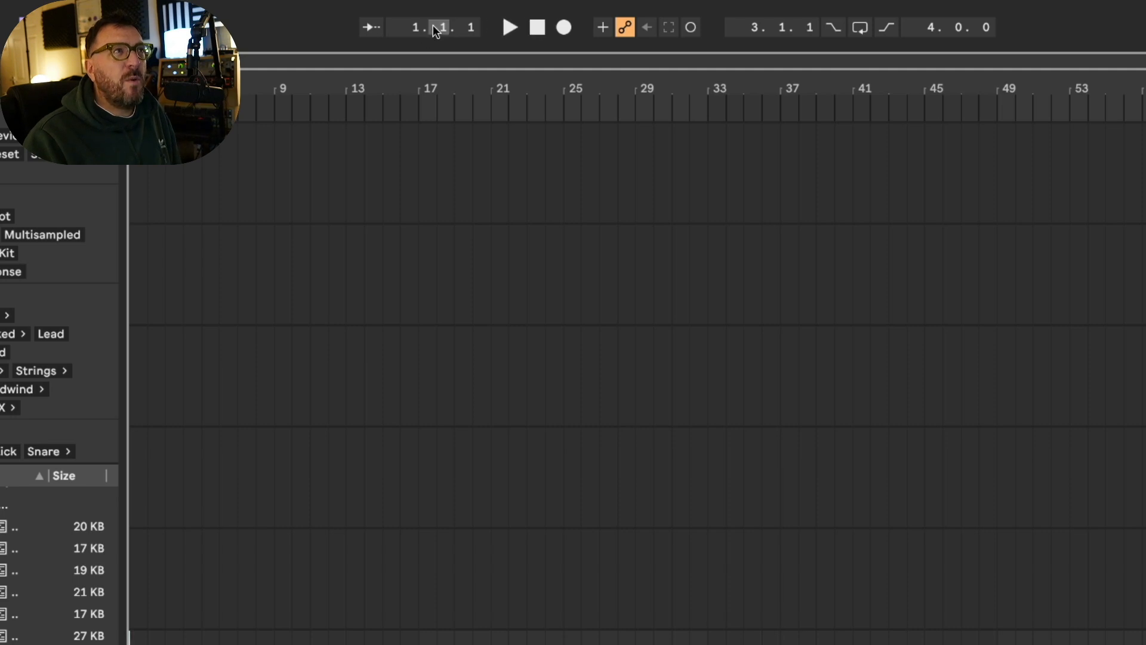
key(Tab)
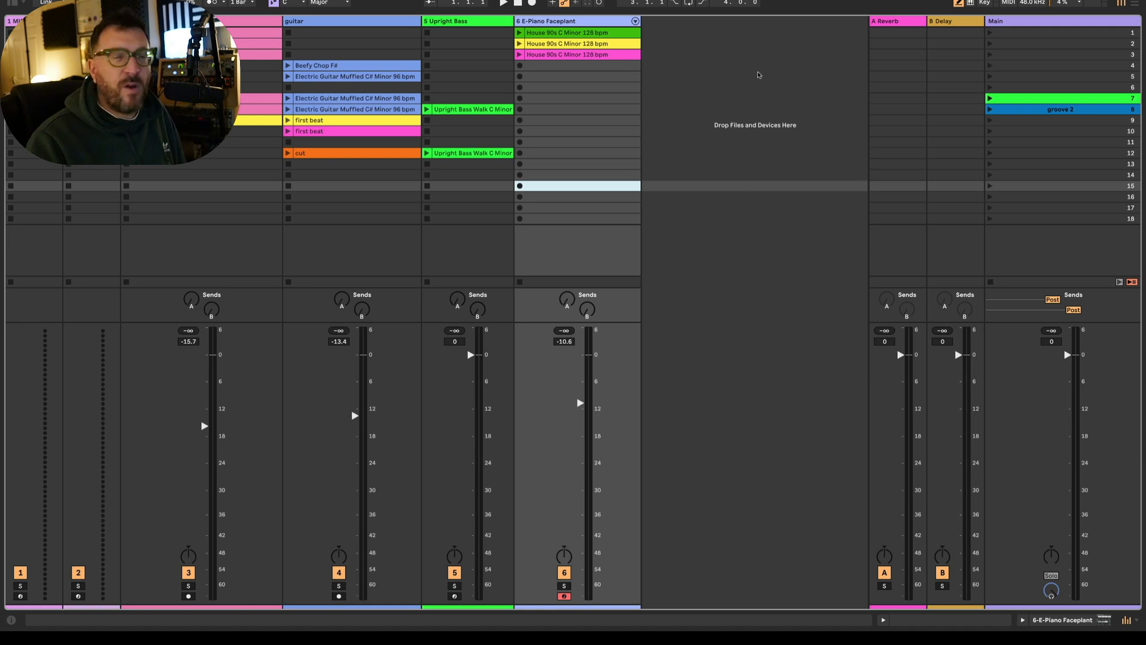
Turn off Start Transport With Record in the Record, Warp & Launch settings and close the settings
click(589, 100)
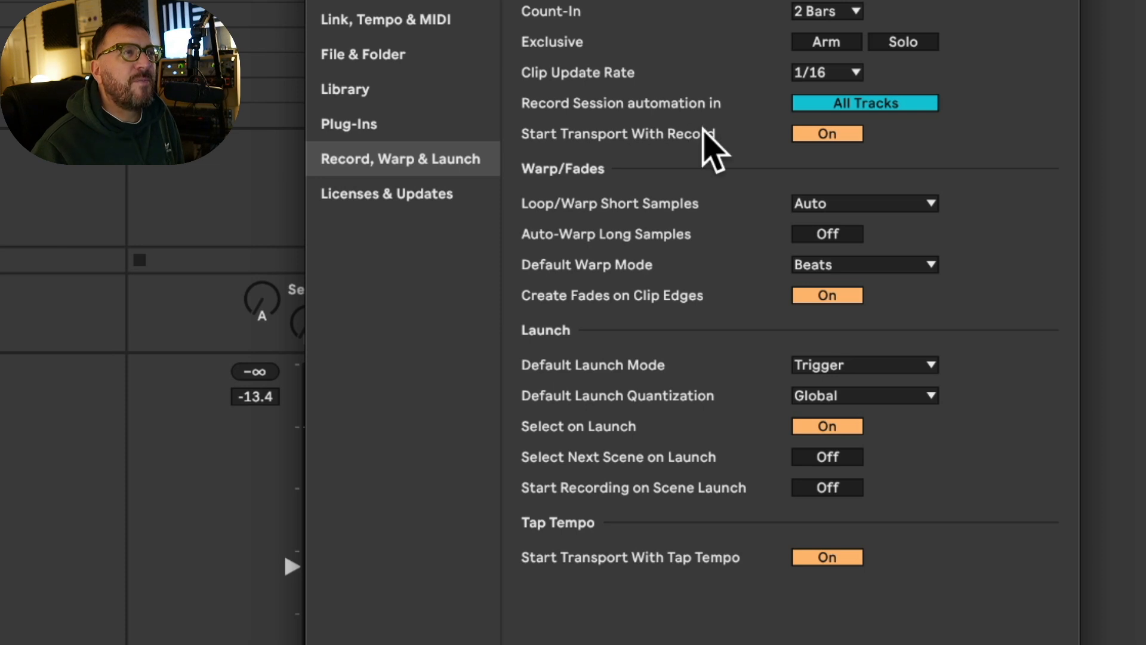
click(832, 135)
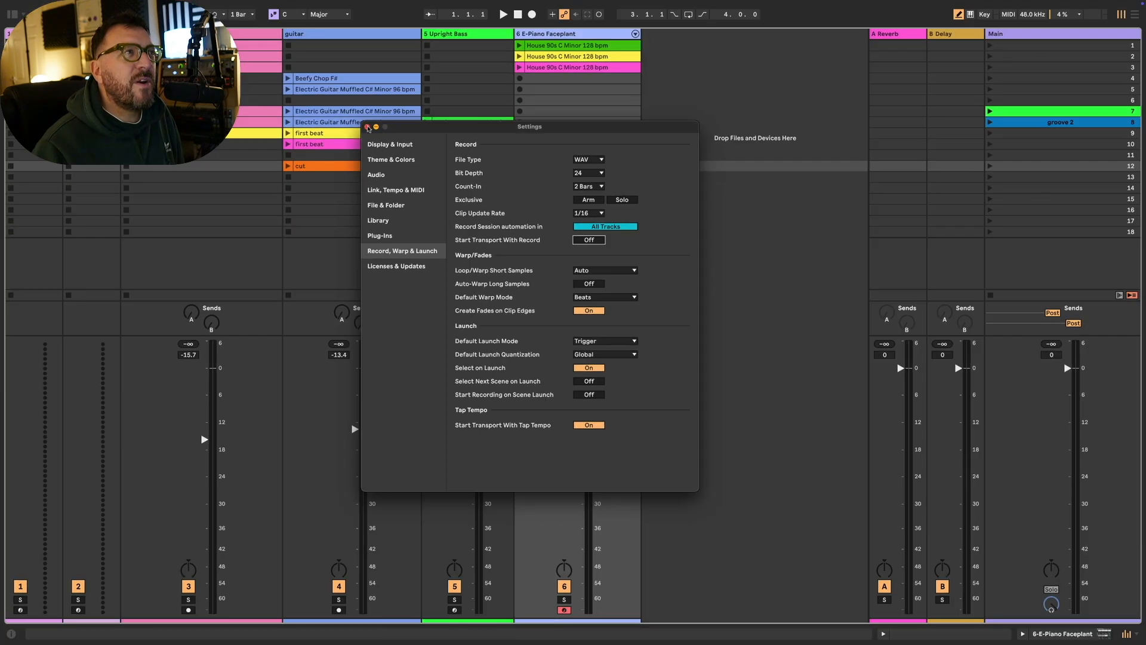
click(369, 126)
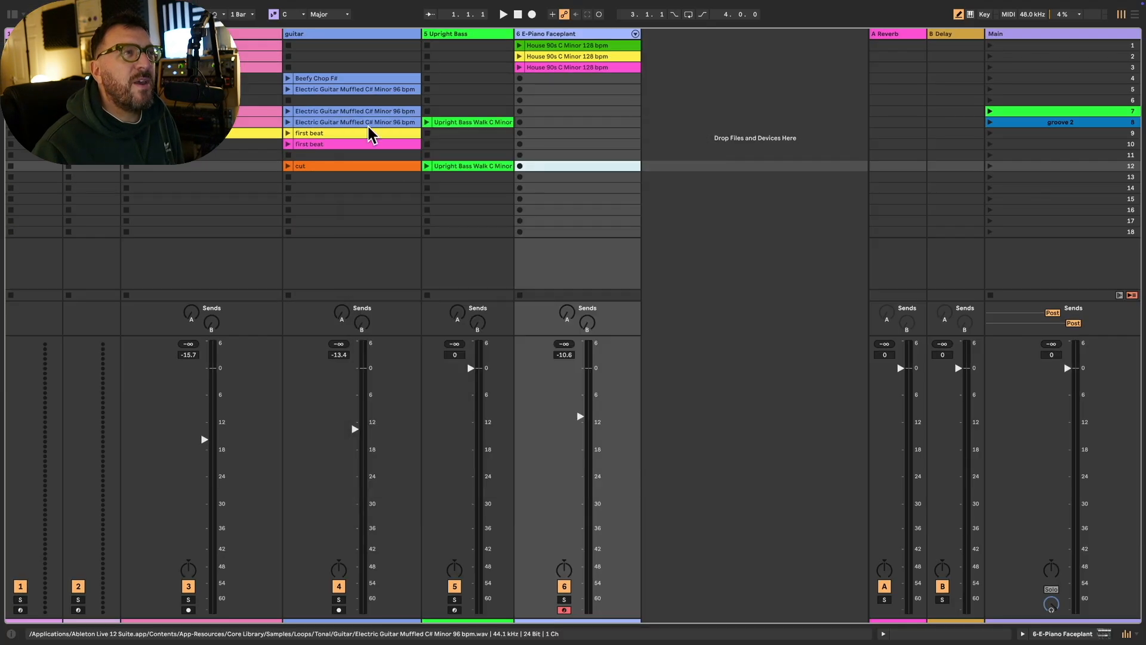
Start recording into the Arrangement with the yellow "first beat" guitar clip and briefly check the Arrangement View while it records
click(530, 15)
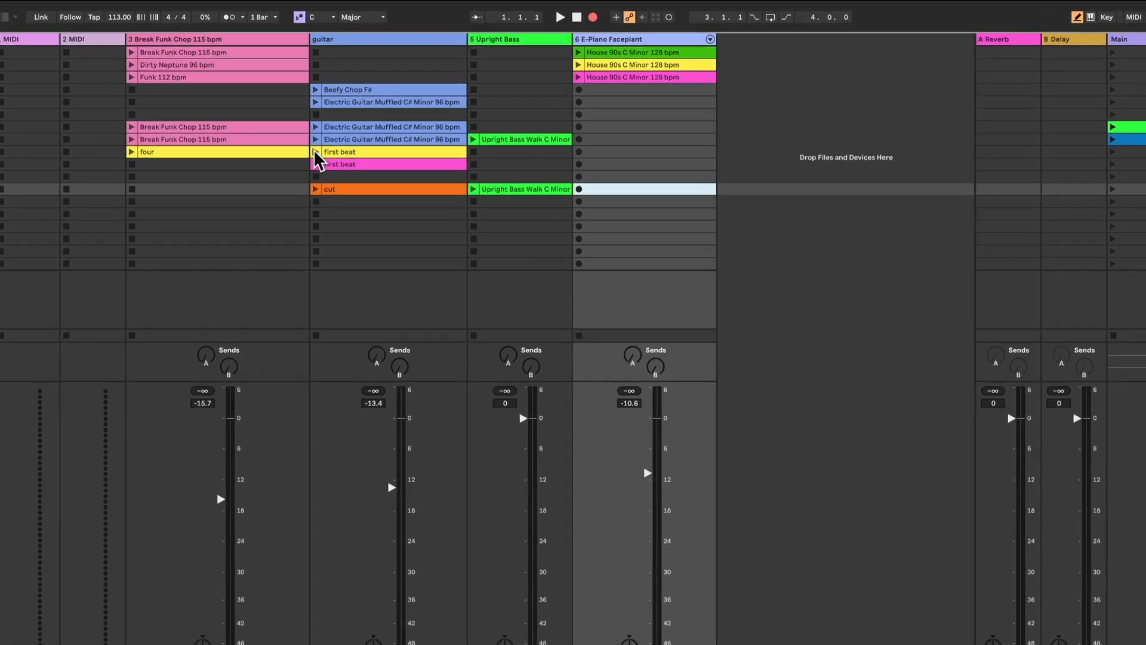
click(289, 133)
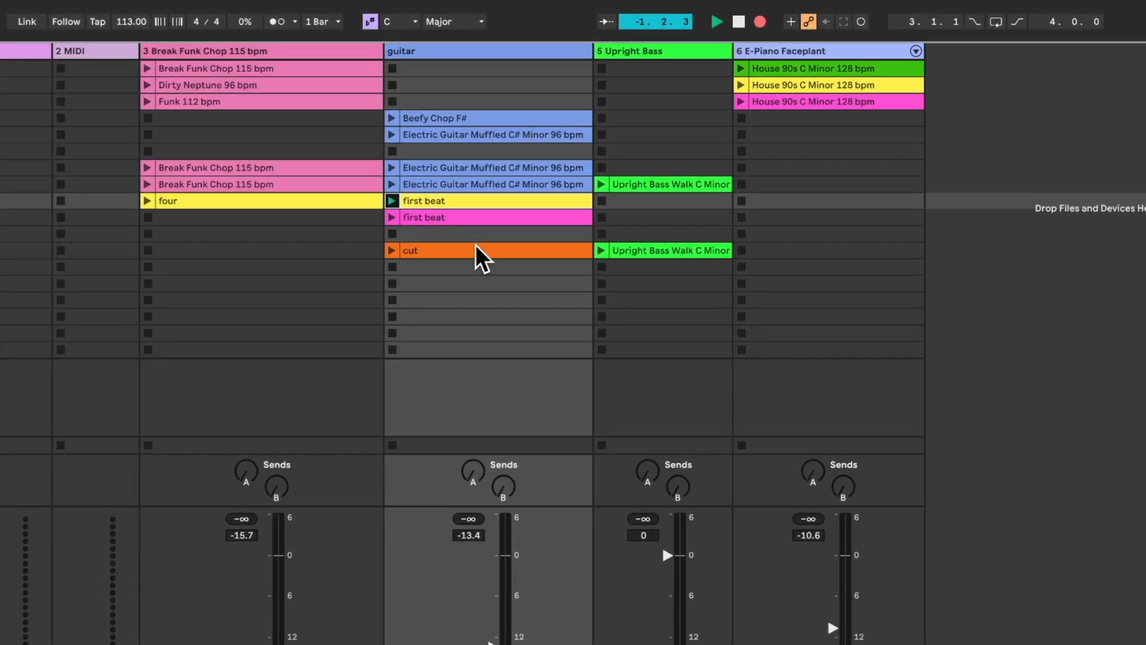
key(Tab)
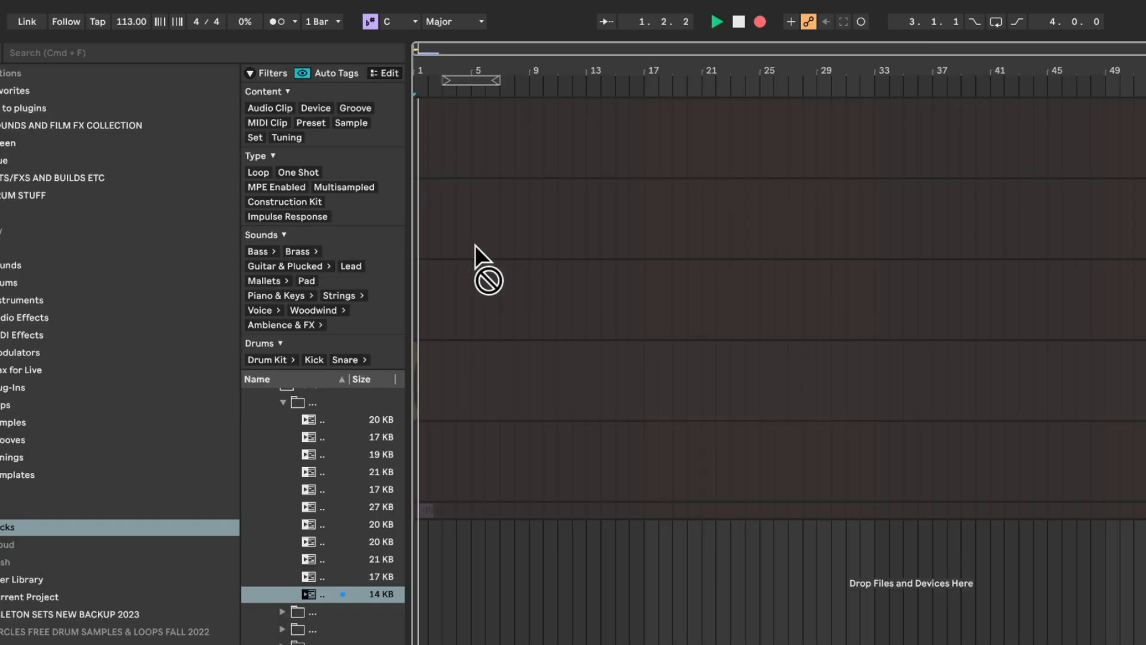
key(Tab)
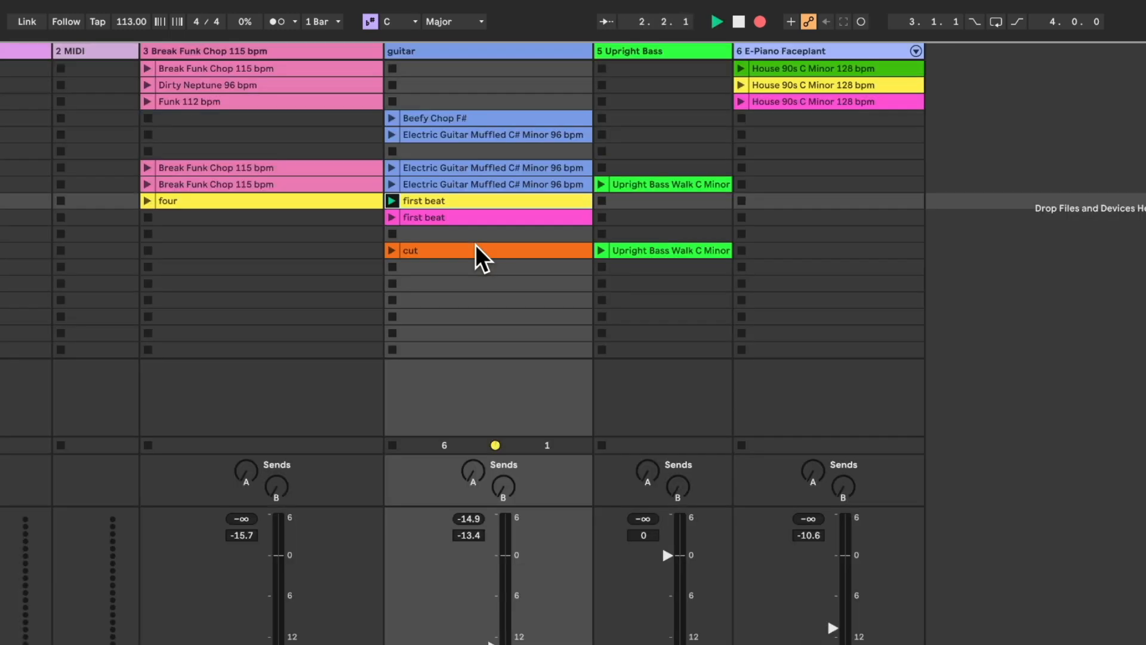
Bring in the yellow "four" drum clip, followed by the whole "groove 2" scene
click(146, 202)
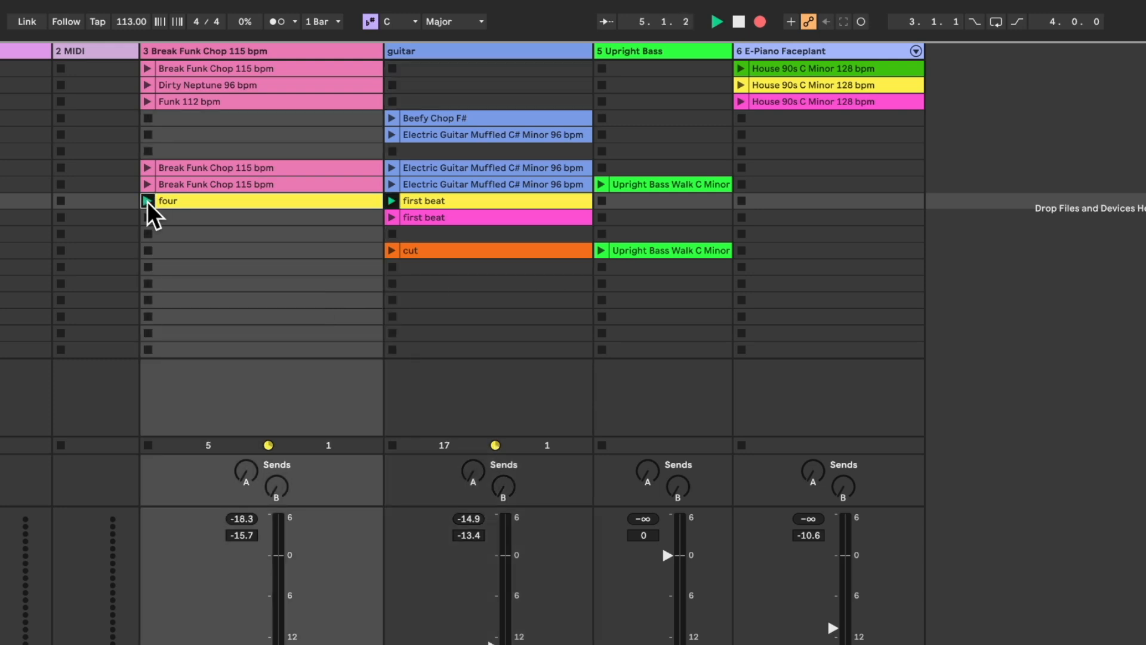
click(989, 134)
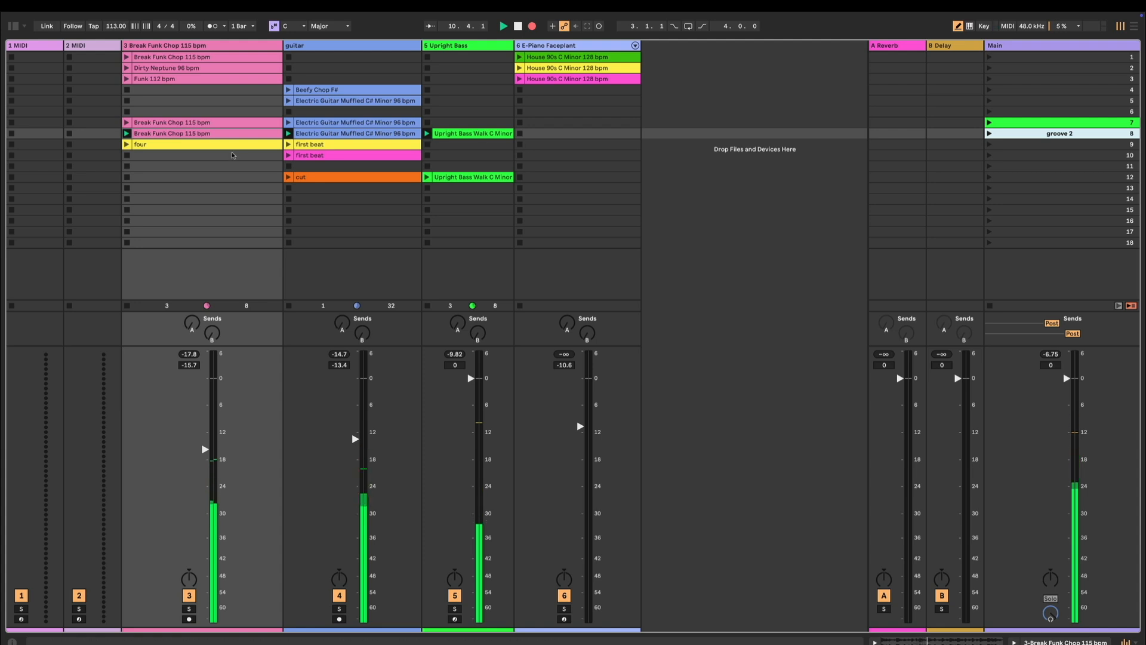
key(Down)
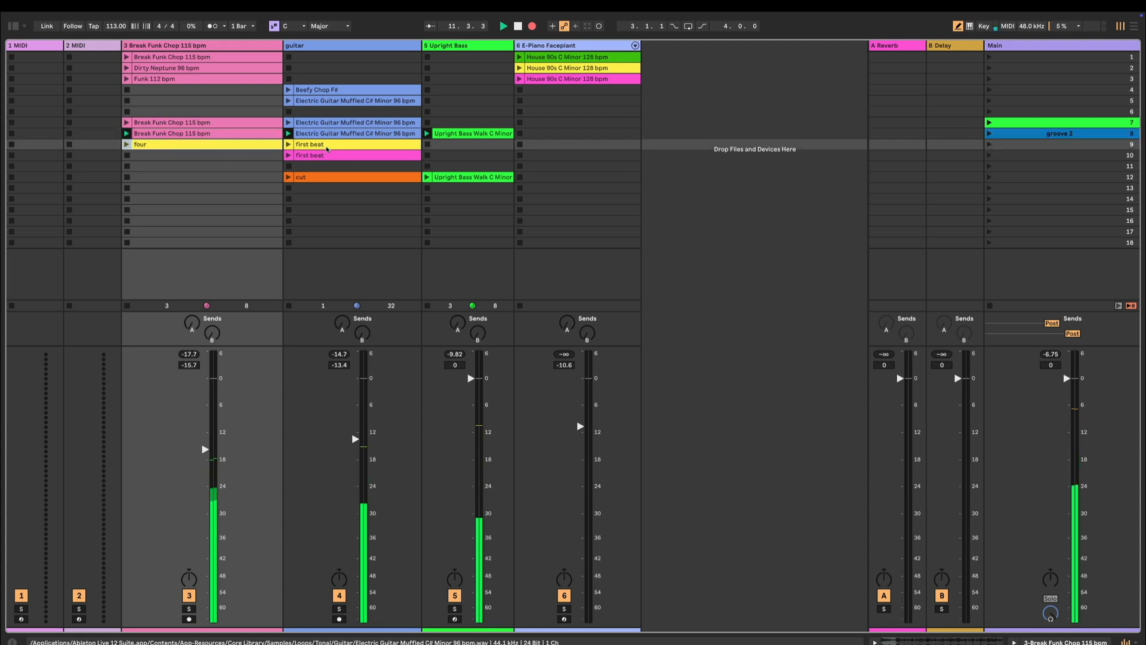
Vary the guitar by launching the orange "cut" clip, the yellow "first beat" clip and scene 8's Electric Guitar Muffled clip in turn
click(290, 177)
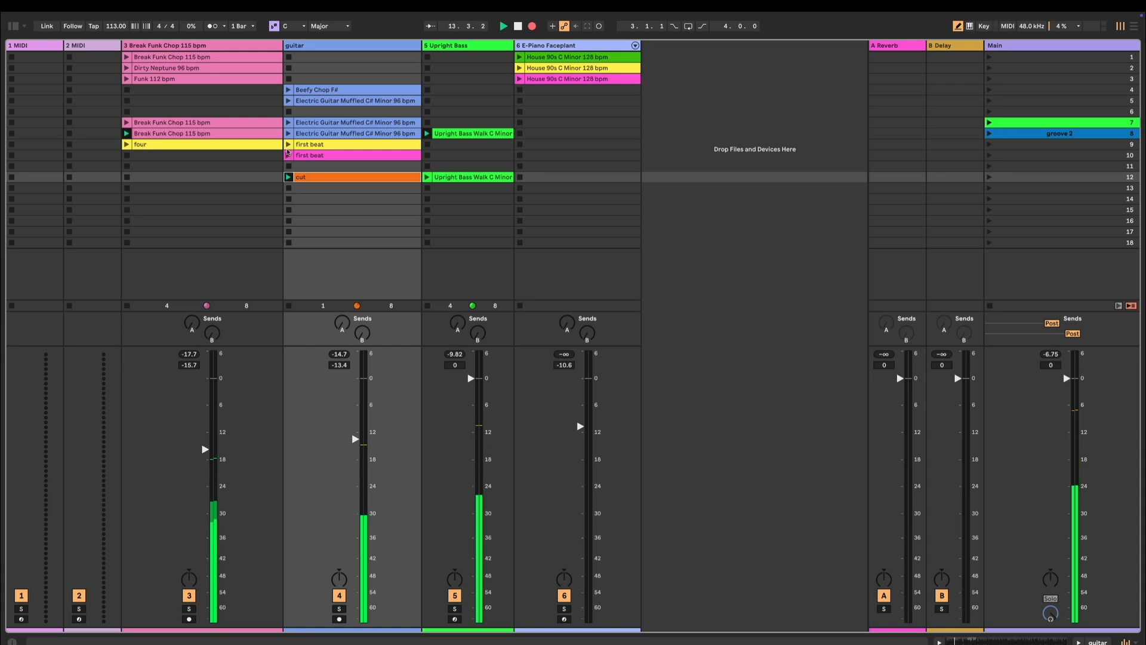
click(289, 145)
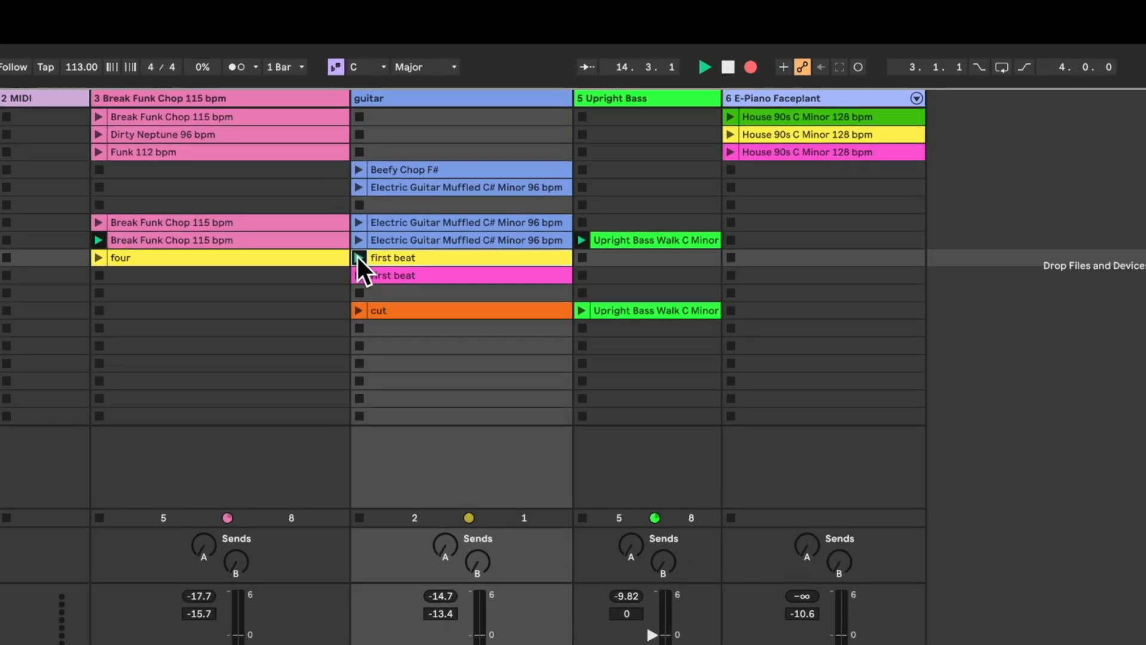
click(331, 197)
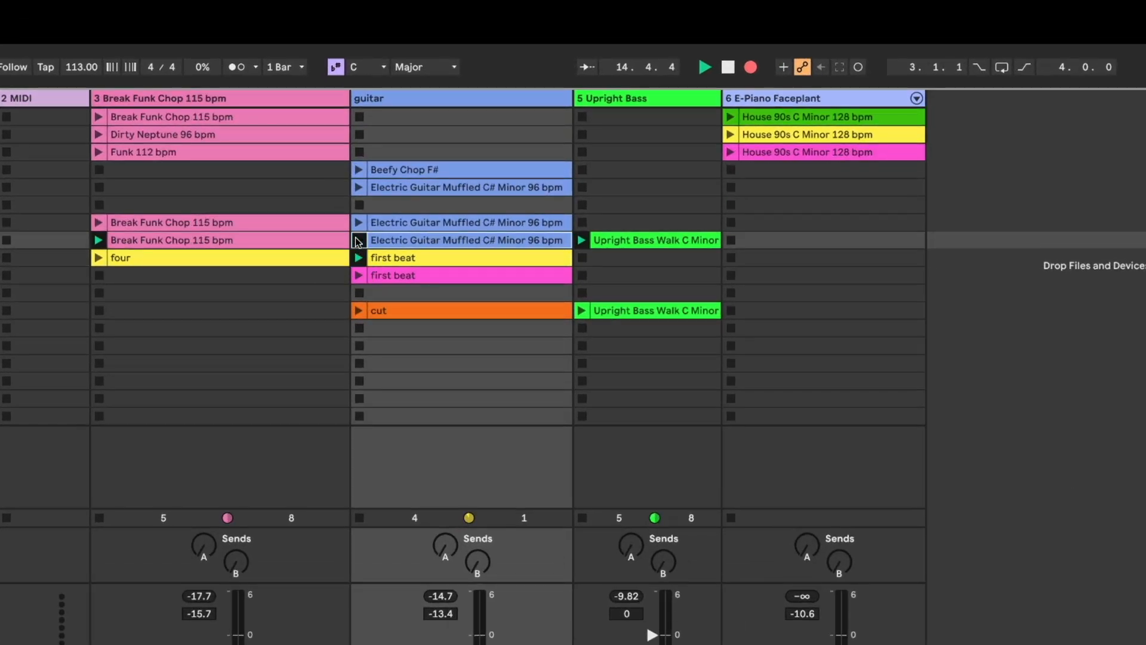
Copy the yellow "first beat" guitar clip into scene 14 and colour that scene yellow
click(393, 258)
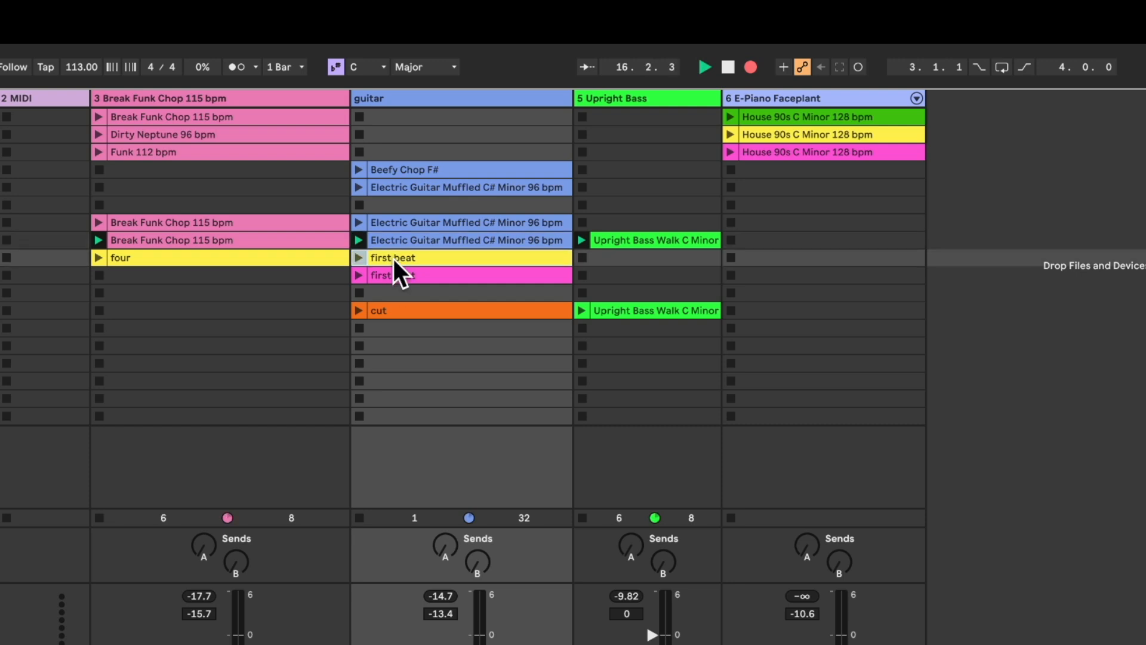
drag(393, 259, 400, 348)
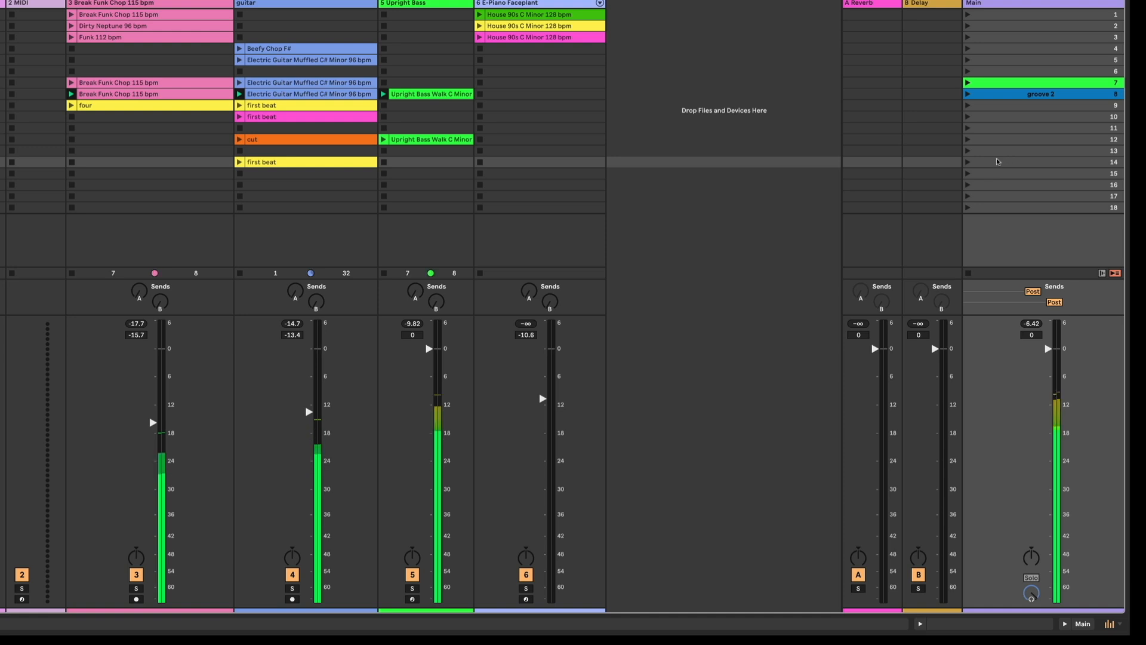
right_click(991, 162)
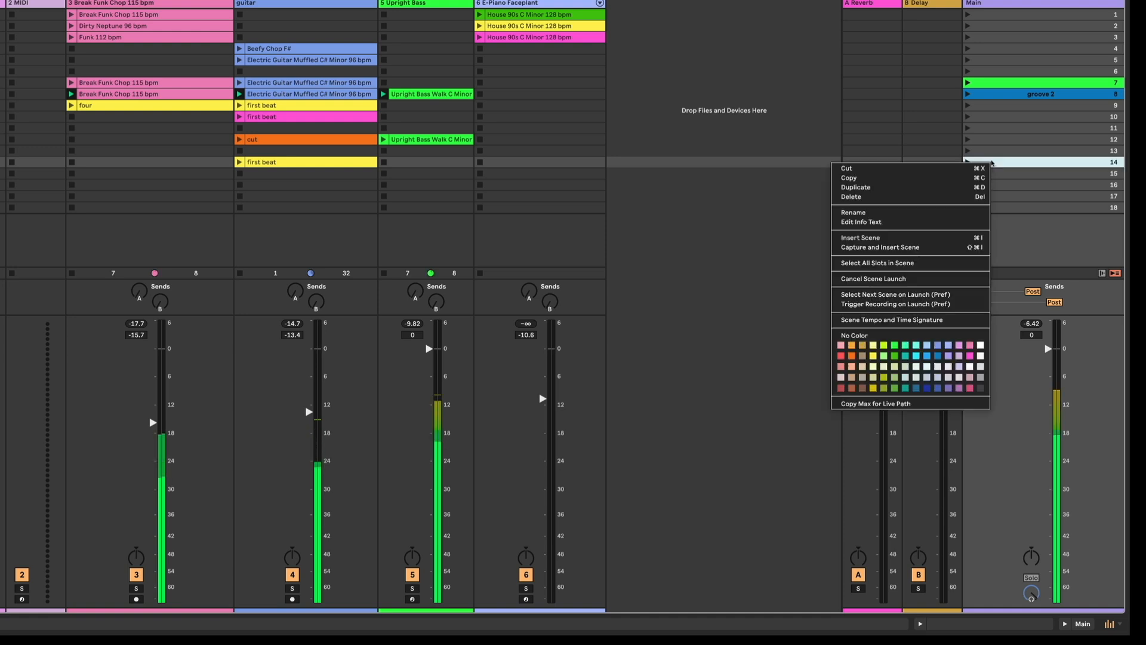
click(874, 345)
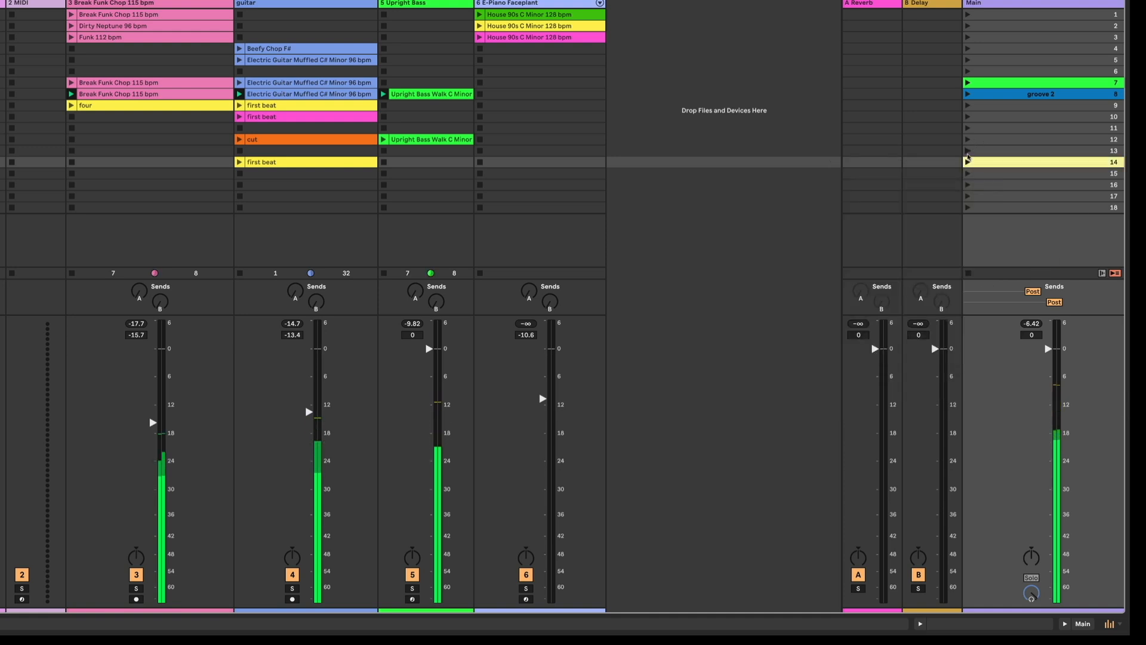
Perform a break with scene 14, return to "groove 2" and add the green House 90s clip on the E-Piano track
click(969, 162)
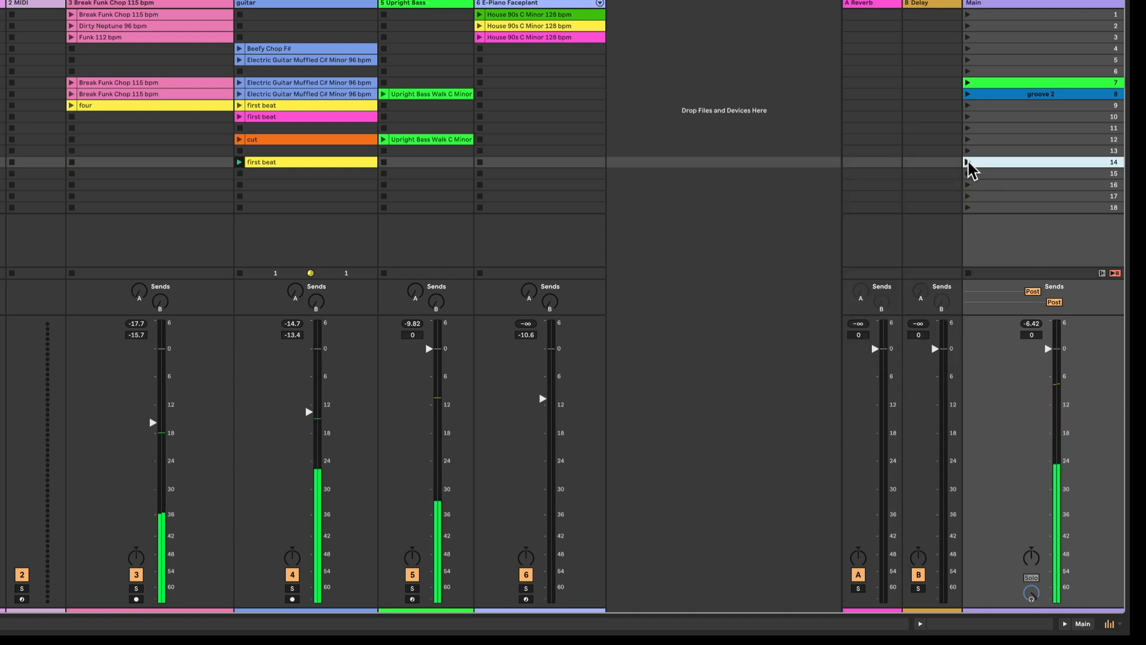
click(968, 94)
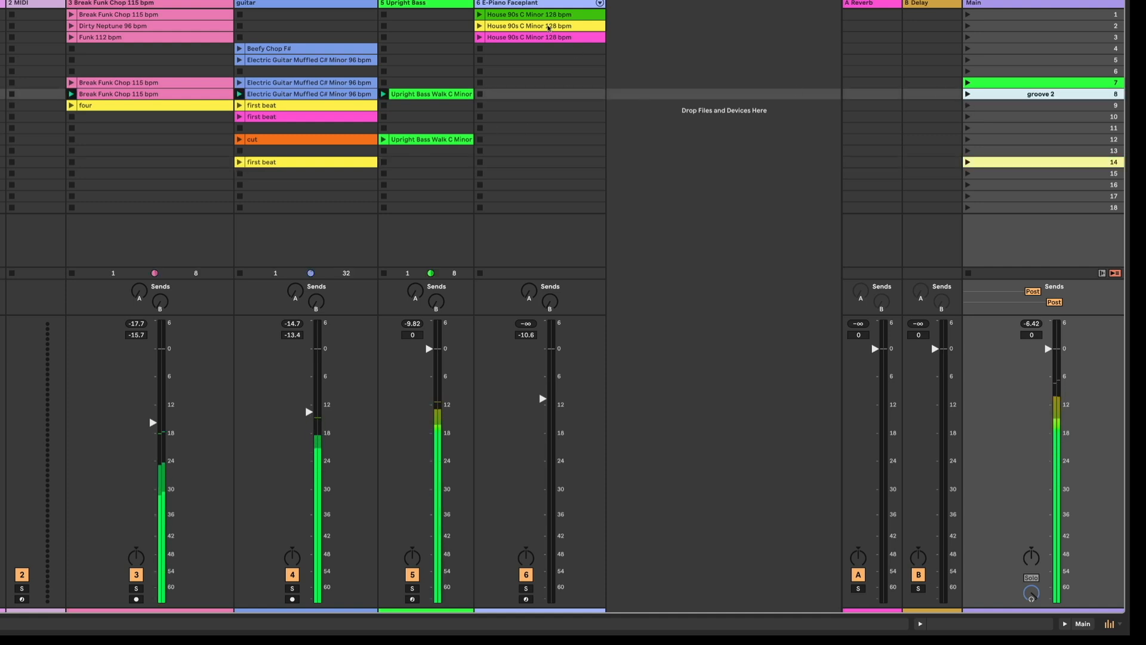
click(480, 14)
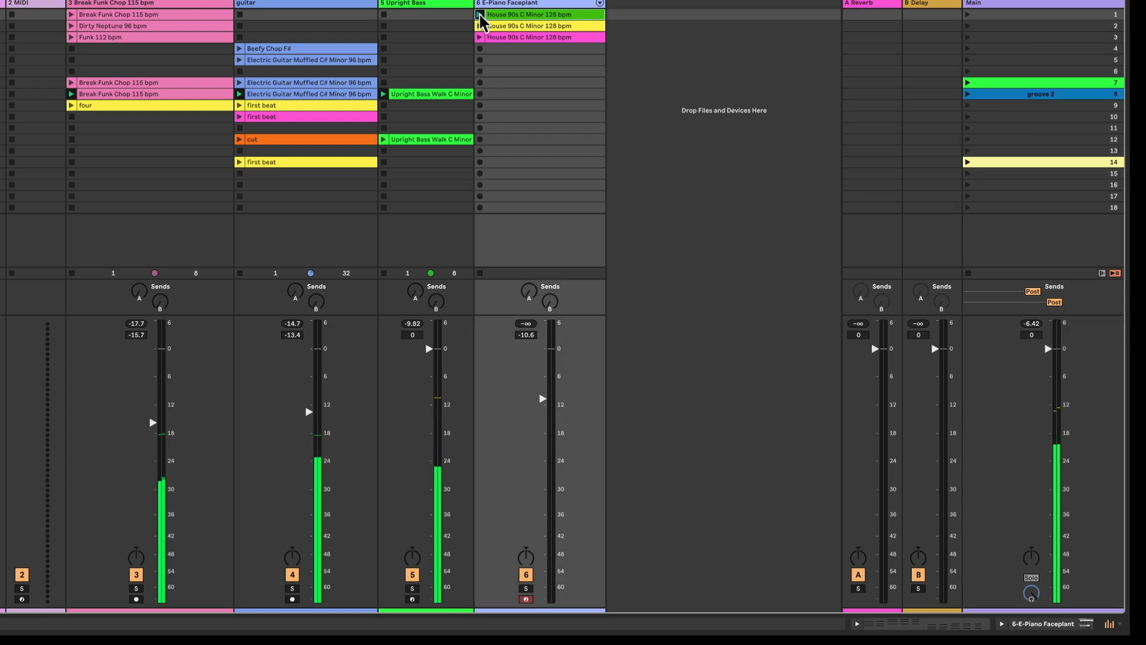
Set the E-Piano track's volume to -6.2 dB and its rack's Reverb to 51 %, Tremolo Amount to 49 % and Distort to 18
drag(542, 399, 542, 377)
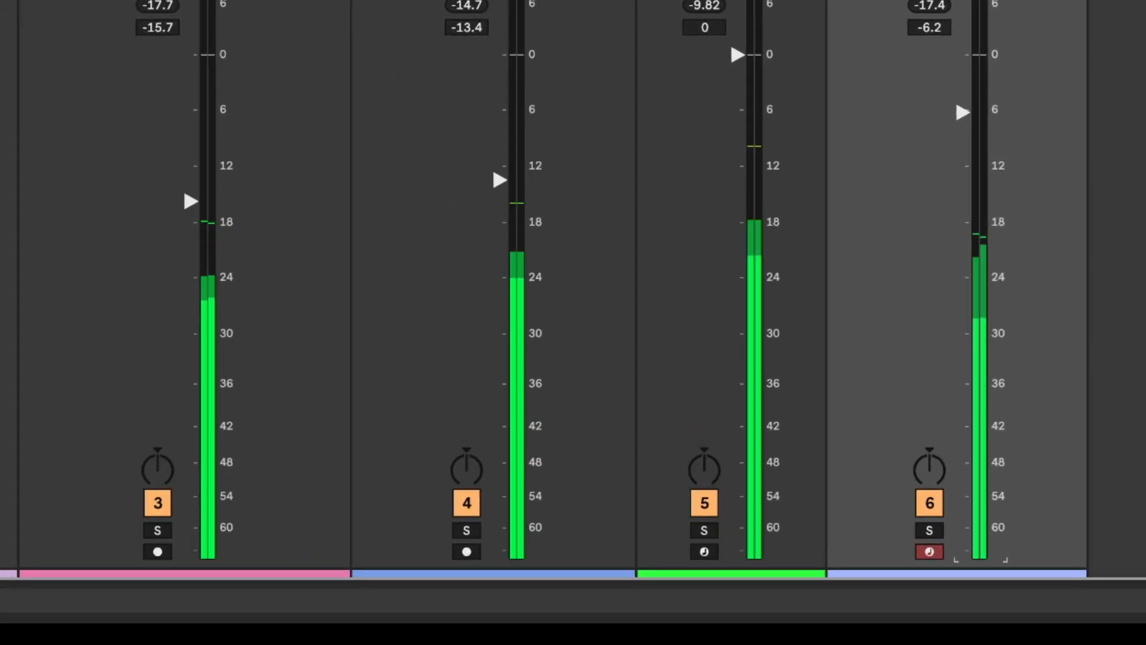
double_click(503, 3)
drag(332, 425, 332, 472)
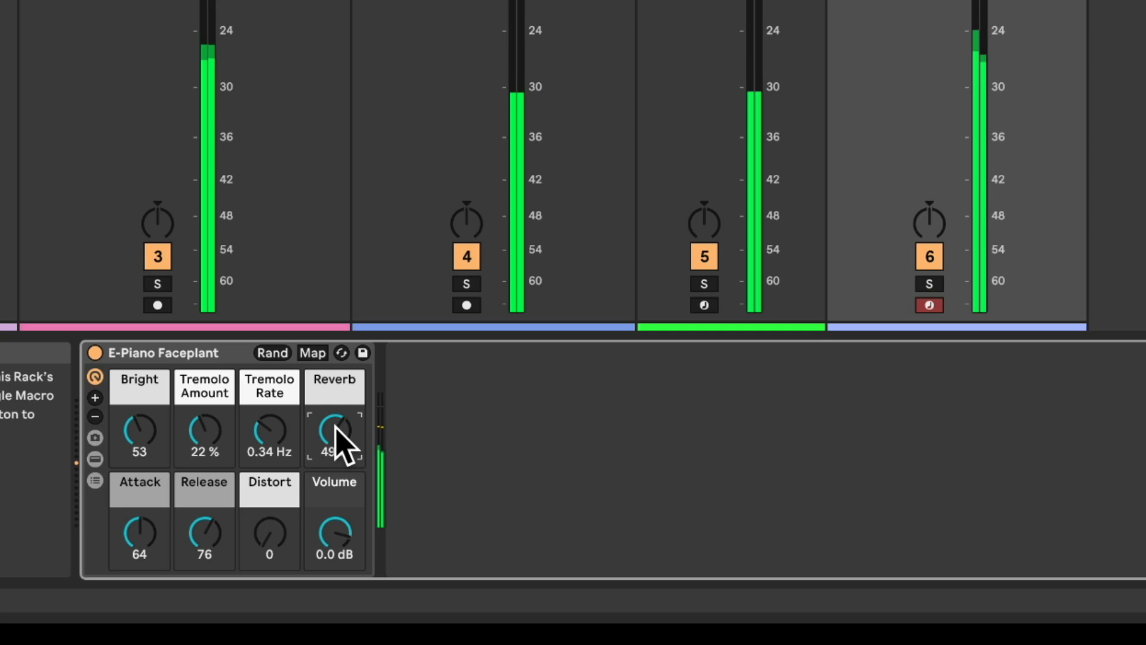
drag(335, 431, 335, 427)
drag(203, 430, 203, 352)
drag(269, 544, 269, 511)
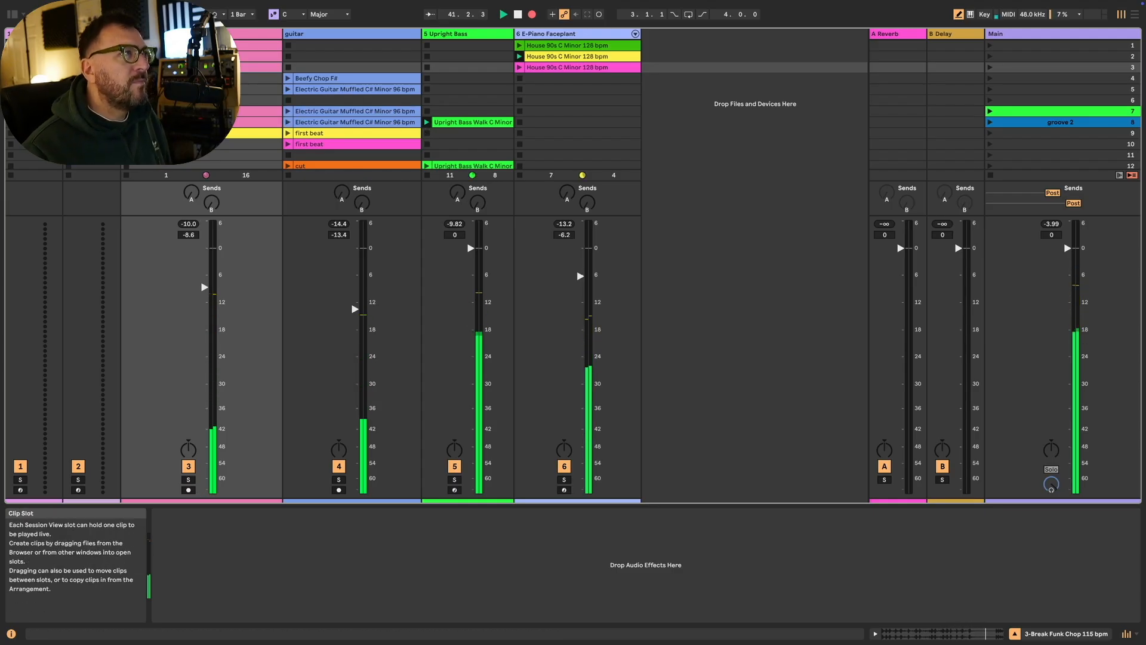
Finish the performance with the yellow "four" drum clip and scene 8's Break Funk Chop, stop recording and show the recorded Arrangement
click(127, 134)
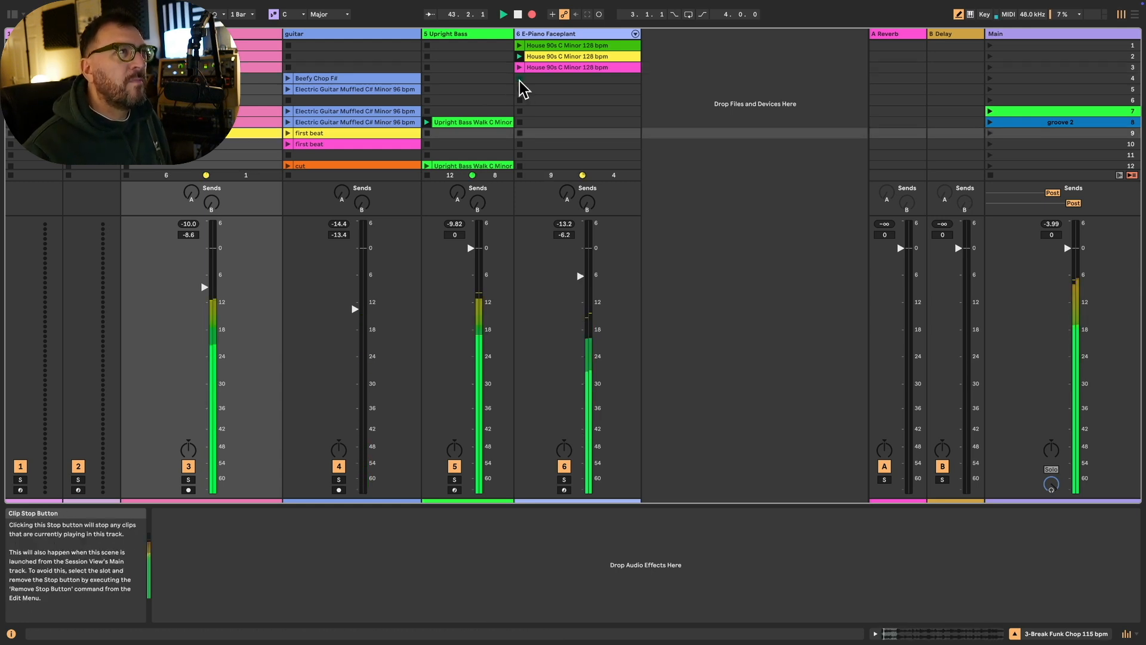
click(127, 122)
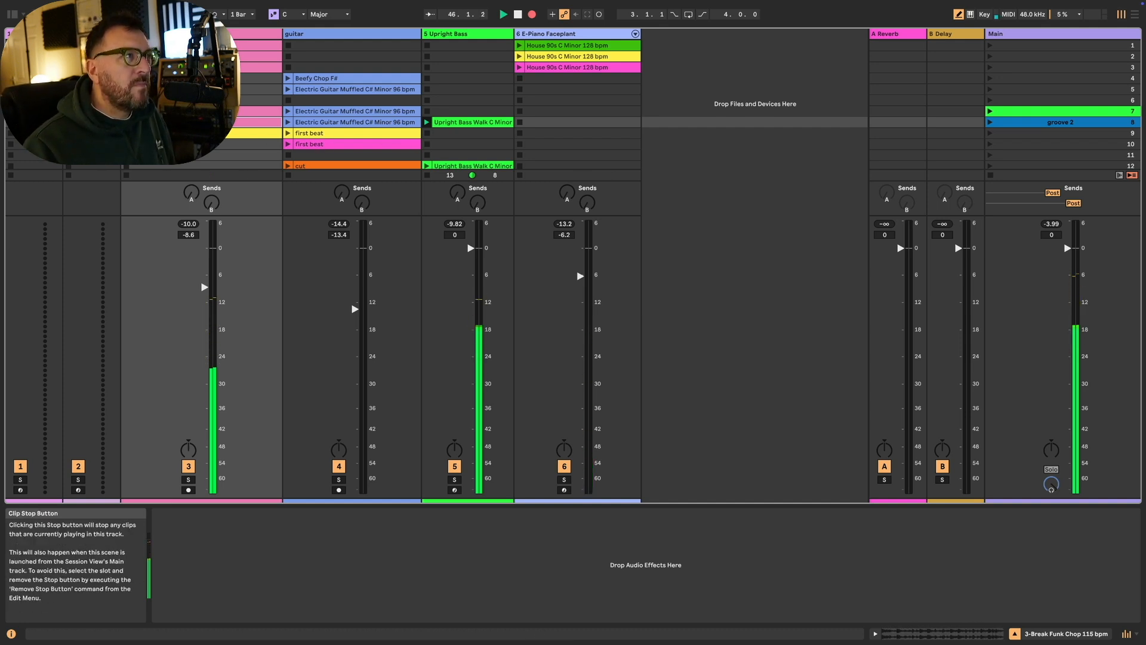
key(space)
key(Tab)
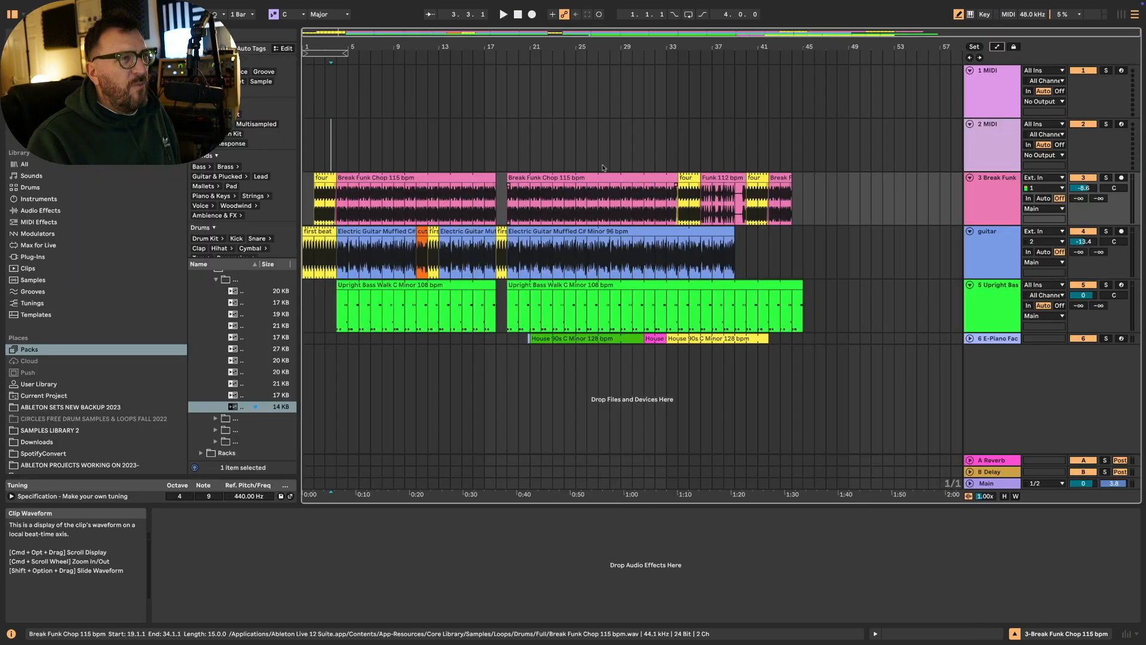
Return to Session View, enlarge the clip grid to show all 18 scenes, and switch back to the Arrangement View
key(Tab)
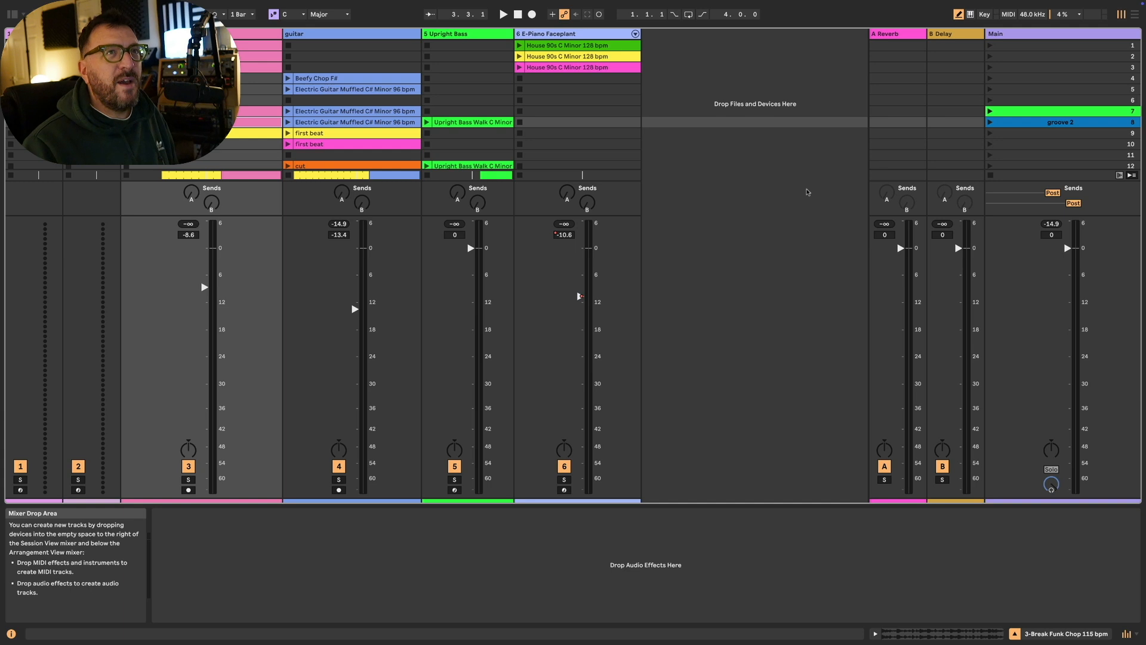
click(1003, 133)
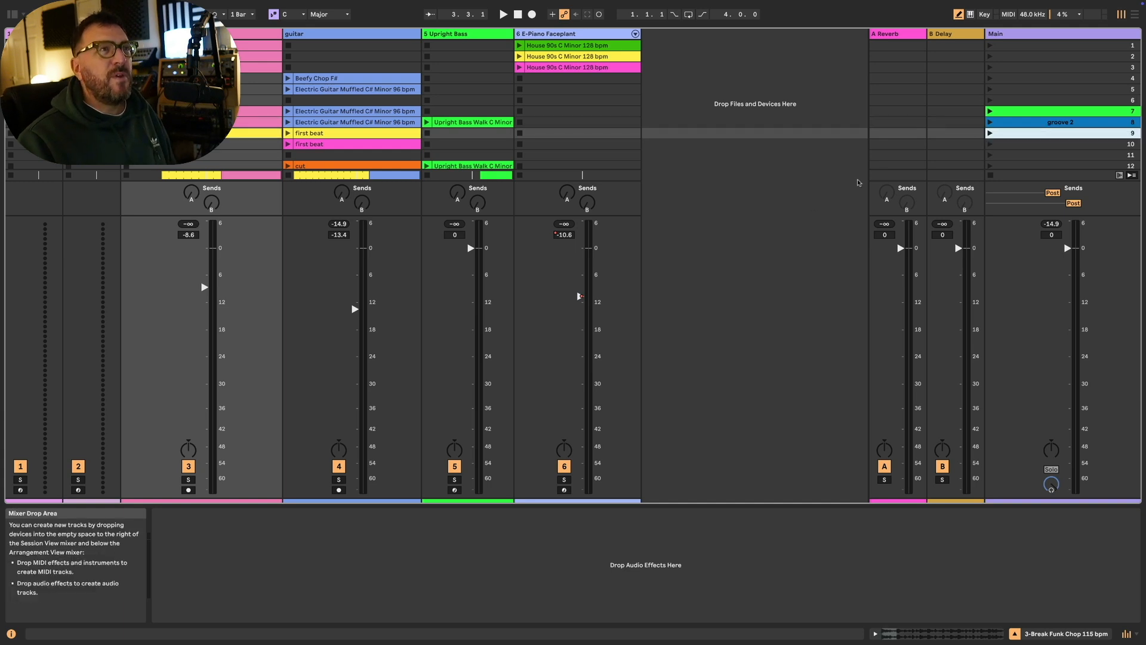
drag(1003, 215, 1004, 357)
click(547, 133)
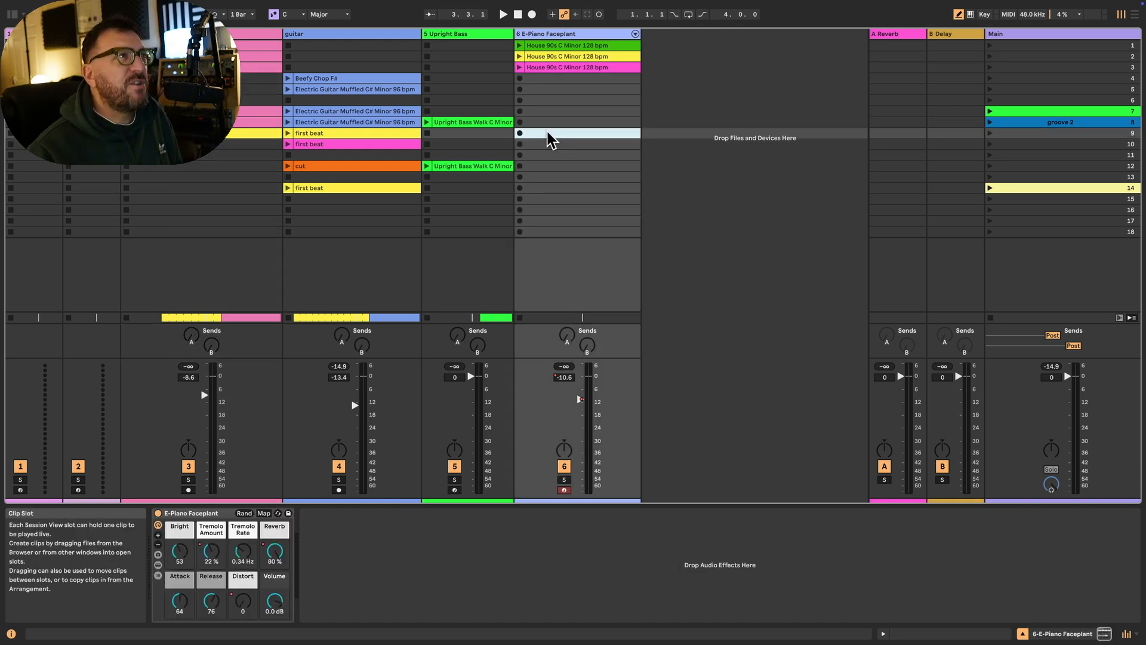
key(Tab)
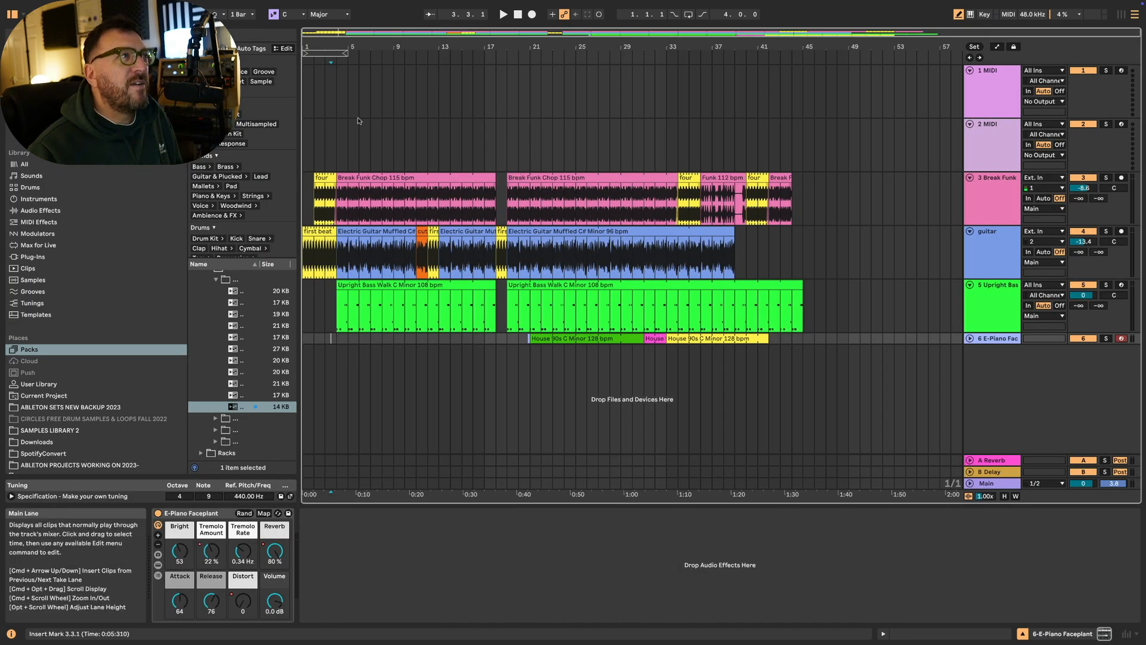
Turn on the Arrangement loop and fit it to all the recorded material, from bar 1 for 44 bars
drag(304, 146, 829, 138)
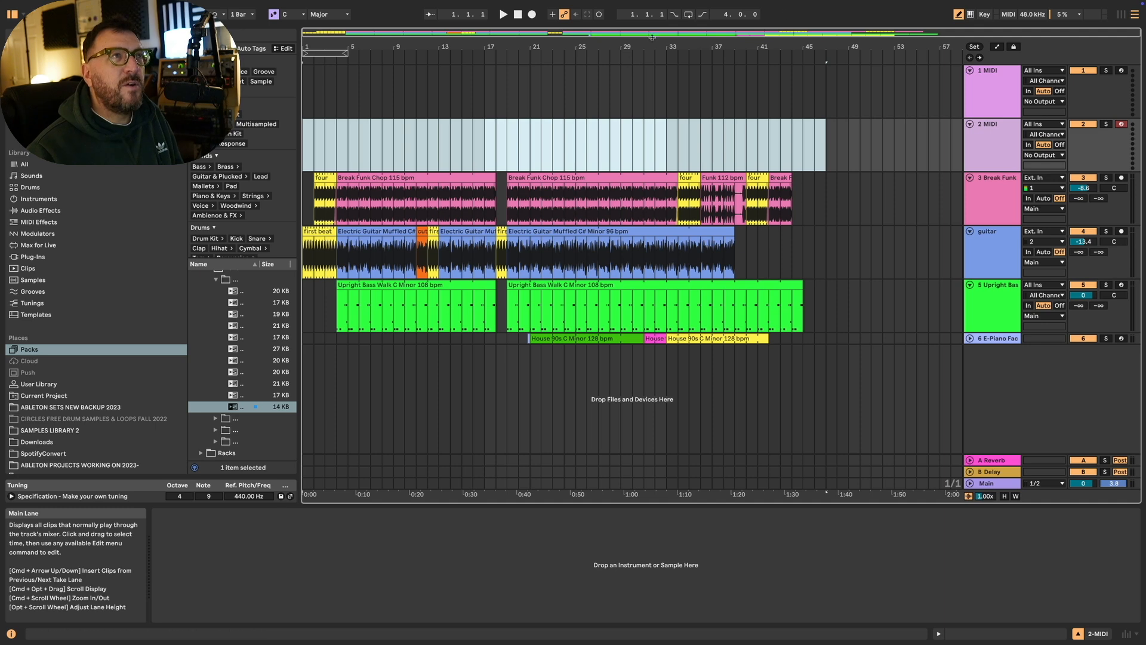
click(690, 15)
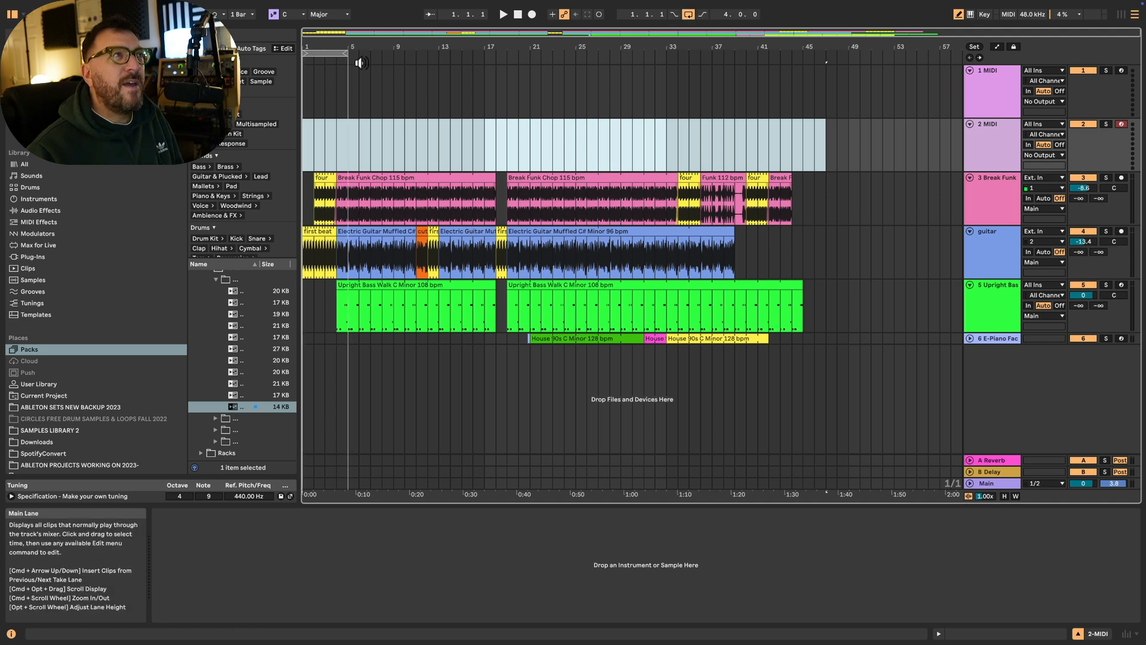
drag(348, 52, 829, 53)
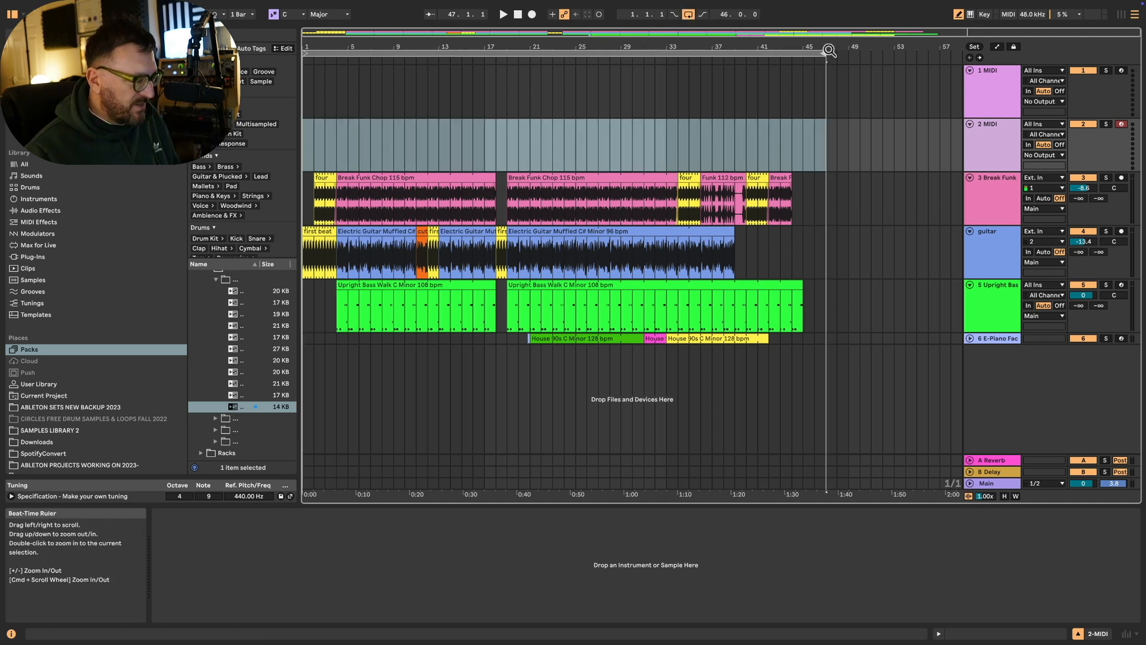
key(super+a)
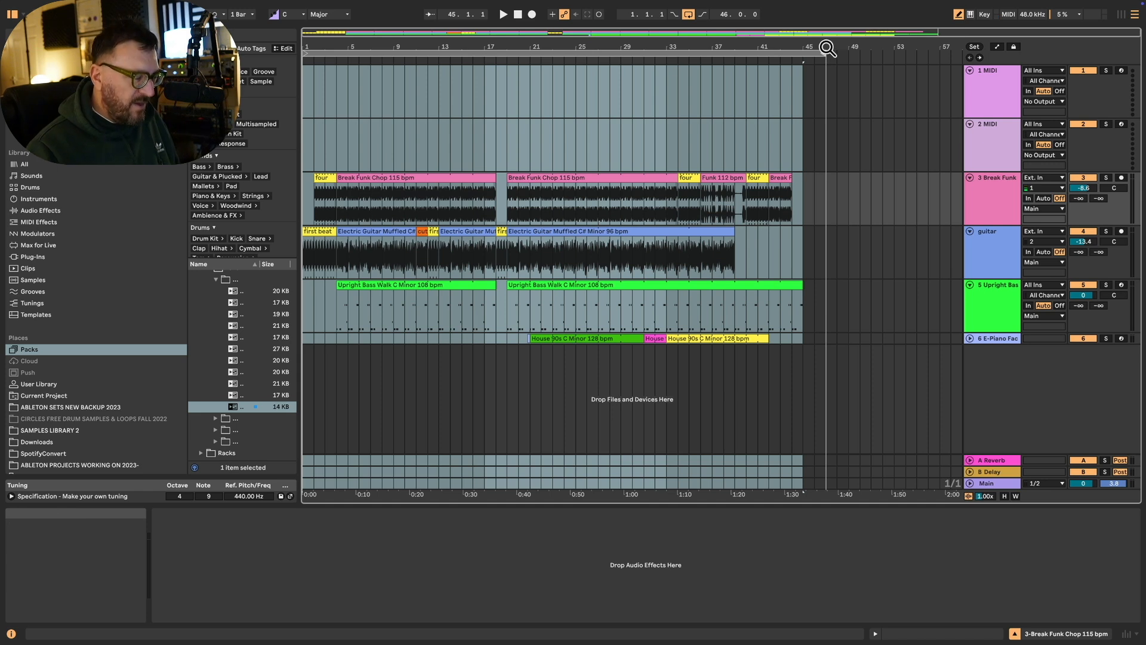
key(super+l)
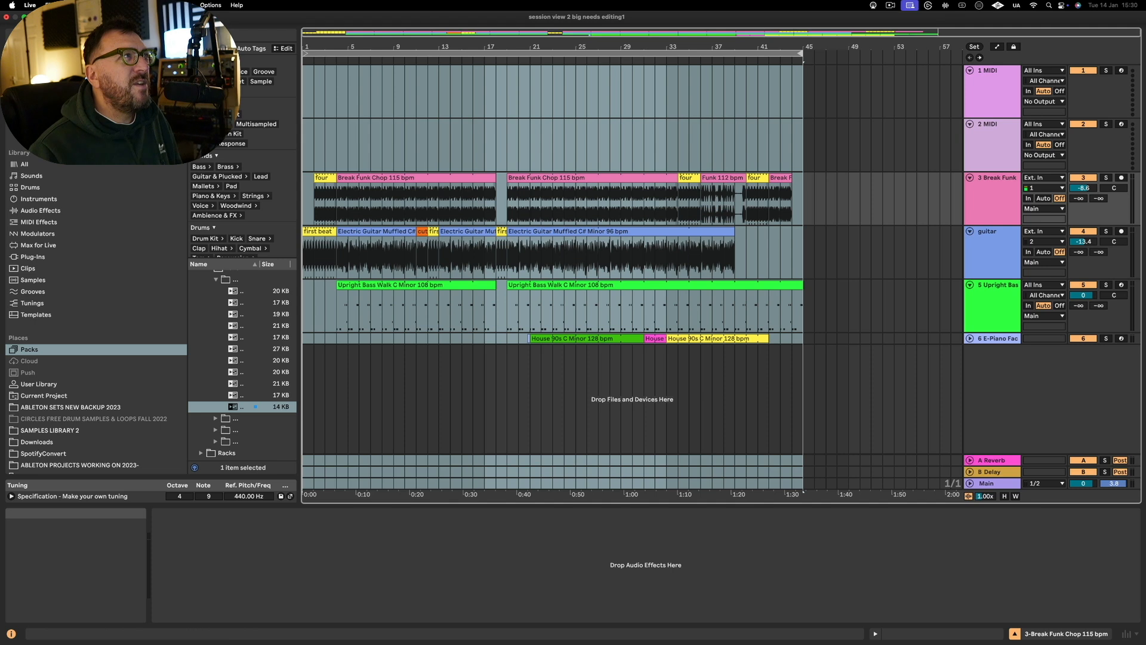
Set up an audio export of the Main track with only MP3 encoding on, proceed to saving the file and cancel
click(50, 5)
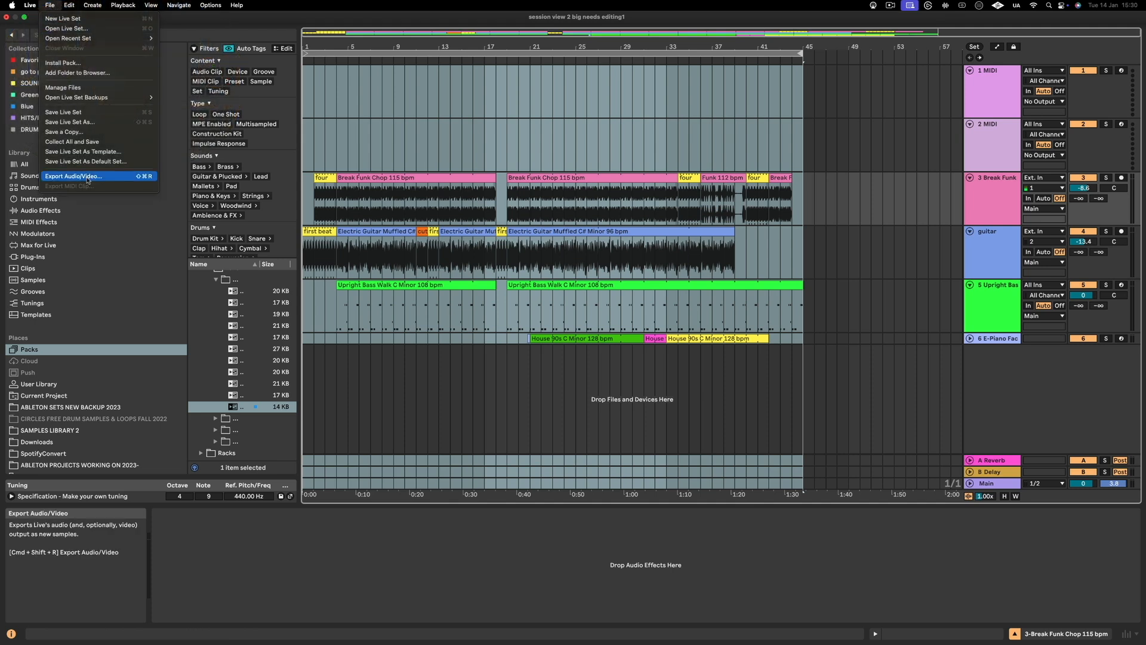
click(90, 176)
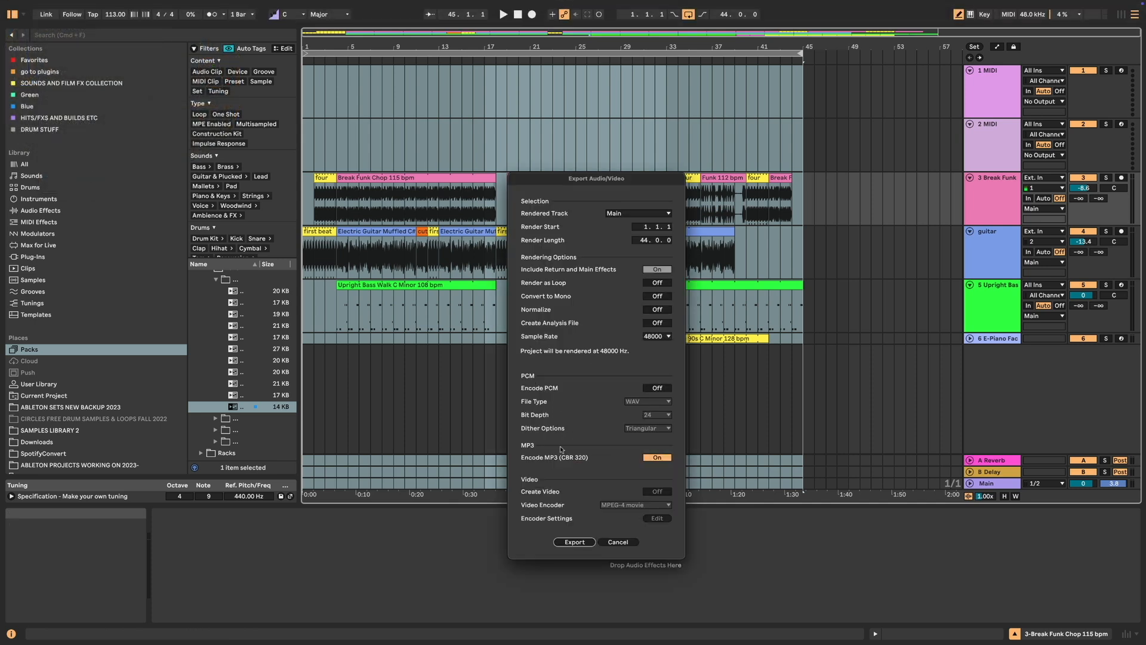
click(657, 388)
click(657, 388)
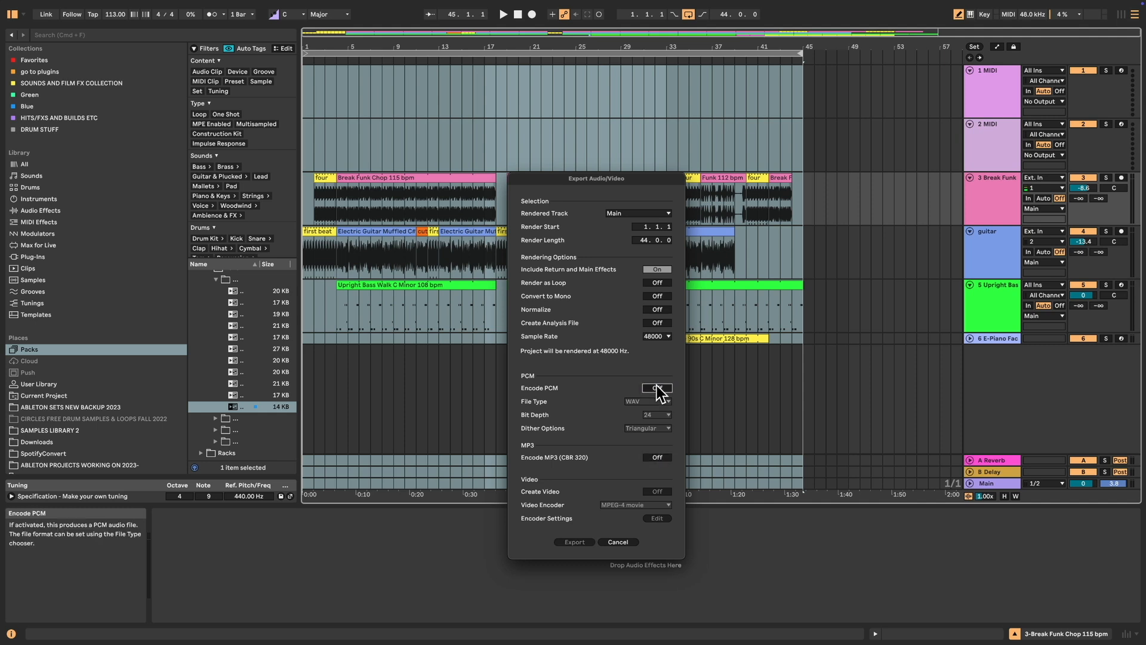
click(650, 457)
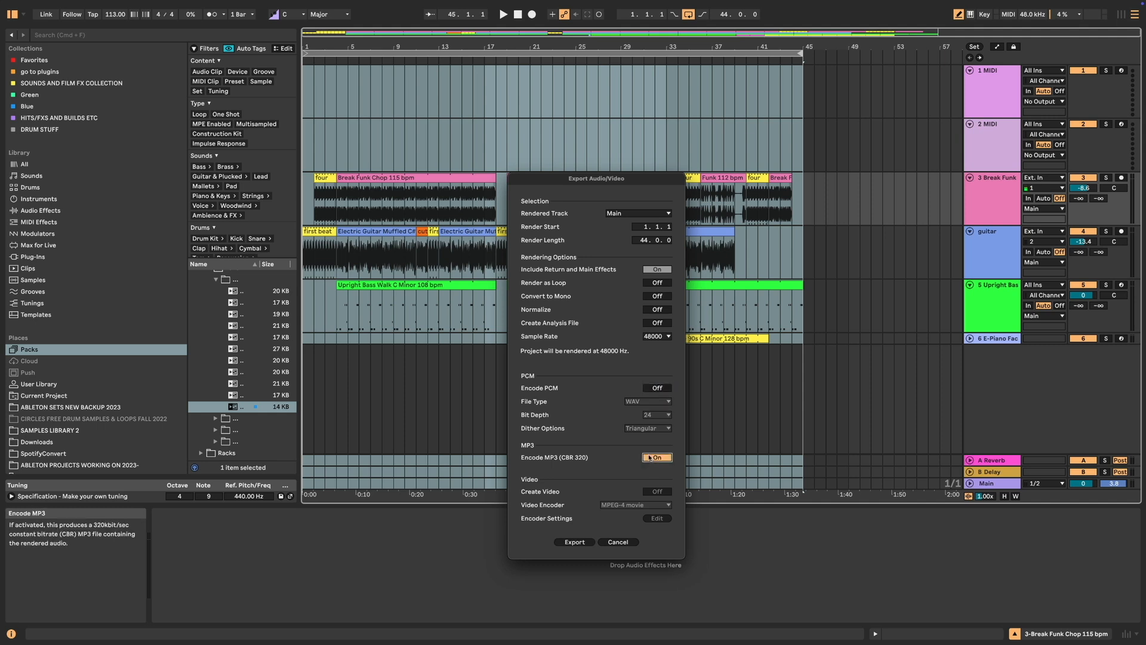
click(575, 543)
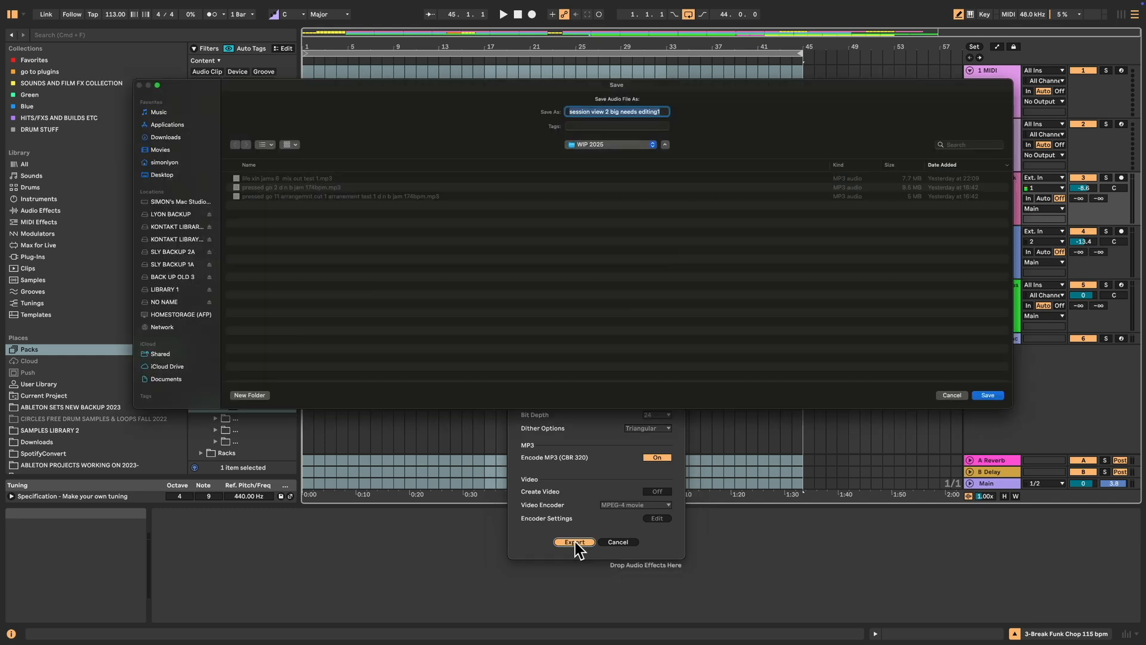
click(952, 394)
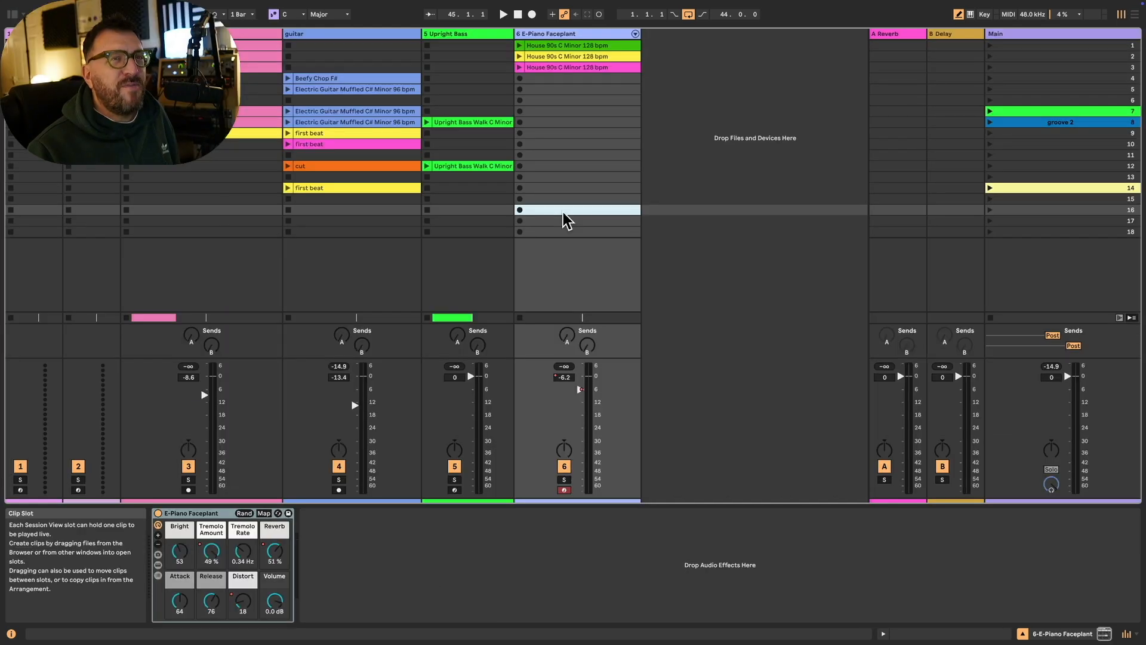